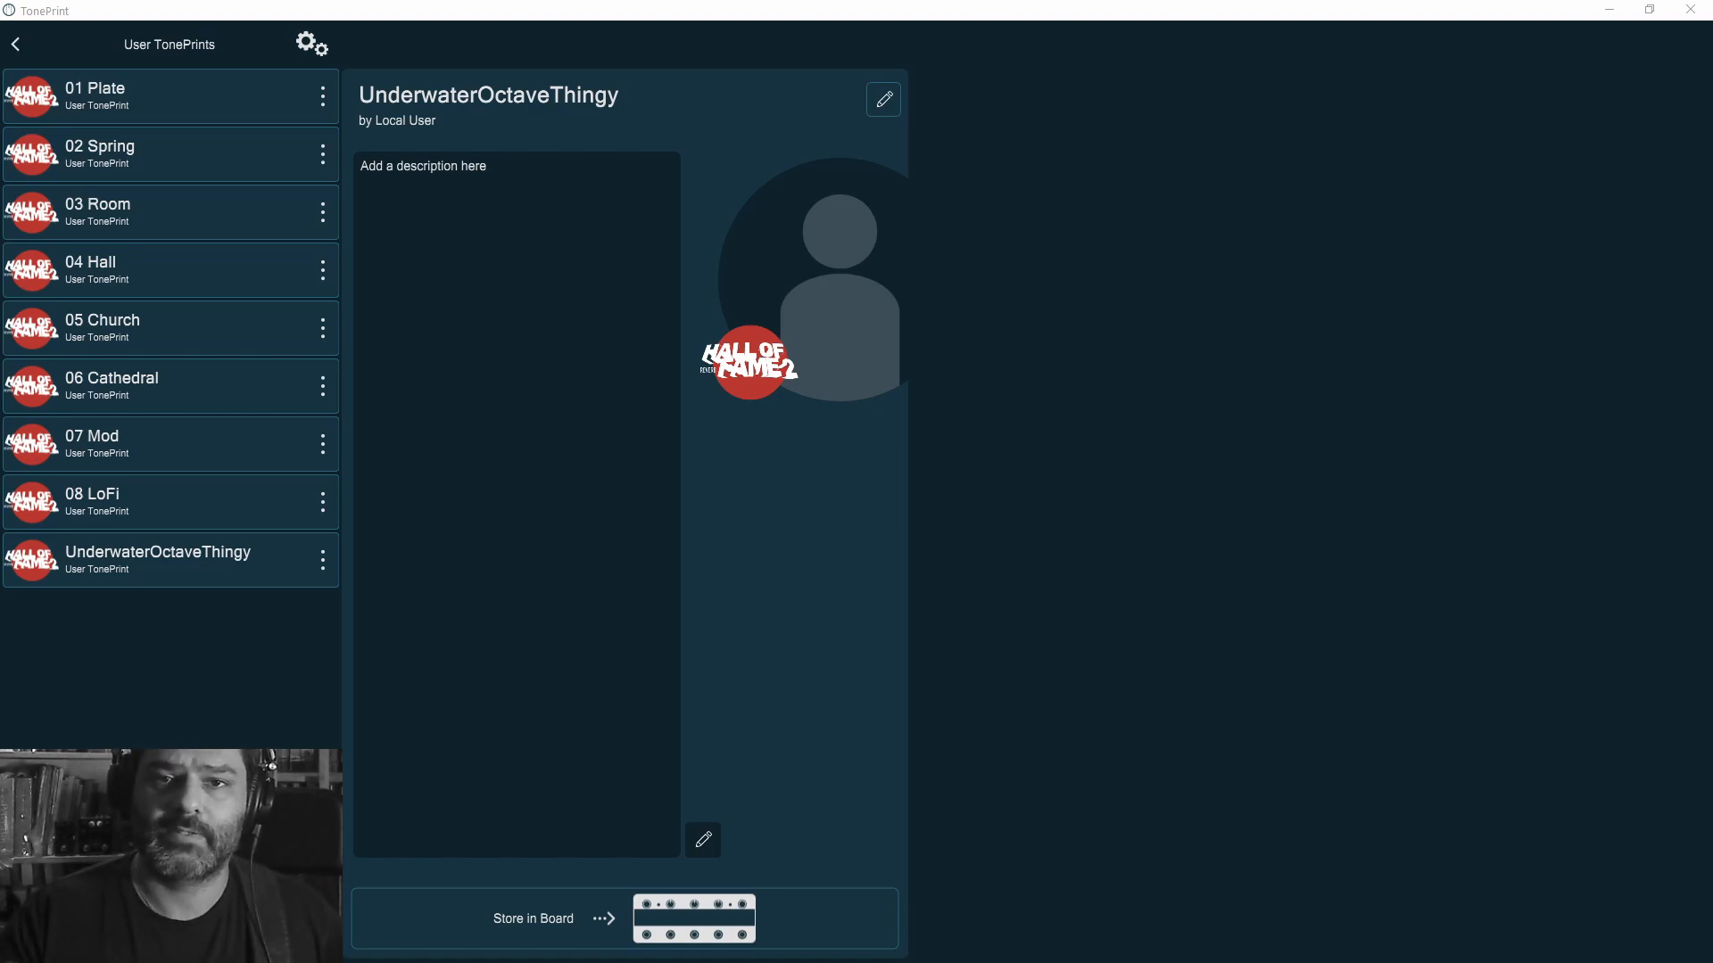
- Look through the TC Electronic template list to see which Hall of Fame 2 reverb presets are available
left_click(213, 85)
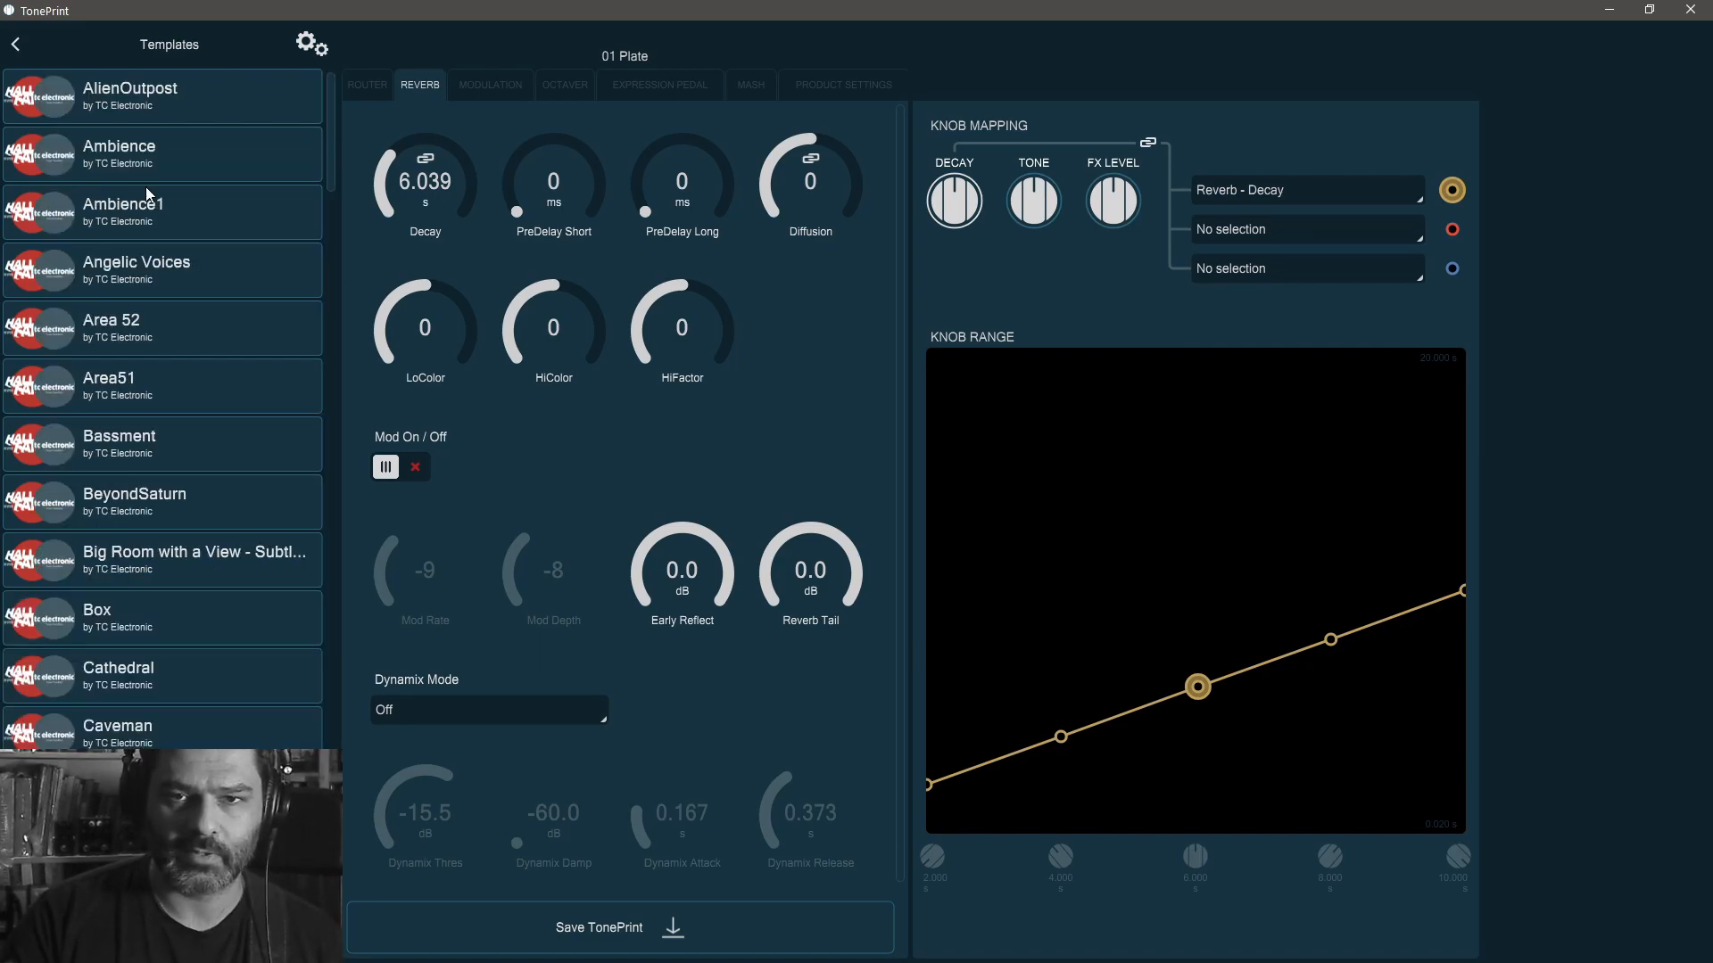
scroll(193, 227, "down", 6)
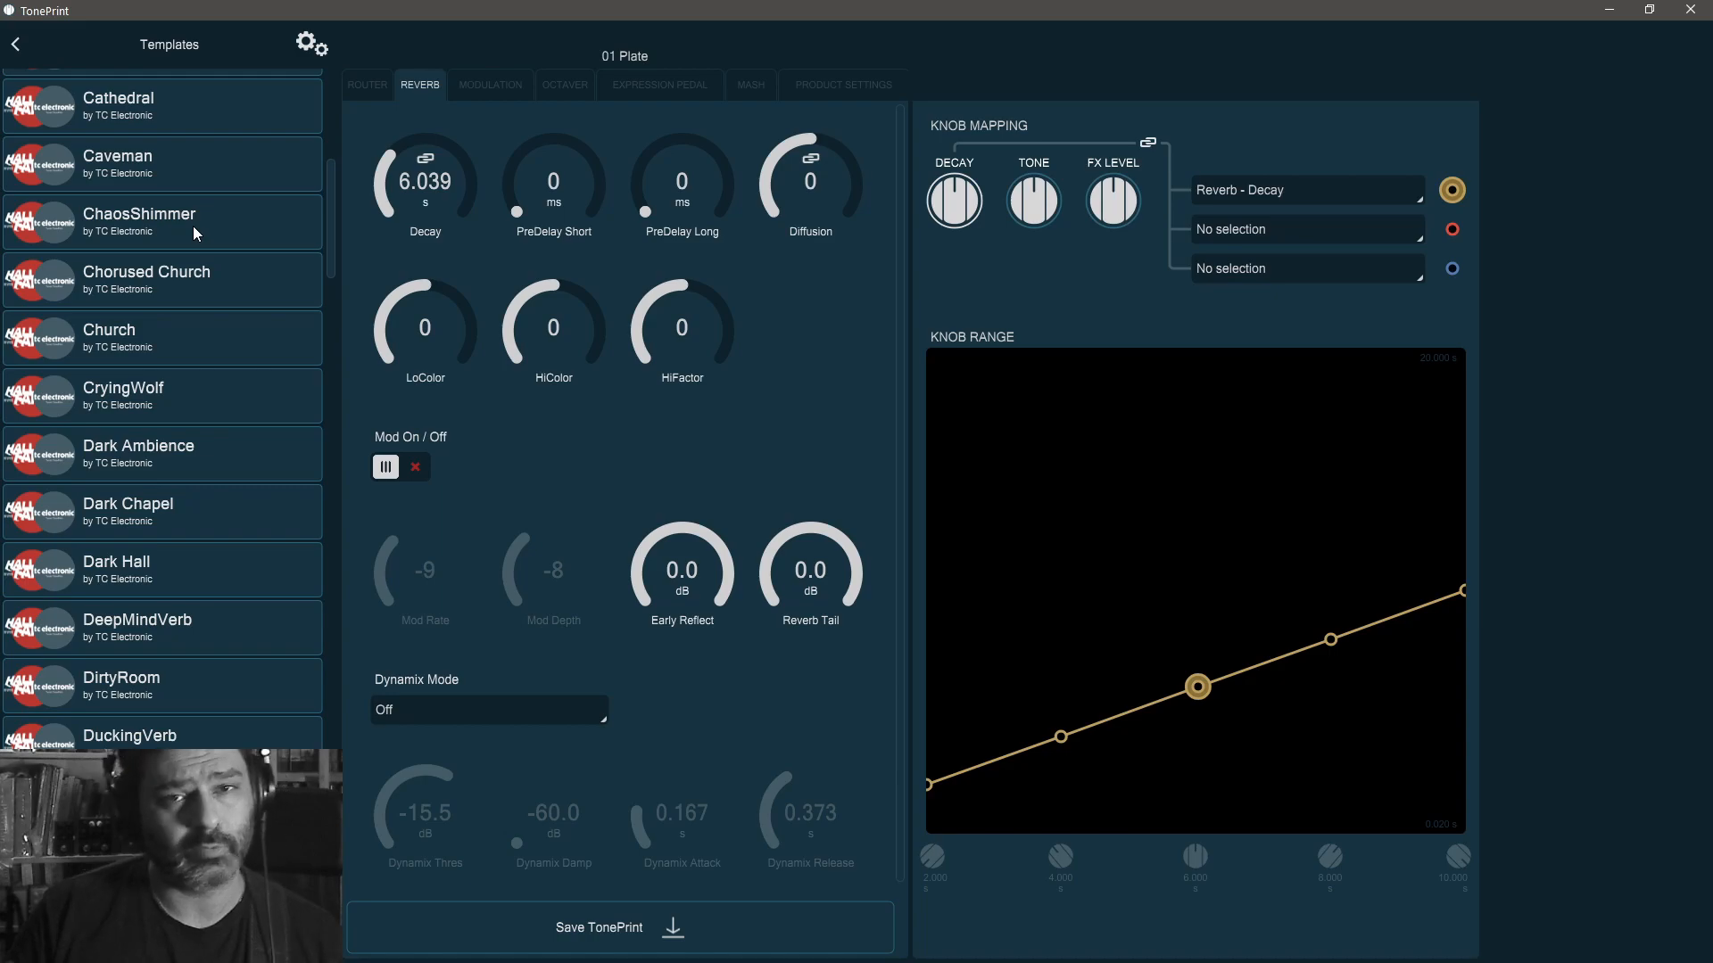
scroll(192, 227, "up", 6)
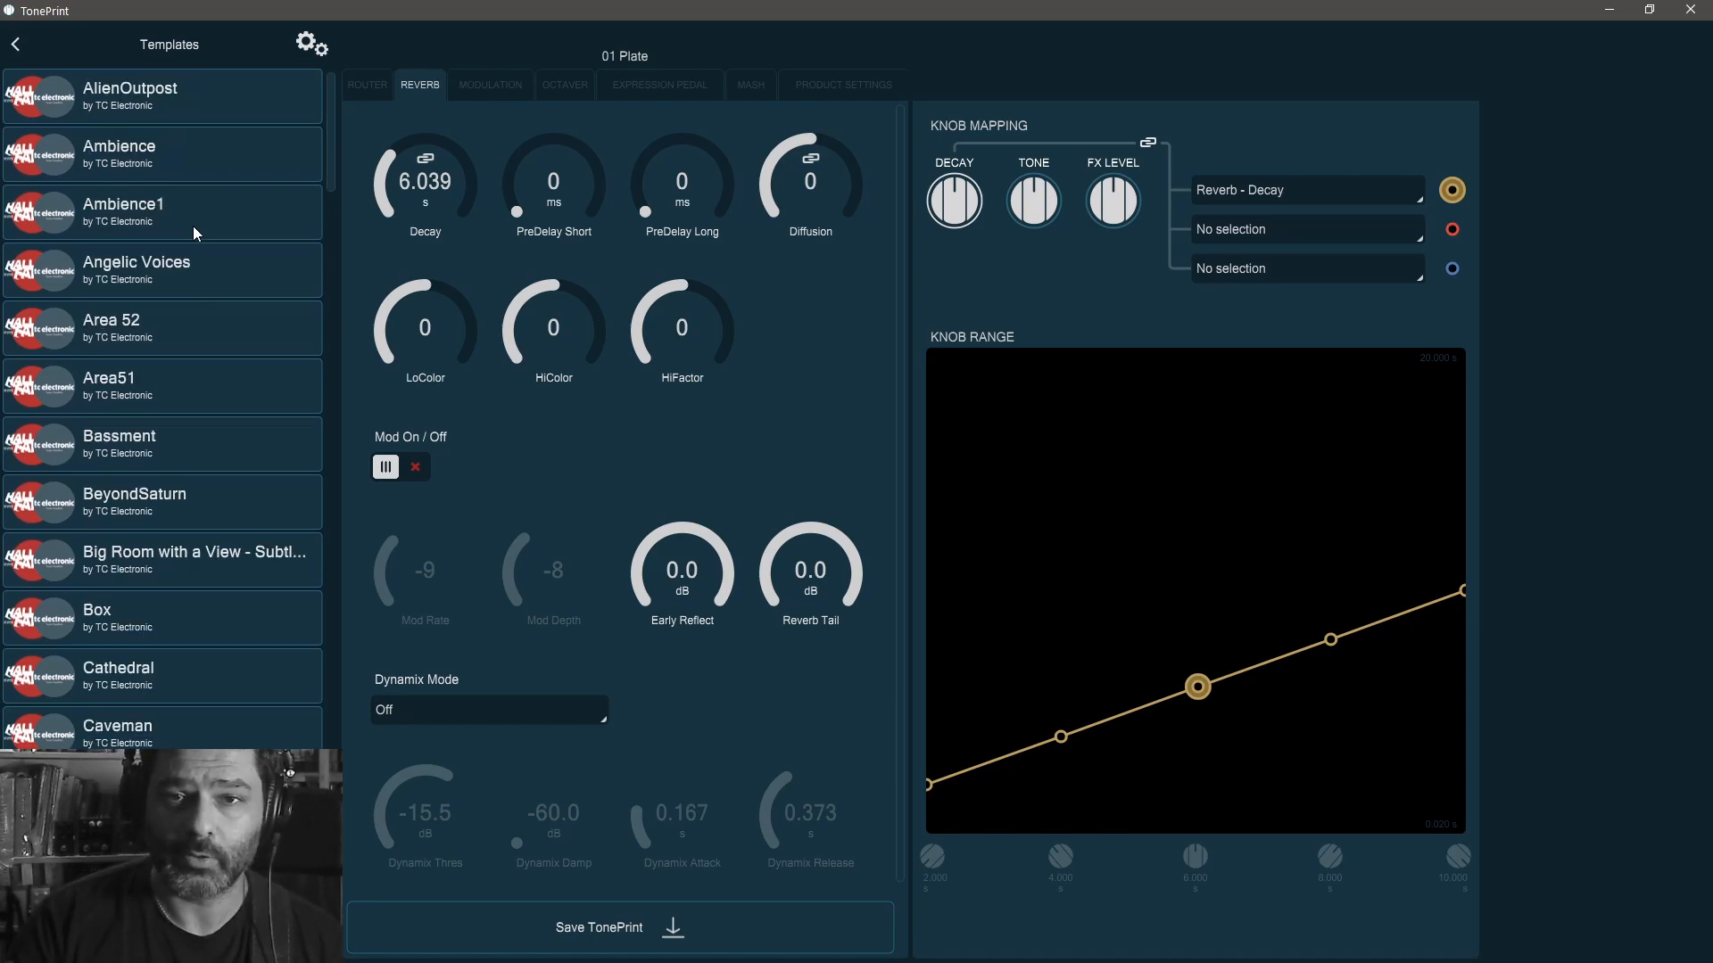
scroll(202, 335, "down", 15)
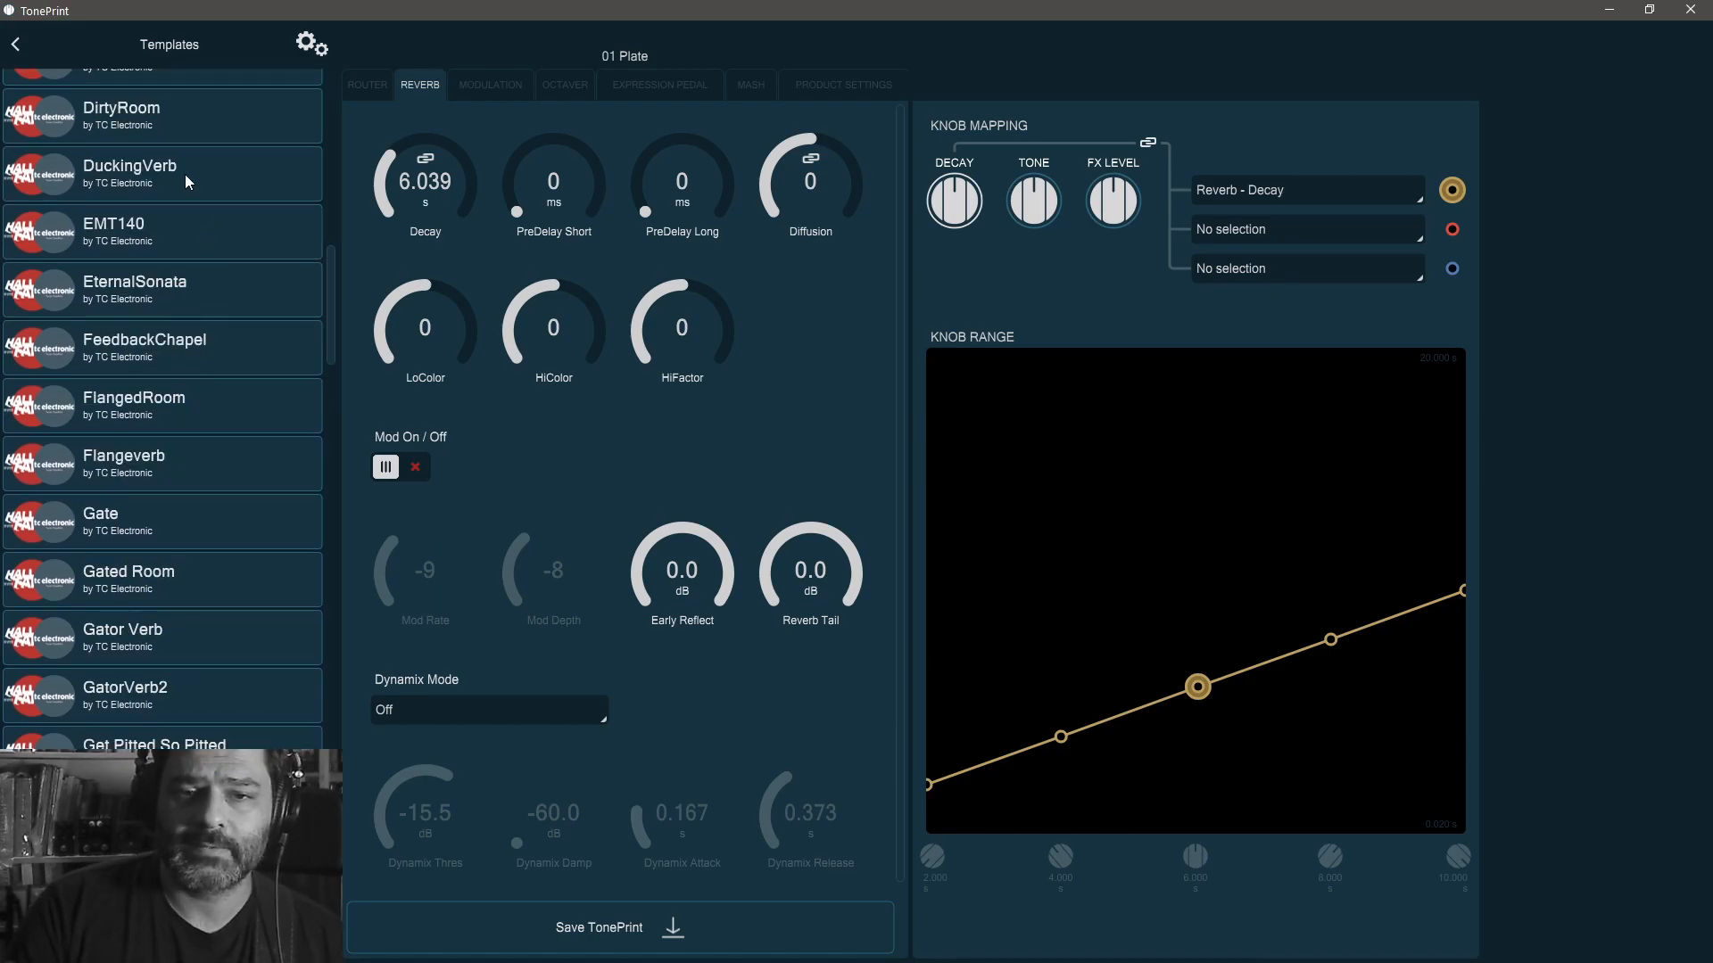
scroll(200, 204, "down", 4)
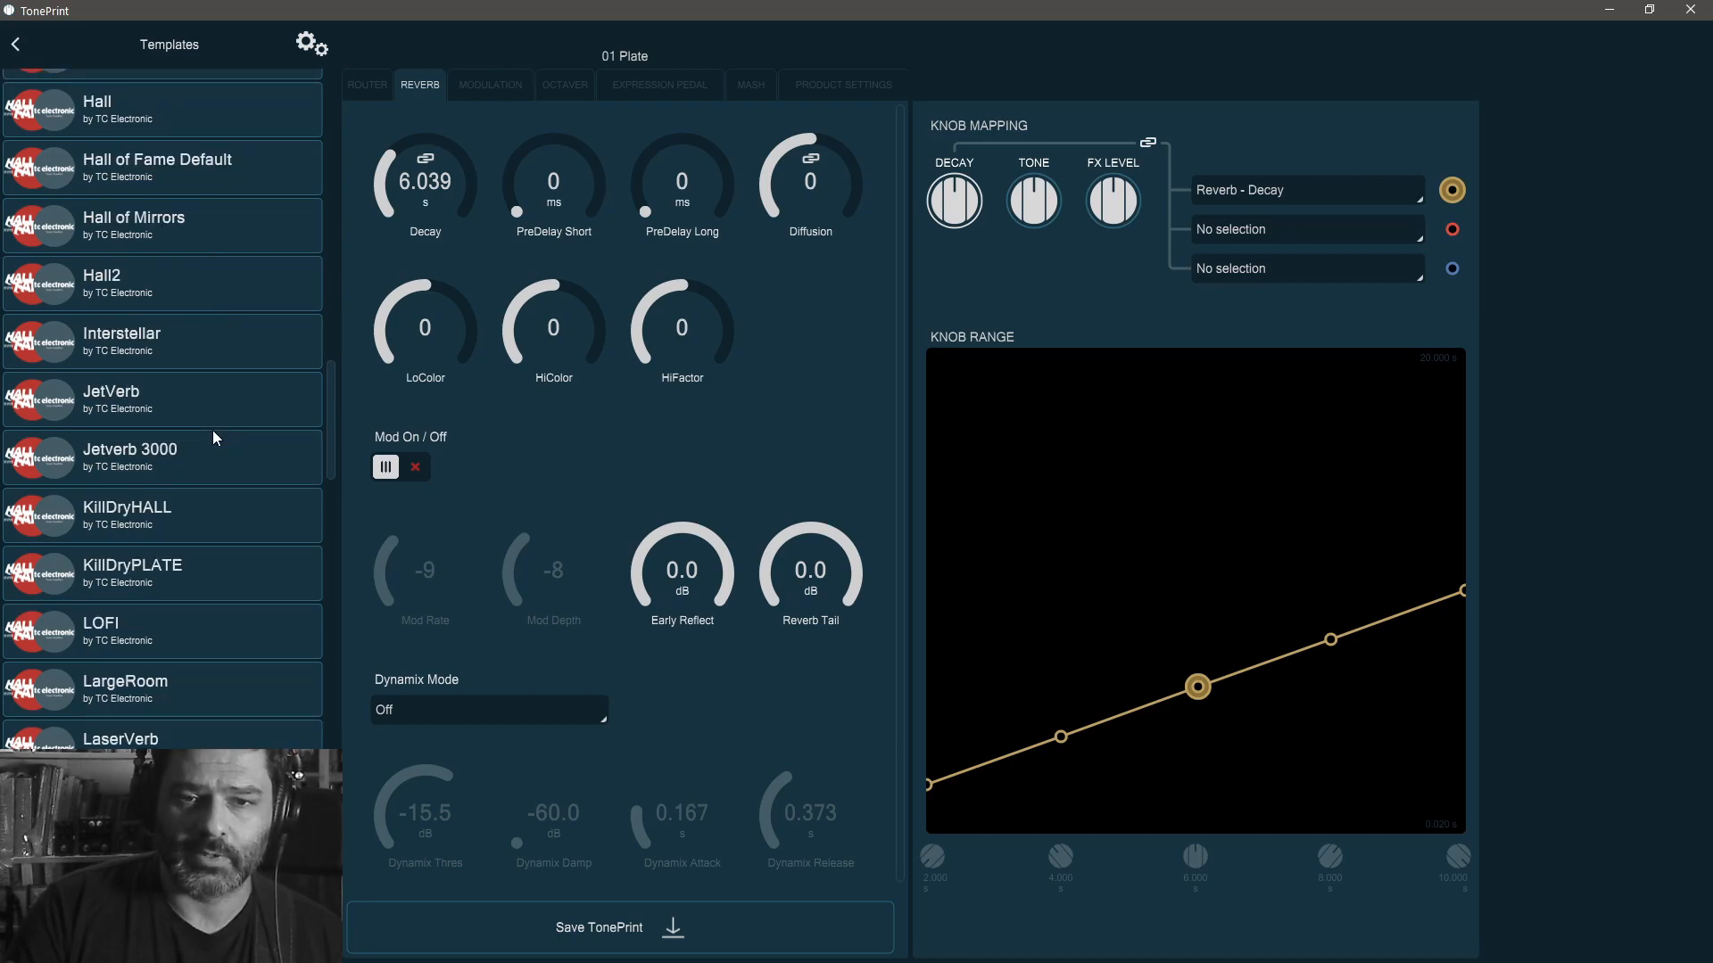
scroll(141, 591, "down", 2)
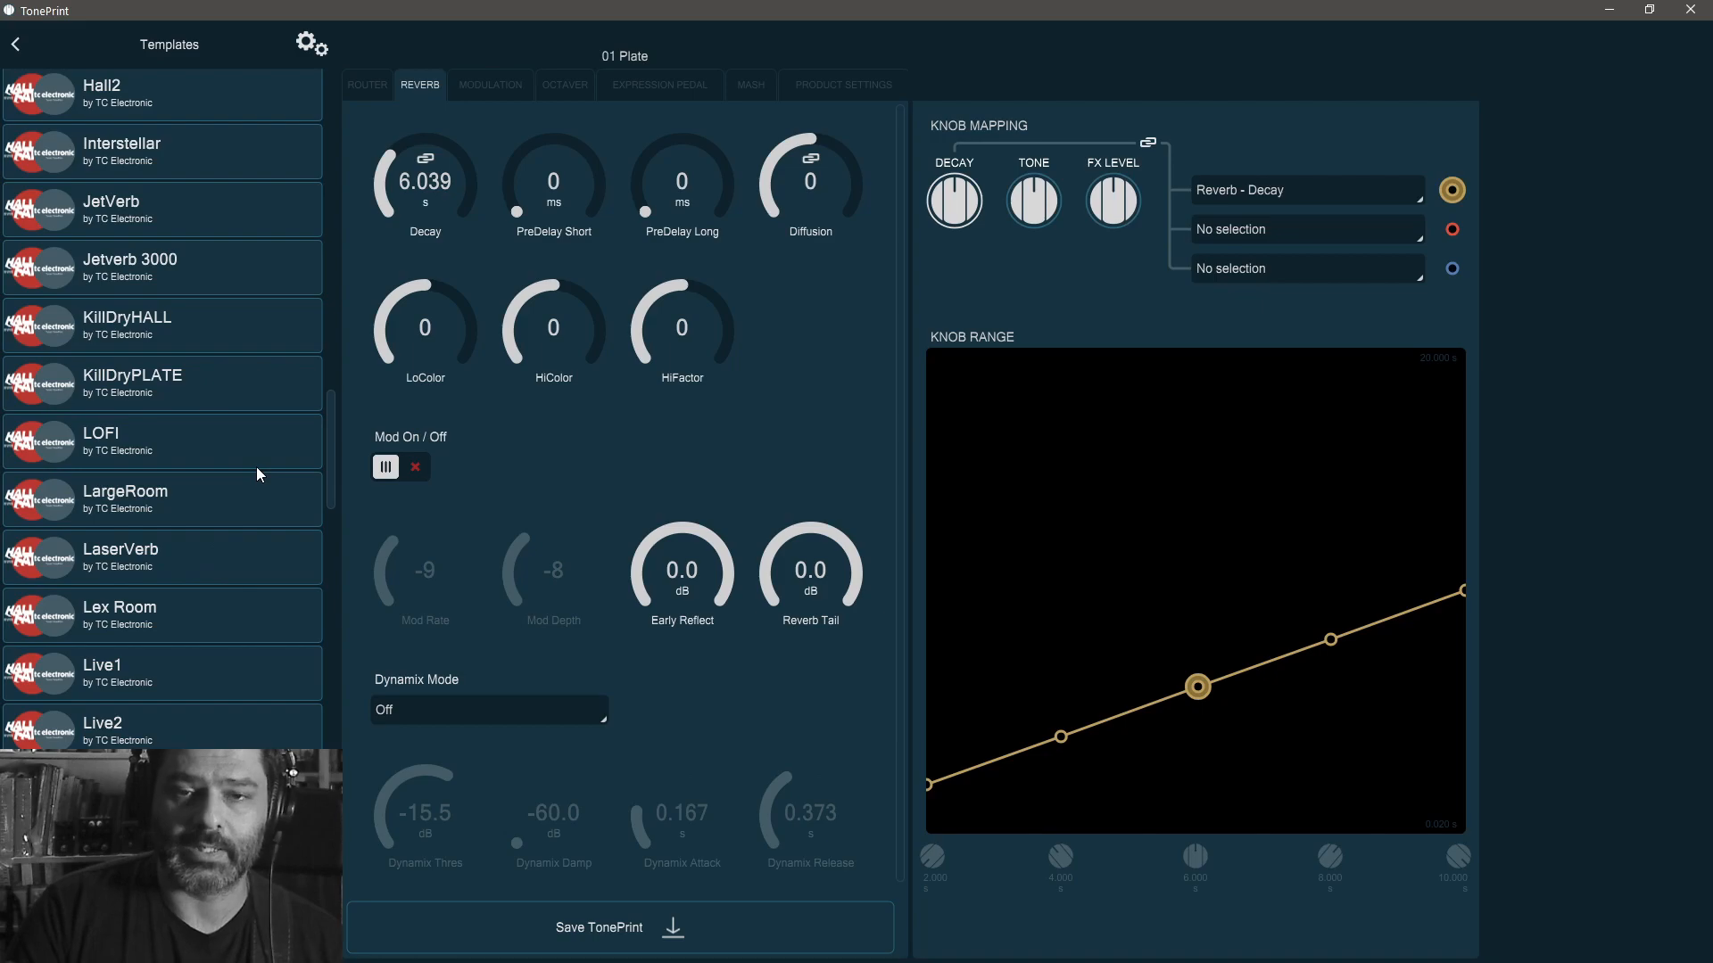
scroll(260, 467, "up", 7)
scroll(265, 458, "up", 12)
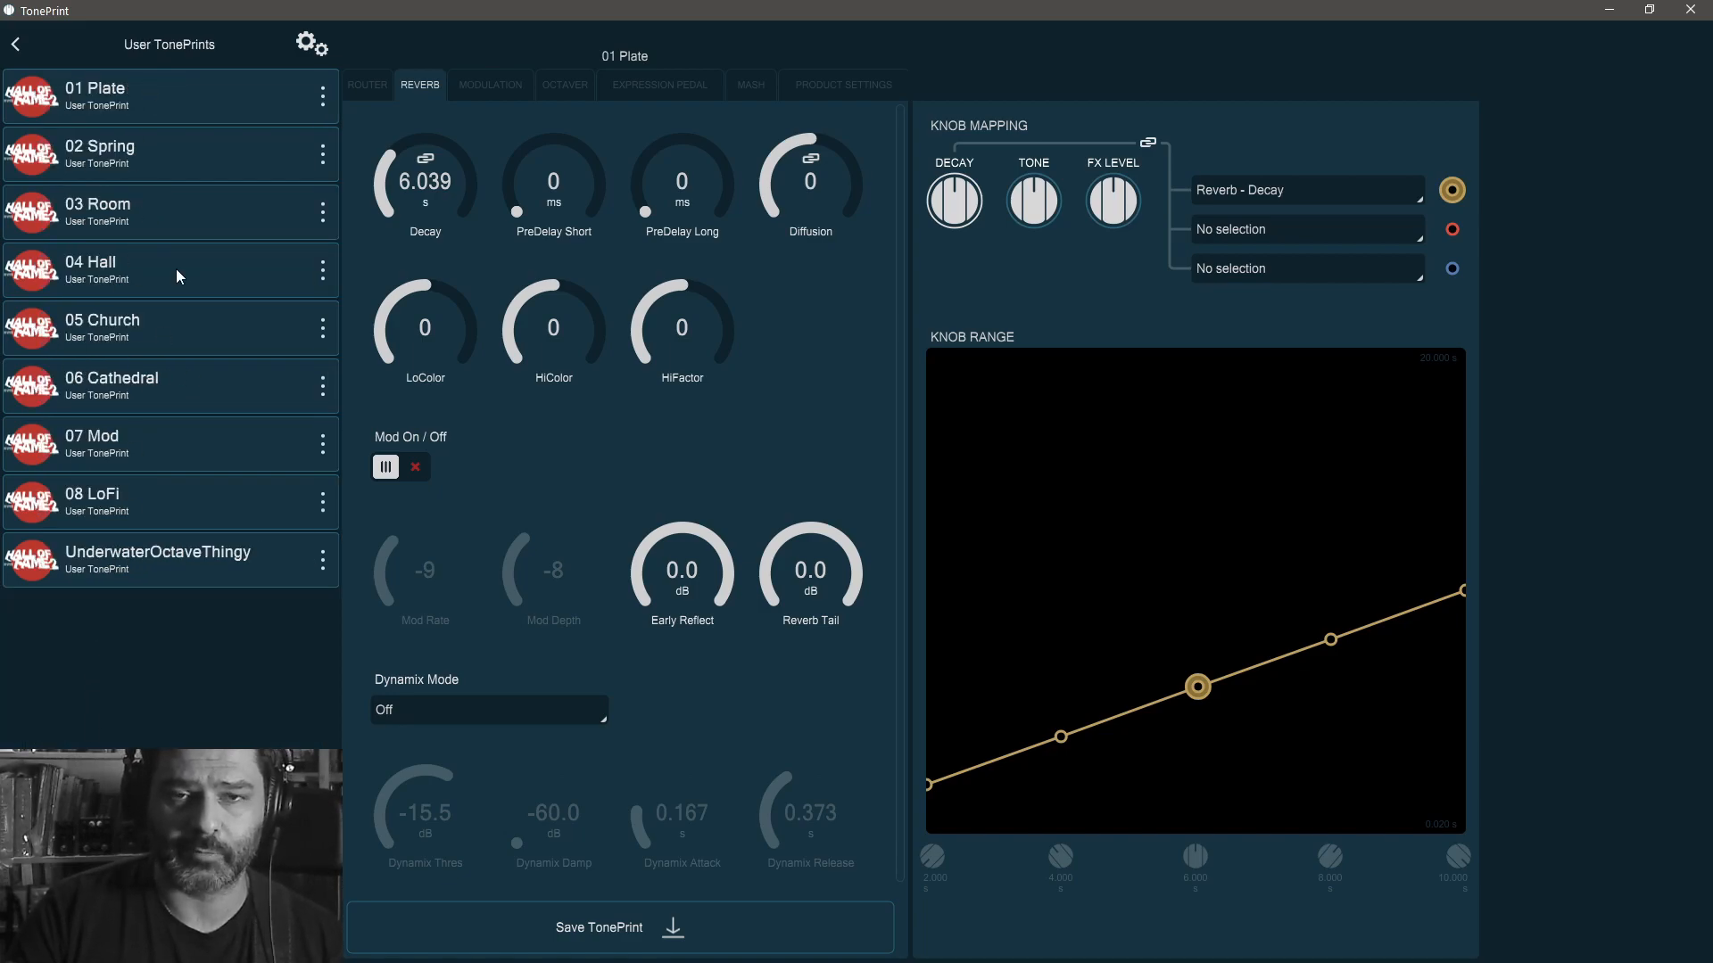
- Audition the user TonePrints 06 Cathedral, 01 Plate and 02 Spring one after another
left_click(220, 95)
left_click(178, 369)
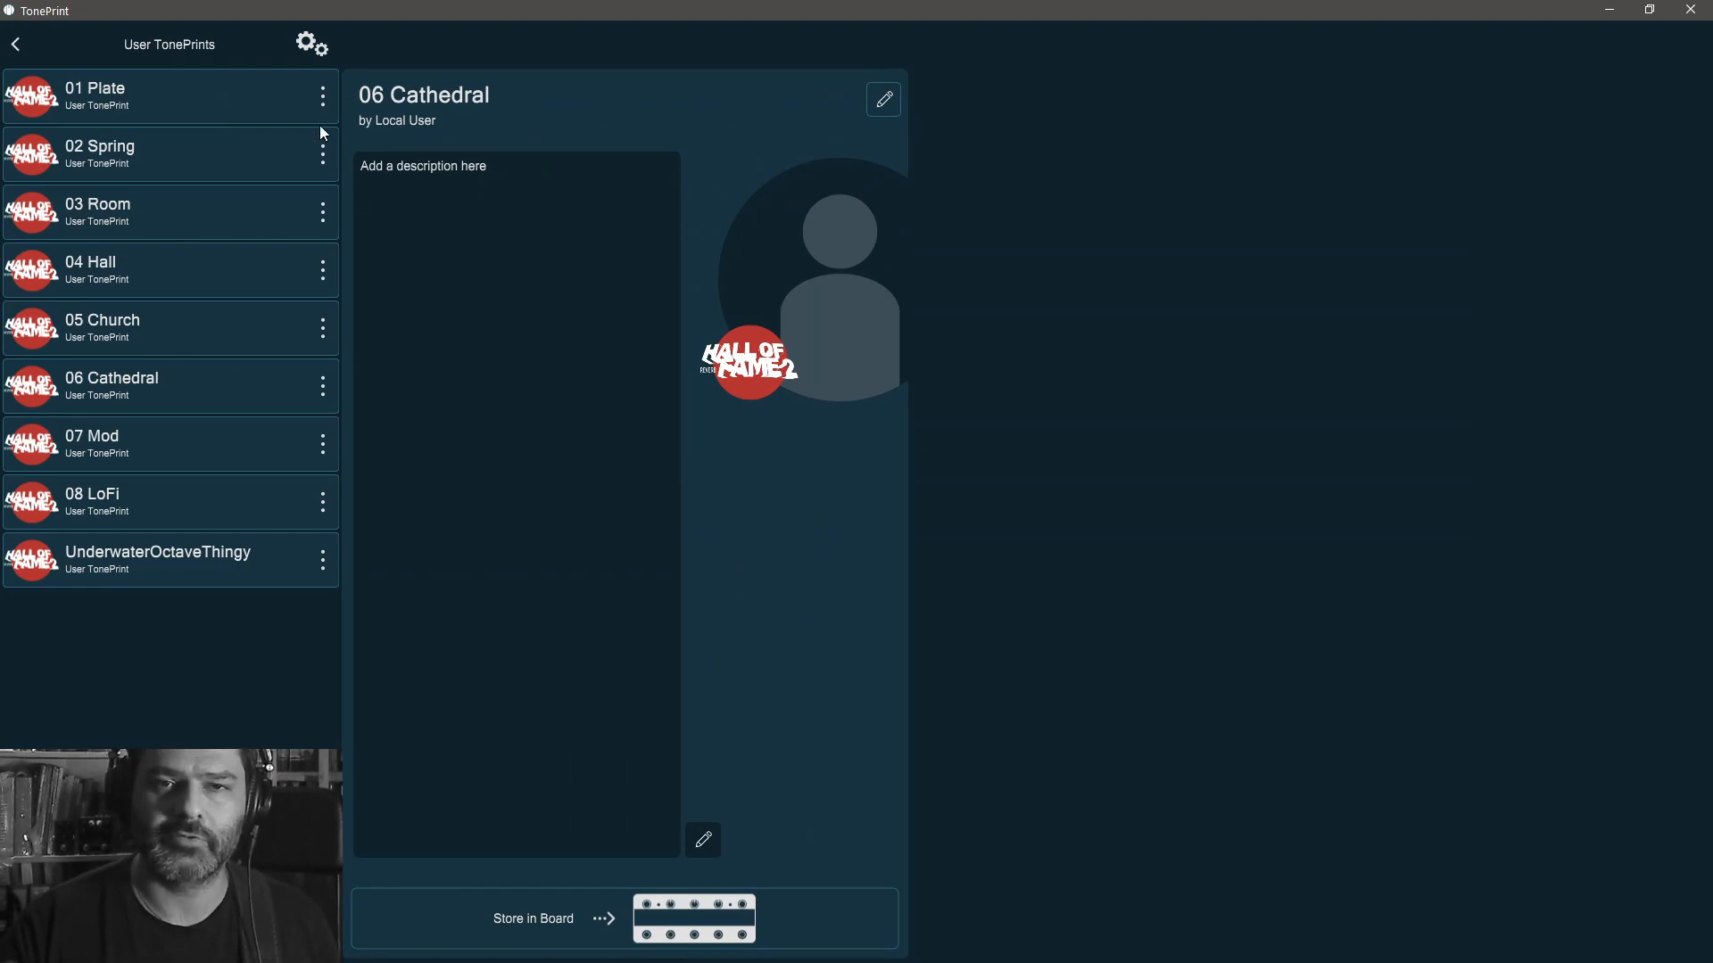
left_click(134, 111)
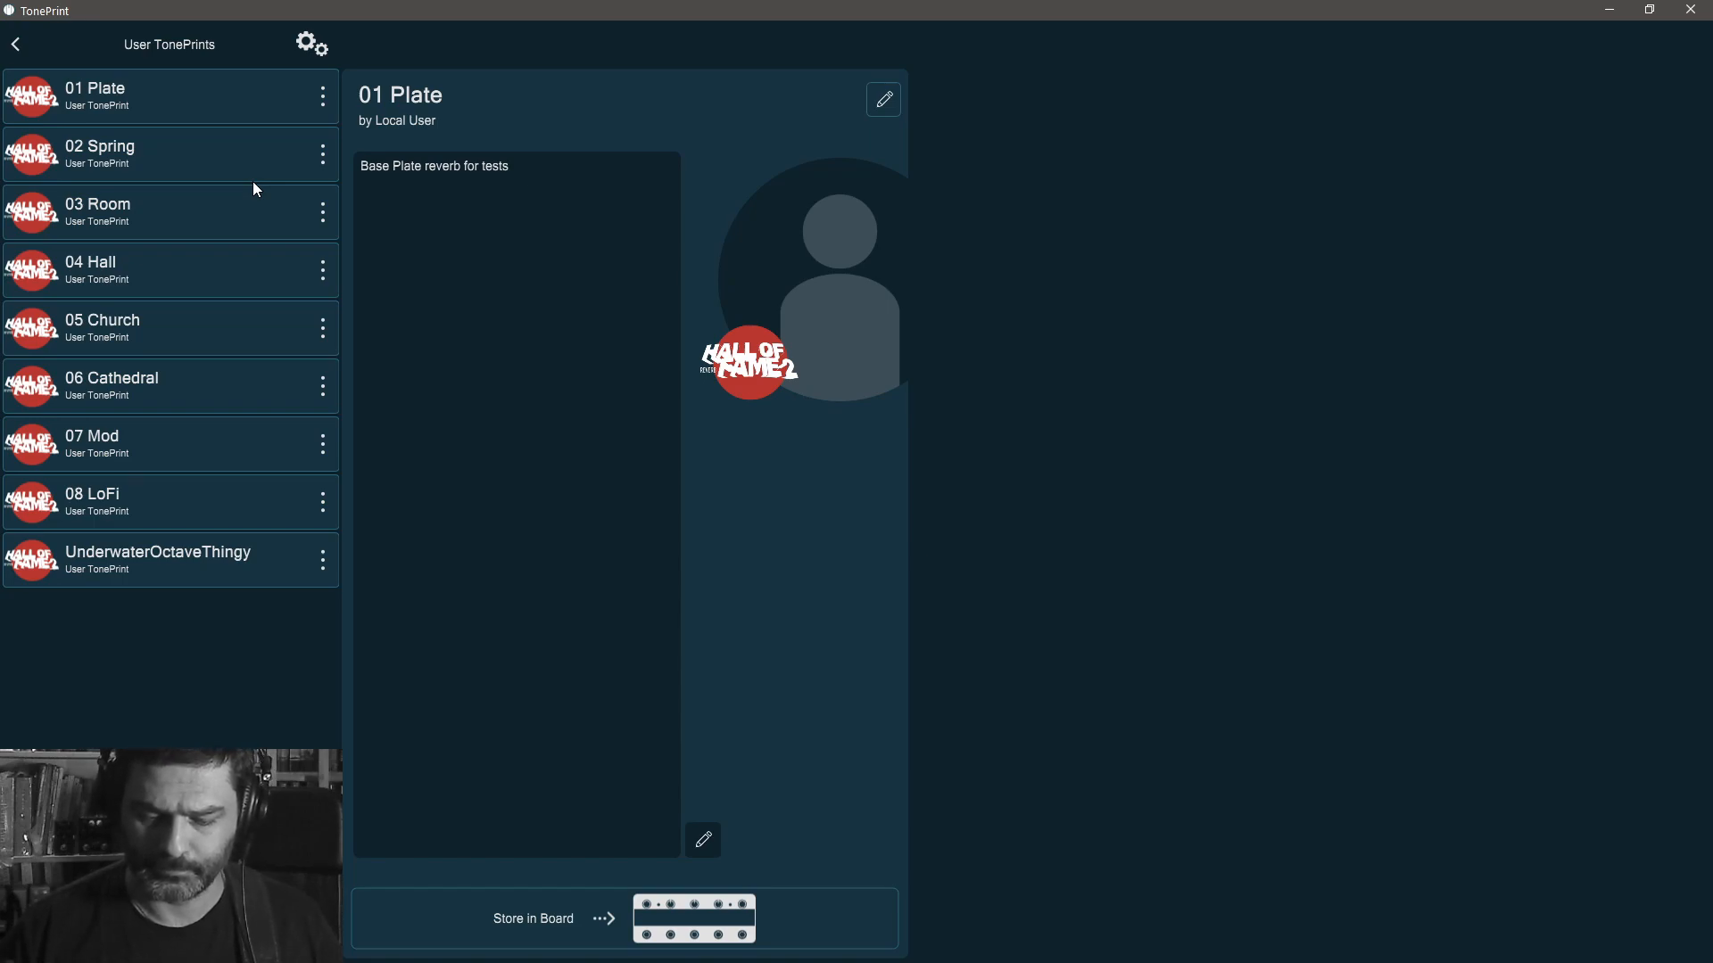
left_click(256, 169)
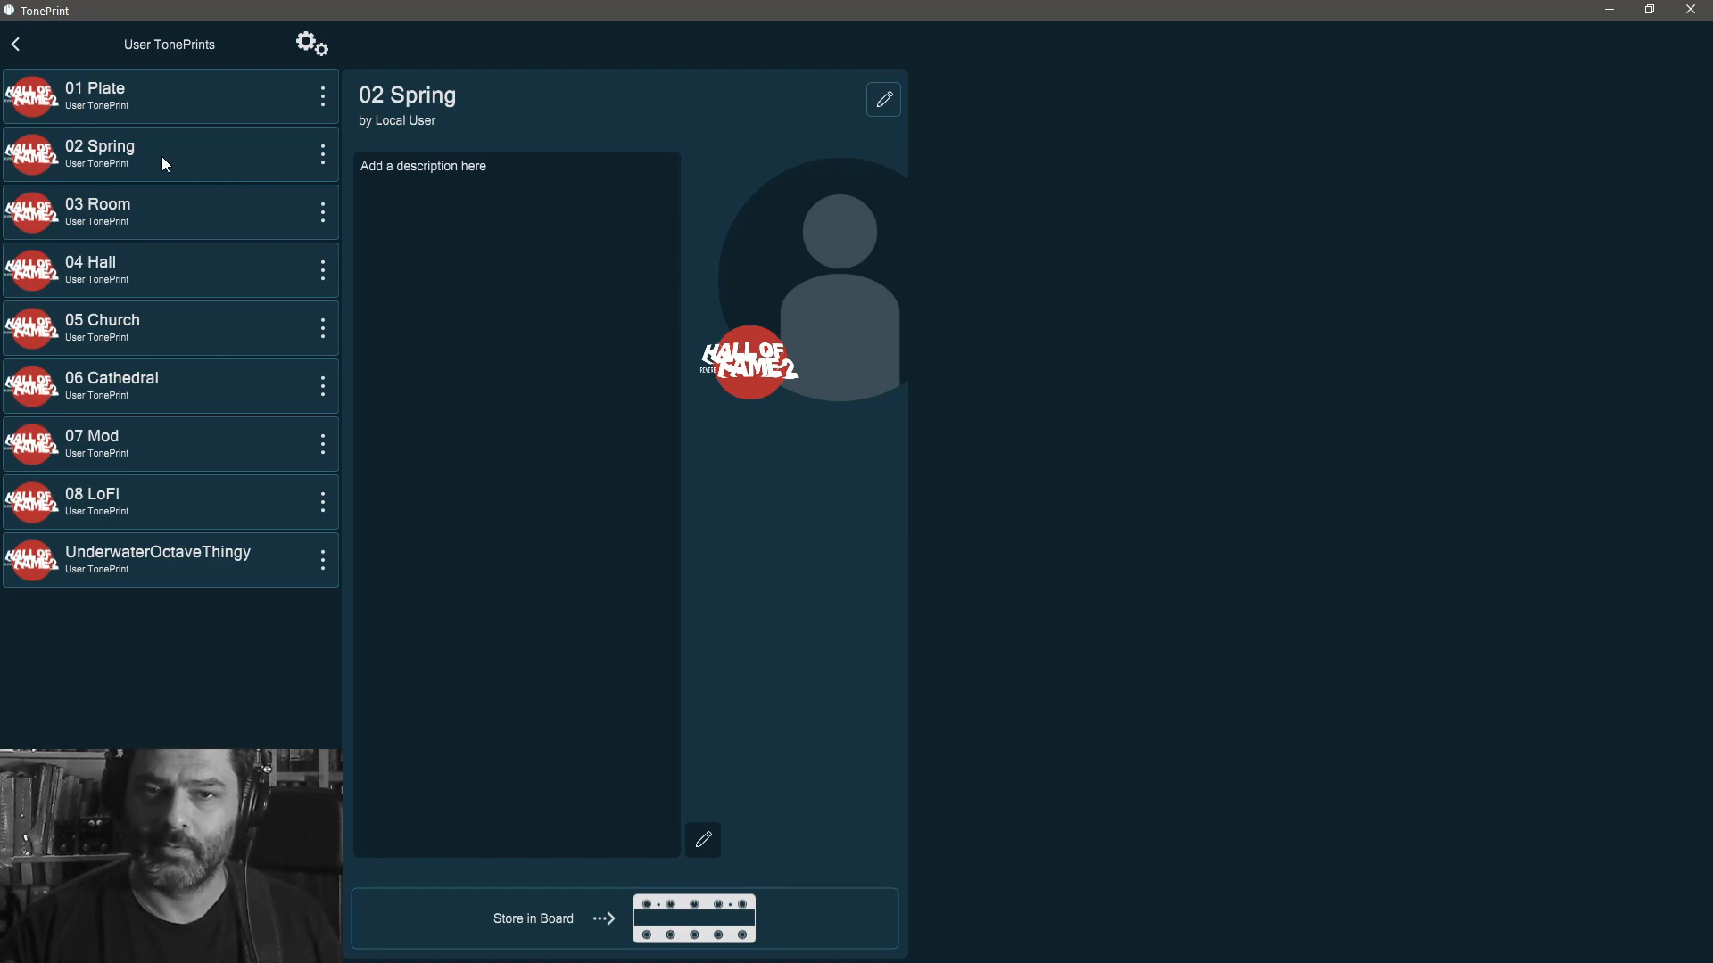
- Open the 01 Plate TonePrint for editing and examine its router and reverb settings
left_click(148, 97)
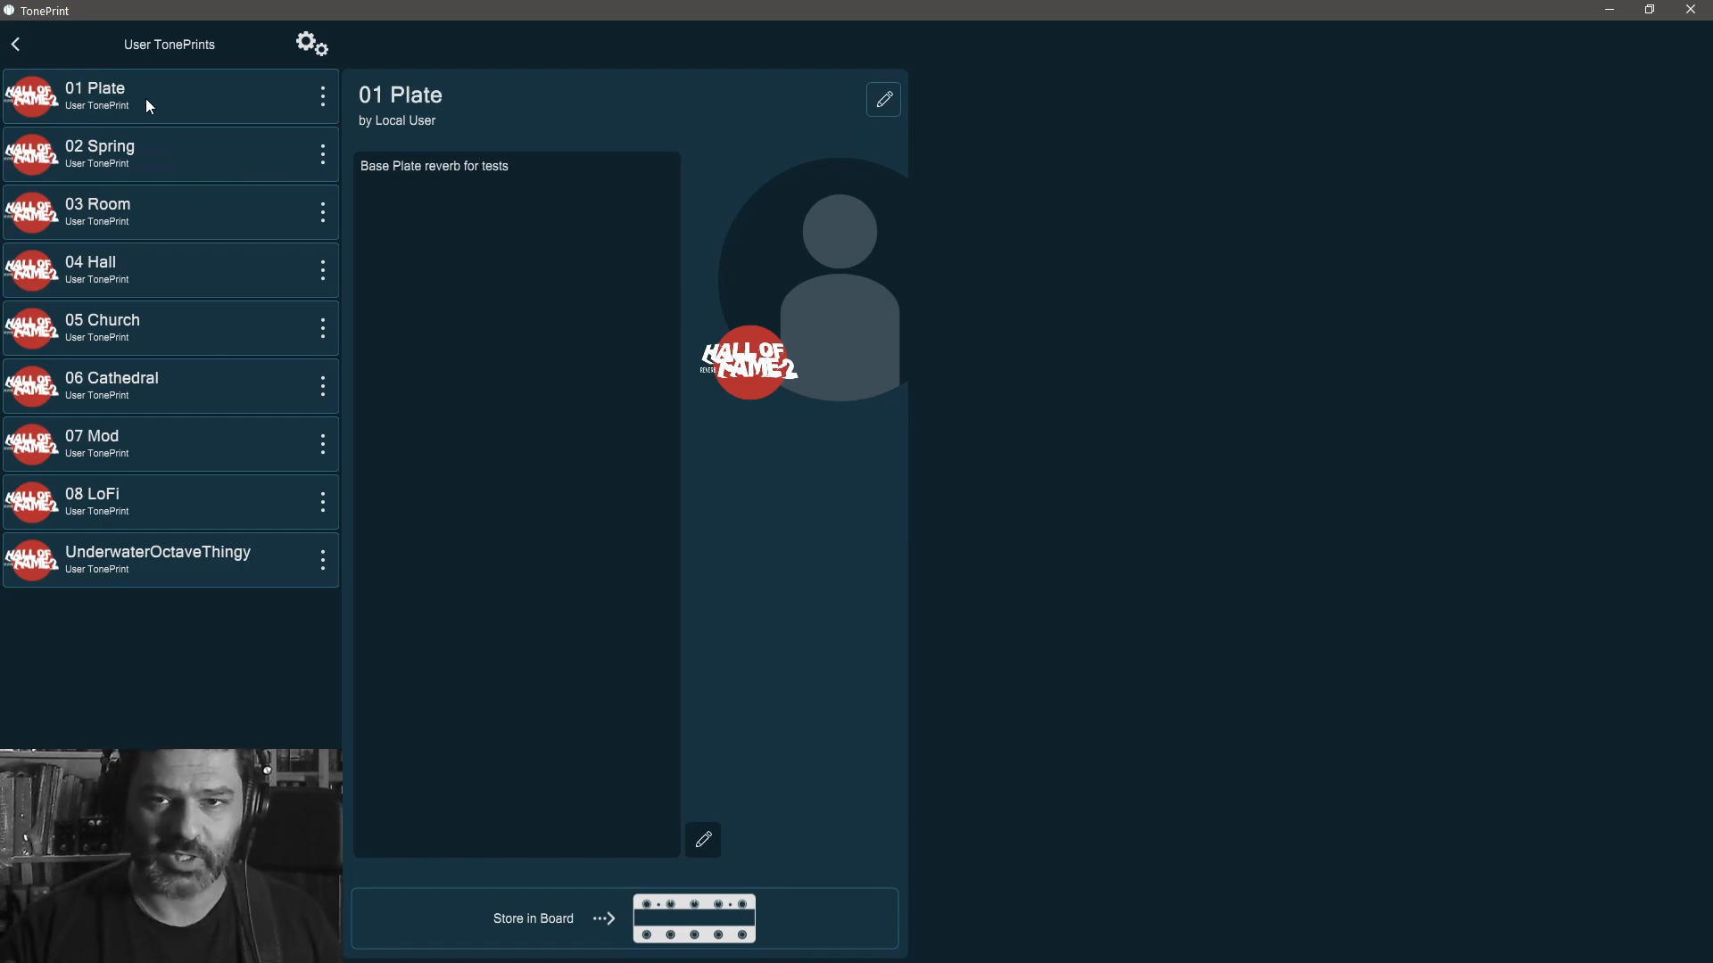
left_click(884, 102)
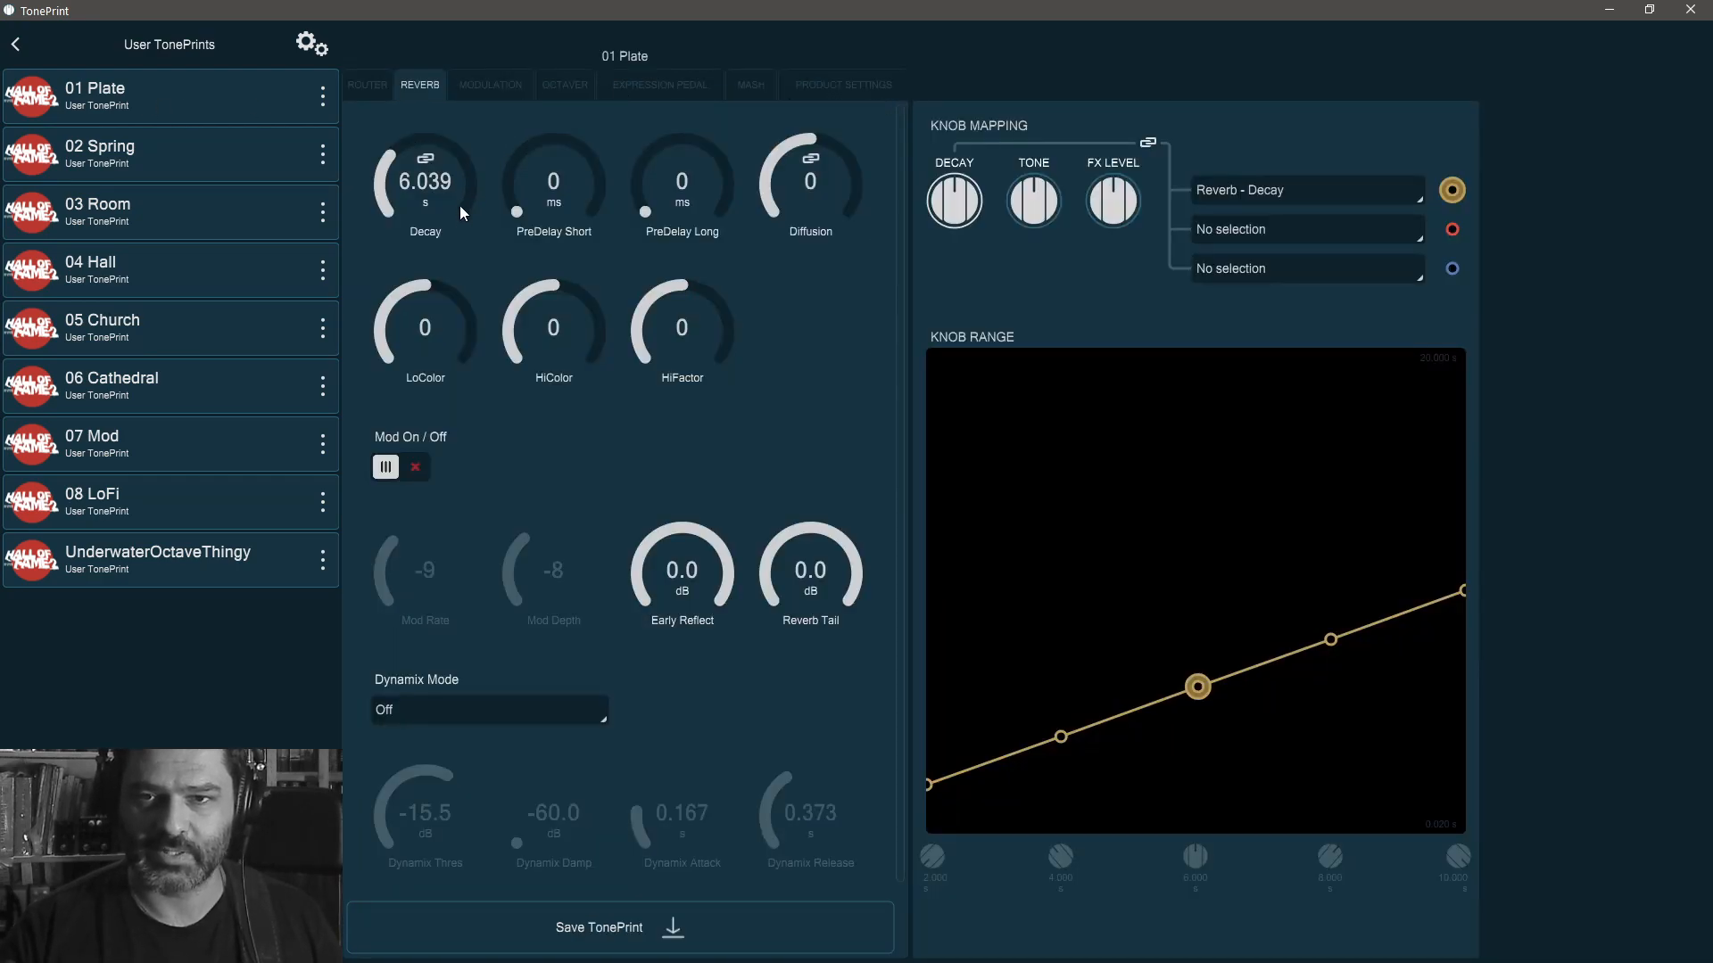
left_click(365, 83)
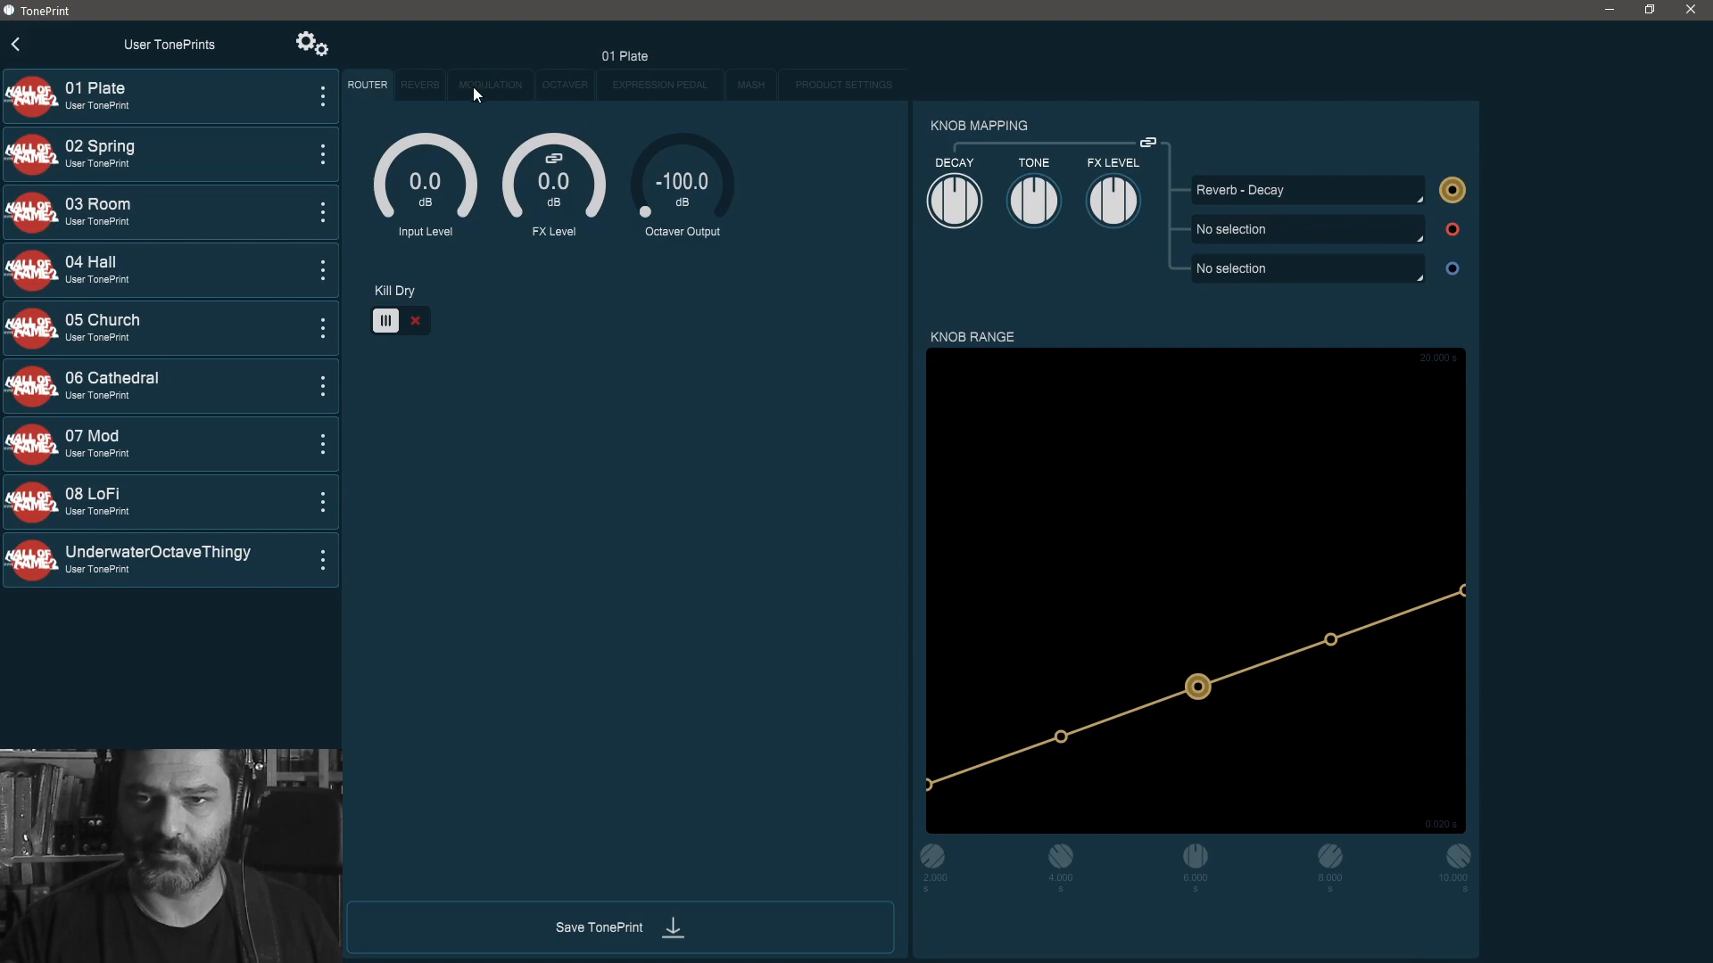
left_click(437, 88)
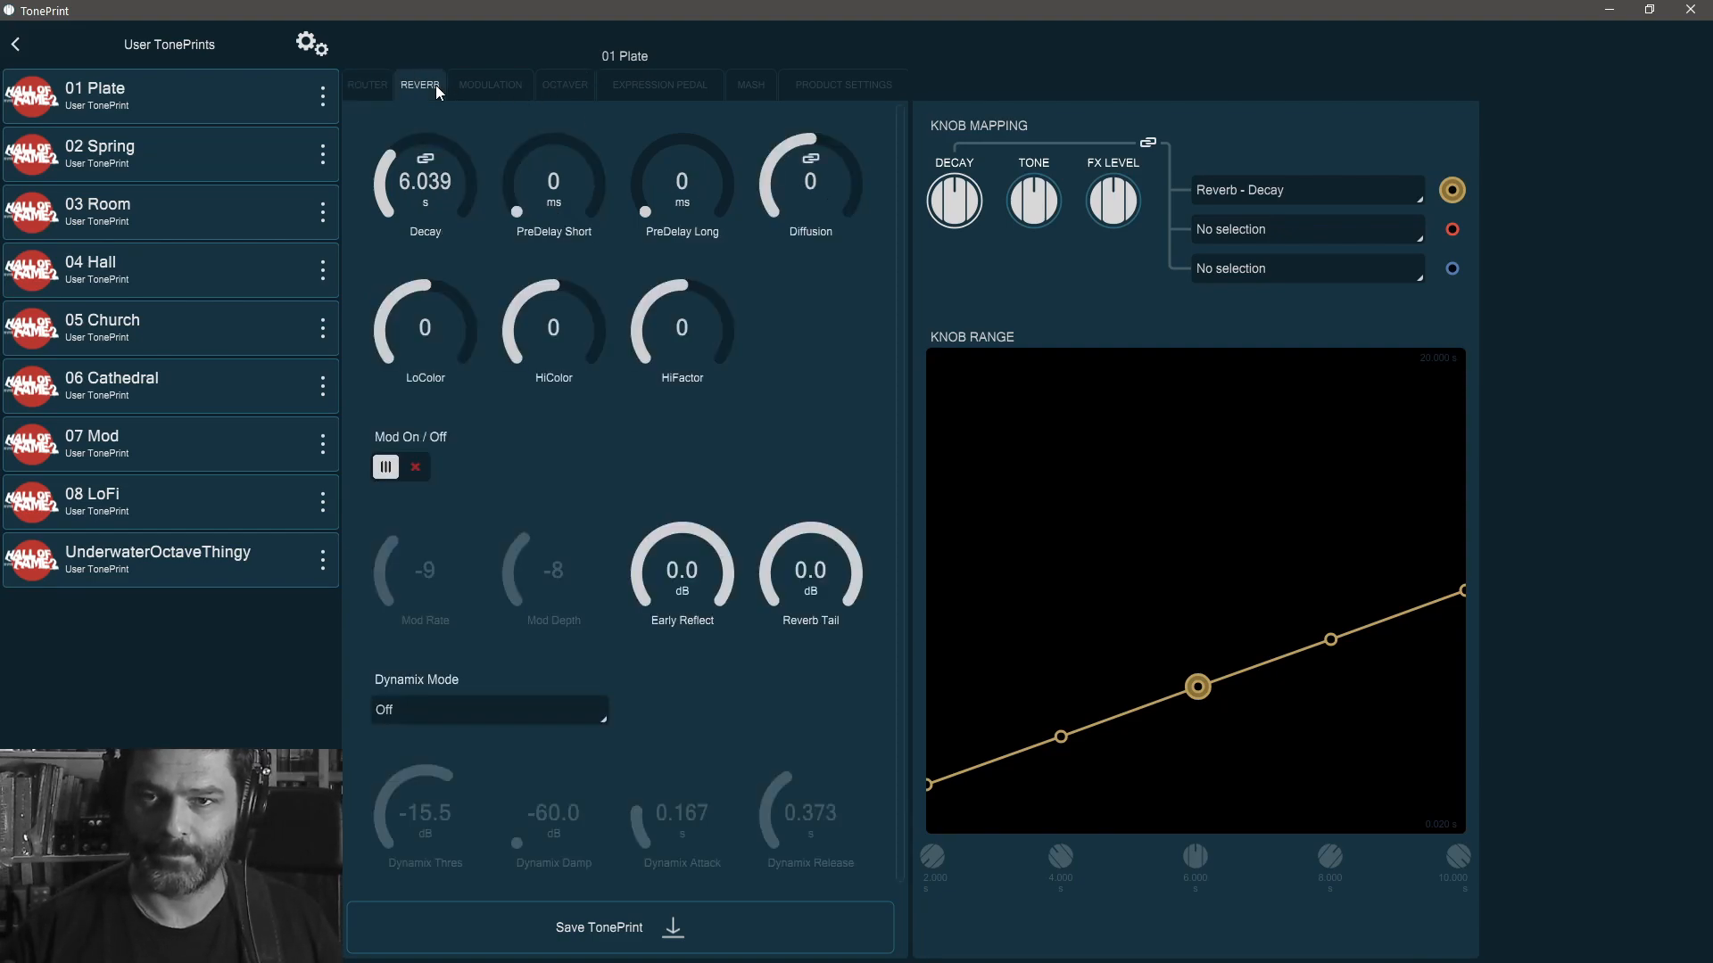
- Open the 02 Spring TonePrint for editing and examine its reverb and router settings
left_click(166, 151)
left_click(883, 100)
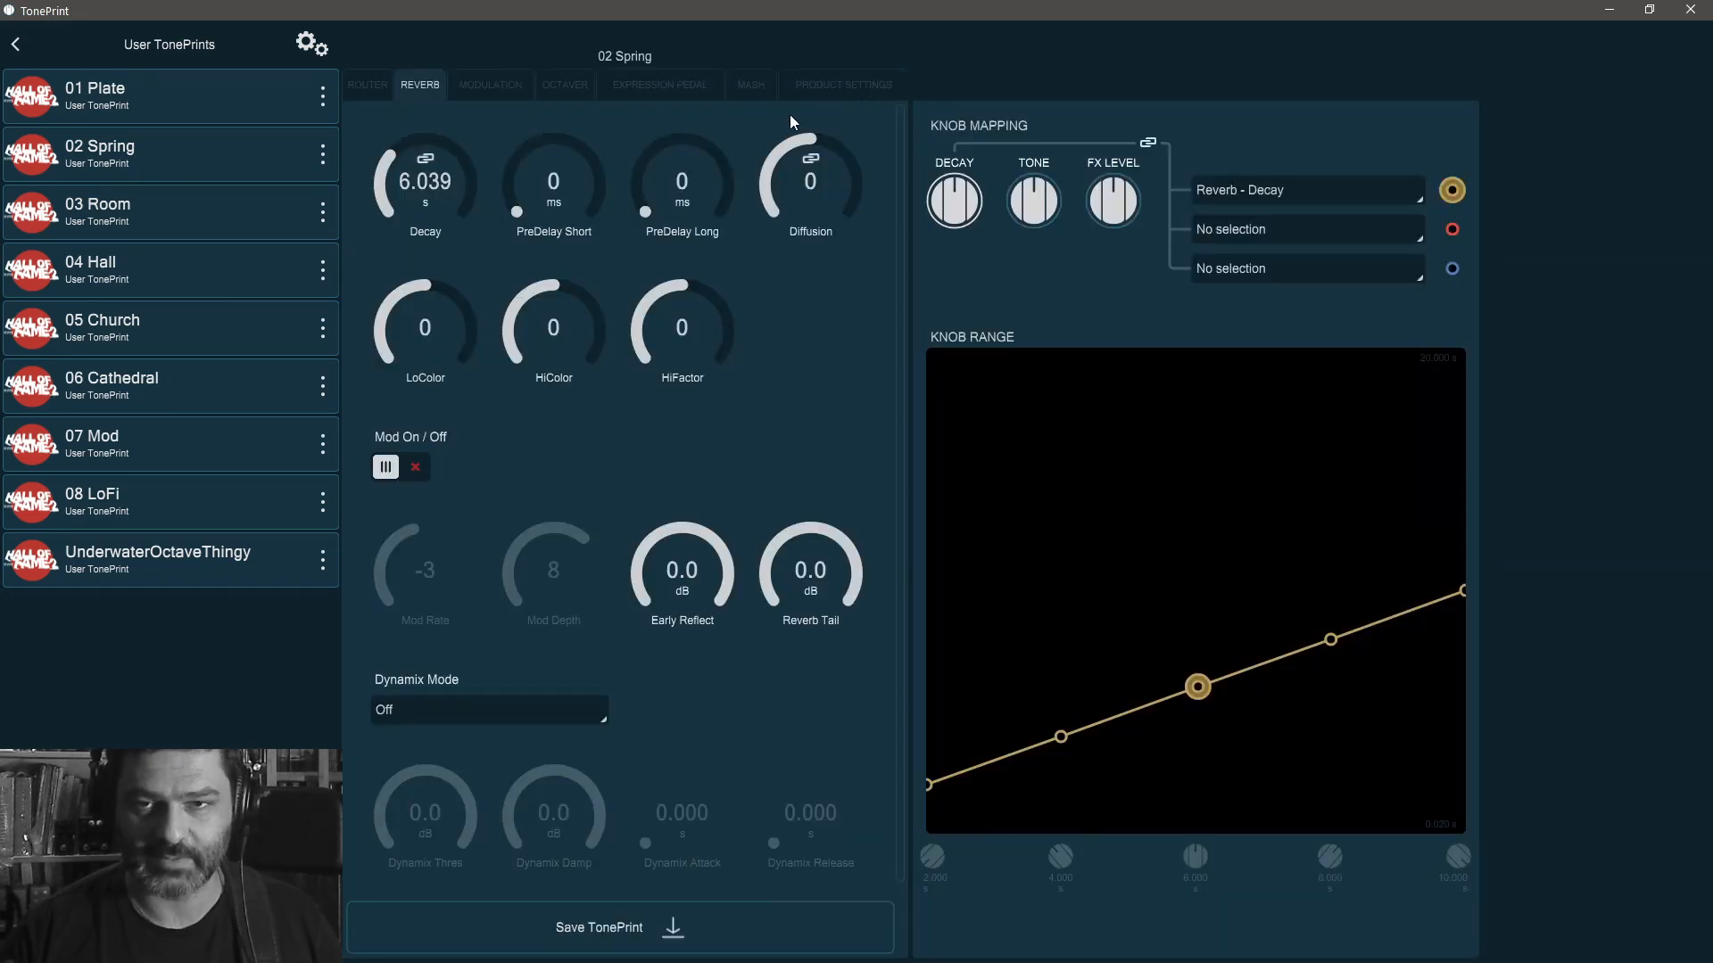
left_click(369, 82)
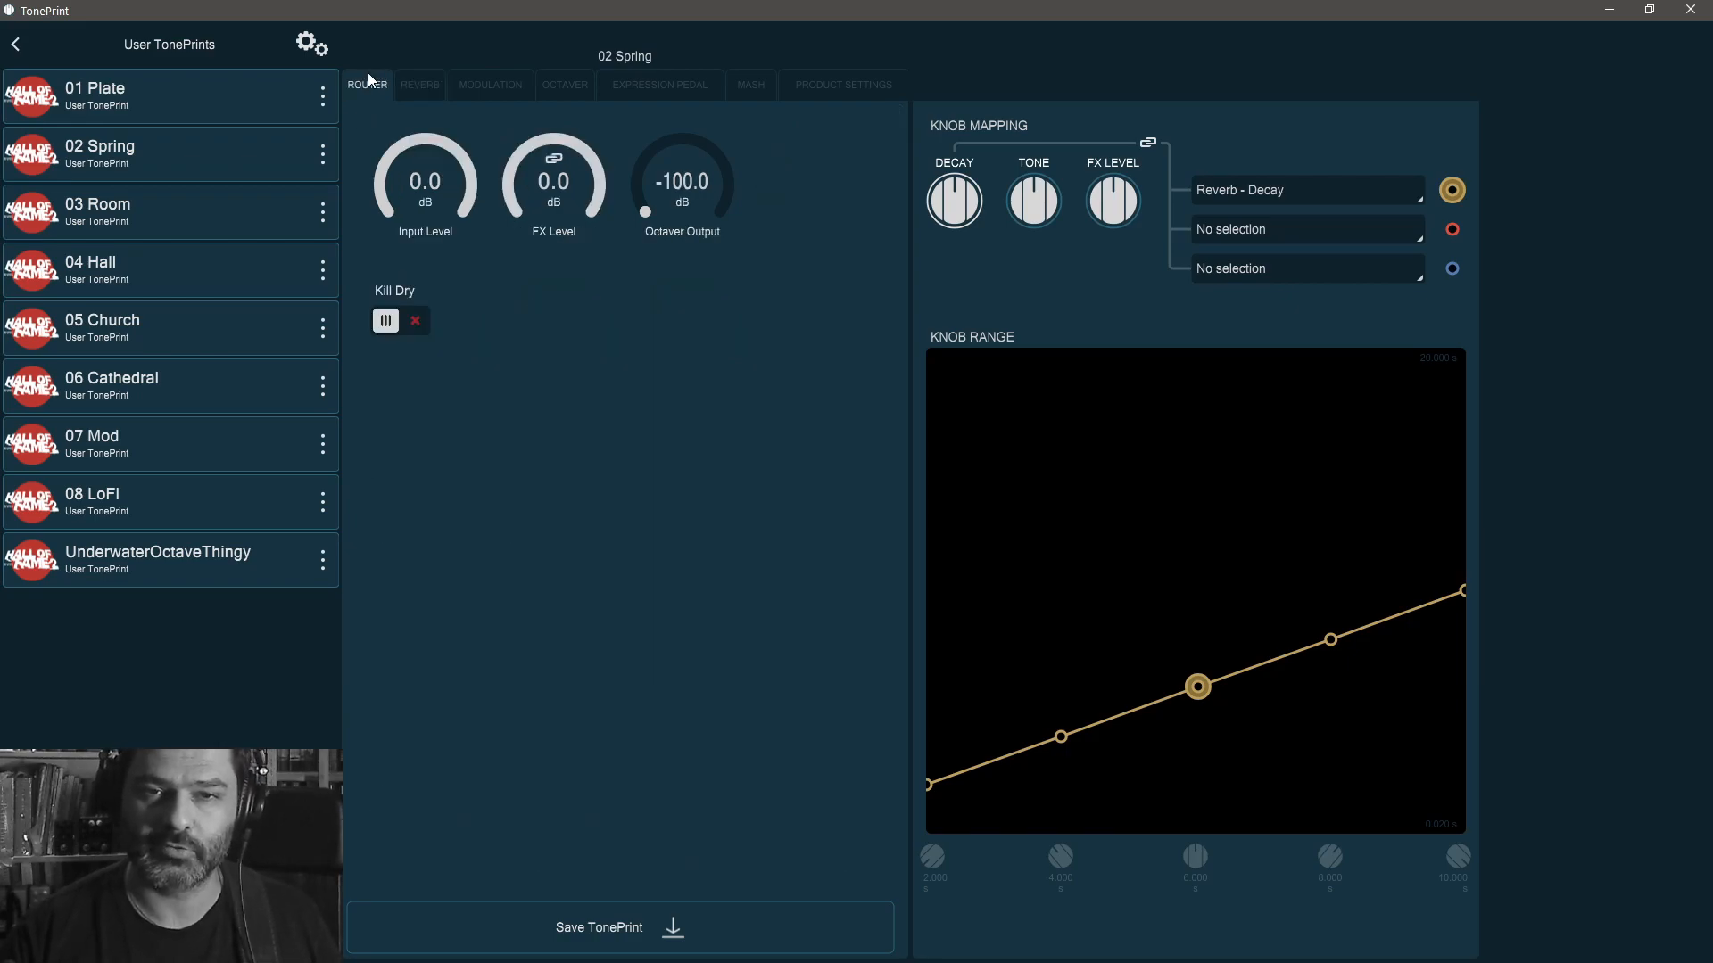
- Audition the user TonePrints 03 Room, 04 Hall, 05 Church, 06 Cathedral, 07 Mod and 08 LoFi in order
left_click(207, 205)
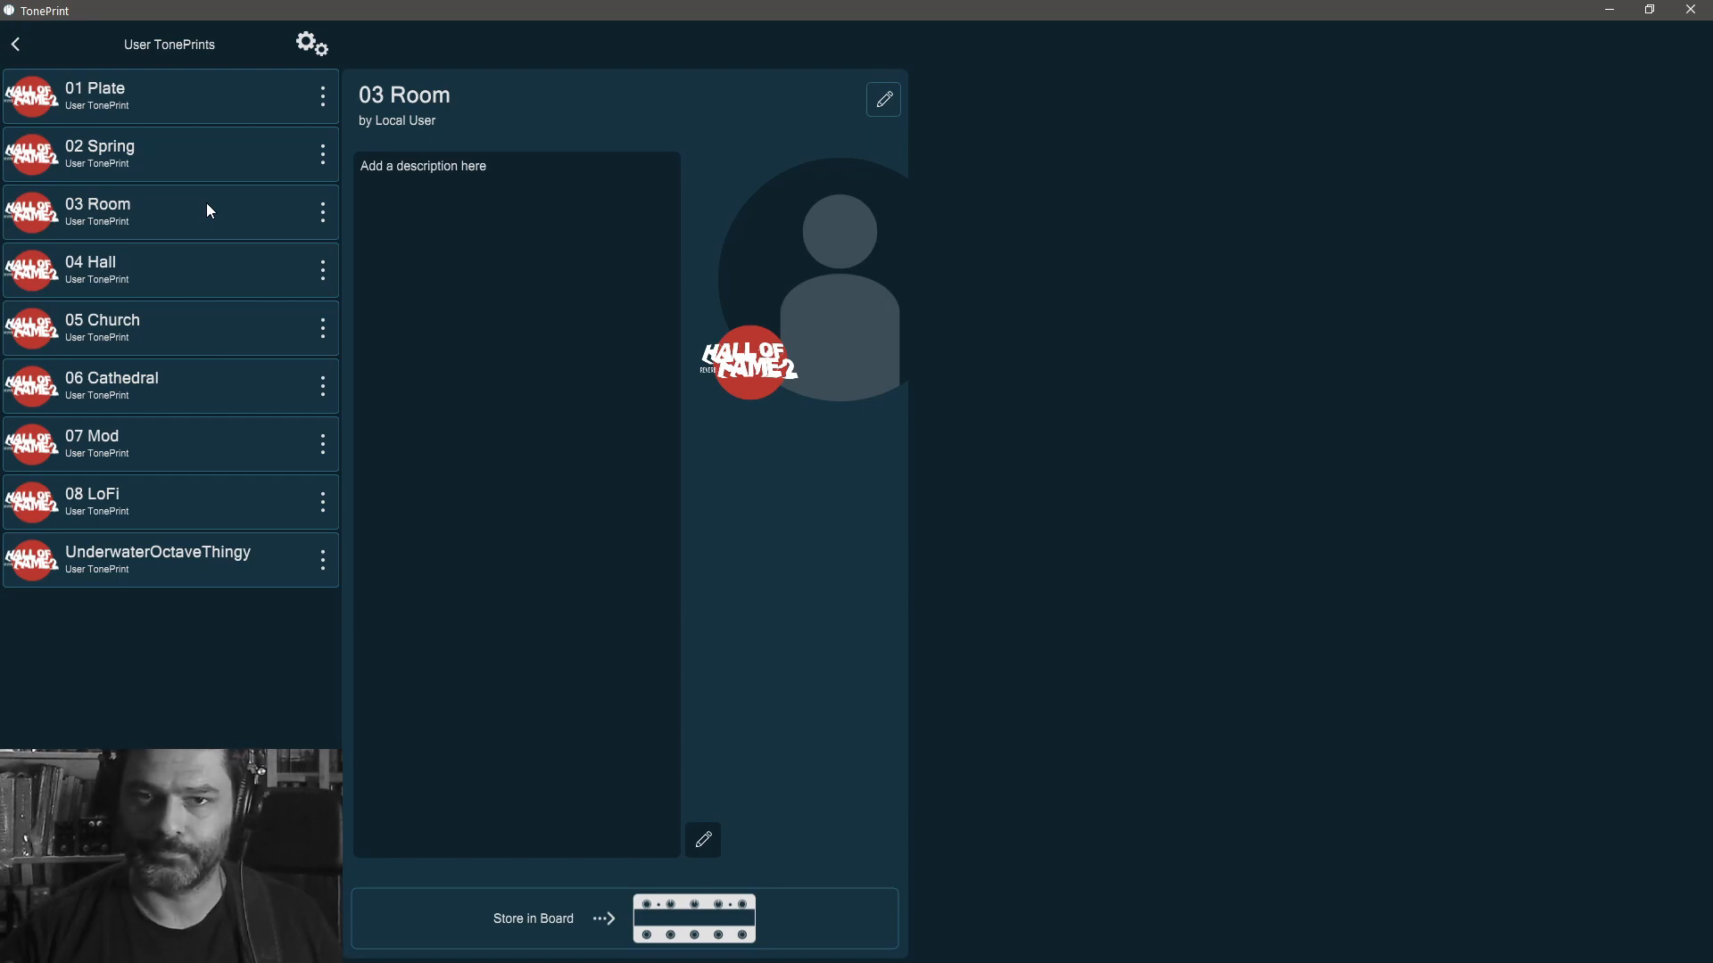
left_click(179, 276)
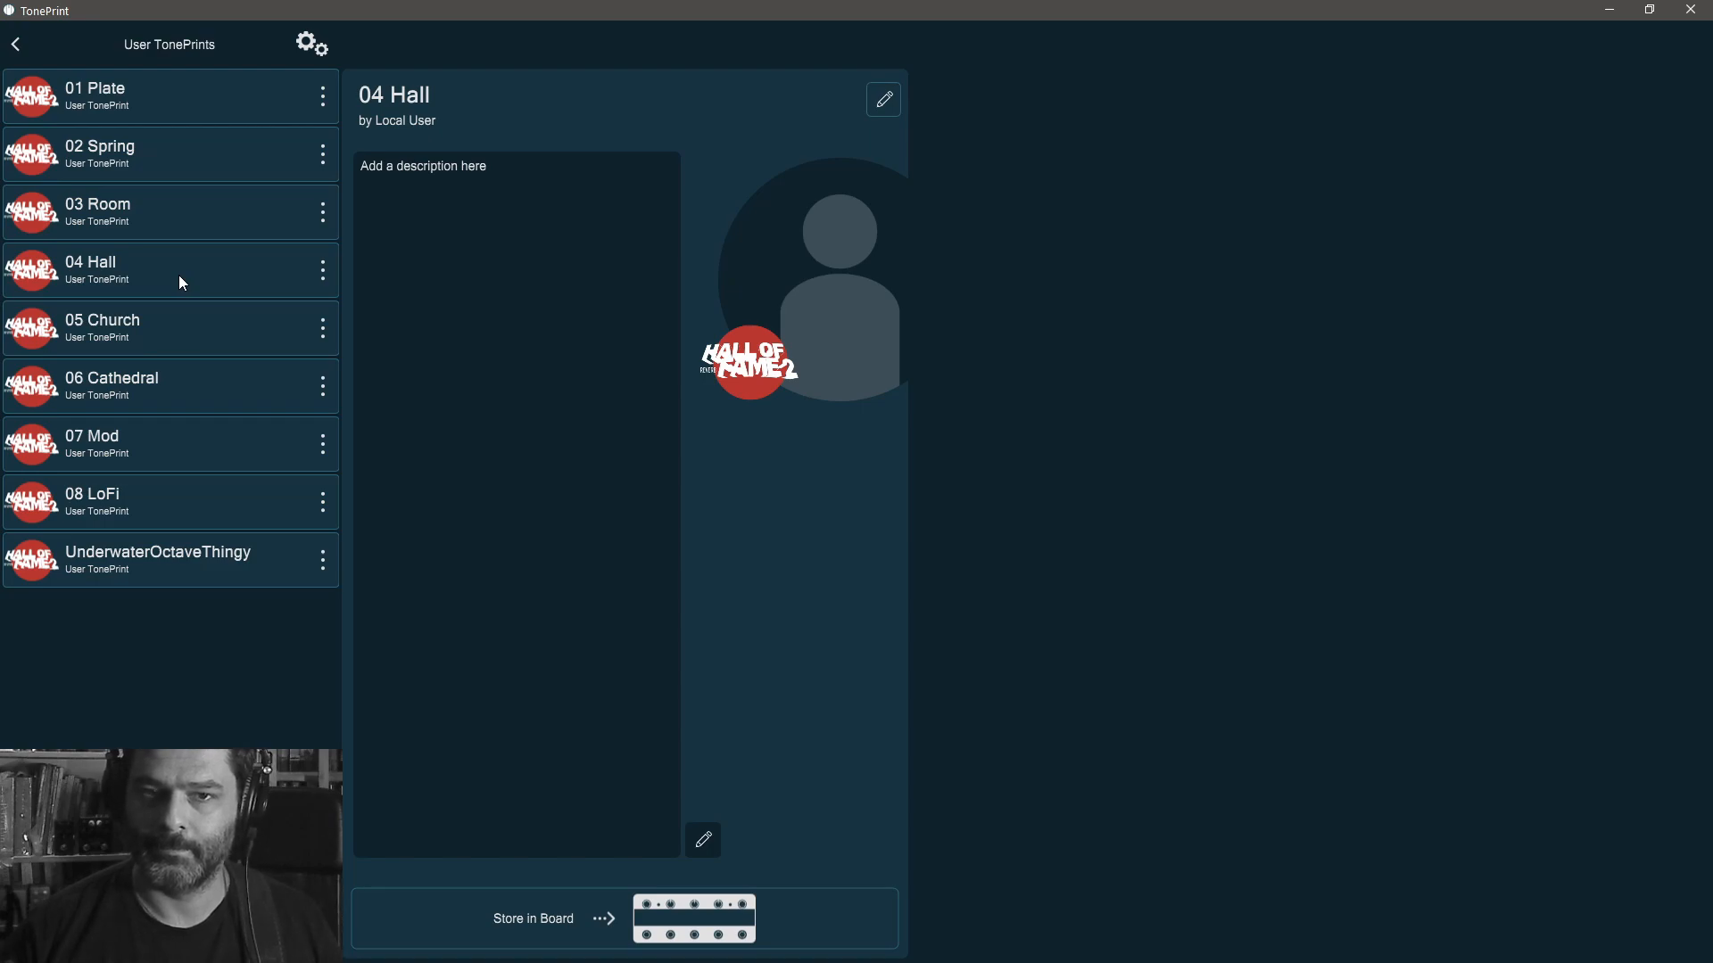
left_click(170, 337)
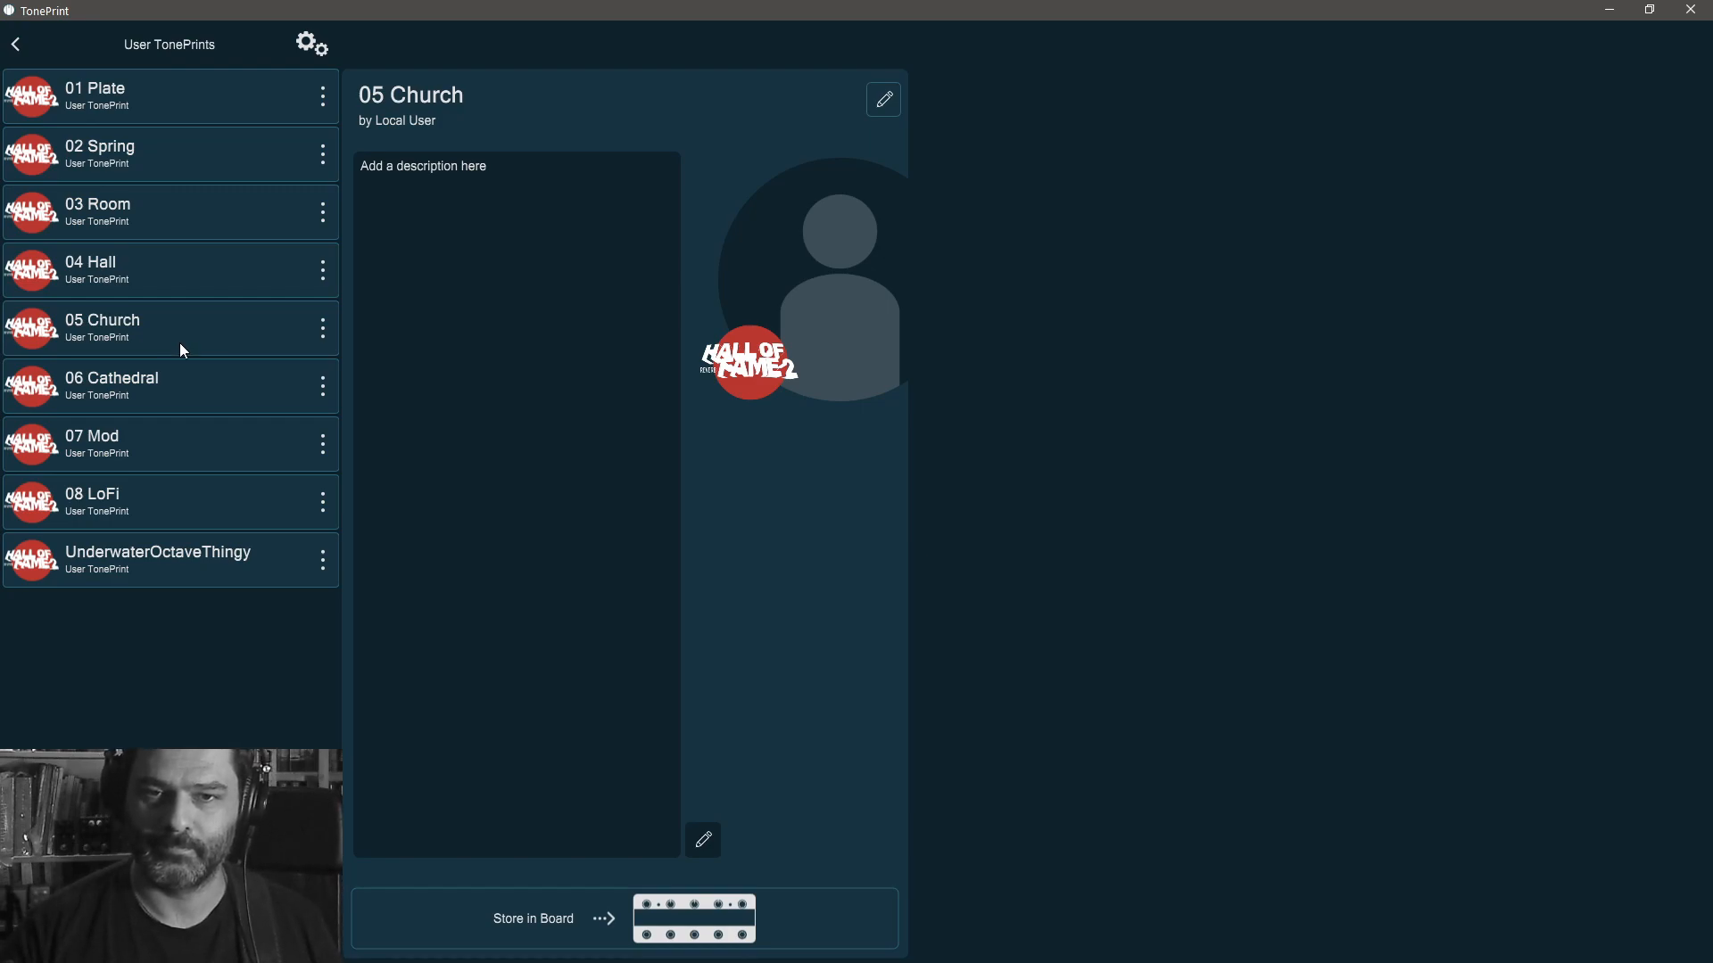
left_click(175, 395)
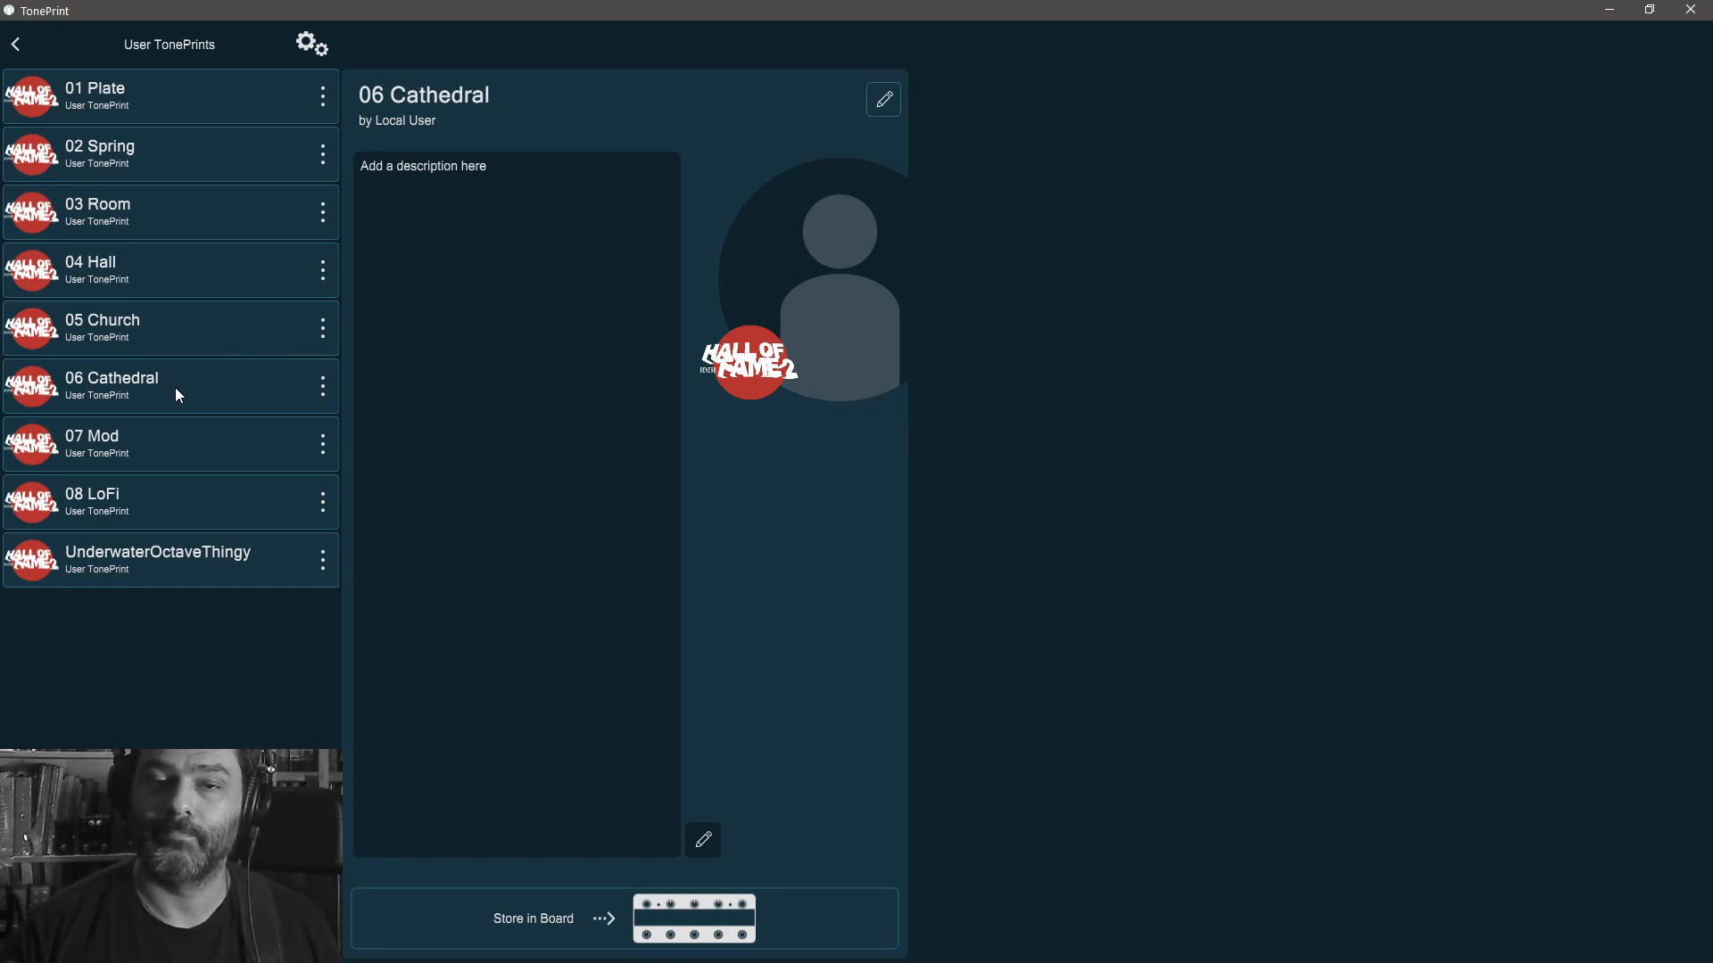
left_click(120, 442)
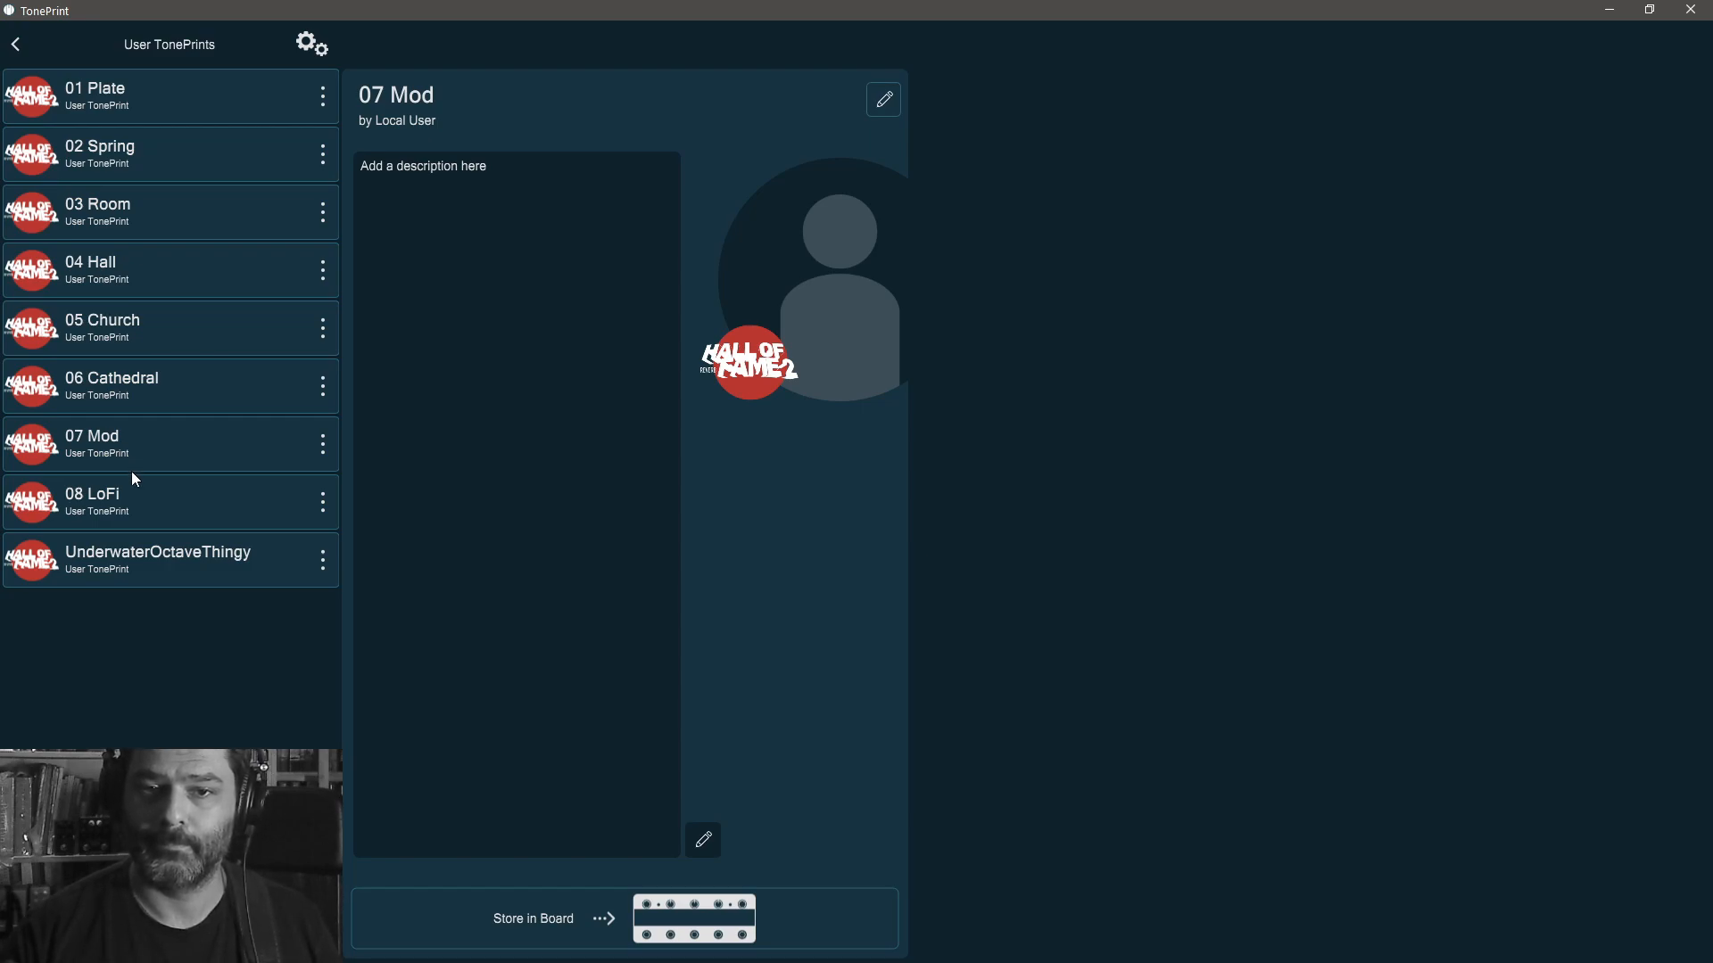
left_click(120, 514)
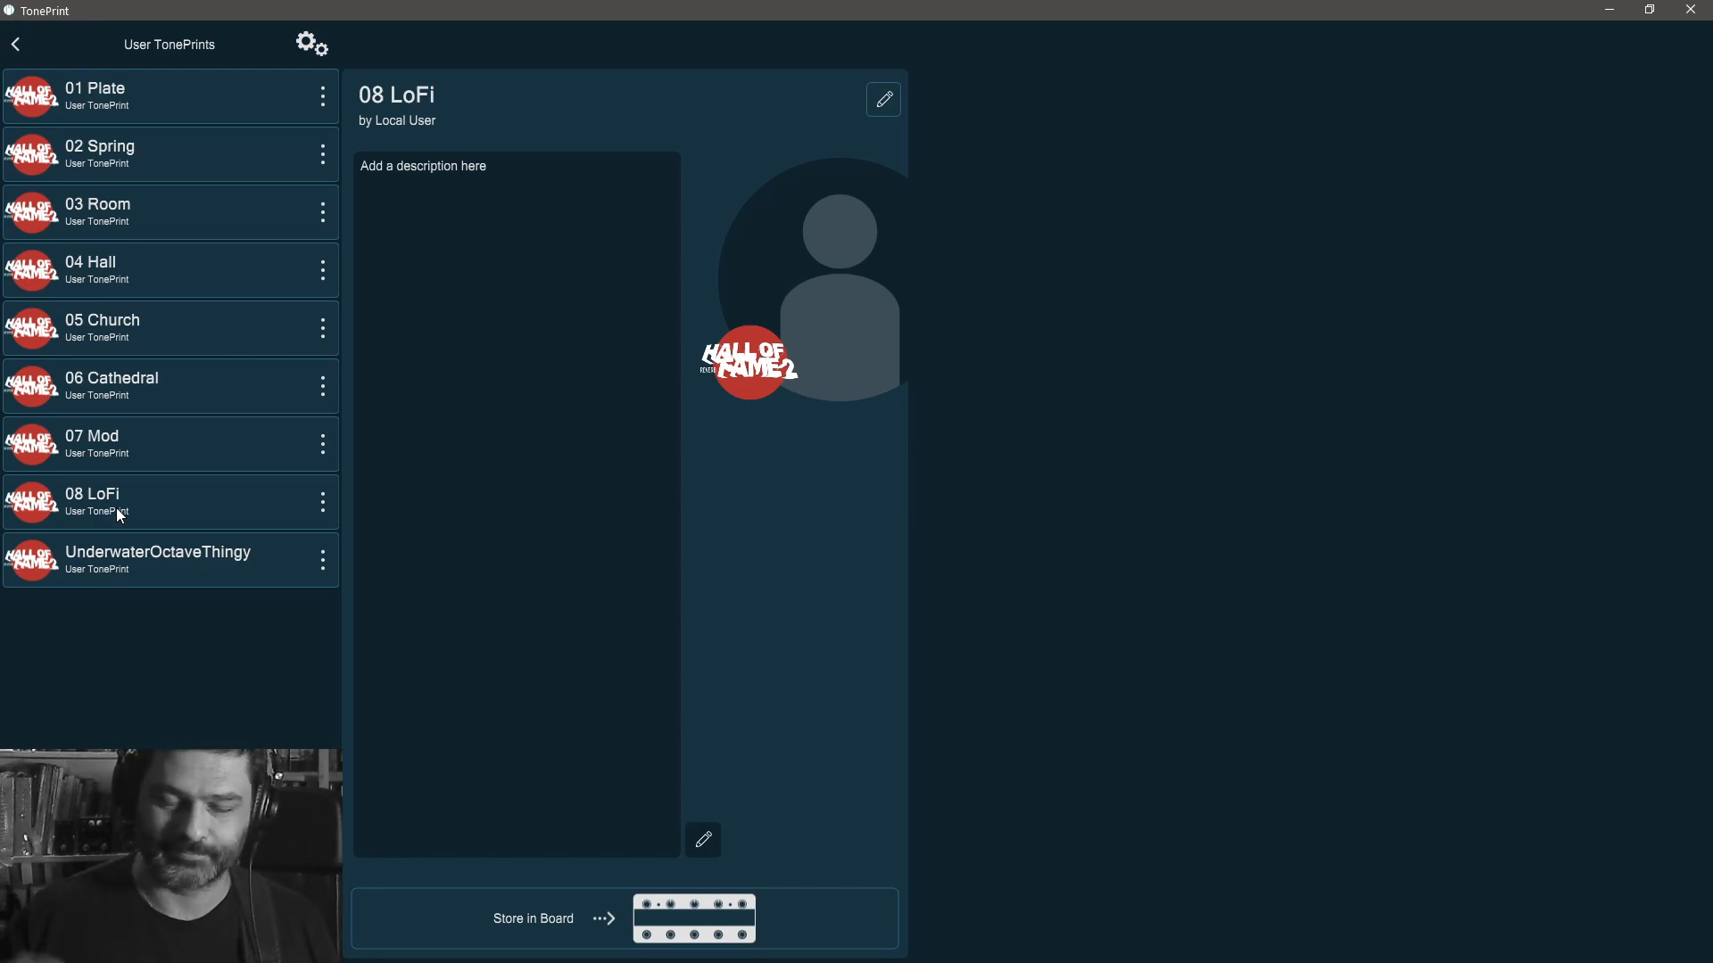
- Open the 07 Mod TonePrint for editing and show its router settings
left_click(148, 430)
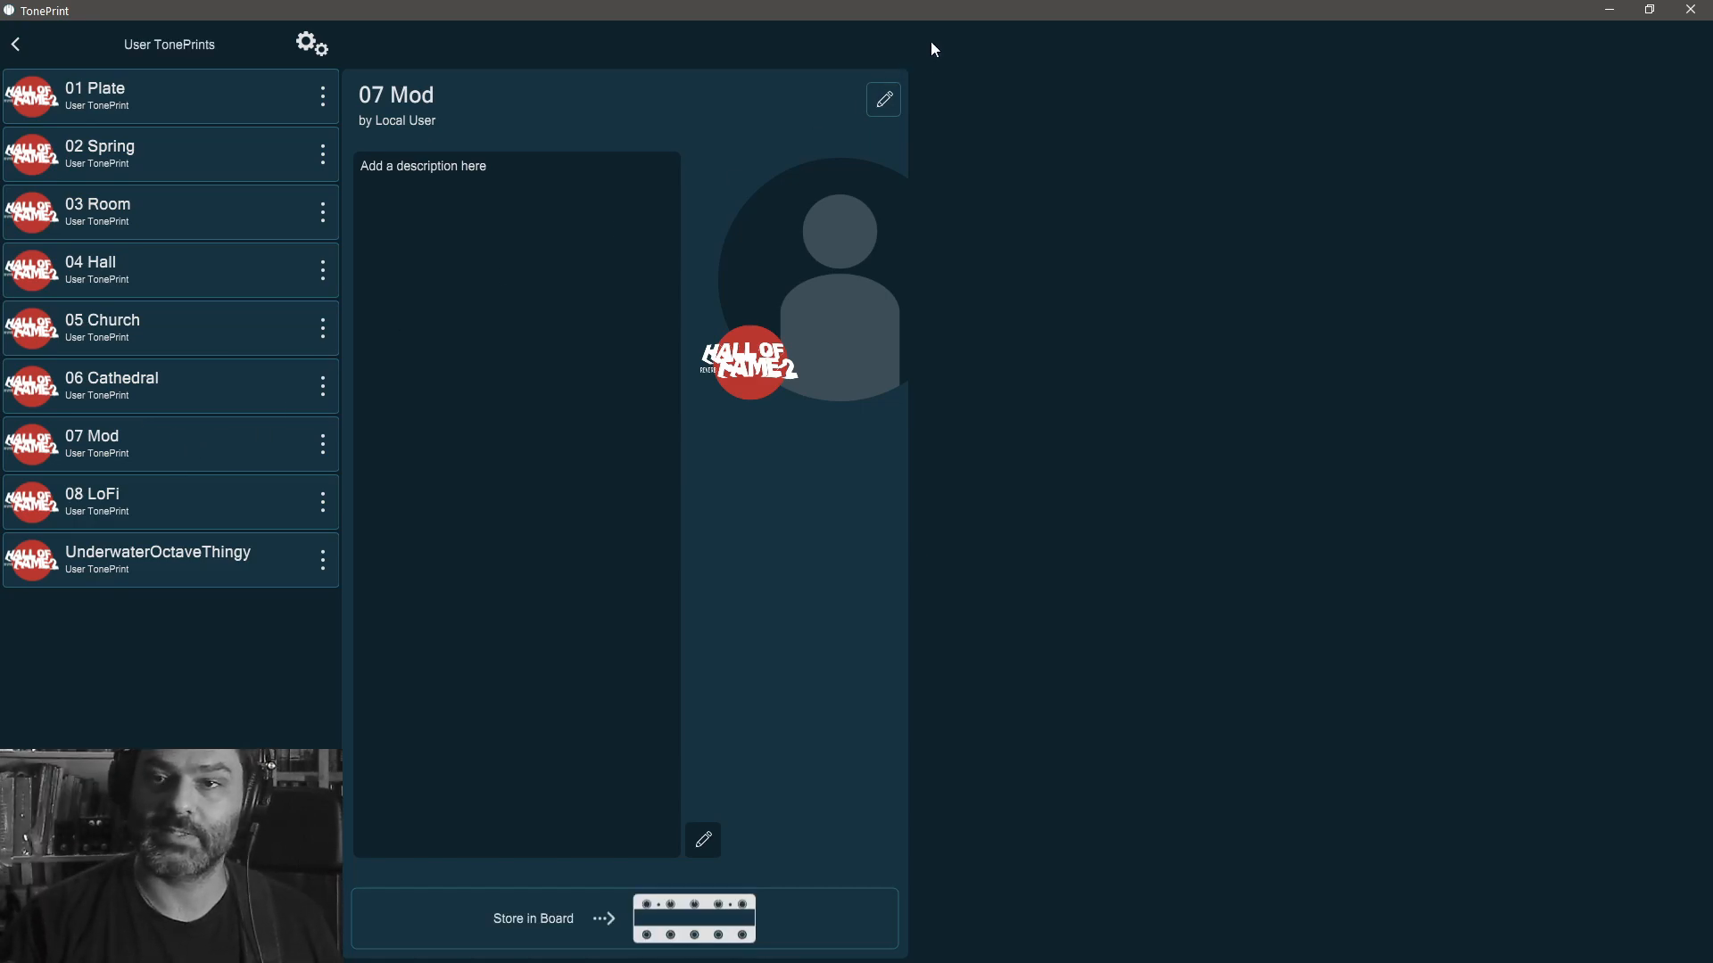
left_click(883, 99)
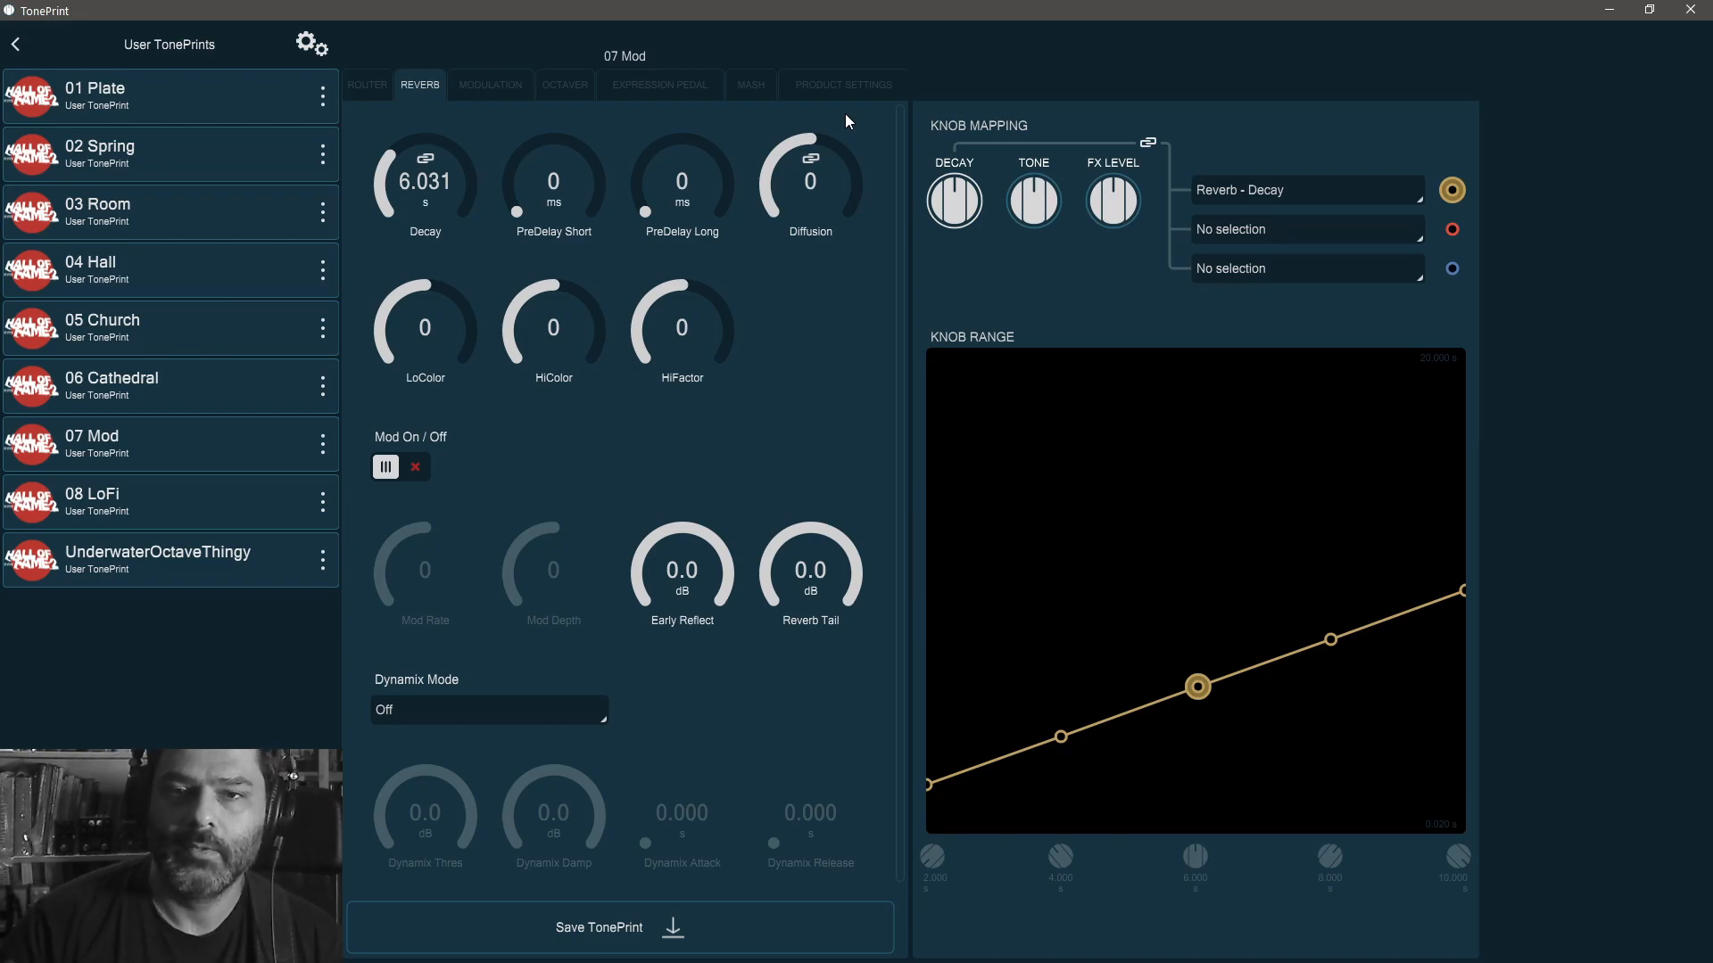
left_click(381, 86)
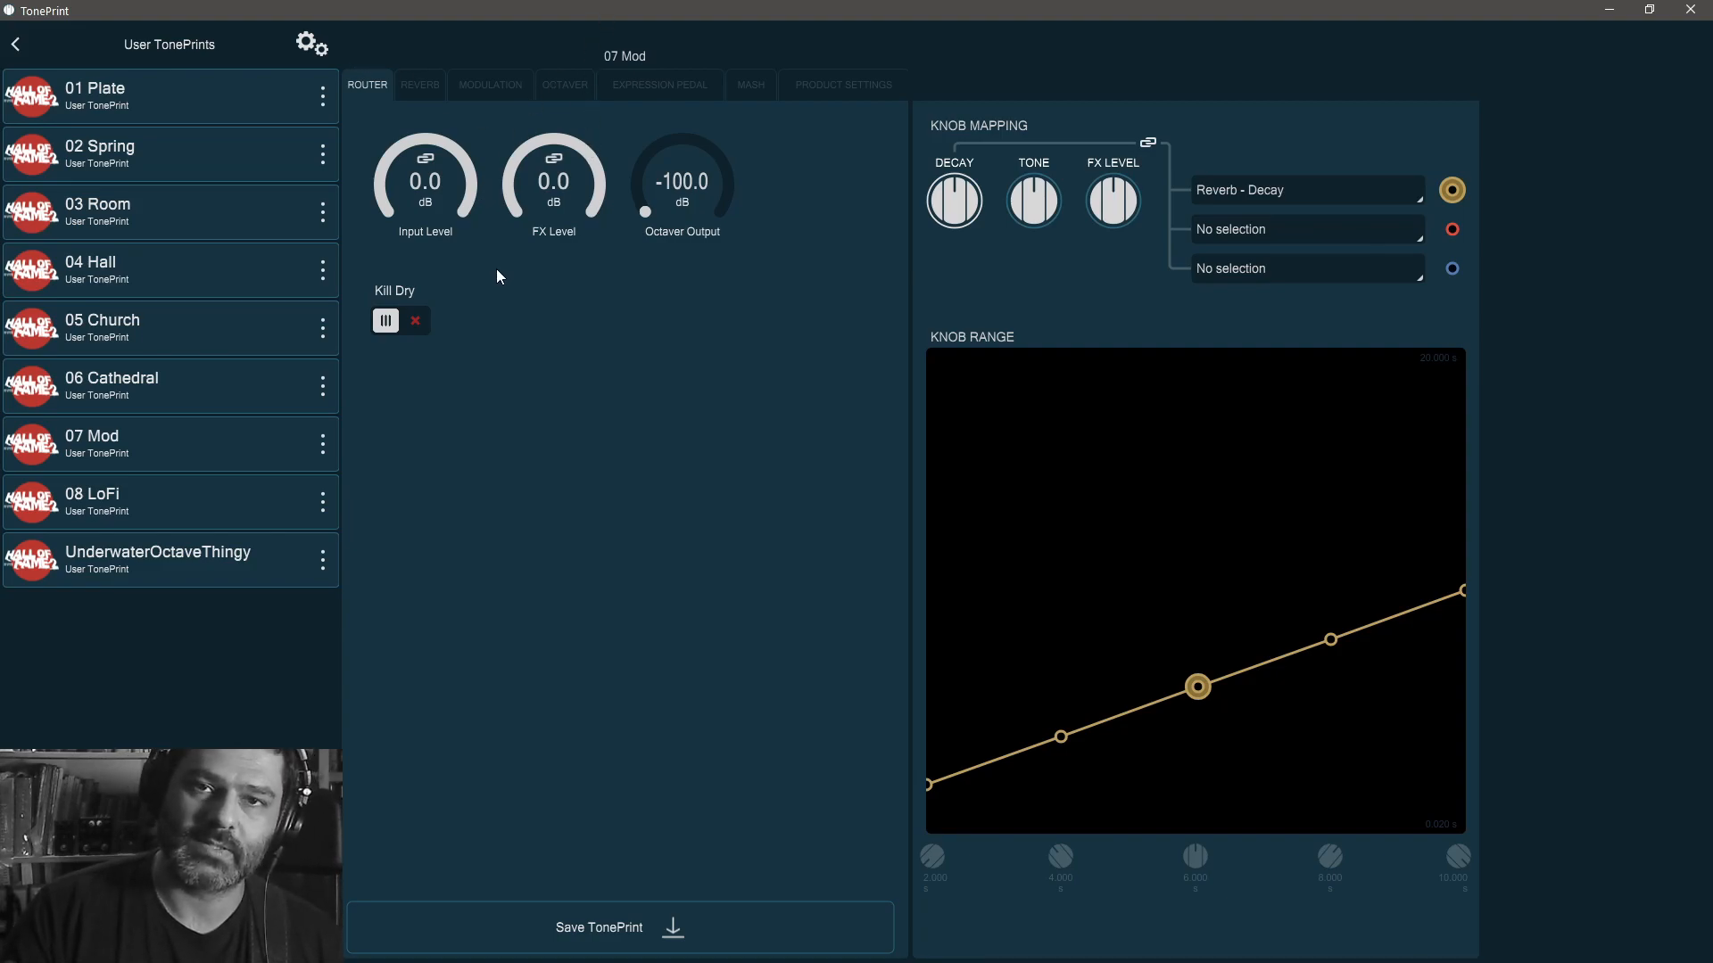
- Try the Input Level of 07 Mod at -100.0 dB and return it to 0.0 dB
left_click_drag(450, 153, 432, 138)
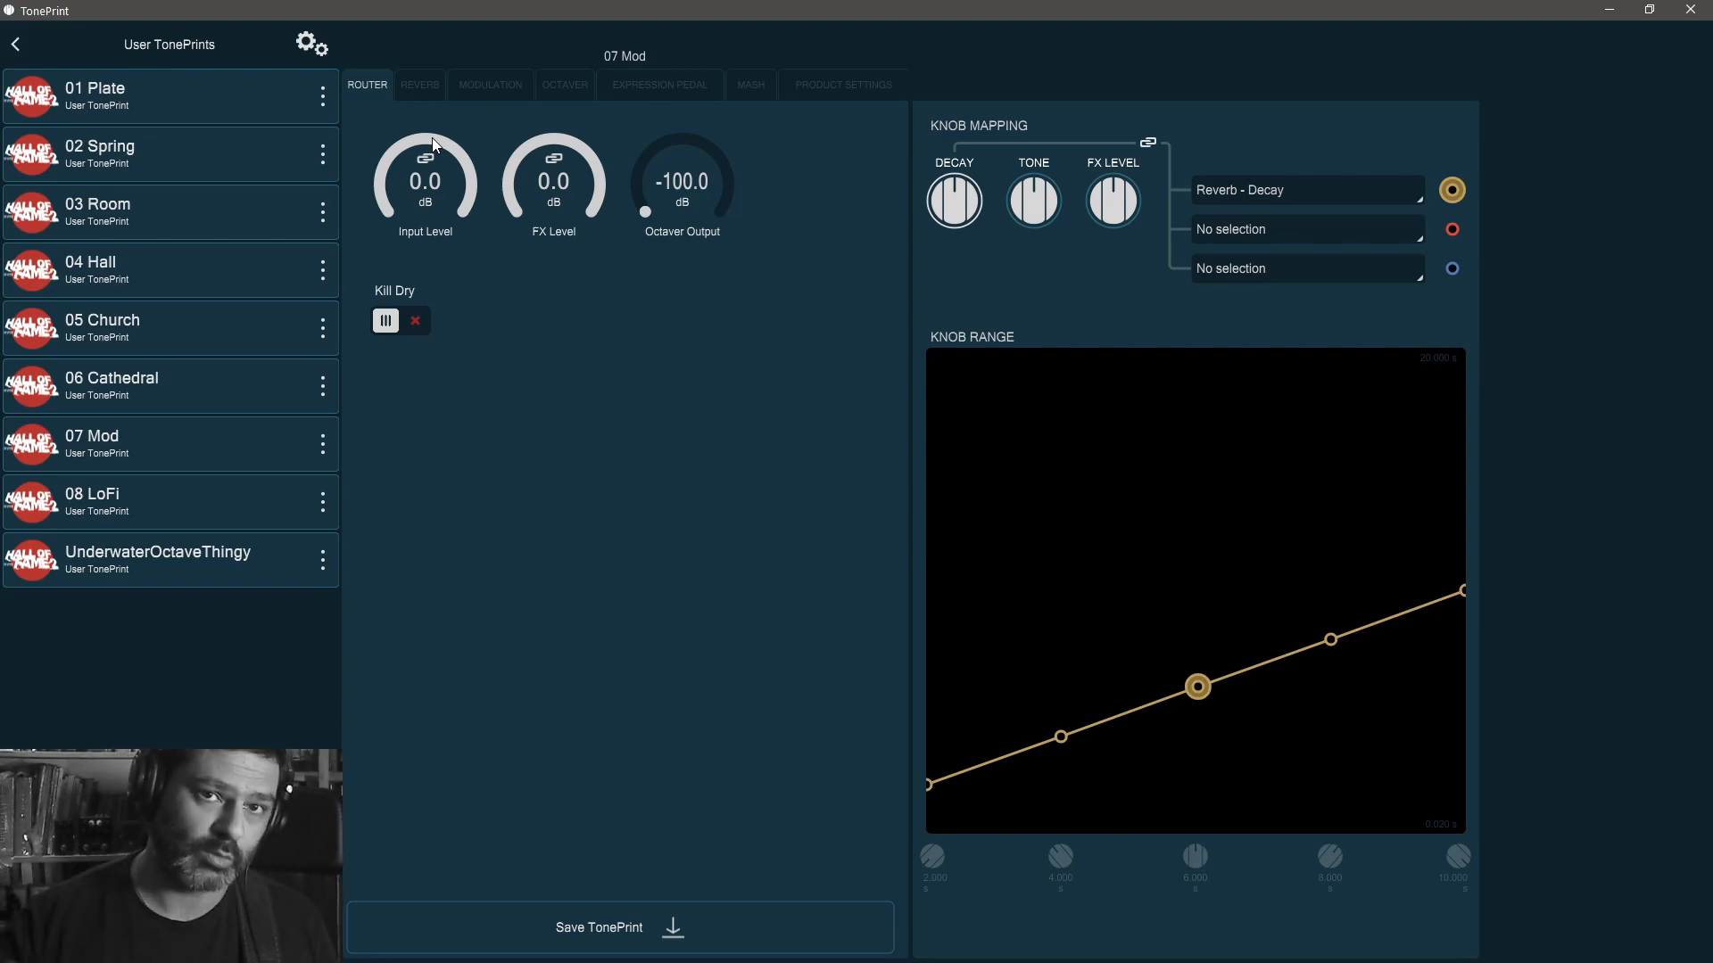
left_click_drag(432, 138, 517, 614)
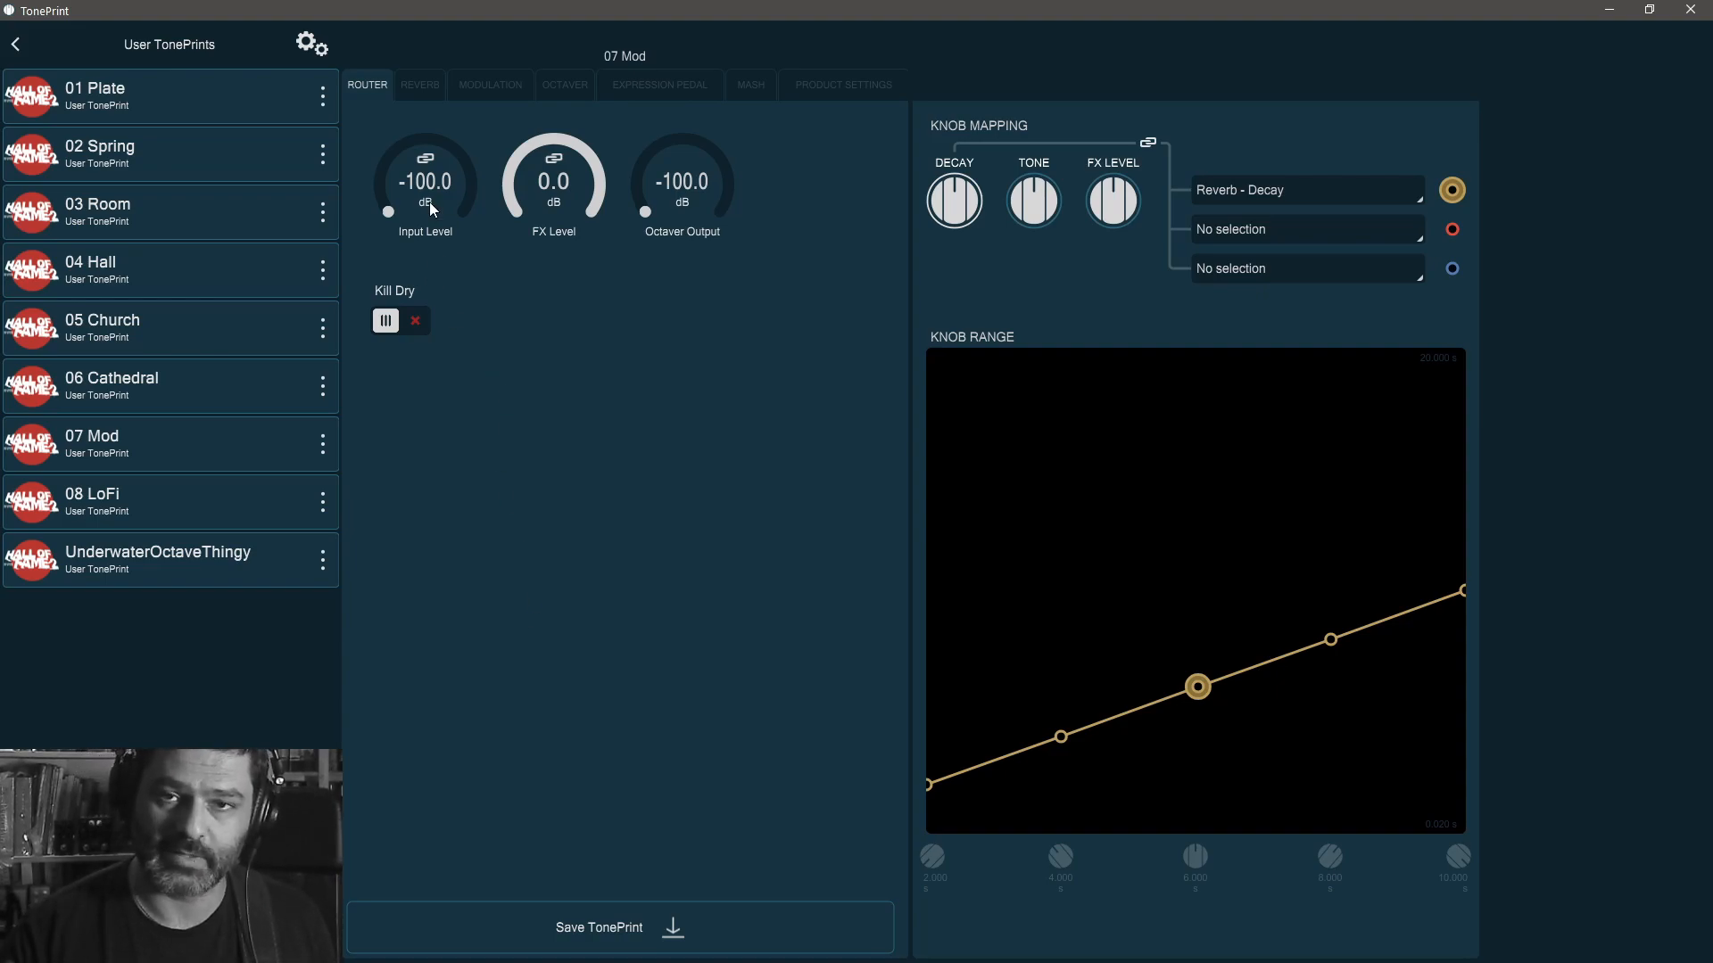
left_click_drag(430, 201, 446, 99)
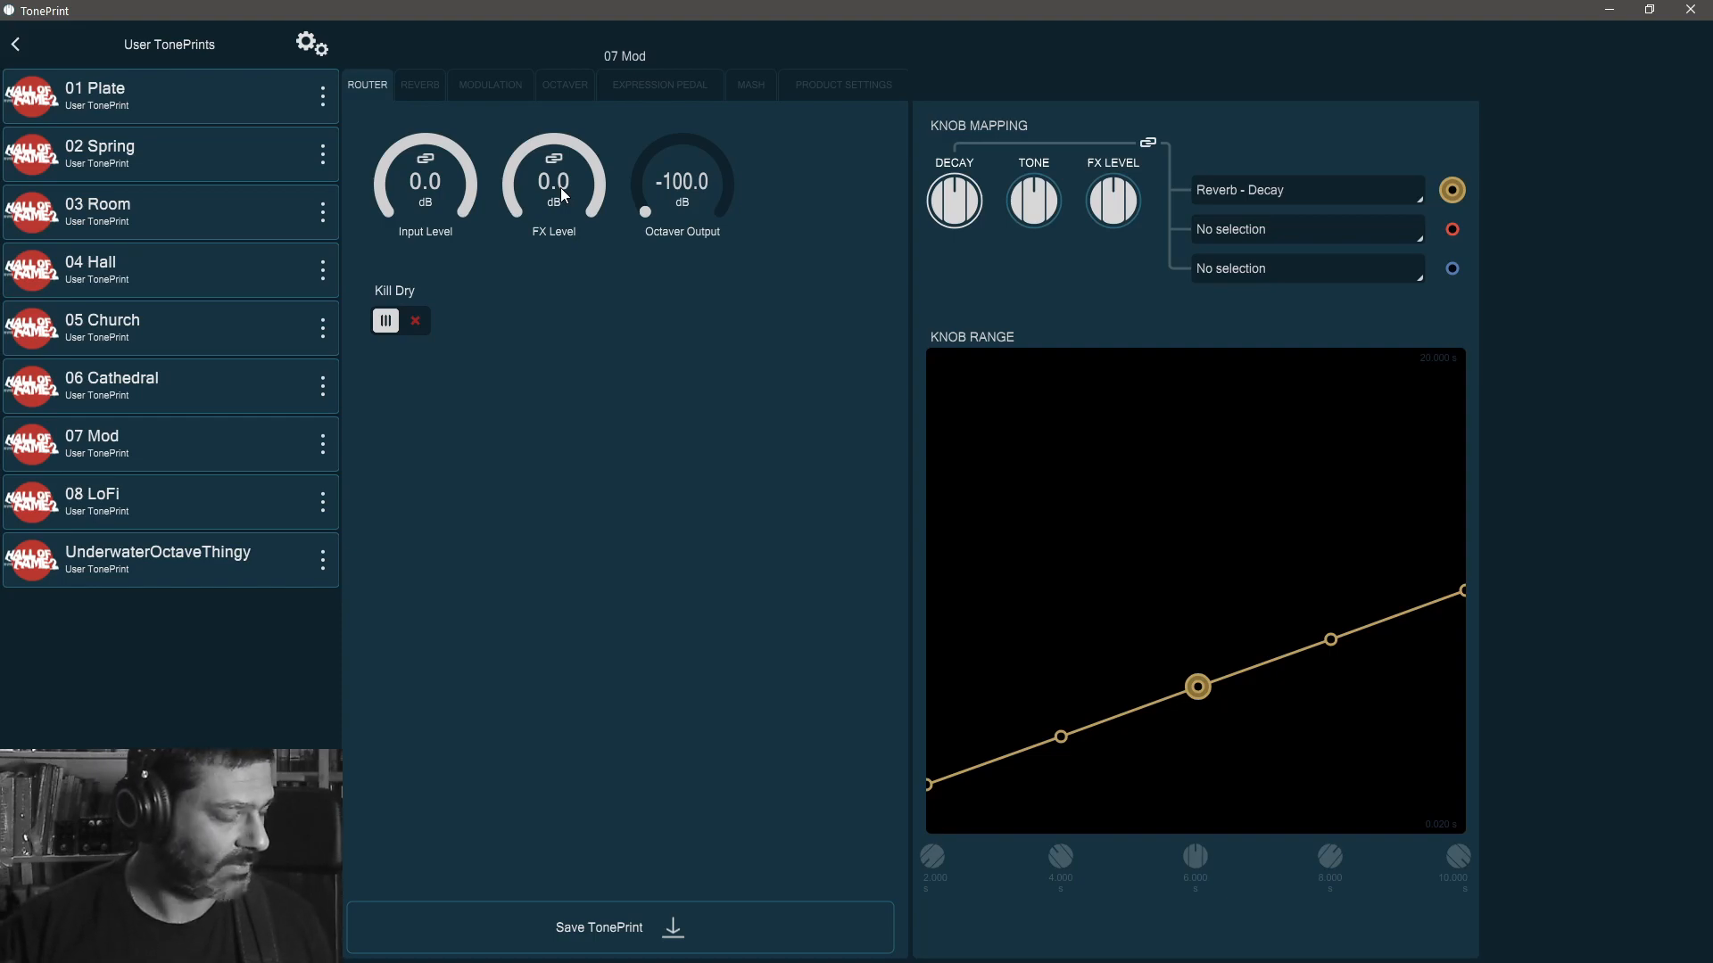
- Try the FX Level at -79.0 dB, return it to 0.0 dB, and try toggling Kill Dry on and off
left_click_drag(562, 194, 531, 355)
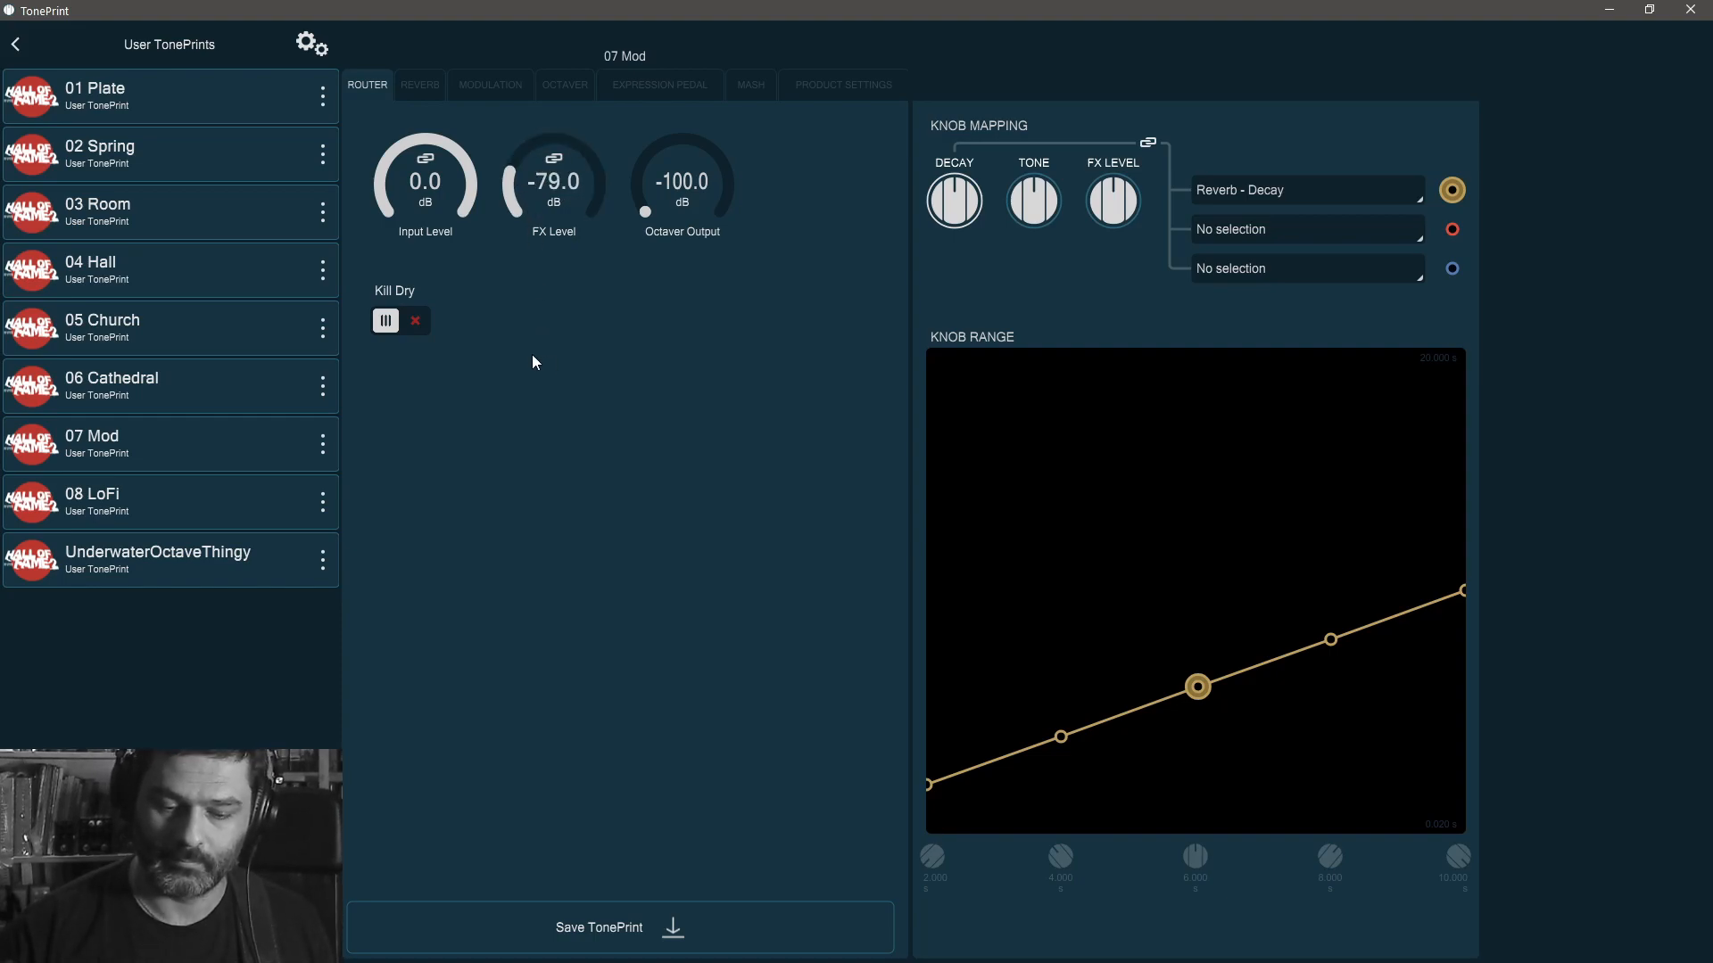
left_click_drag(551, 185, 598, 77)
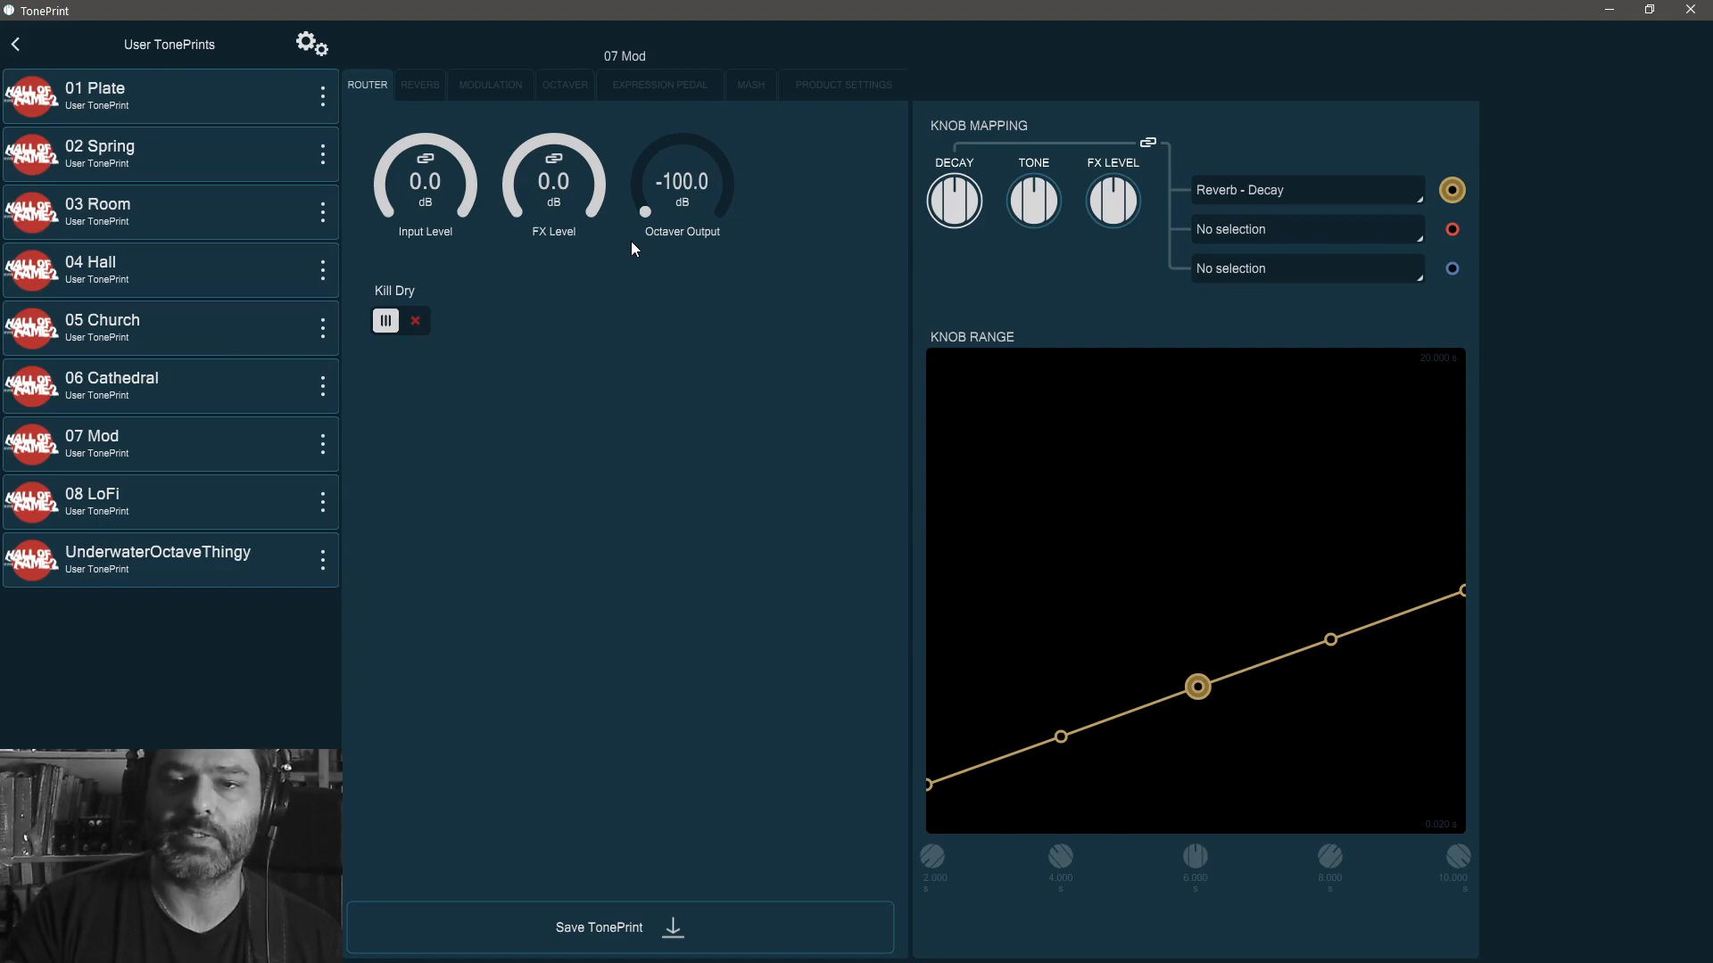
left_click(403, 323)
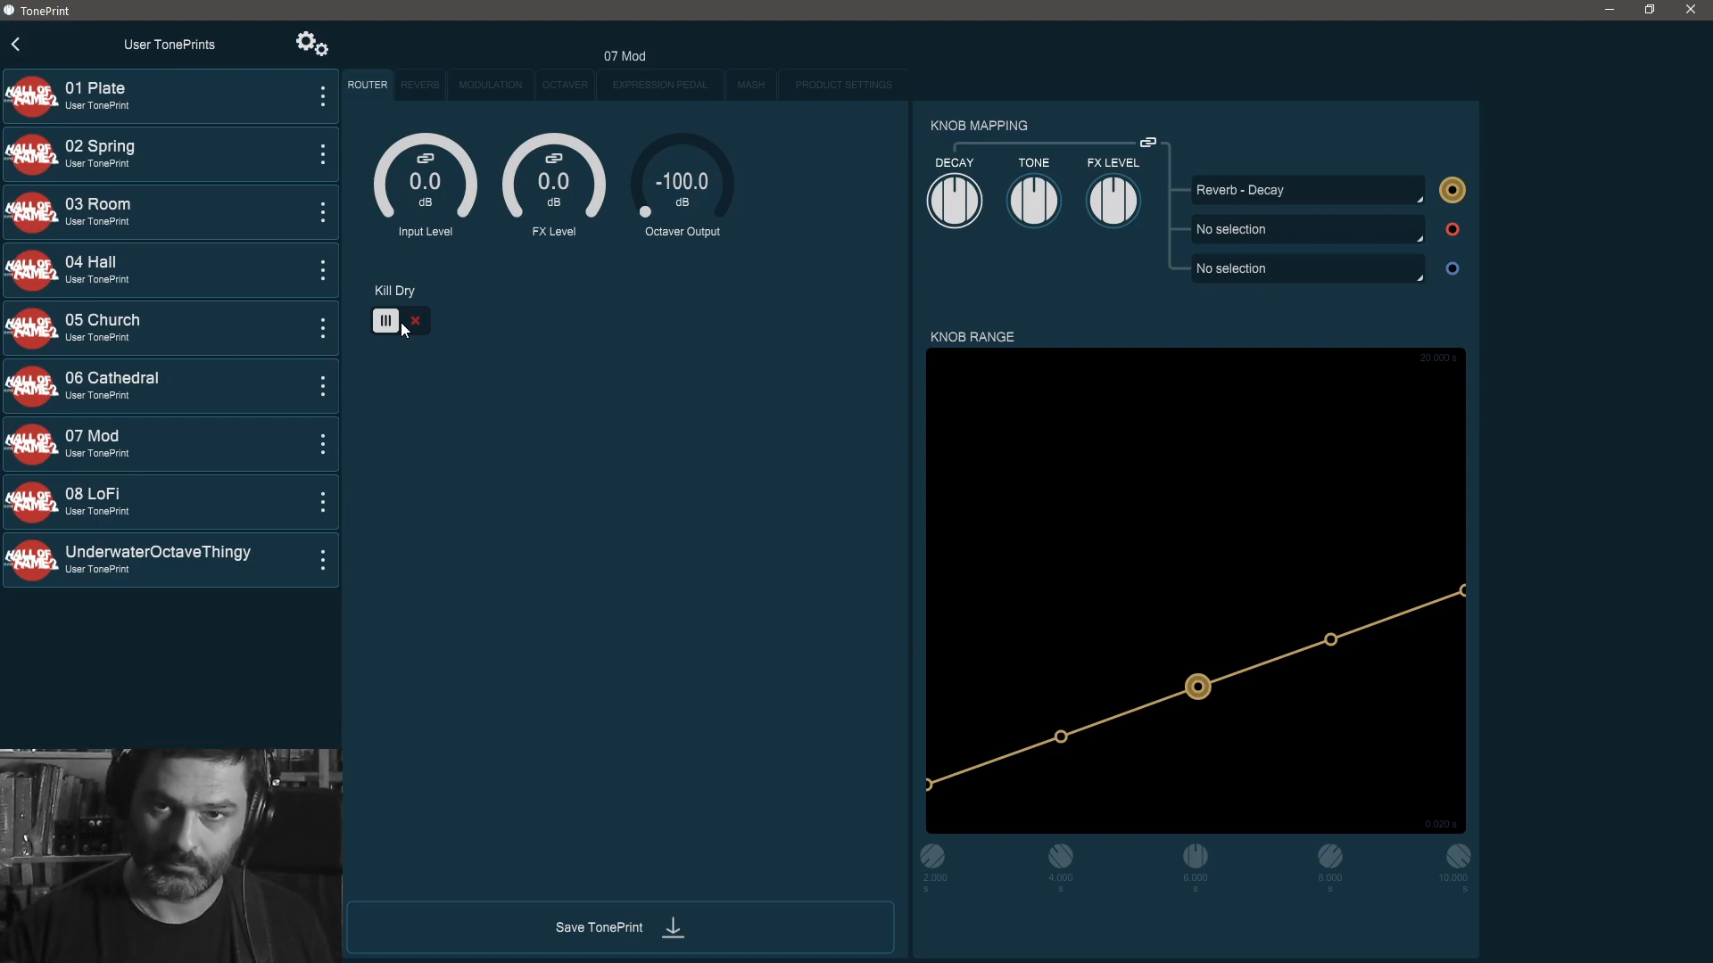
left_click(400, 323)
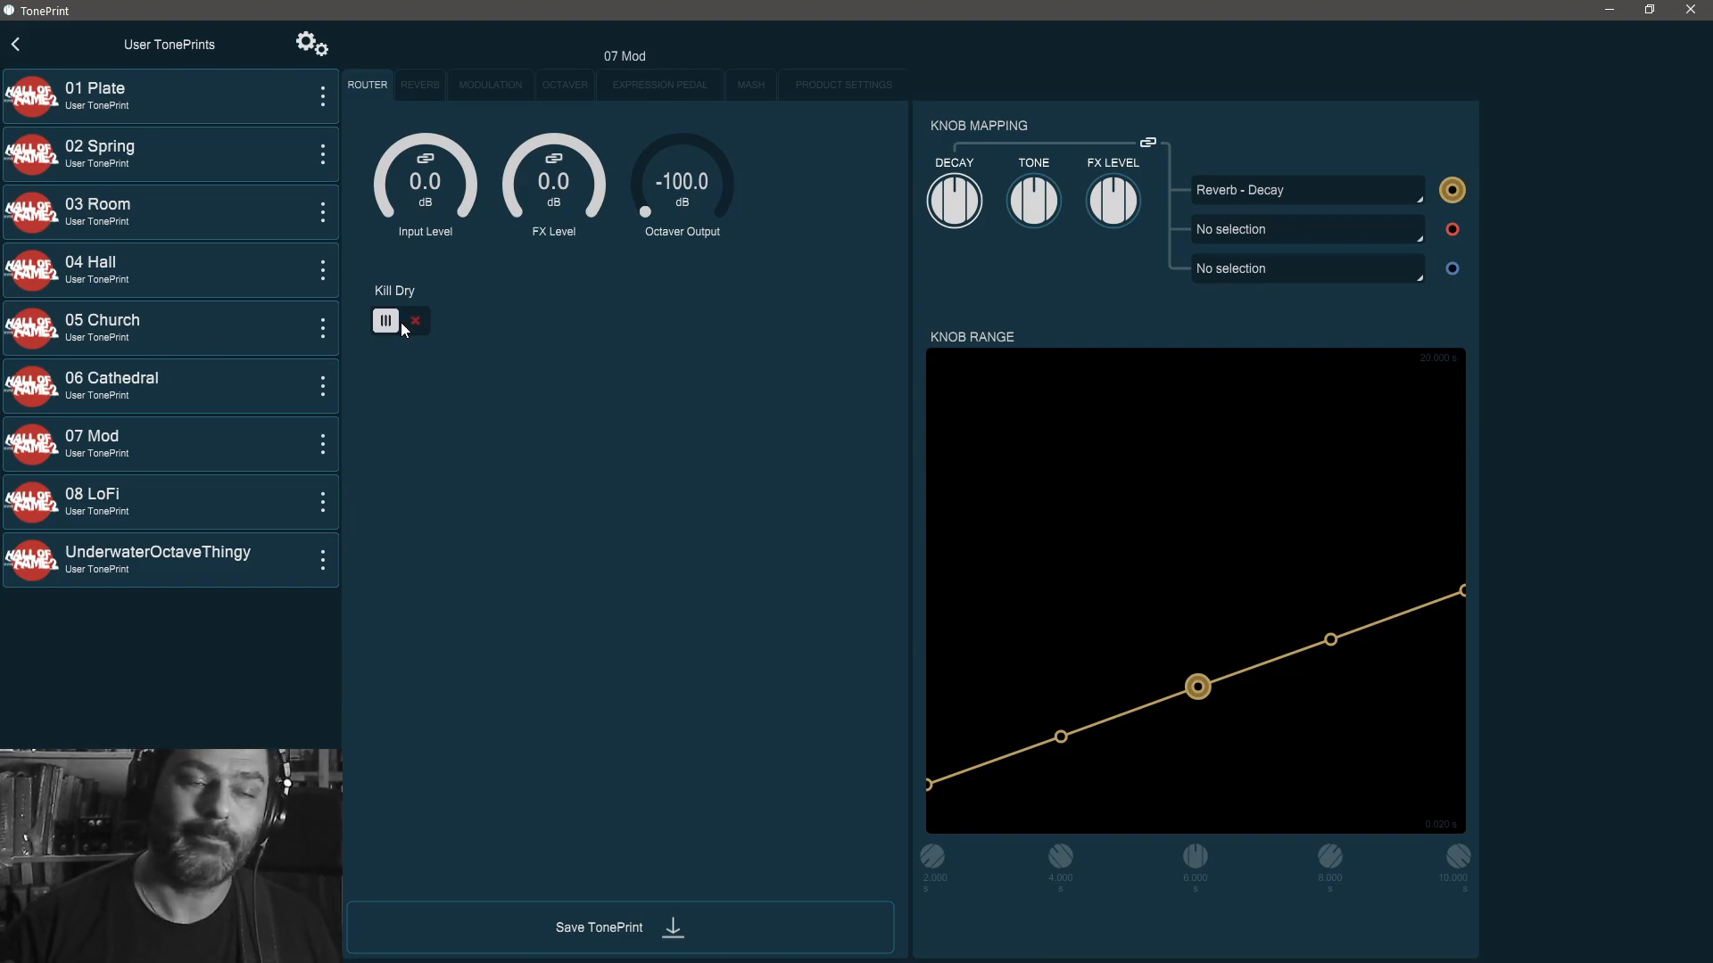
- Sweep the reverb Decay of 07 Mod down to 0.020 s and up to 20.000 s
left_click(429, 85)
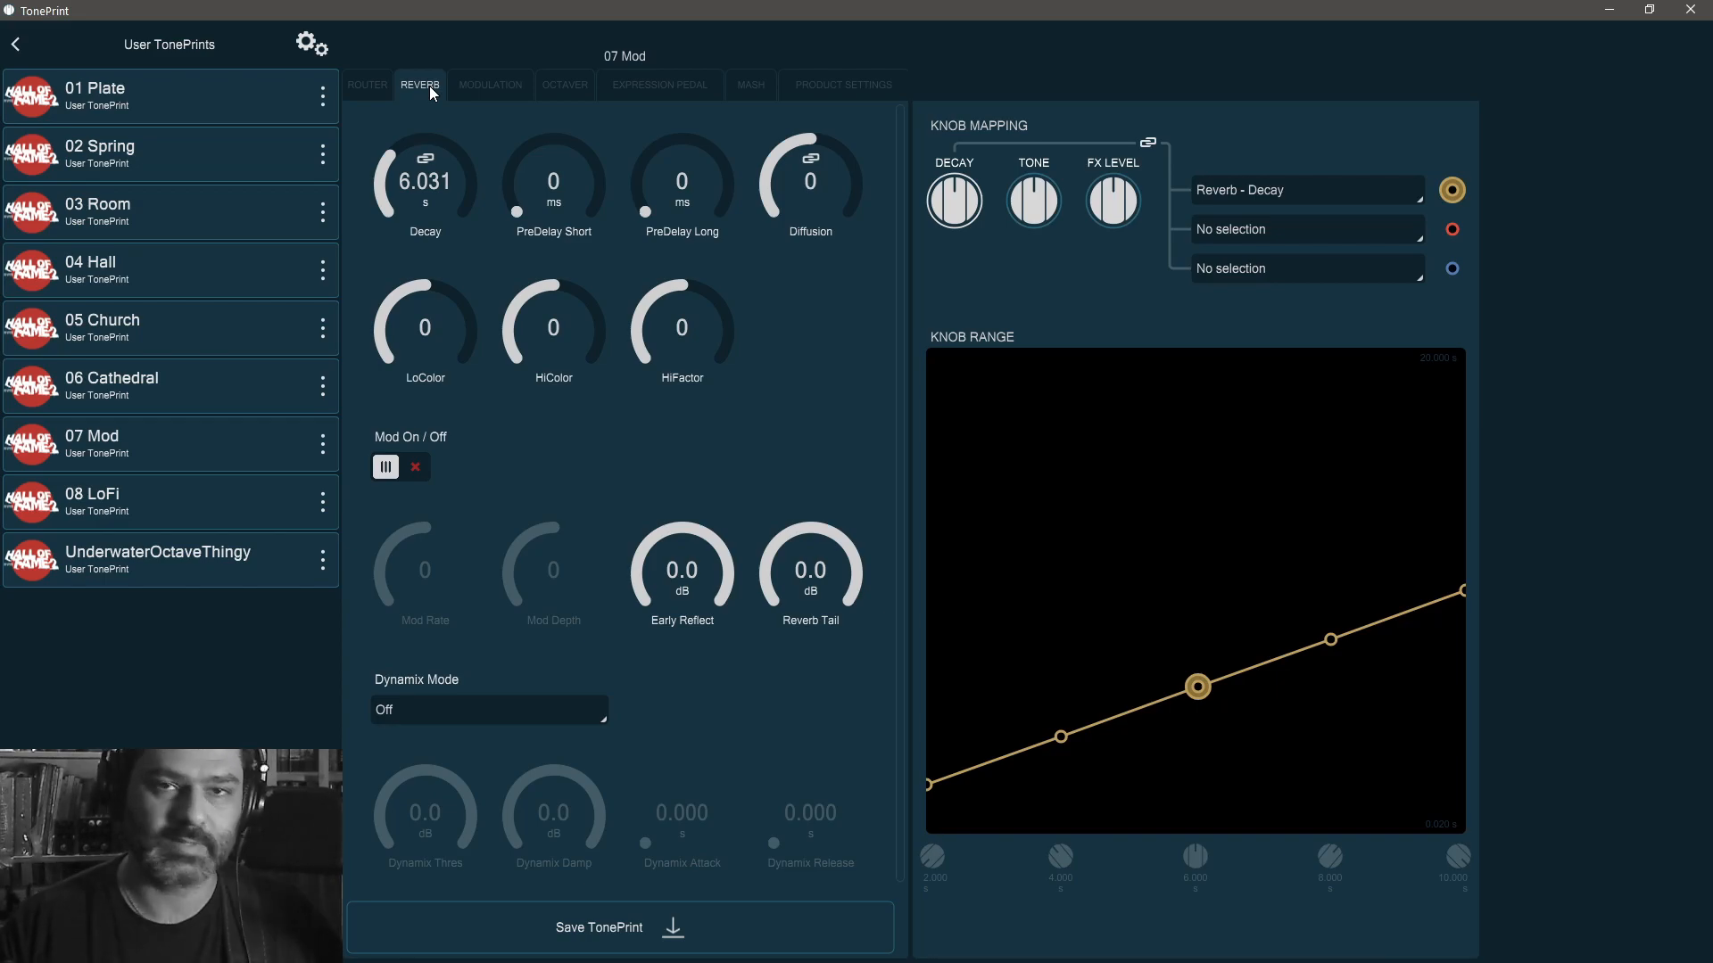
left_click_drag(448, 181, 441, 499)
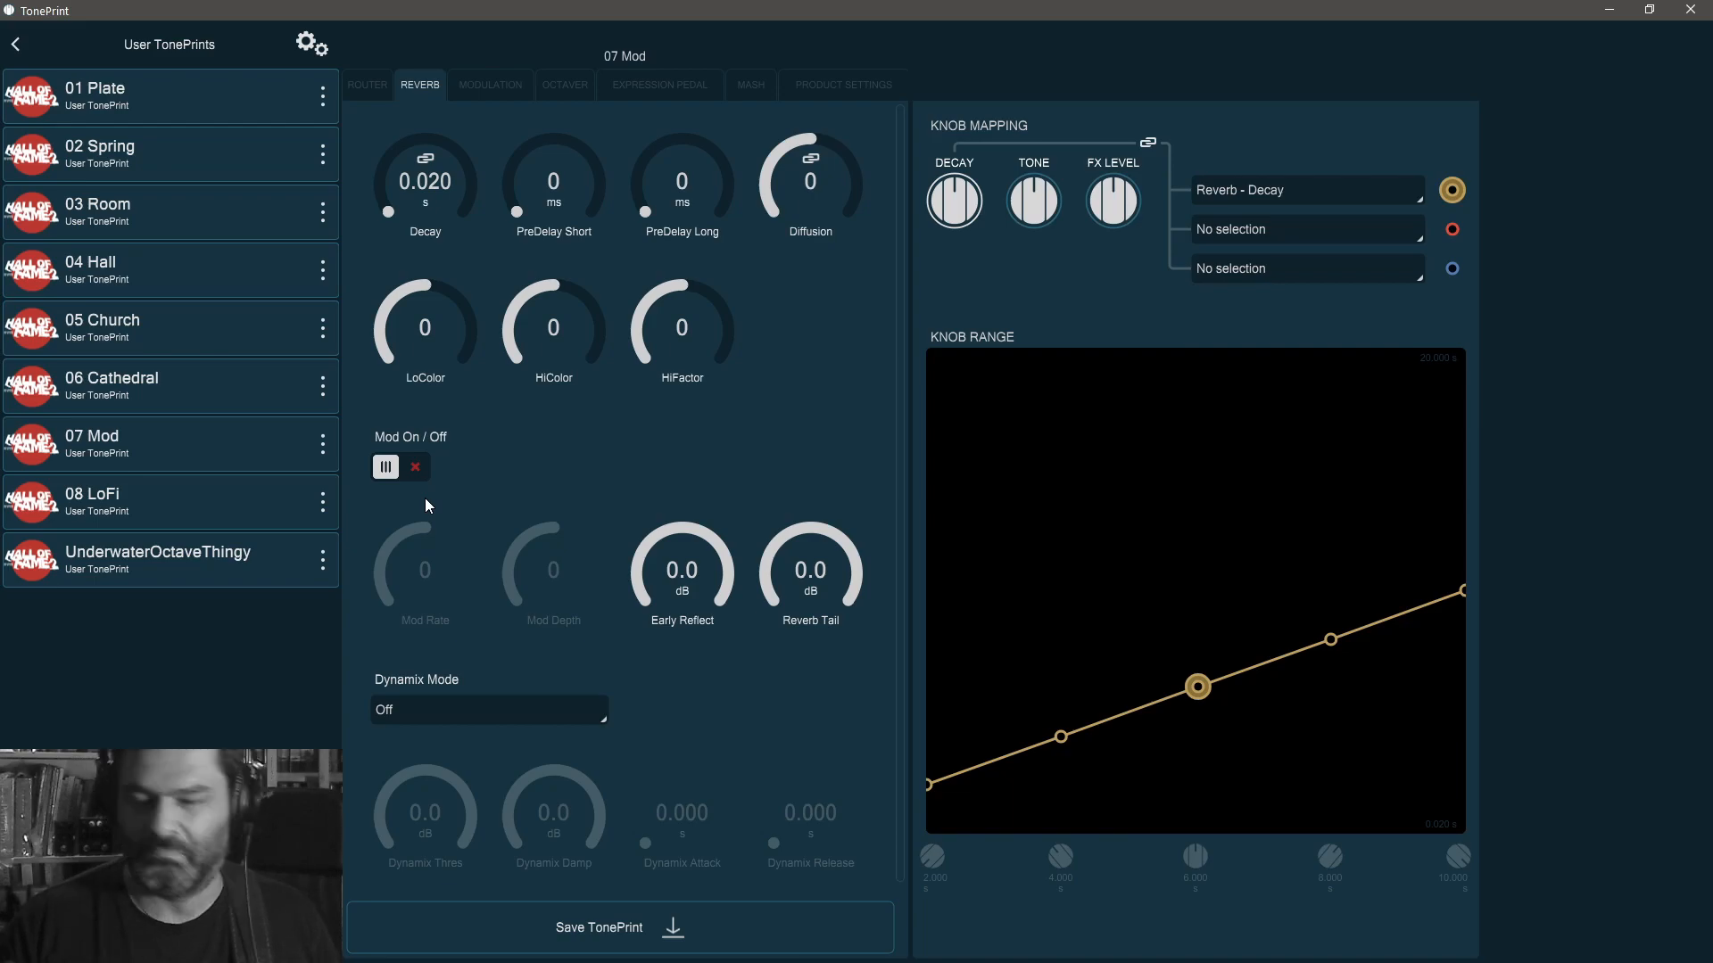
left_click_drag(414, 190, 488, 60)
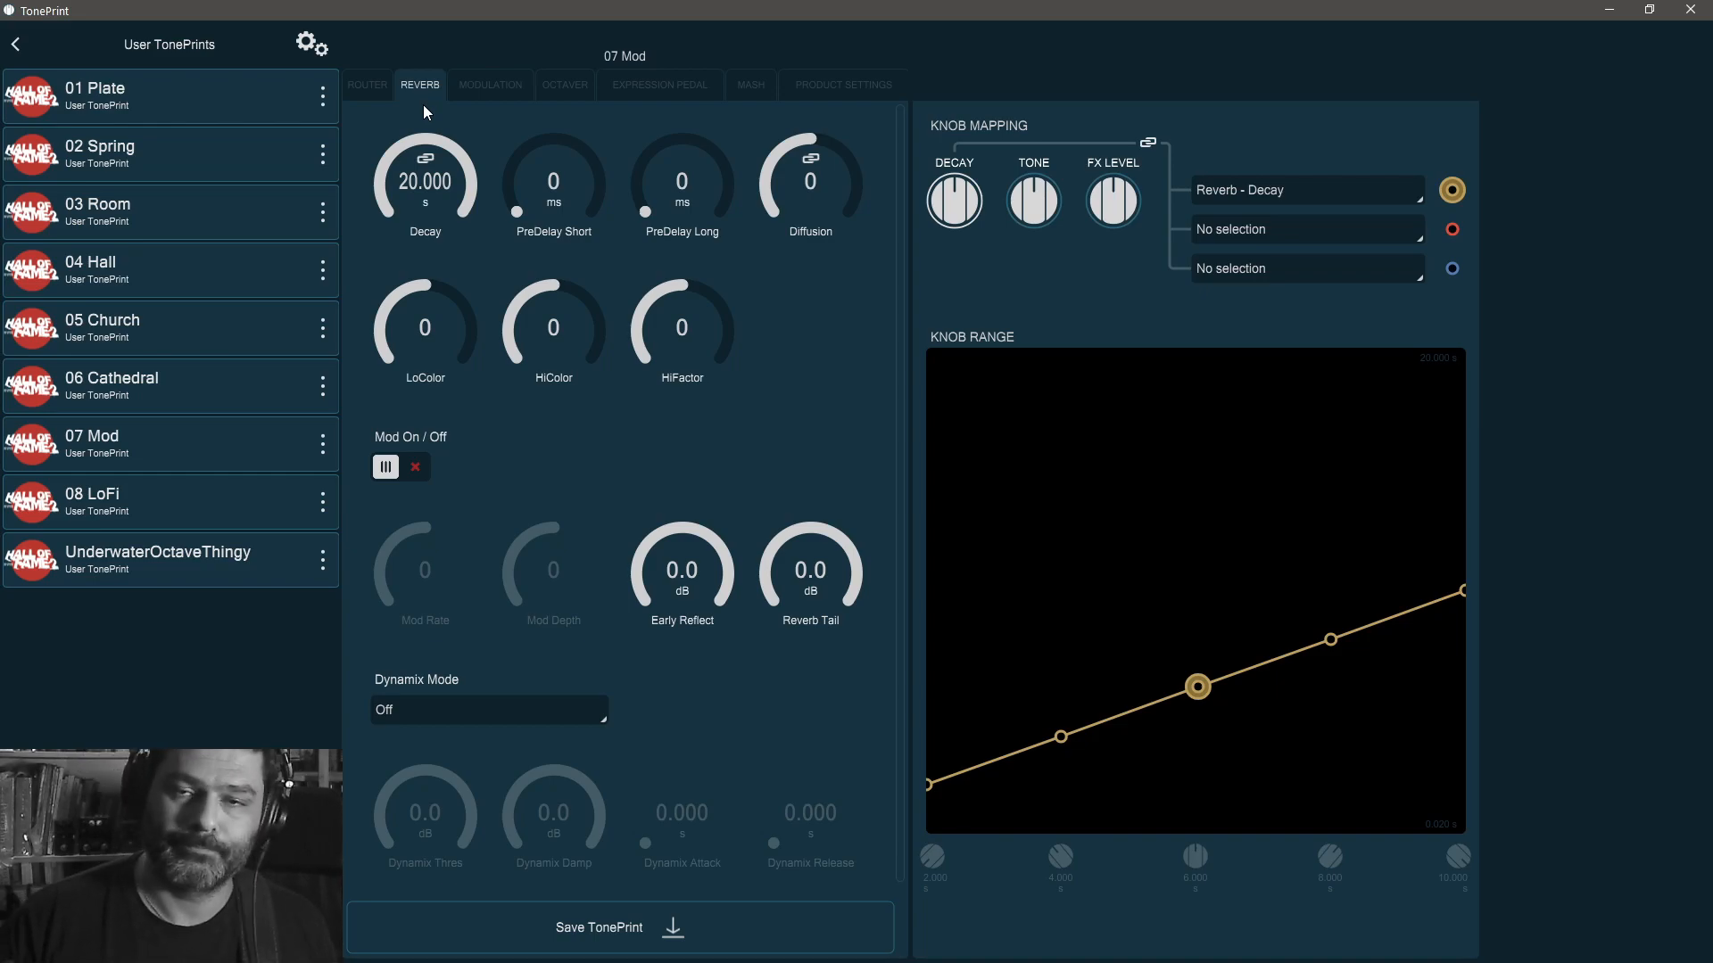
- Lower the reverb Decay of 07 Mod to 5.774 s
left_click_drag(416, 181, 447, 332)
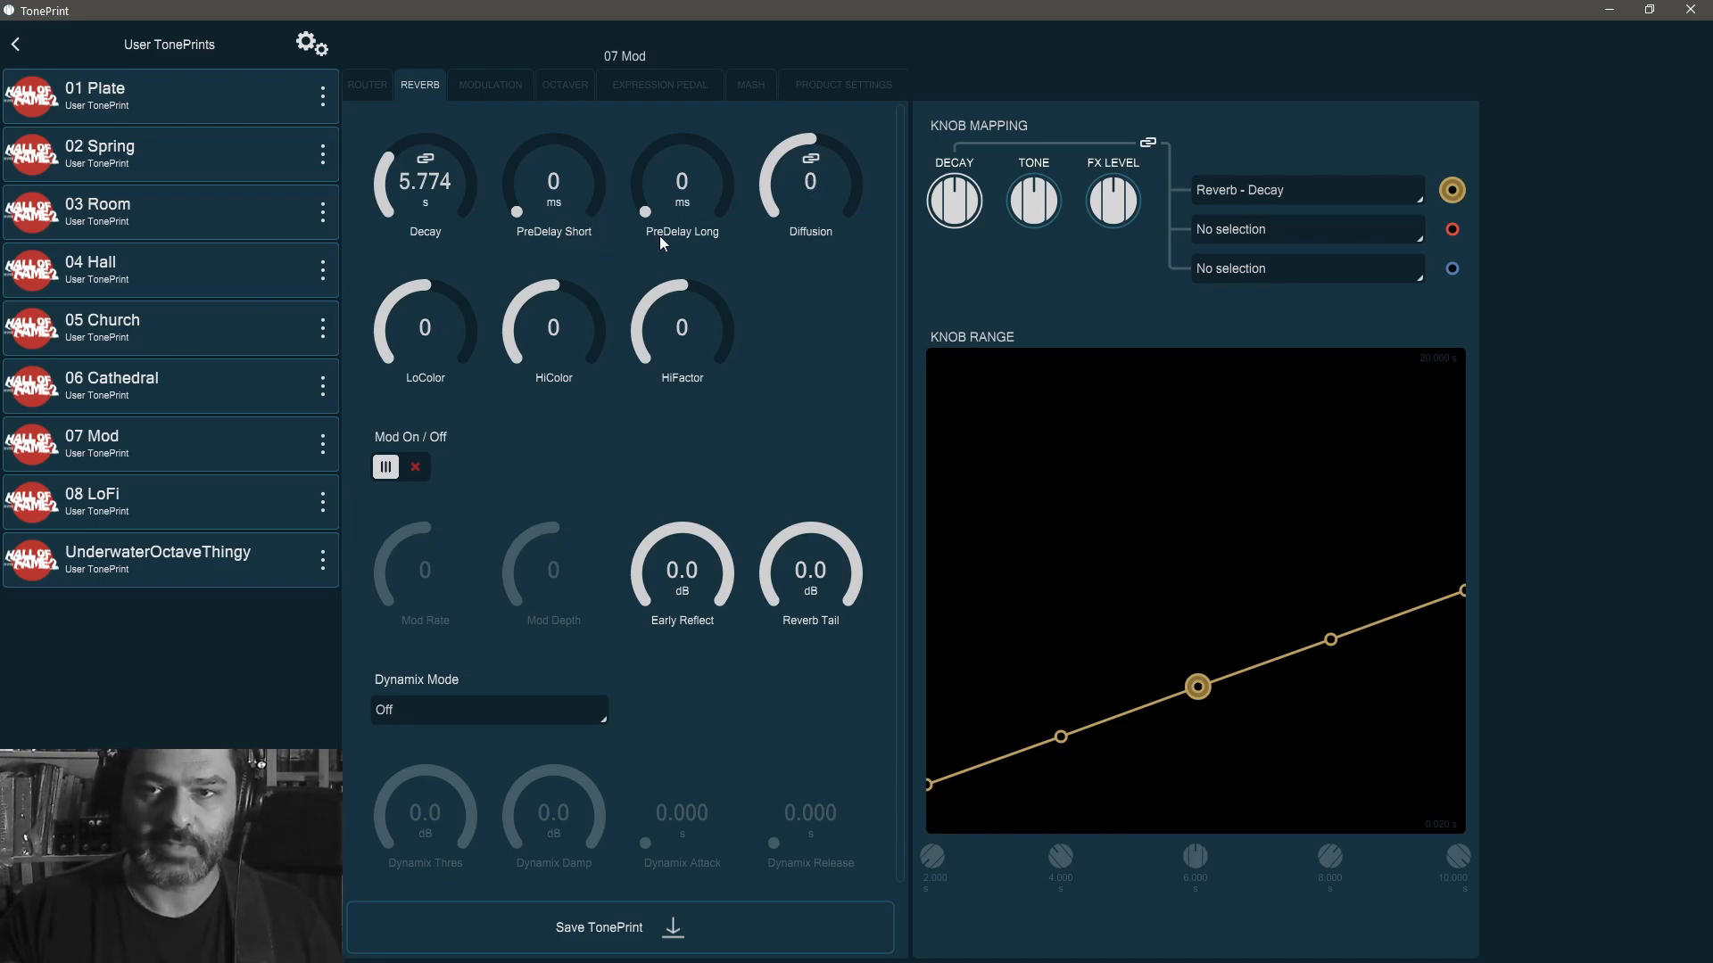
- Try PreDelay Short at 300 ms, 31 ms and 40 ms, and return it to 0 ms
mouse_move(563, 191)
left_mouse_down()
mouse_move(555, 120)
mouse_move(576, 162)
mouse_move(568, 206)
left_mouse_up()
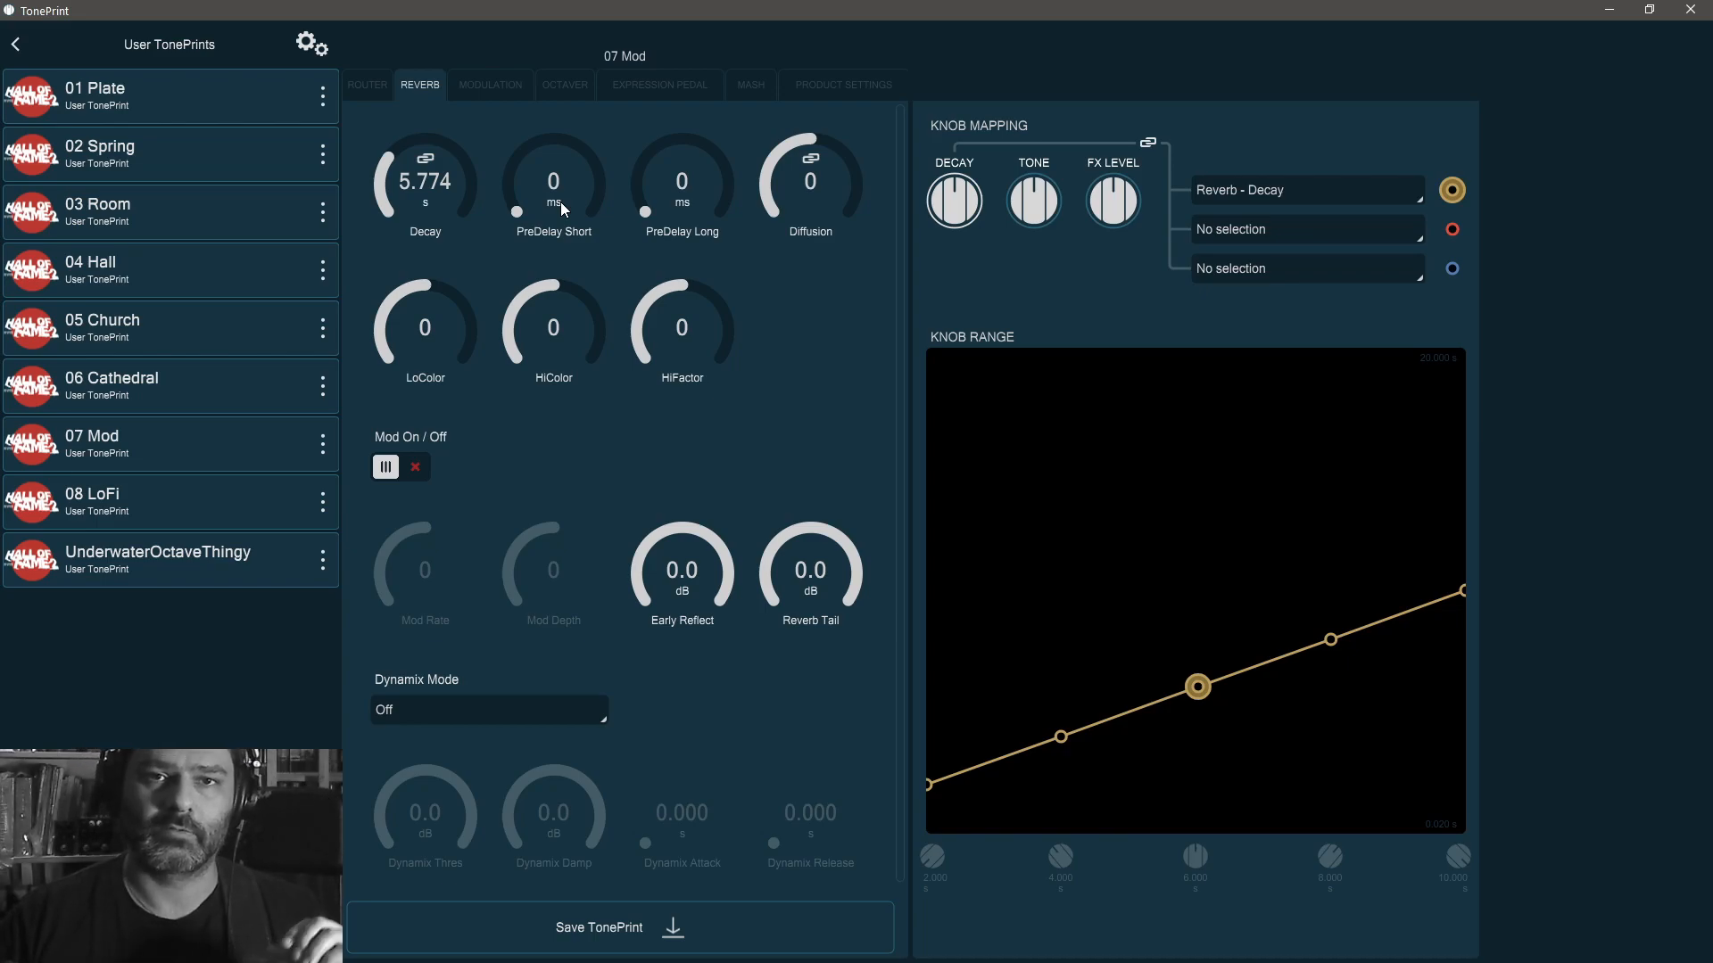
mouse_move(560, 202)
left_mouse_down()
mouse_move(550, 171)
mouse_move(575, 176)
left_mouse_up()
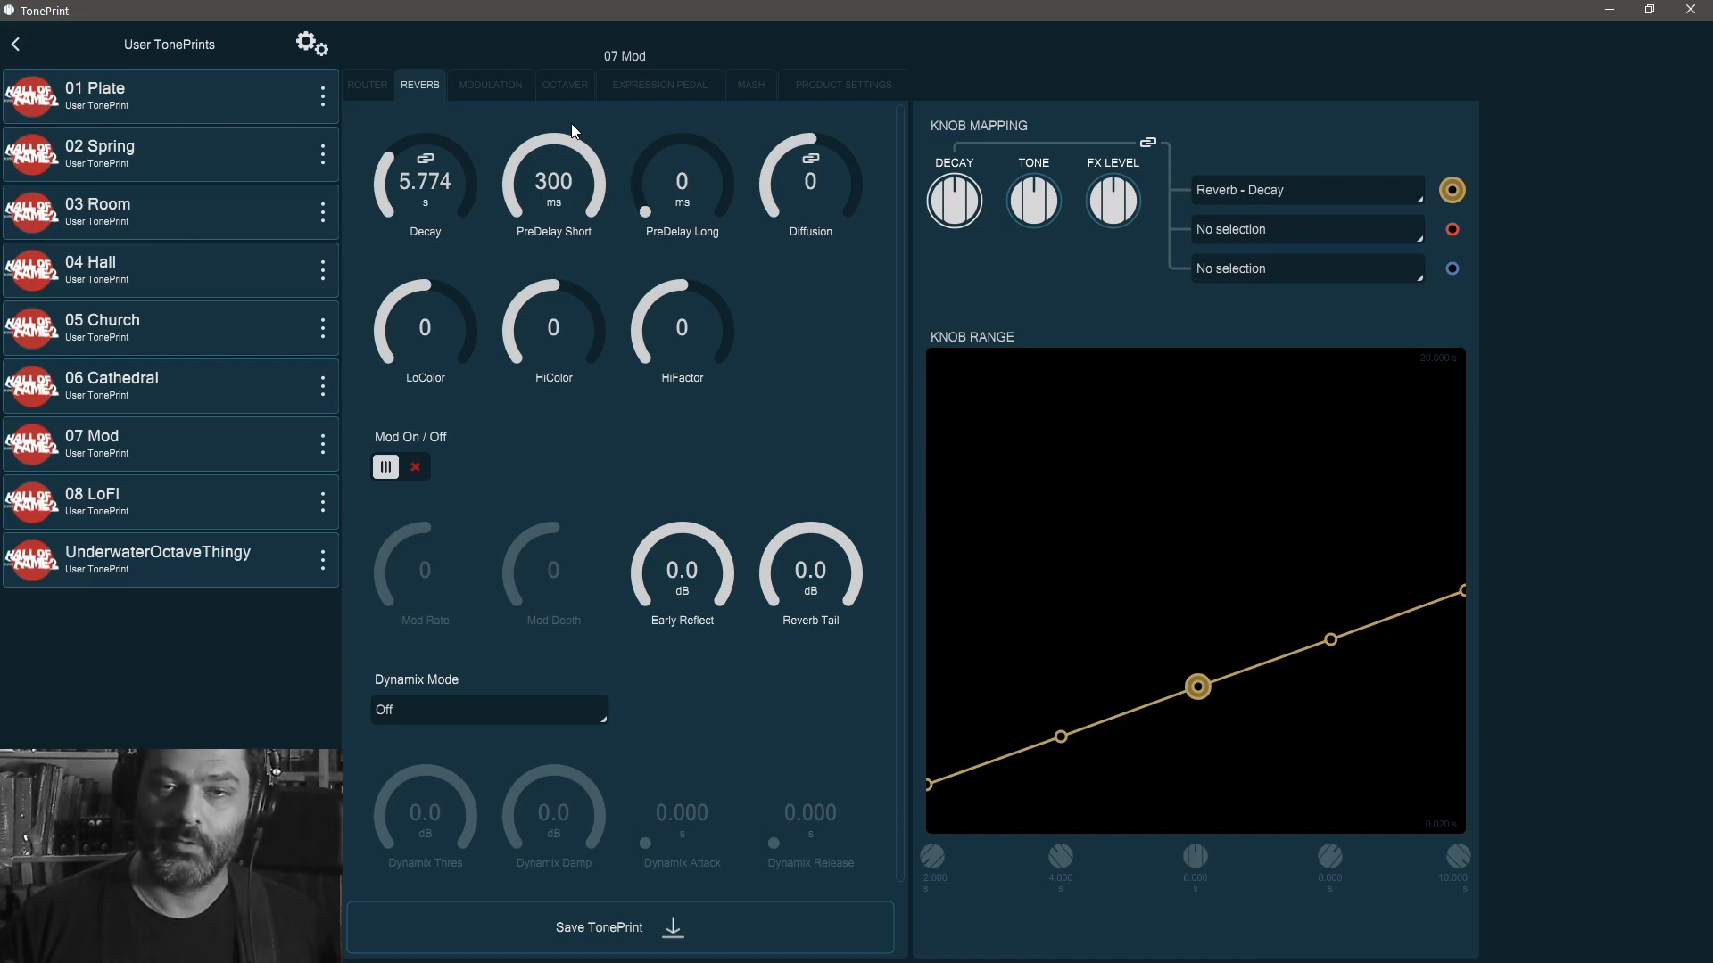
left_click_drag(608, 135, 583, 368)
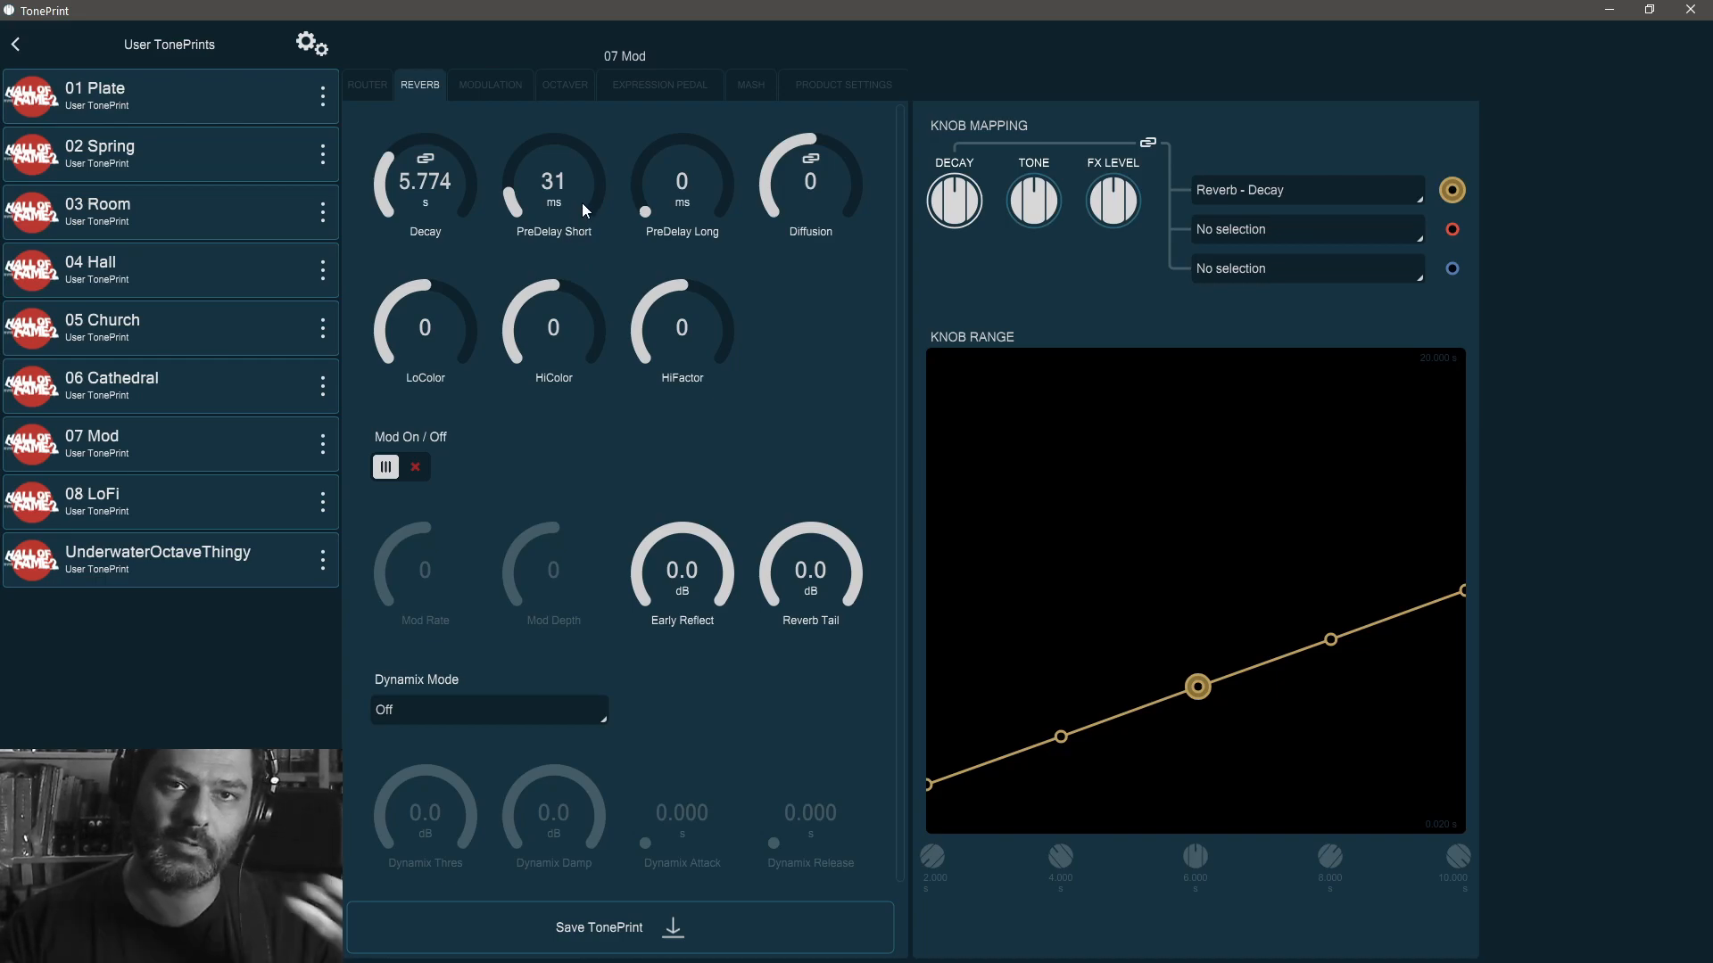
left_click_drag(596, 185, 522, 227)
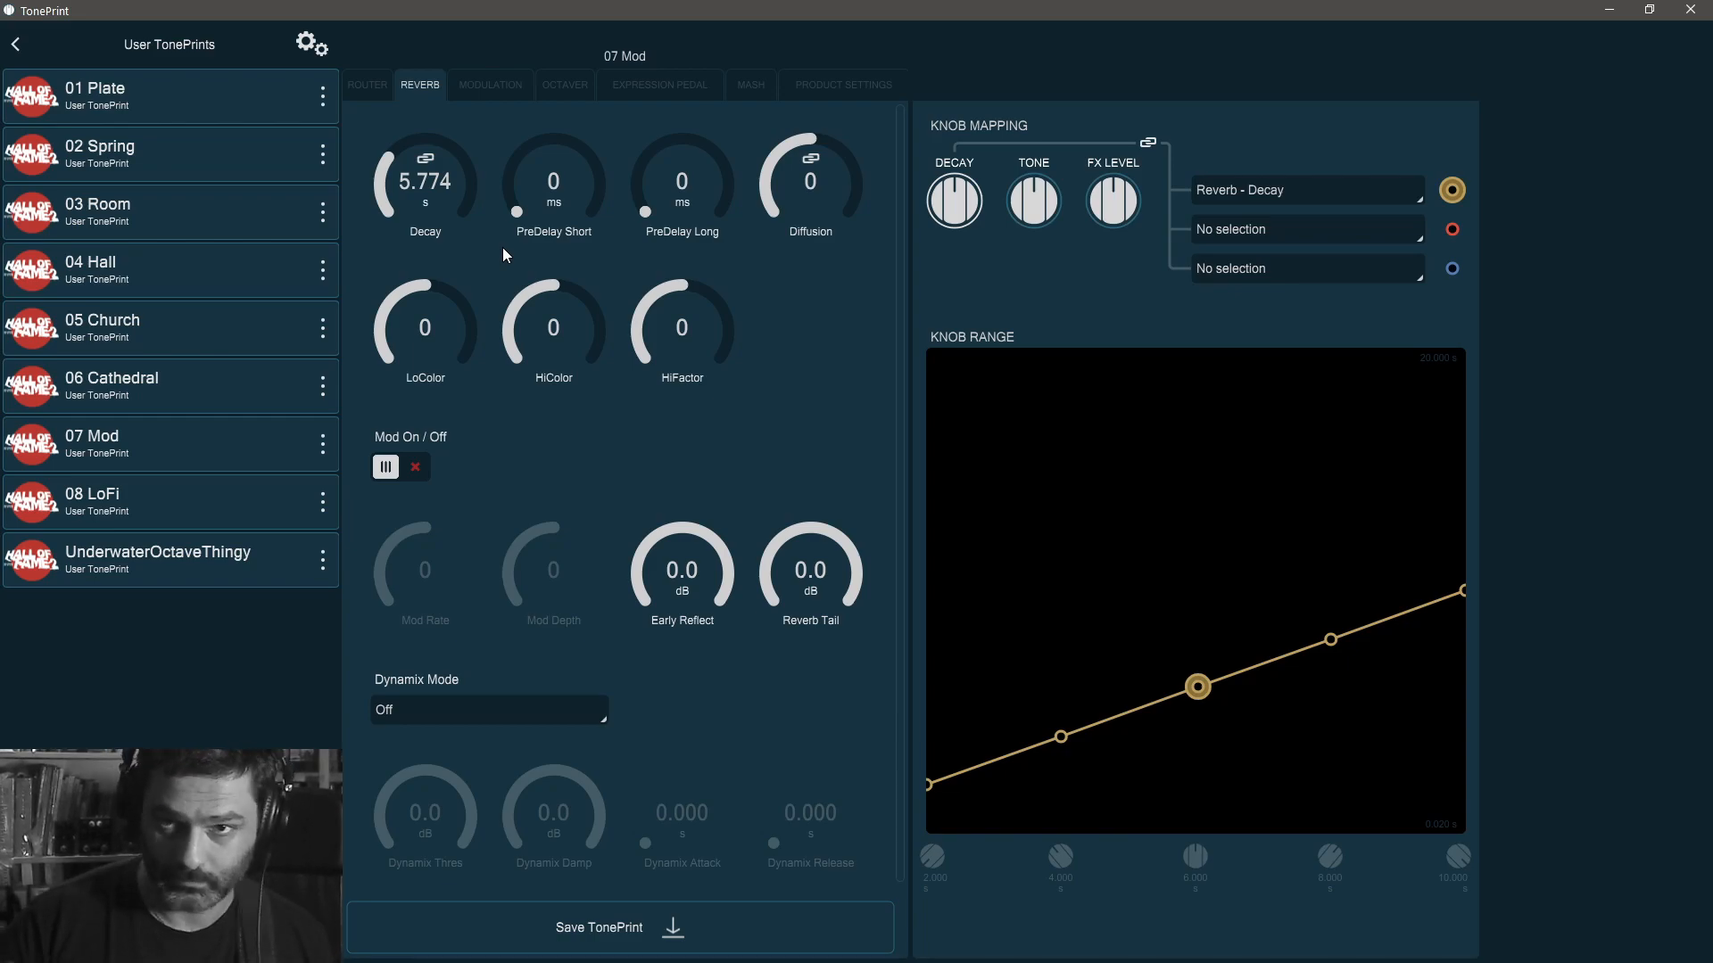
left_click_drag(558, 169, 537, 191)
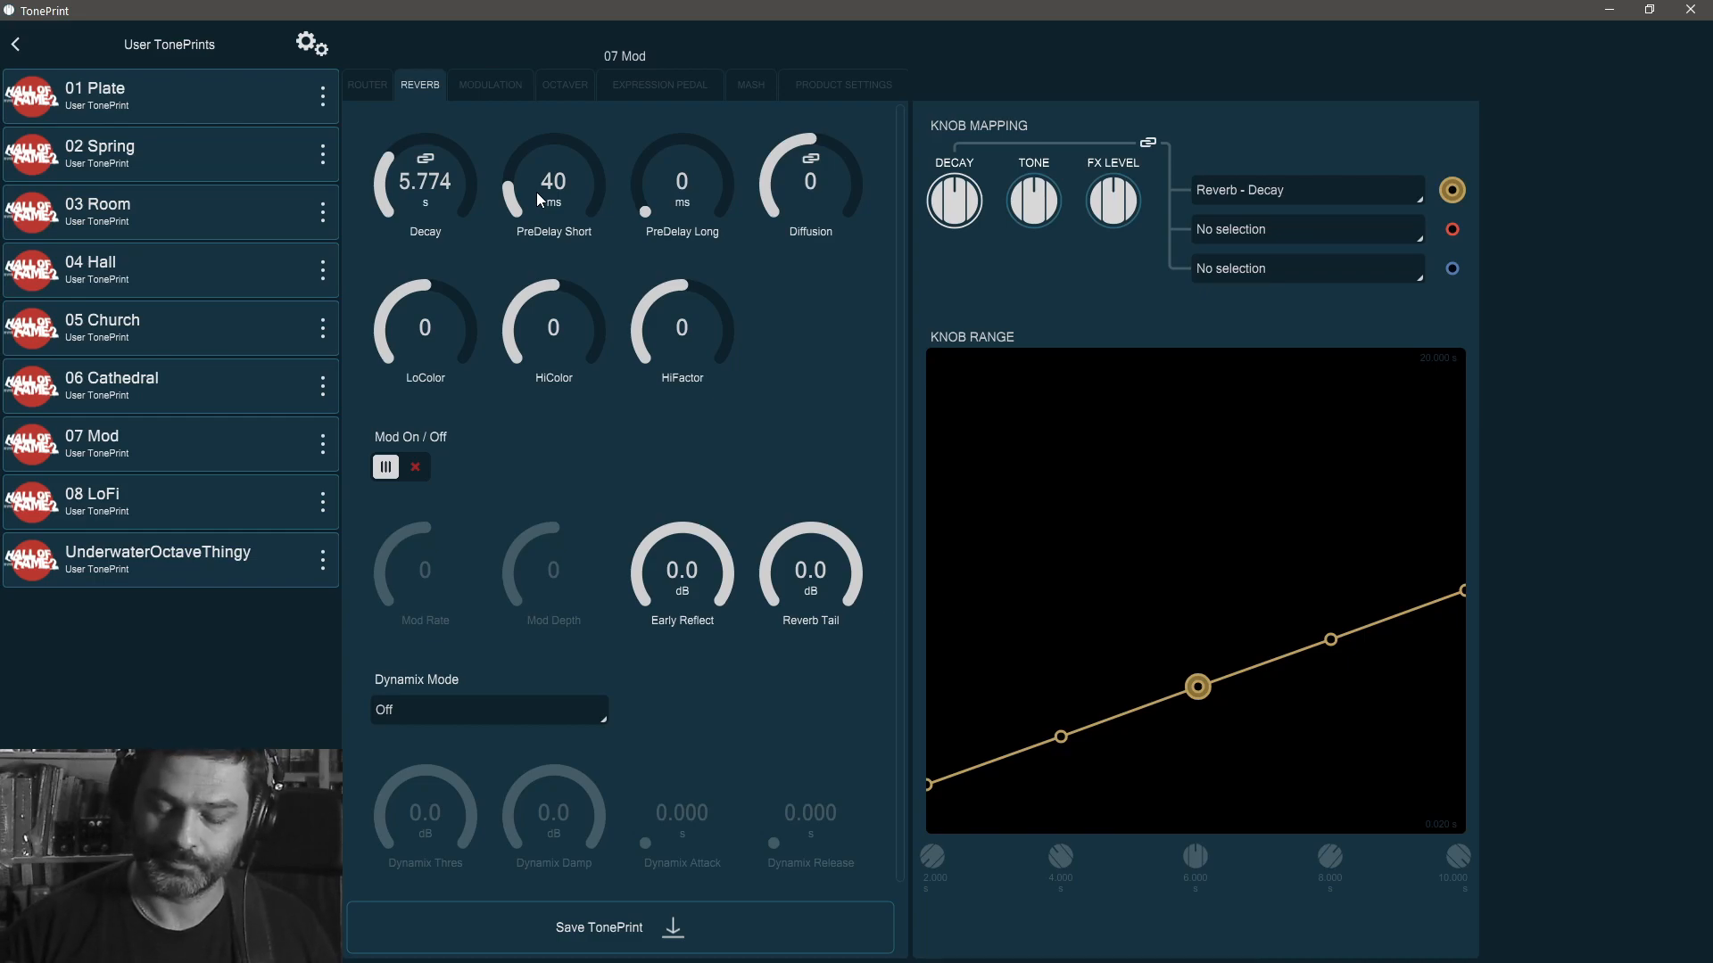
left_click_drag(537, 190, 585, 301)
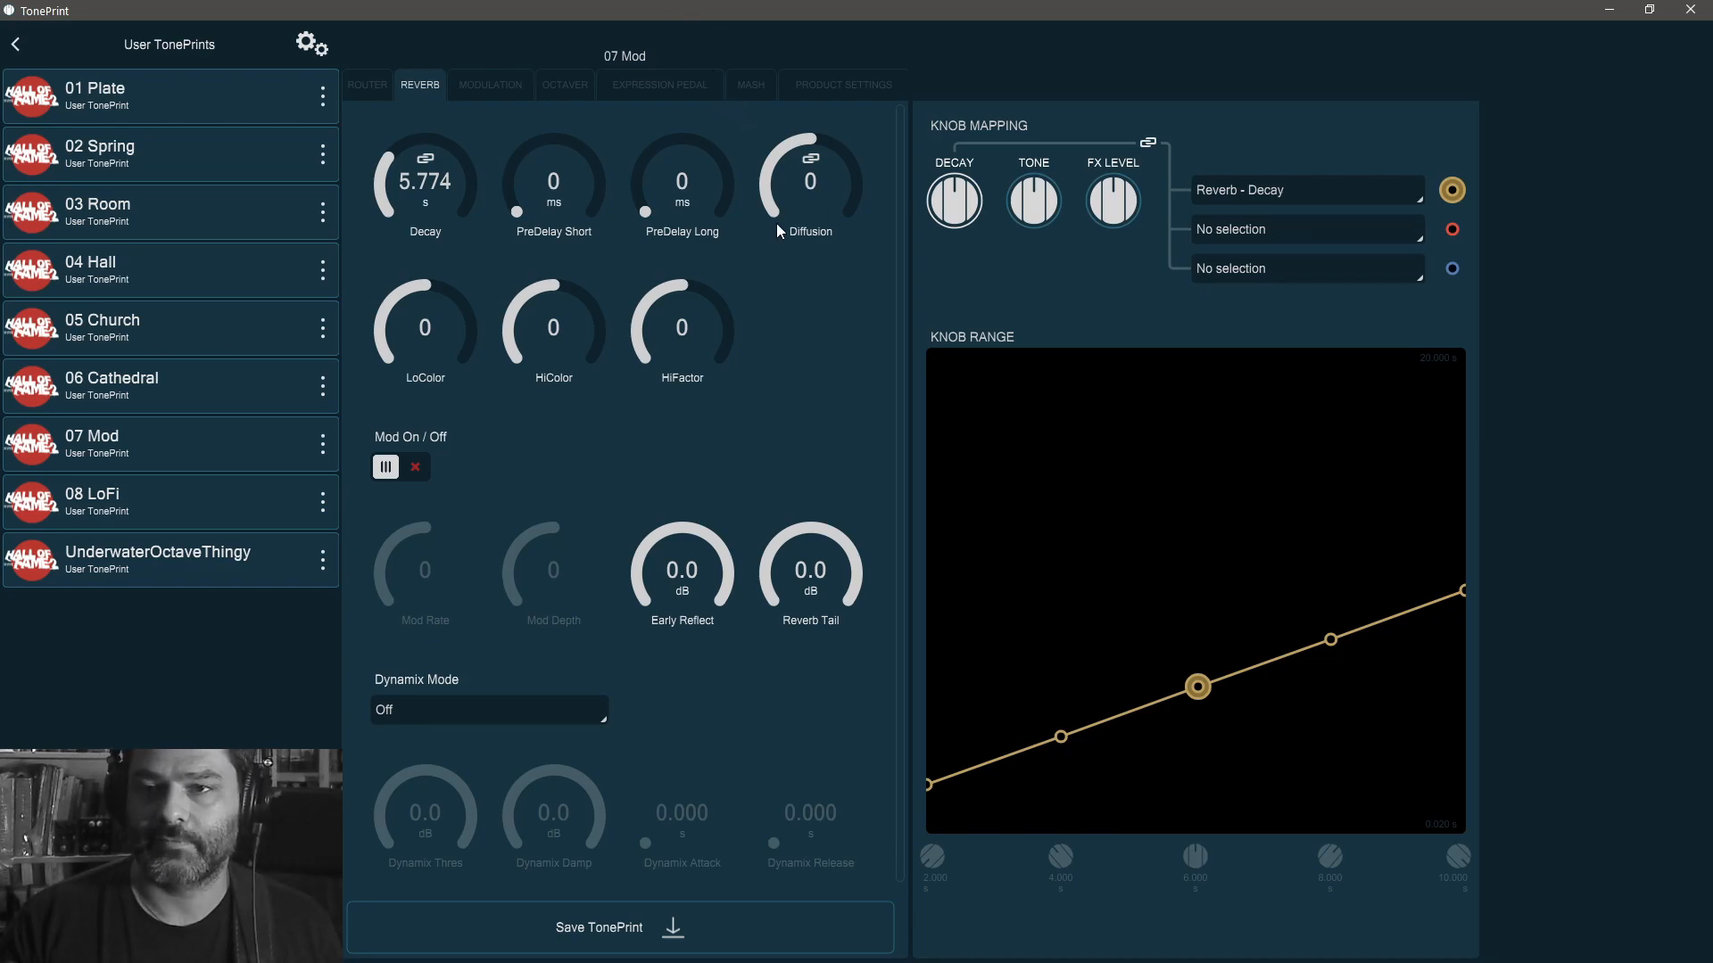
- Try the reverb Diffusion at its extremes of -50 and 50, and return it to 0
left_click_drag(777, 228, 810, 490)
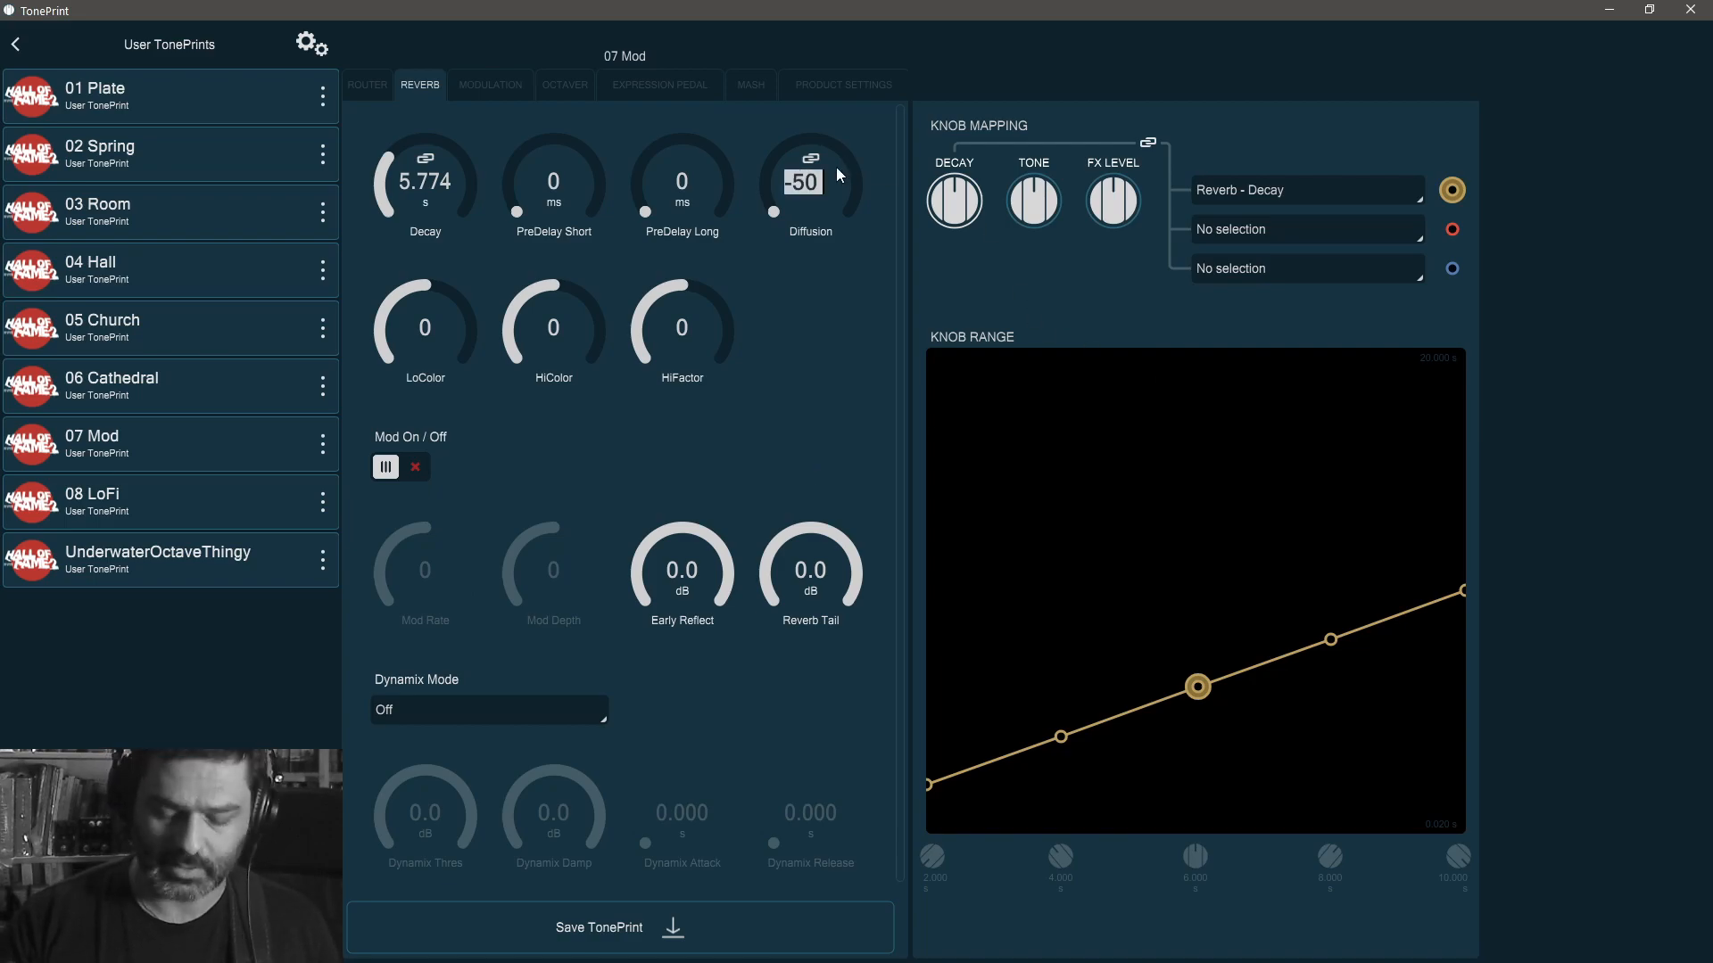
type("0")
key("Return")
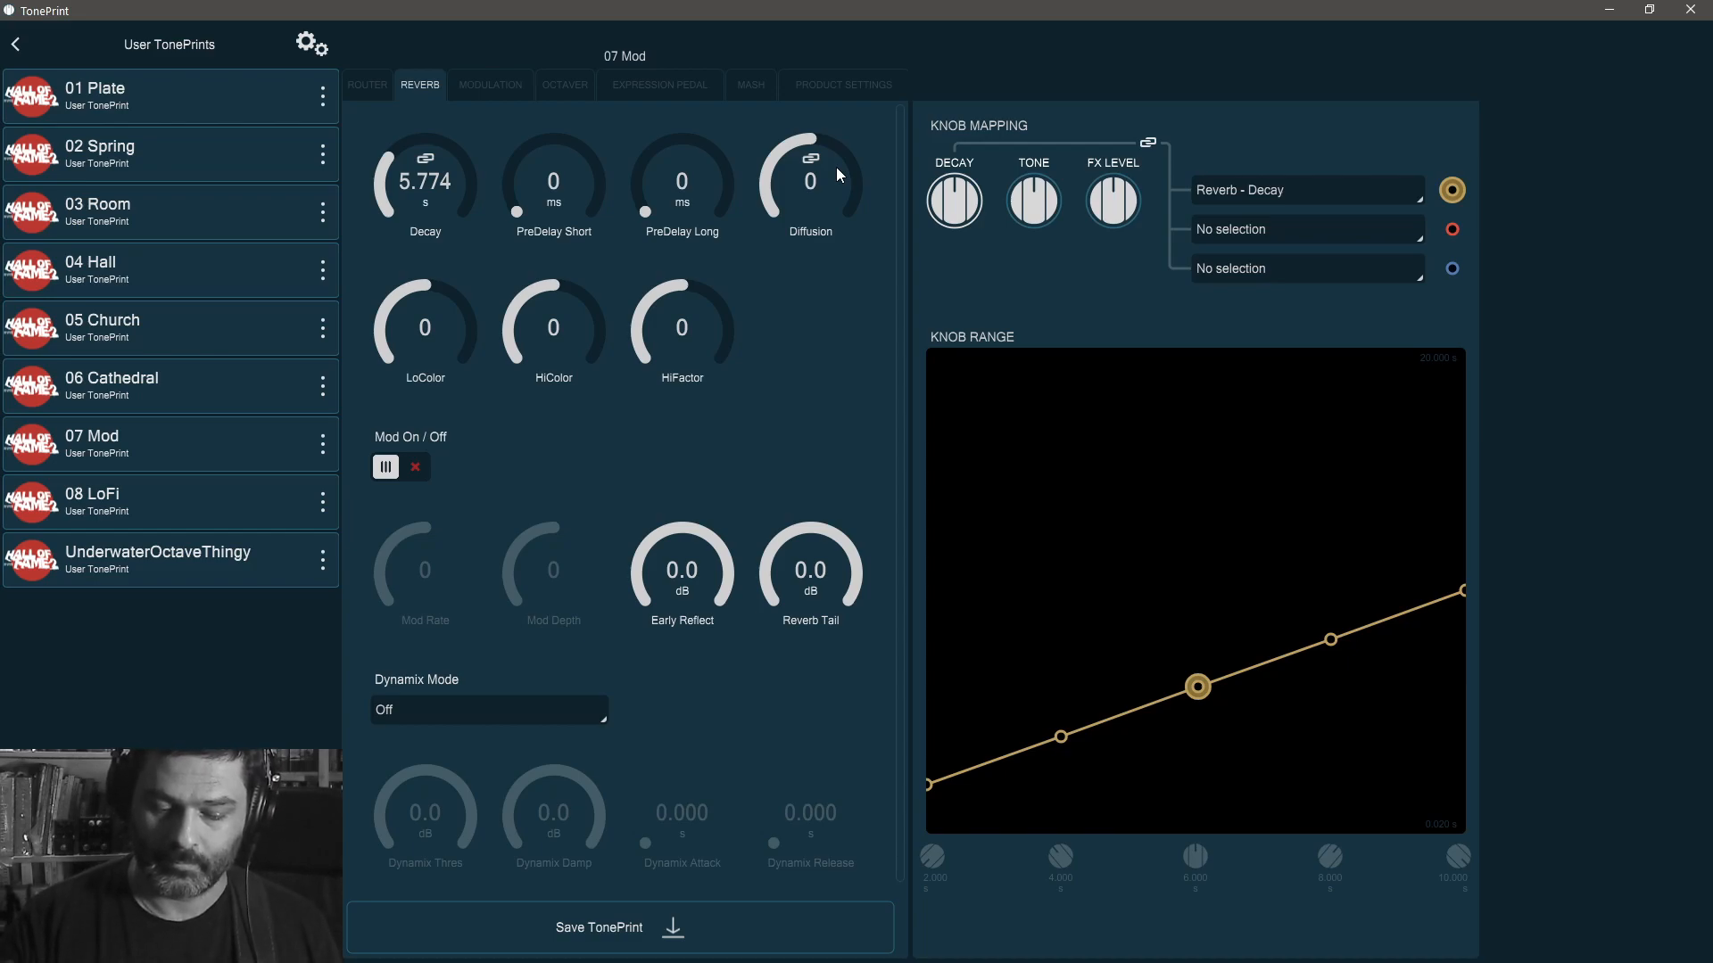
left_click_drag(810, 183, 828, 39)
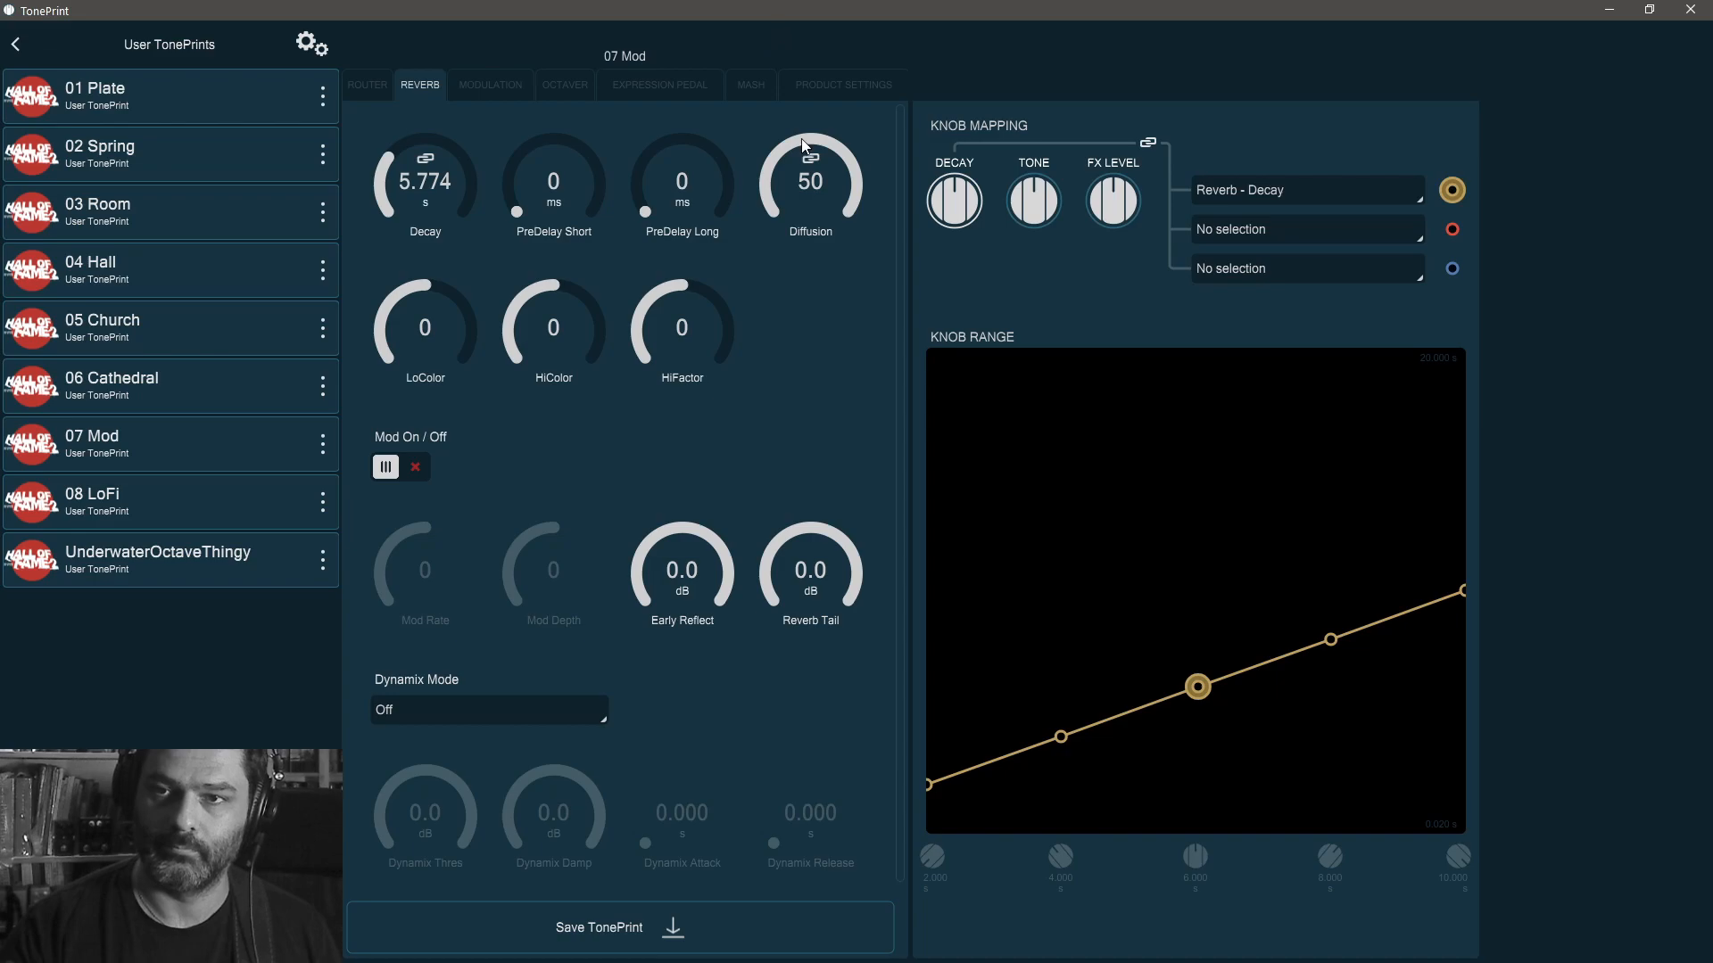
left_click_drag(802, 141, 832, 266)
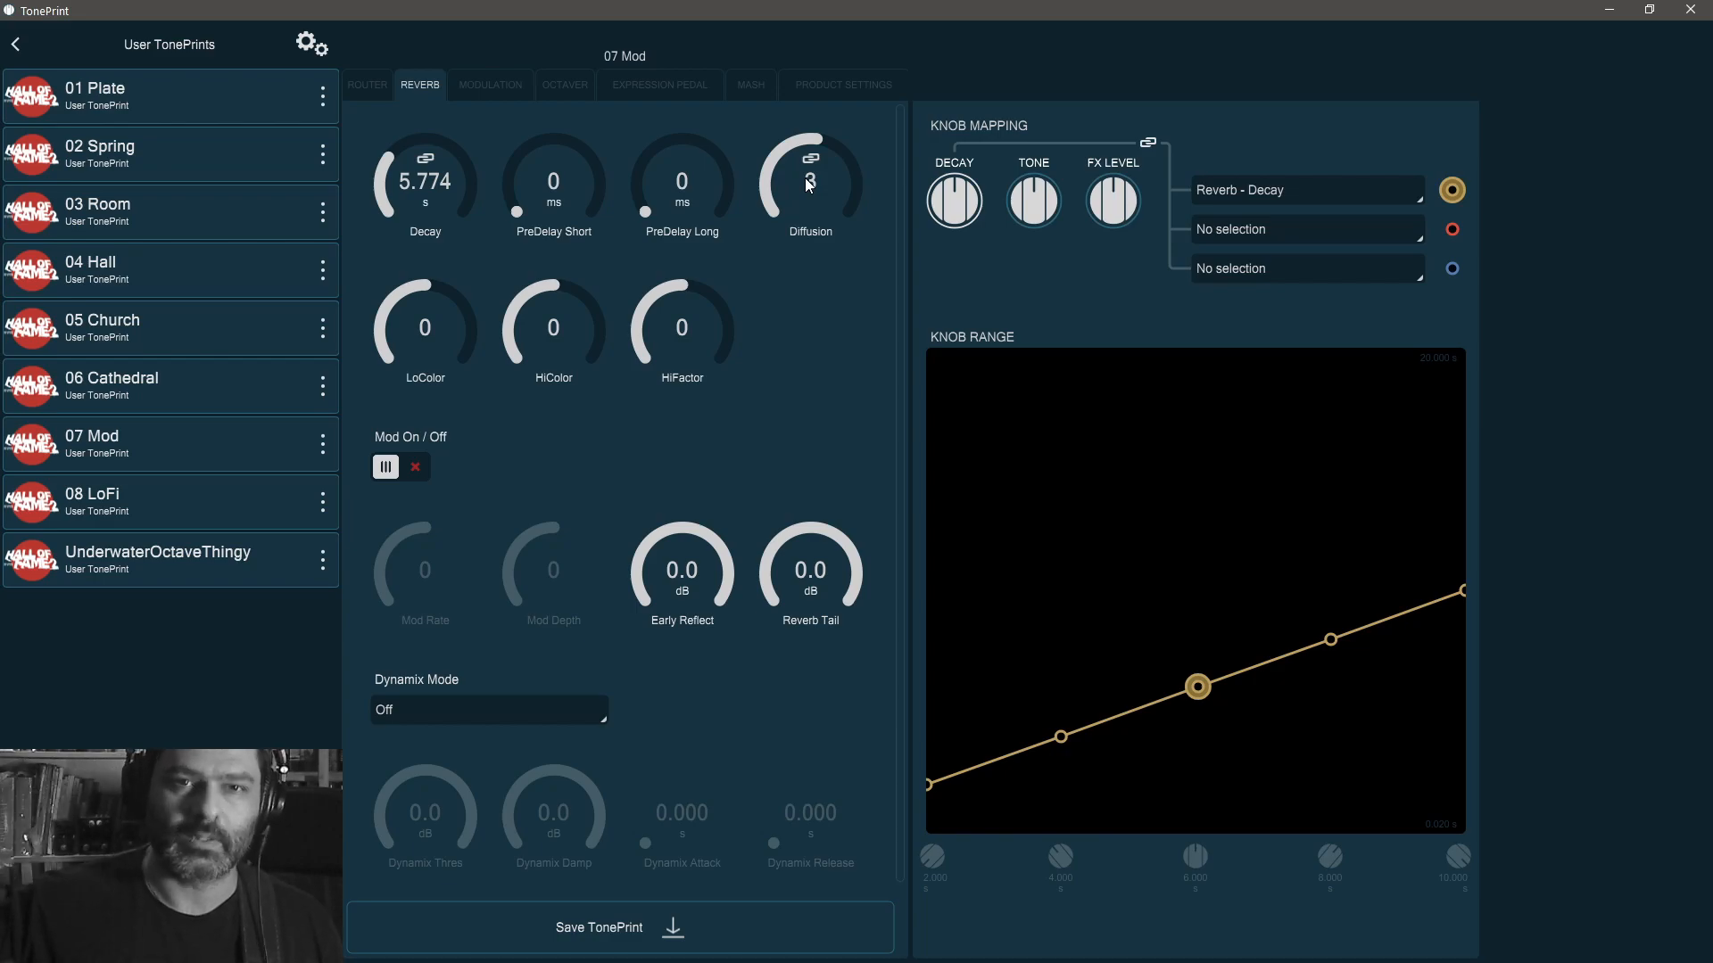
left_click_drag(805, 179, 803, 311)
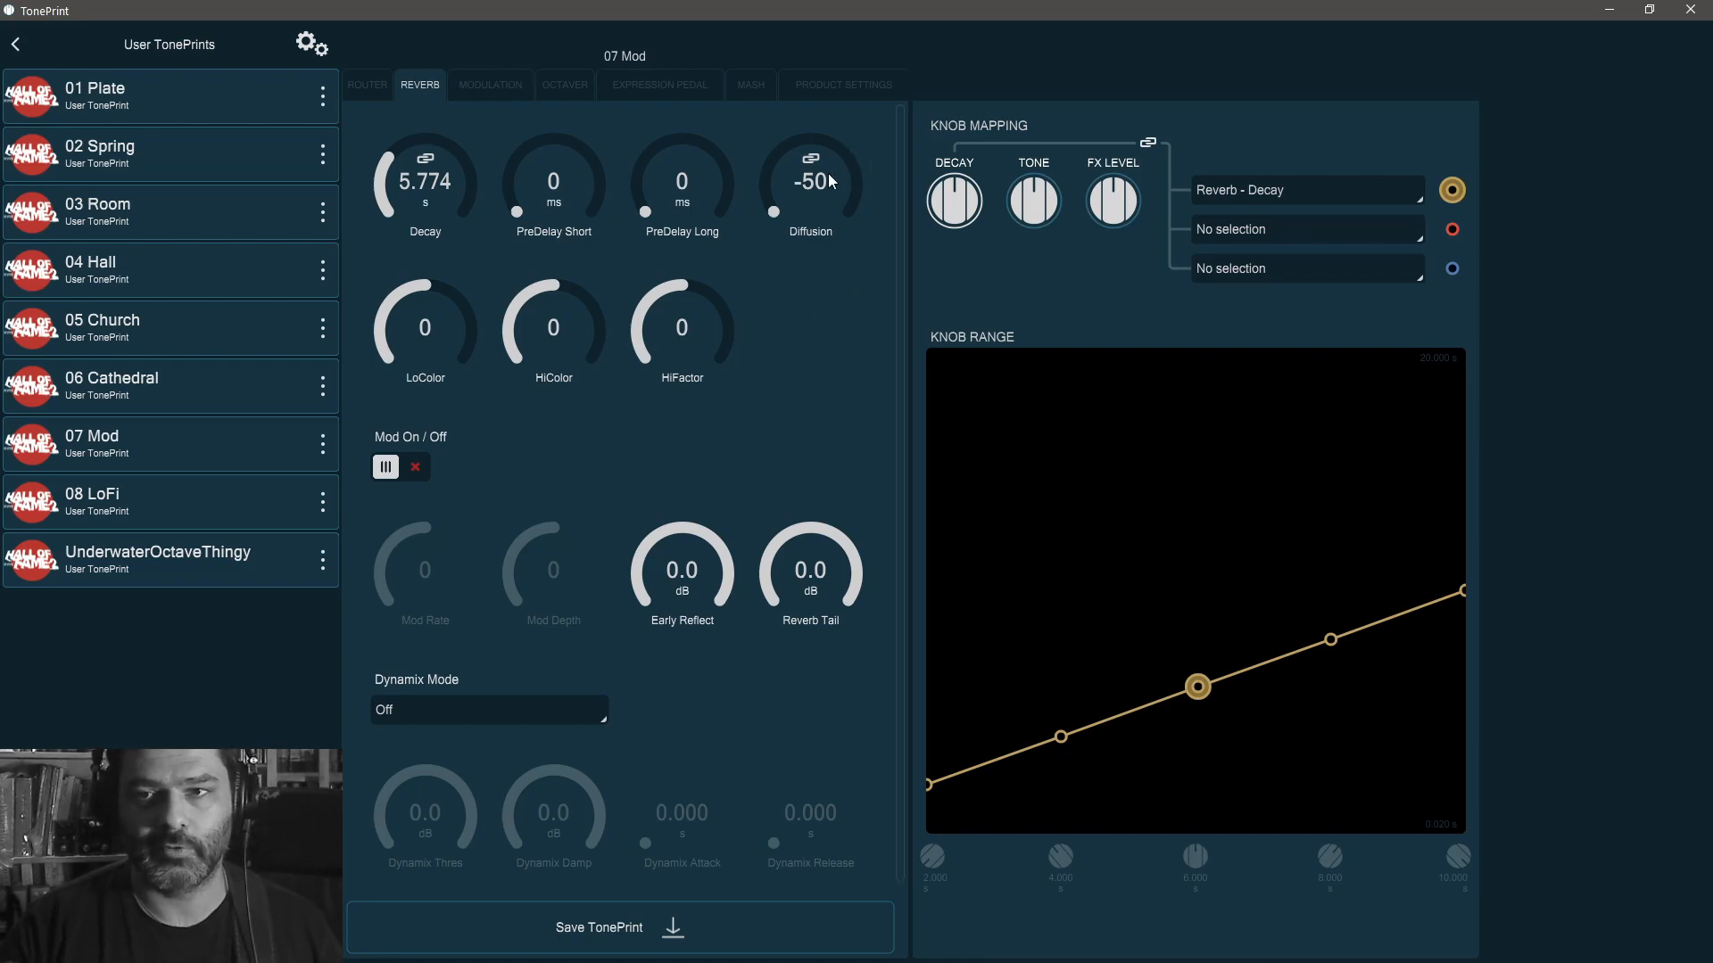
left_click_drag(820, 199, 753, 80)
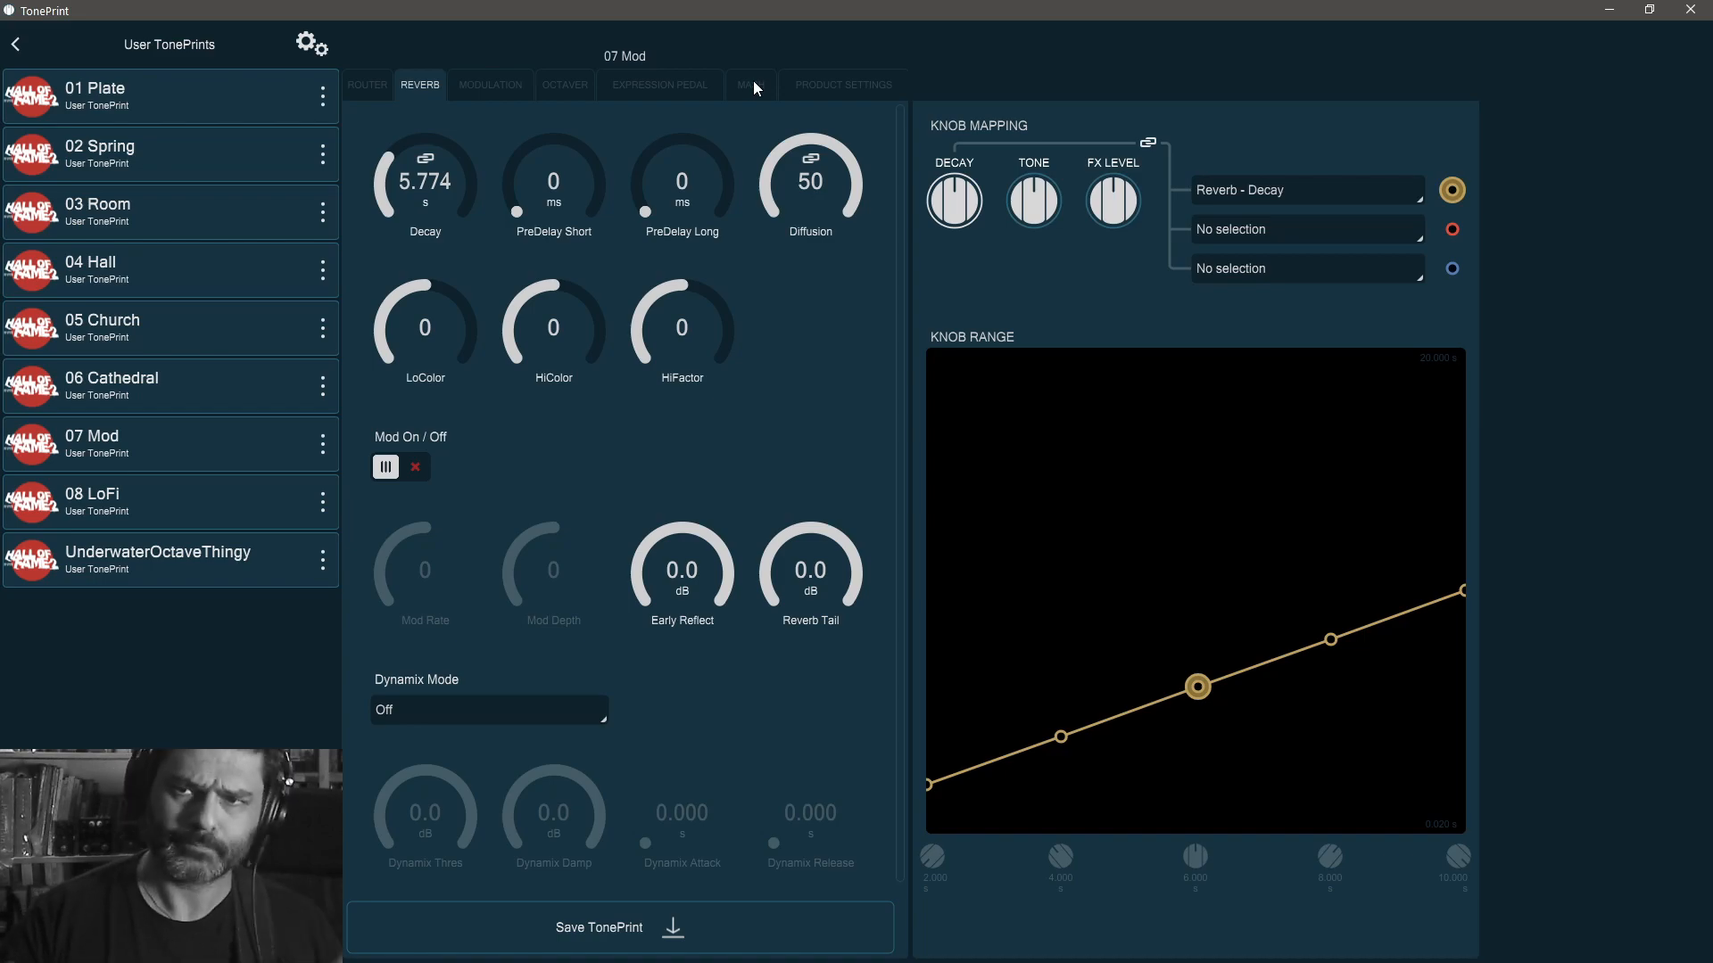
type("0")
key("Return")
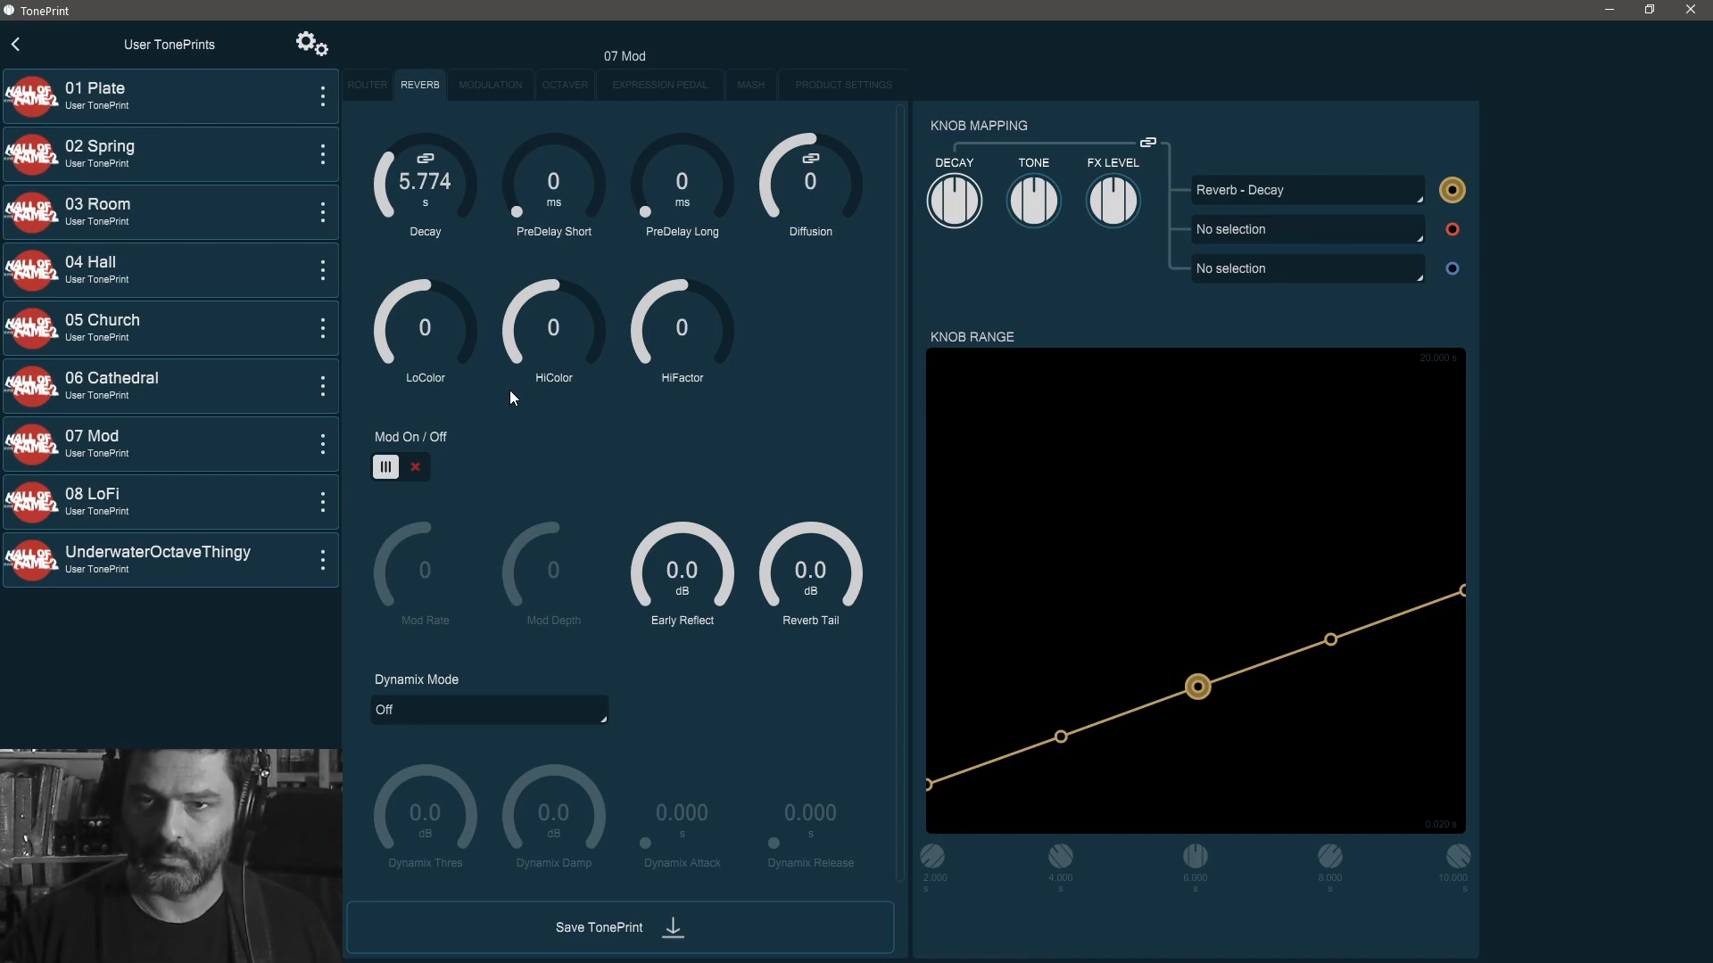
- Alternate LoColor between -50 and 50, and return it to 0
left_click_drag(419, 393, 526, 603)
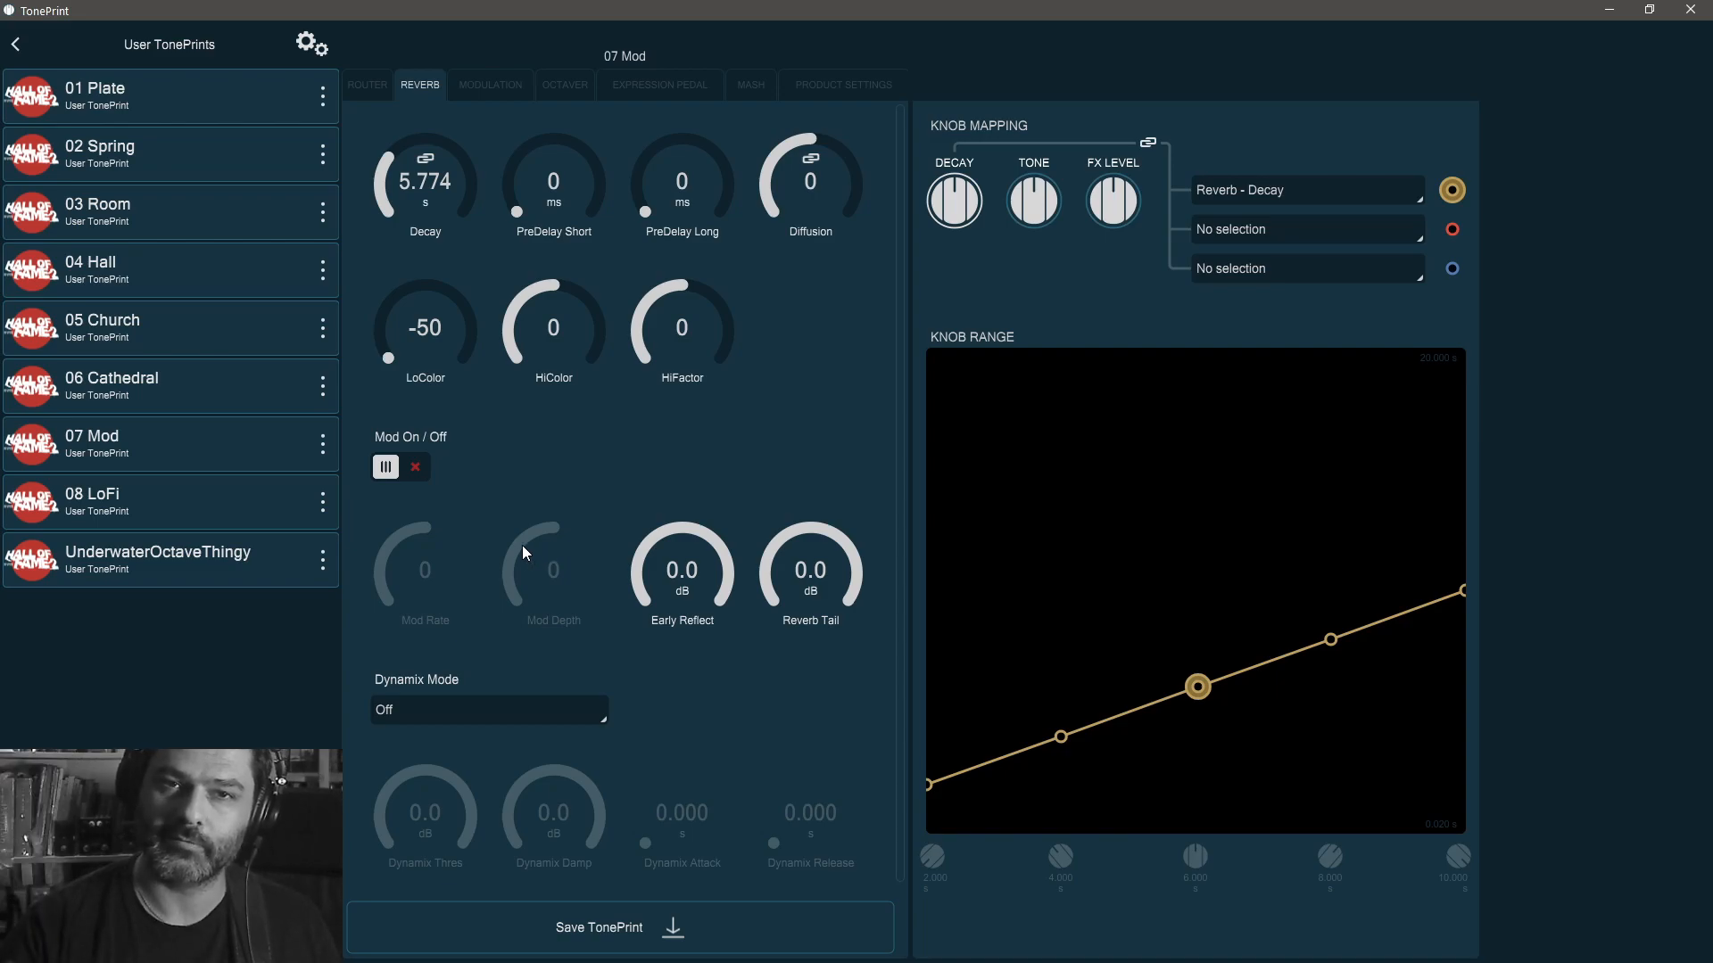
left_click_drag(423, 351, 424, 25)
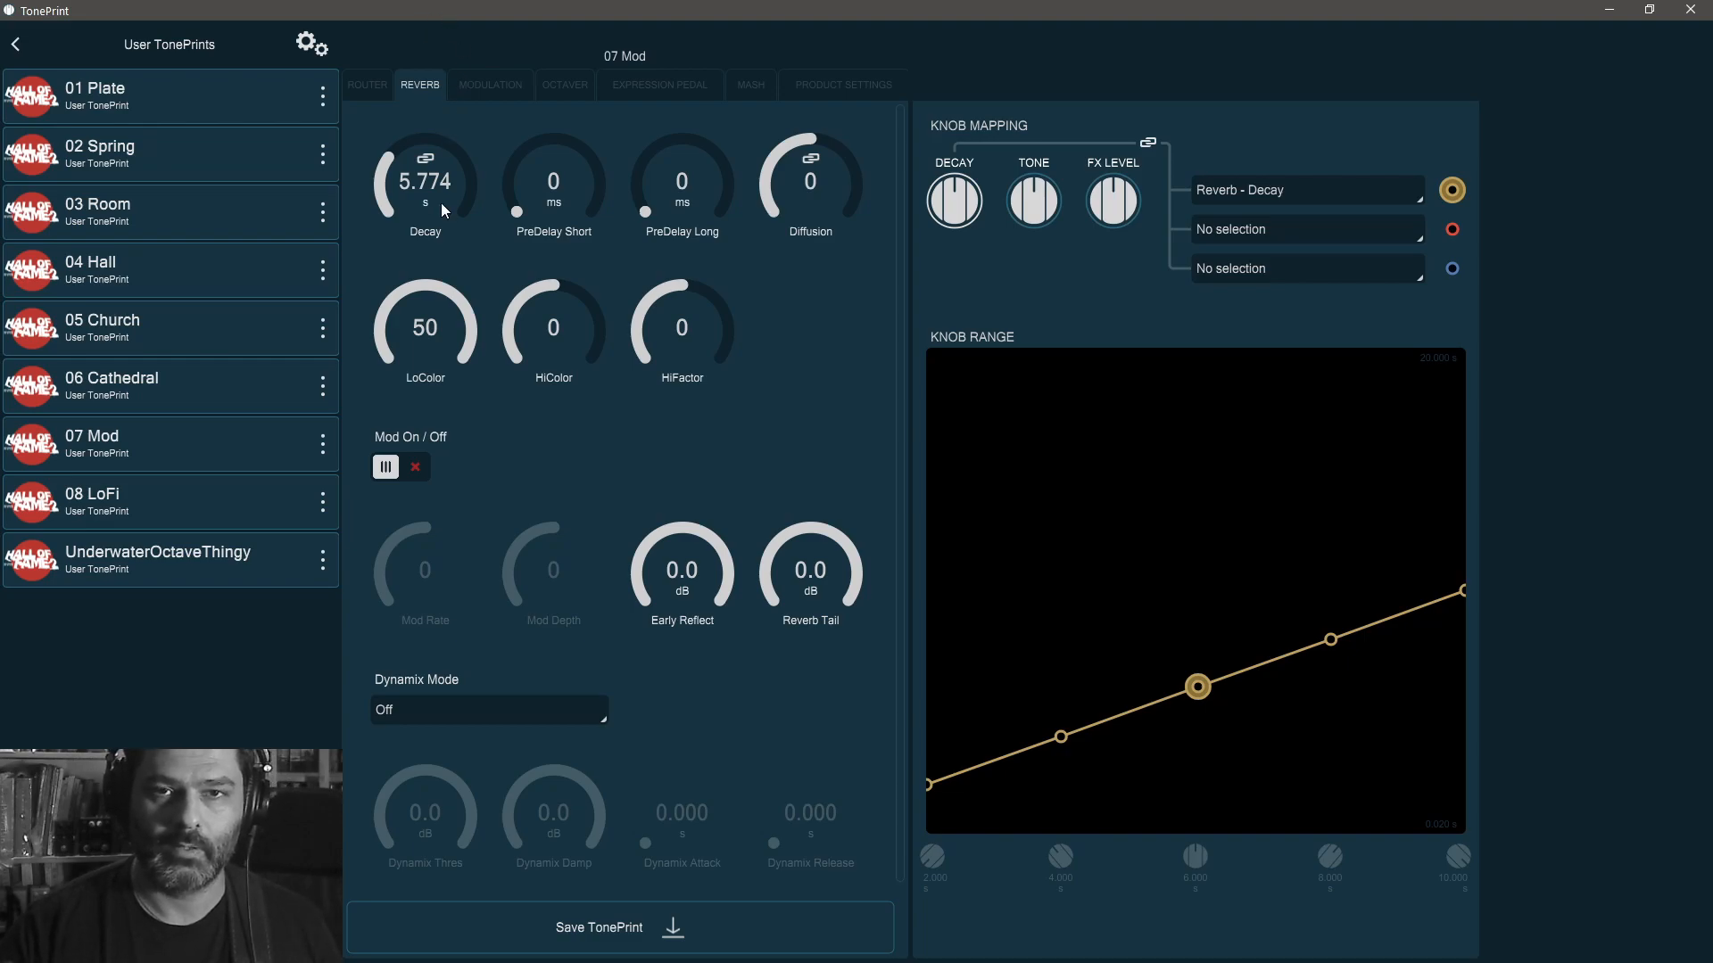
left_click_drag(456, 429, 484, 643)
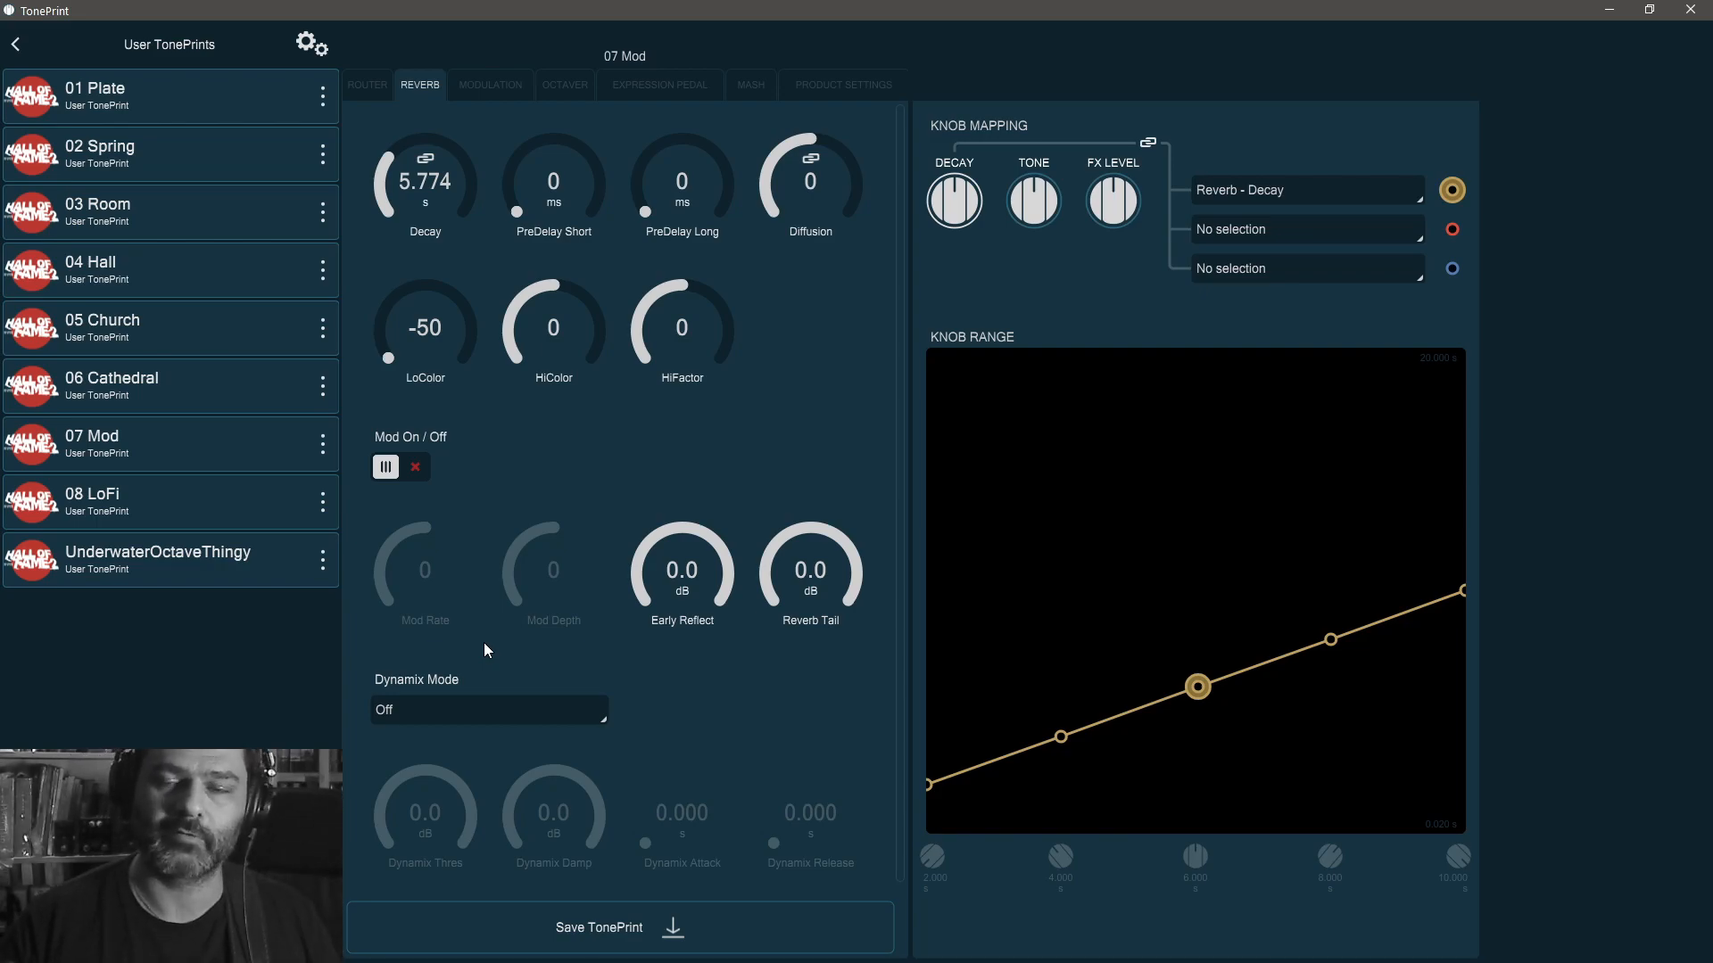
left_click_drag(455, 381, 451, 288)
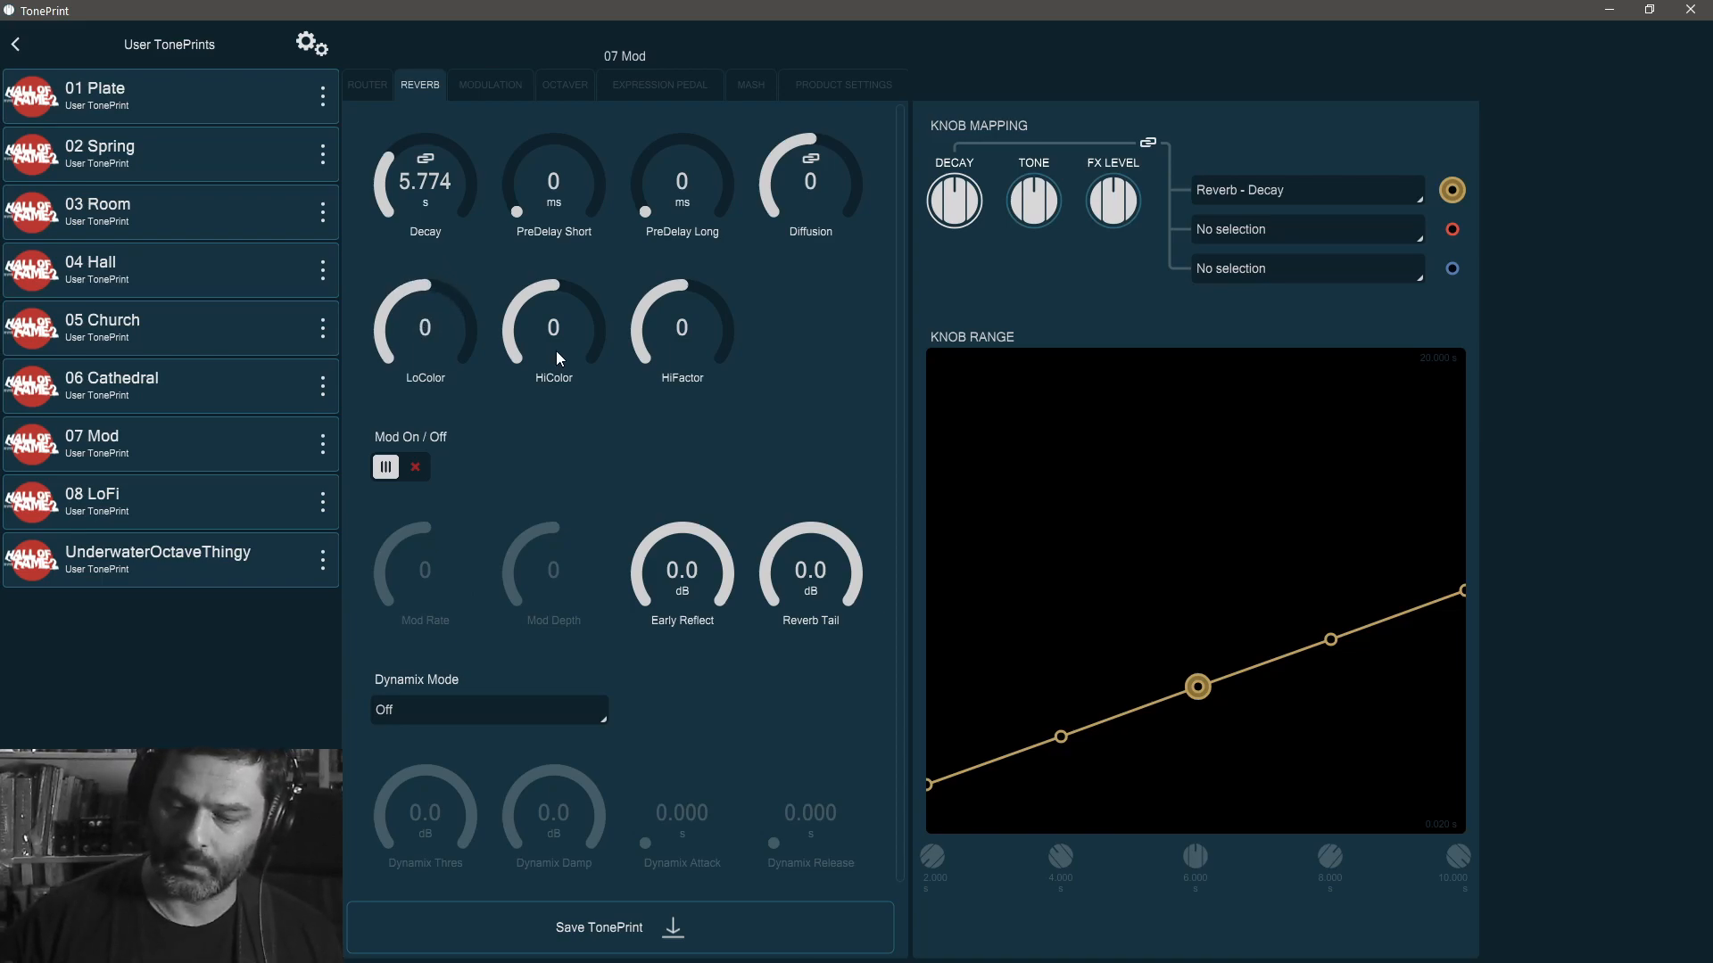
- Try HiColor at -50 and 50, and reset it to 0
left_click_drag(443, 330, 596, 547)
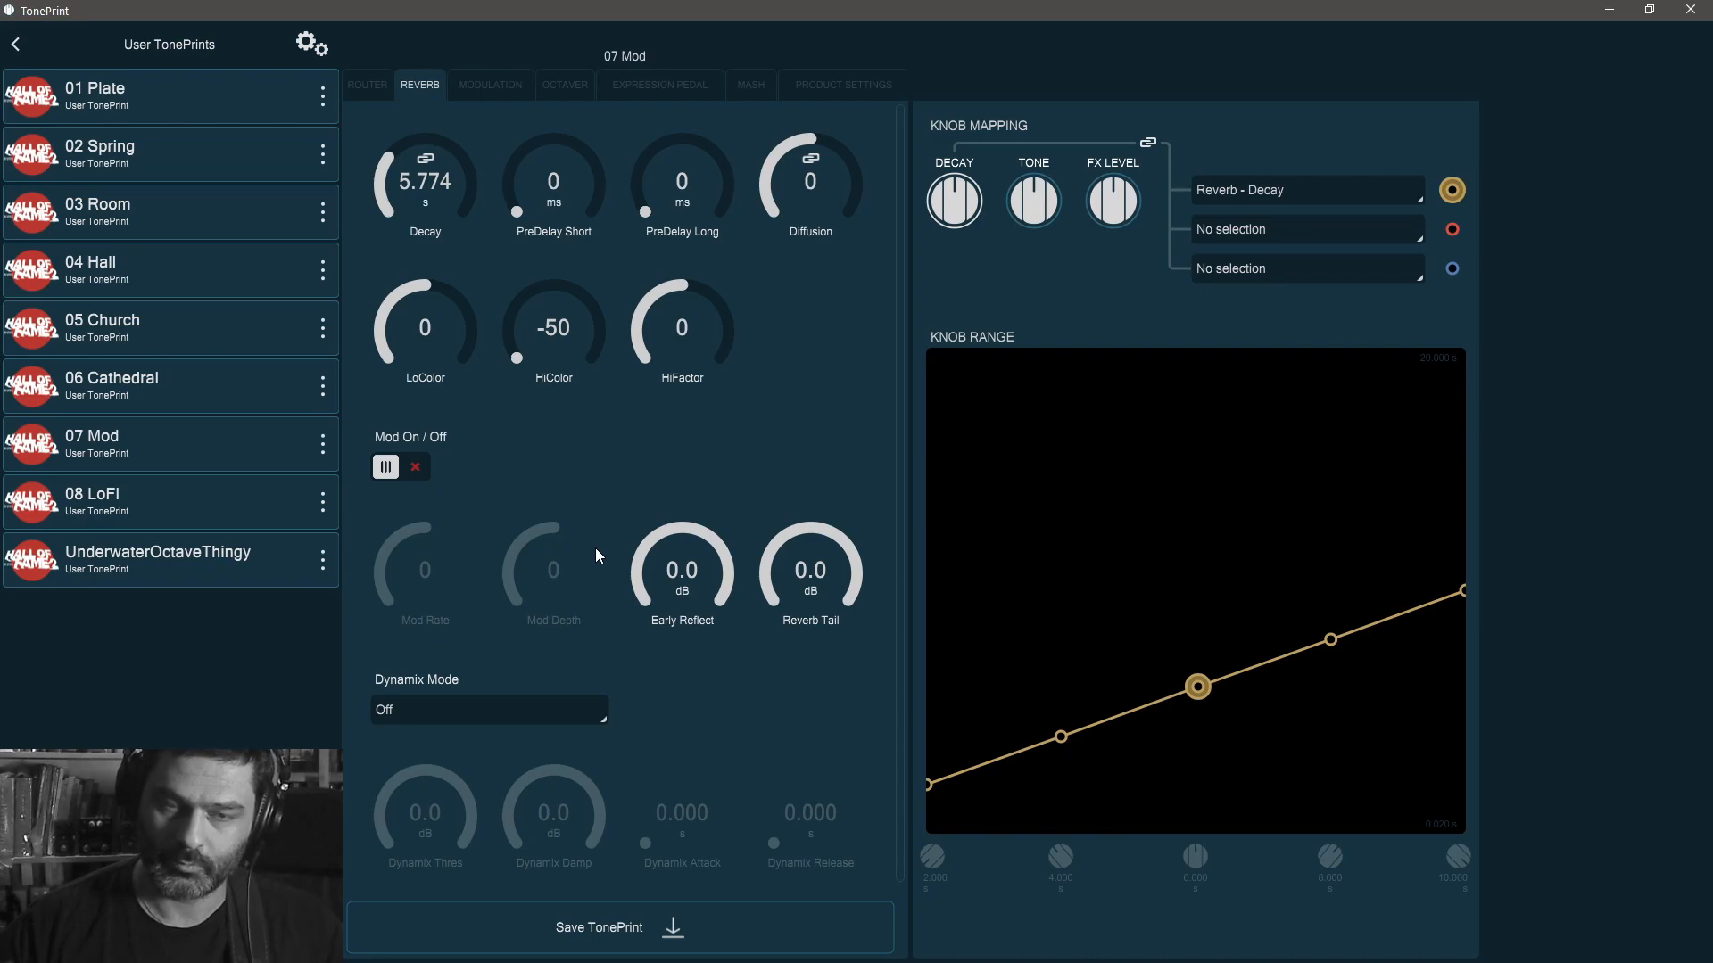
left_click_drag(600, 362, 646, 7)
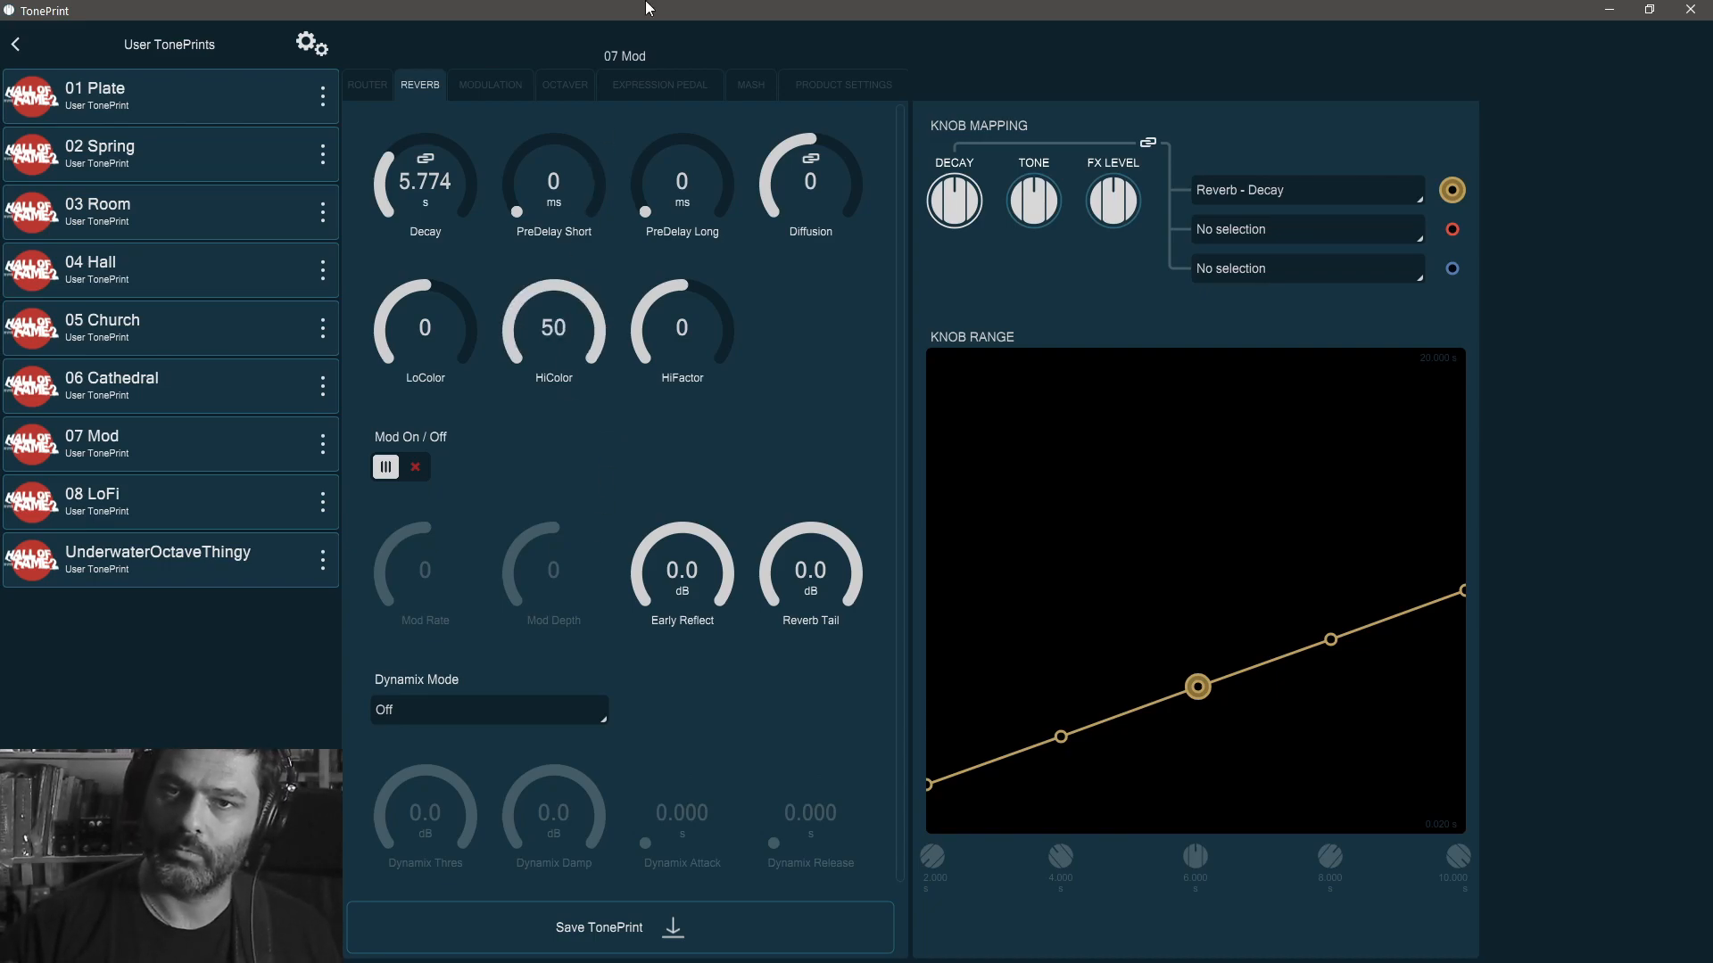
double_click(549, 322)
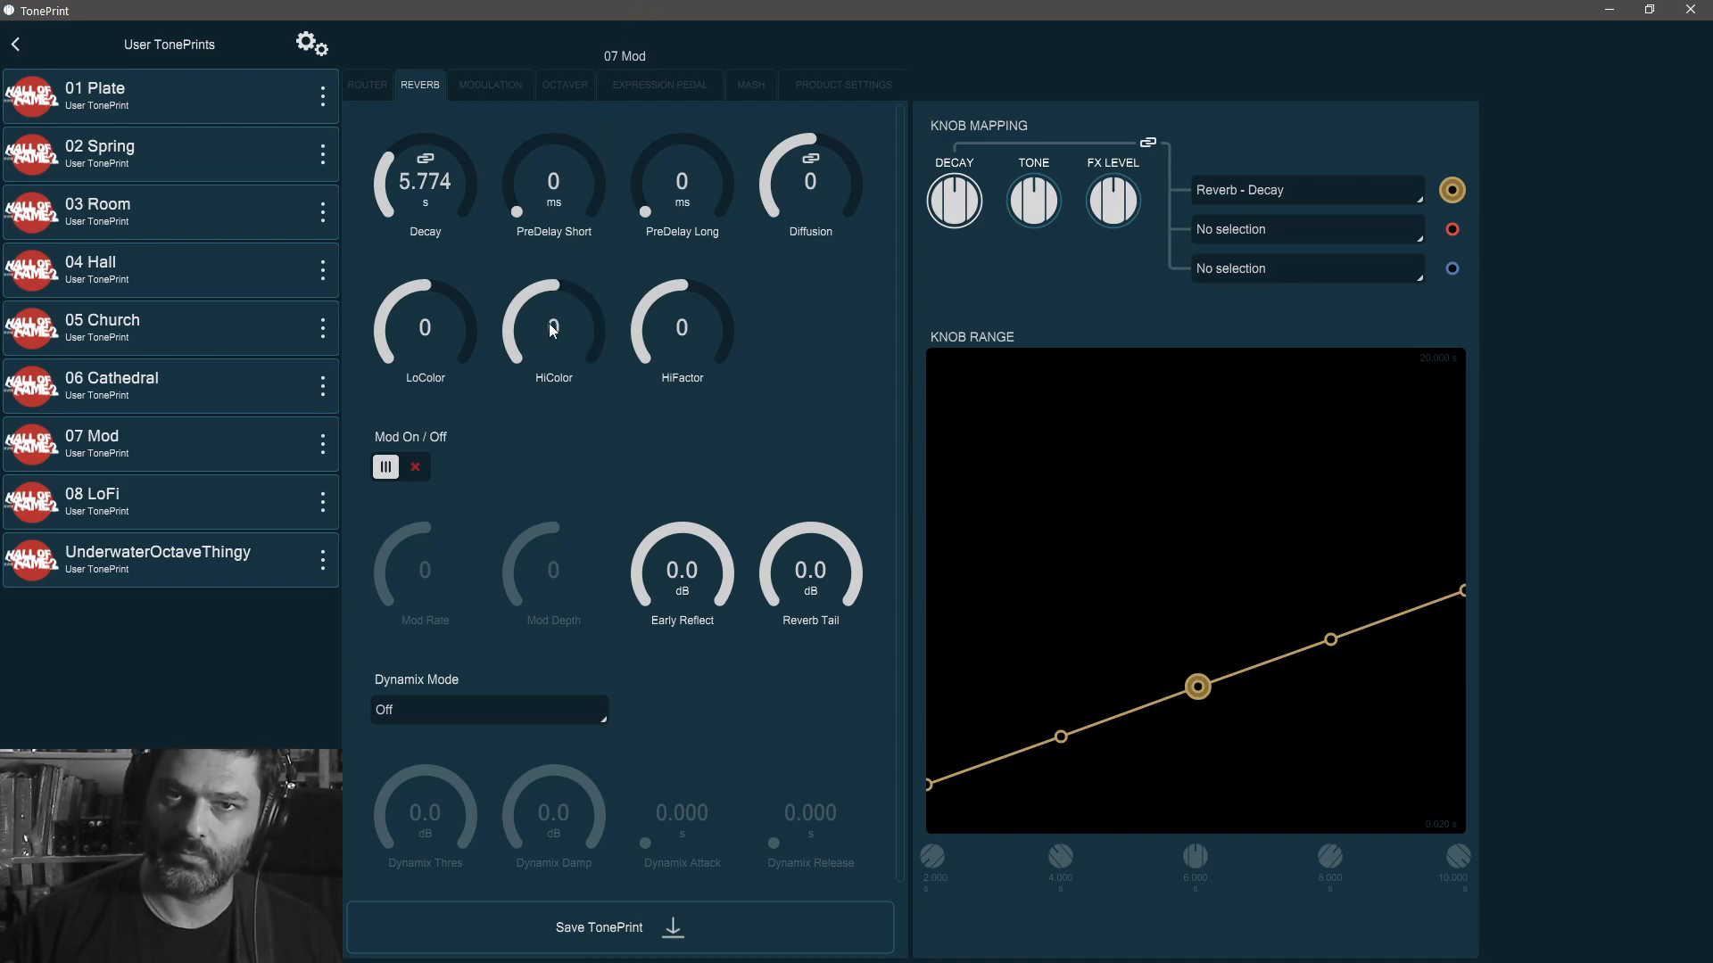
- Compare HiColor at -50 and 50 again, and set it to 20
left_click_drag(549, 323, 539, 596)
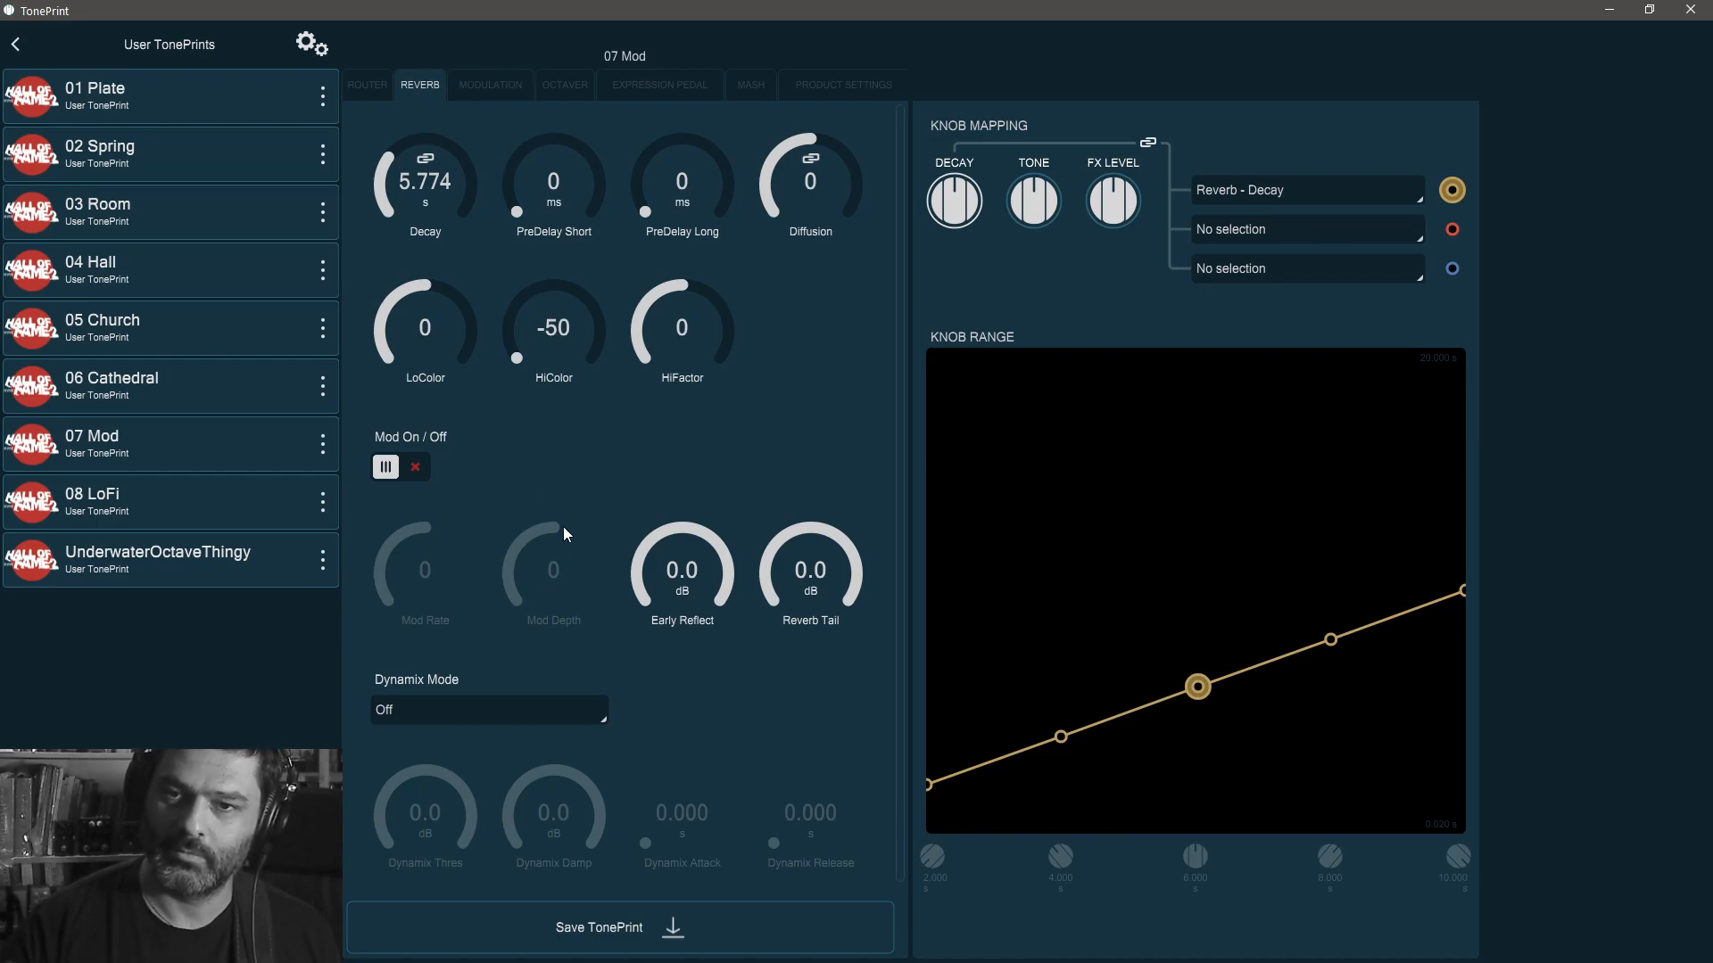
type("0")
key("Return")
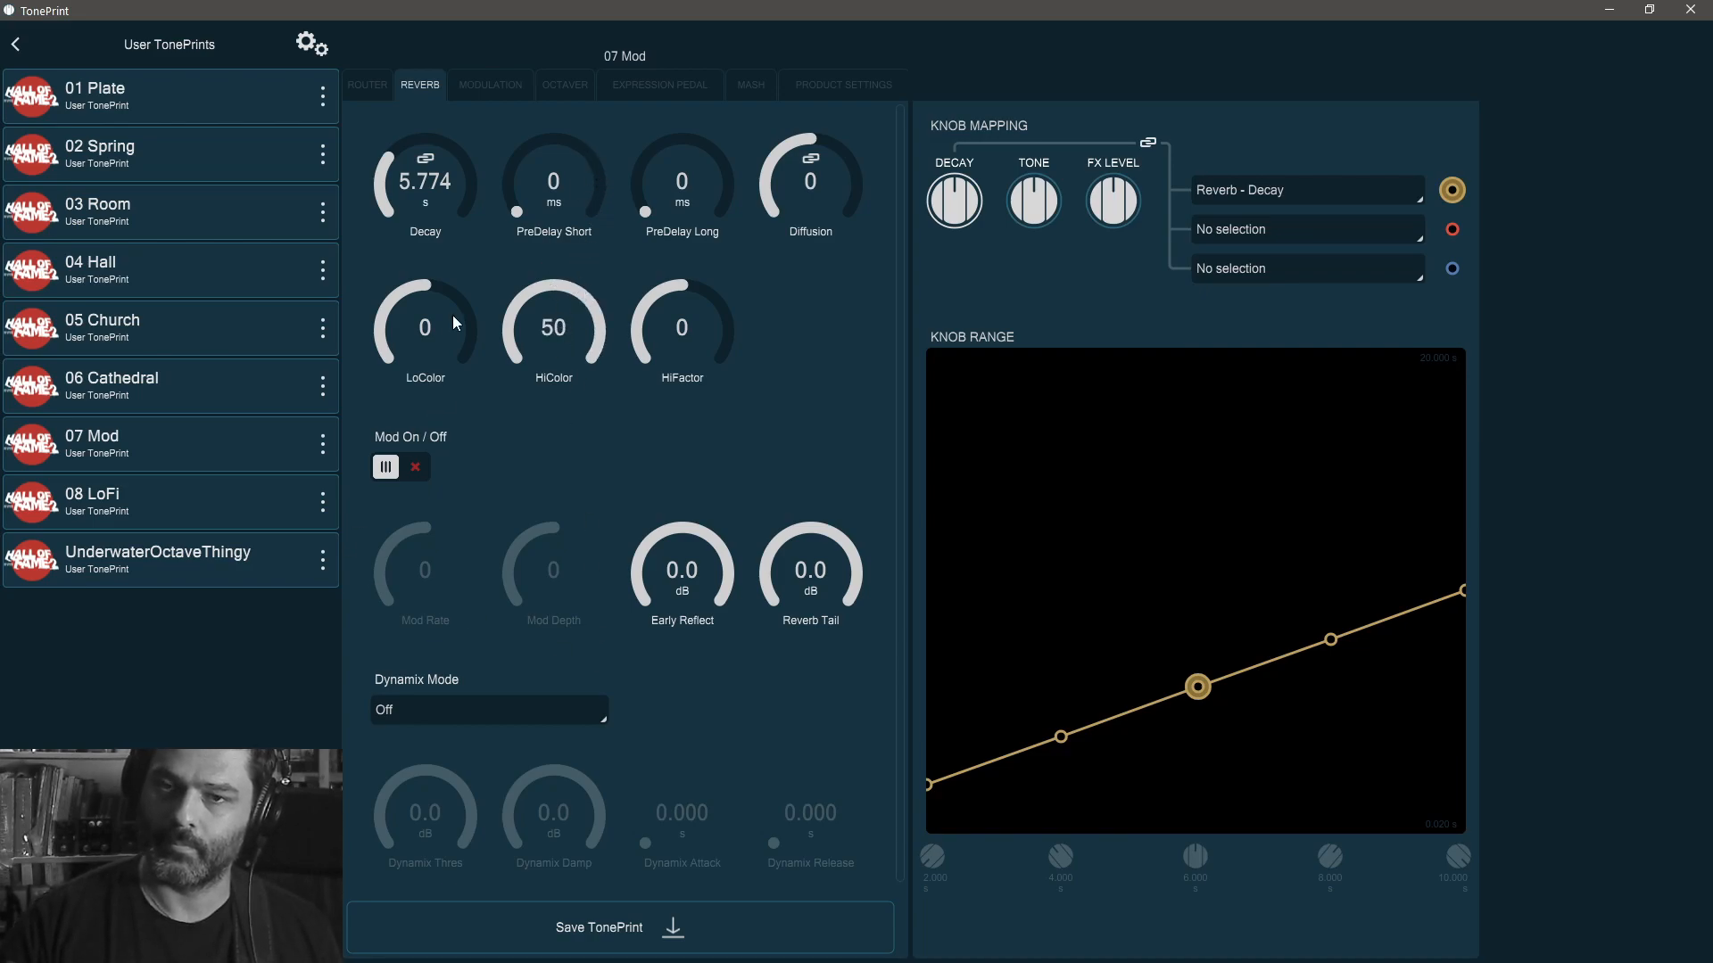
left_click_drag(551, 332, 583, 576)
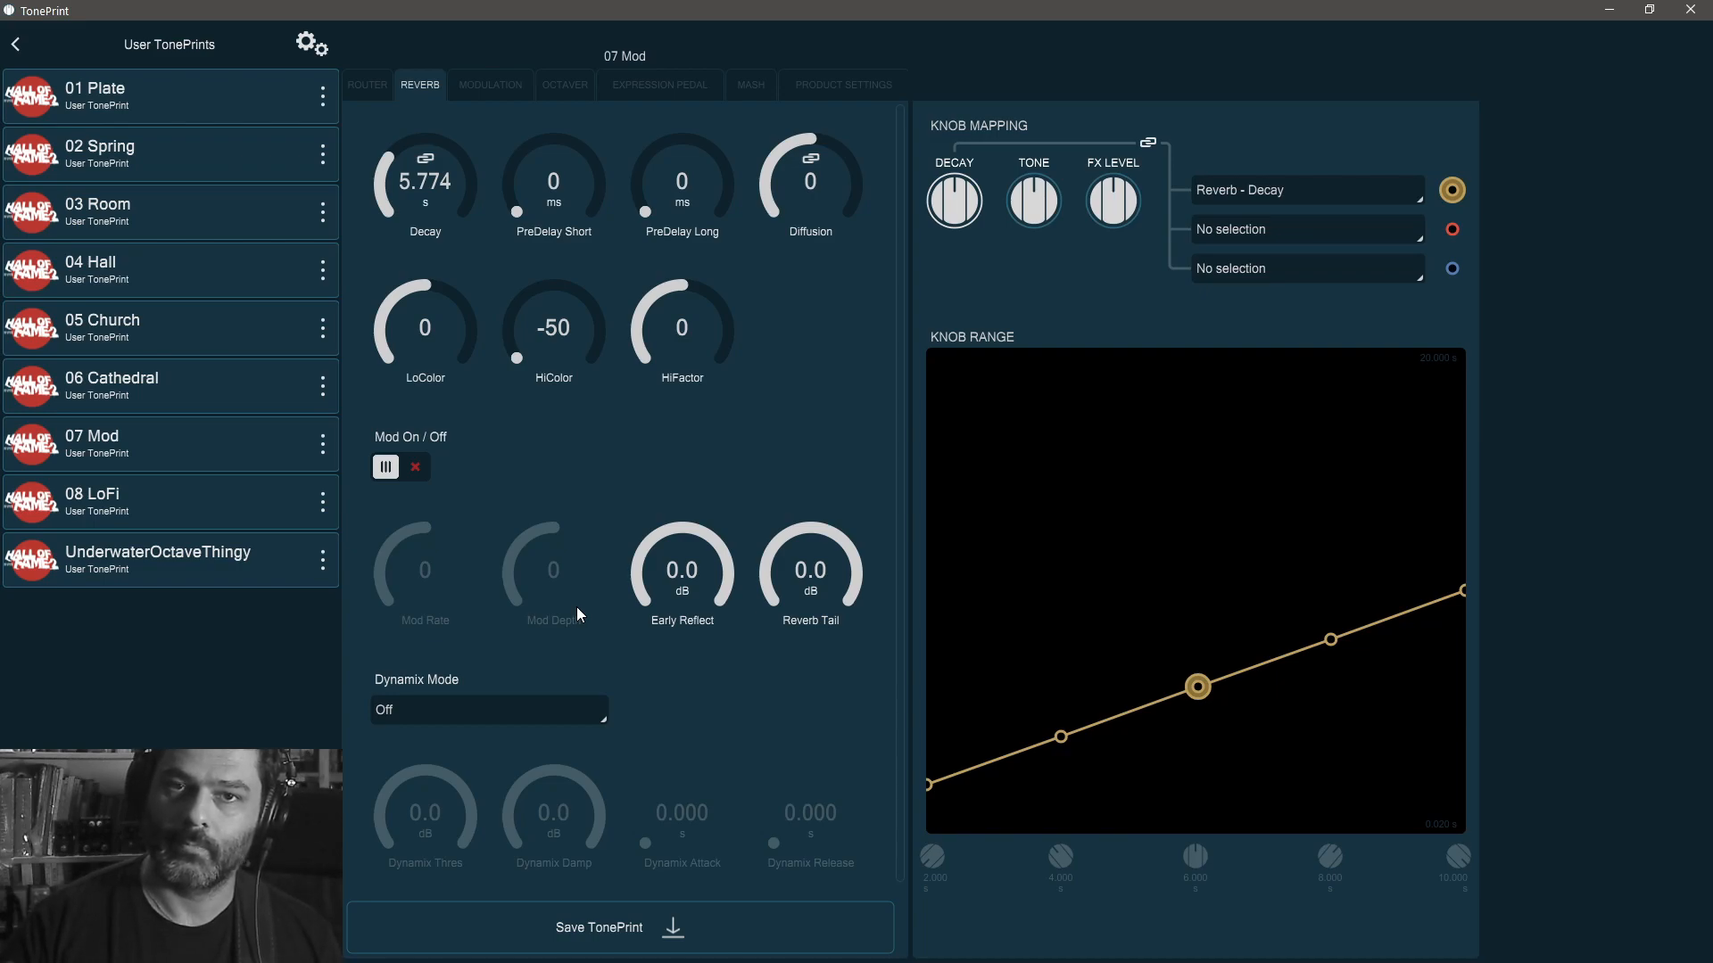
left_click_drag(553, 328, 576, 160)
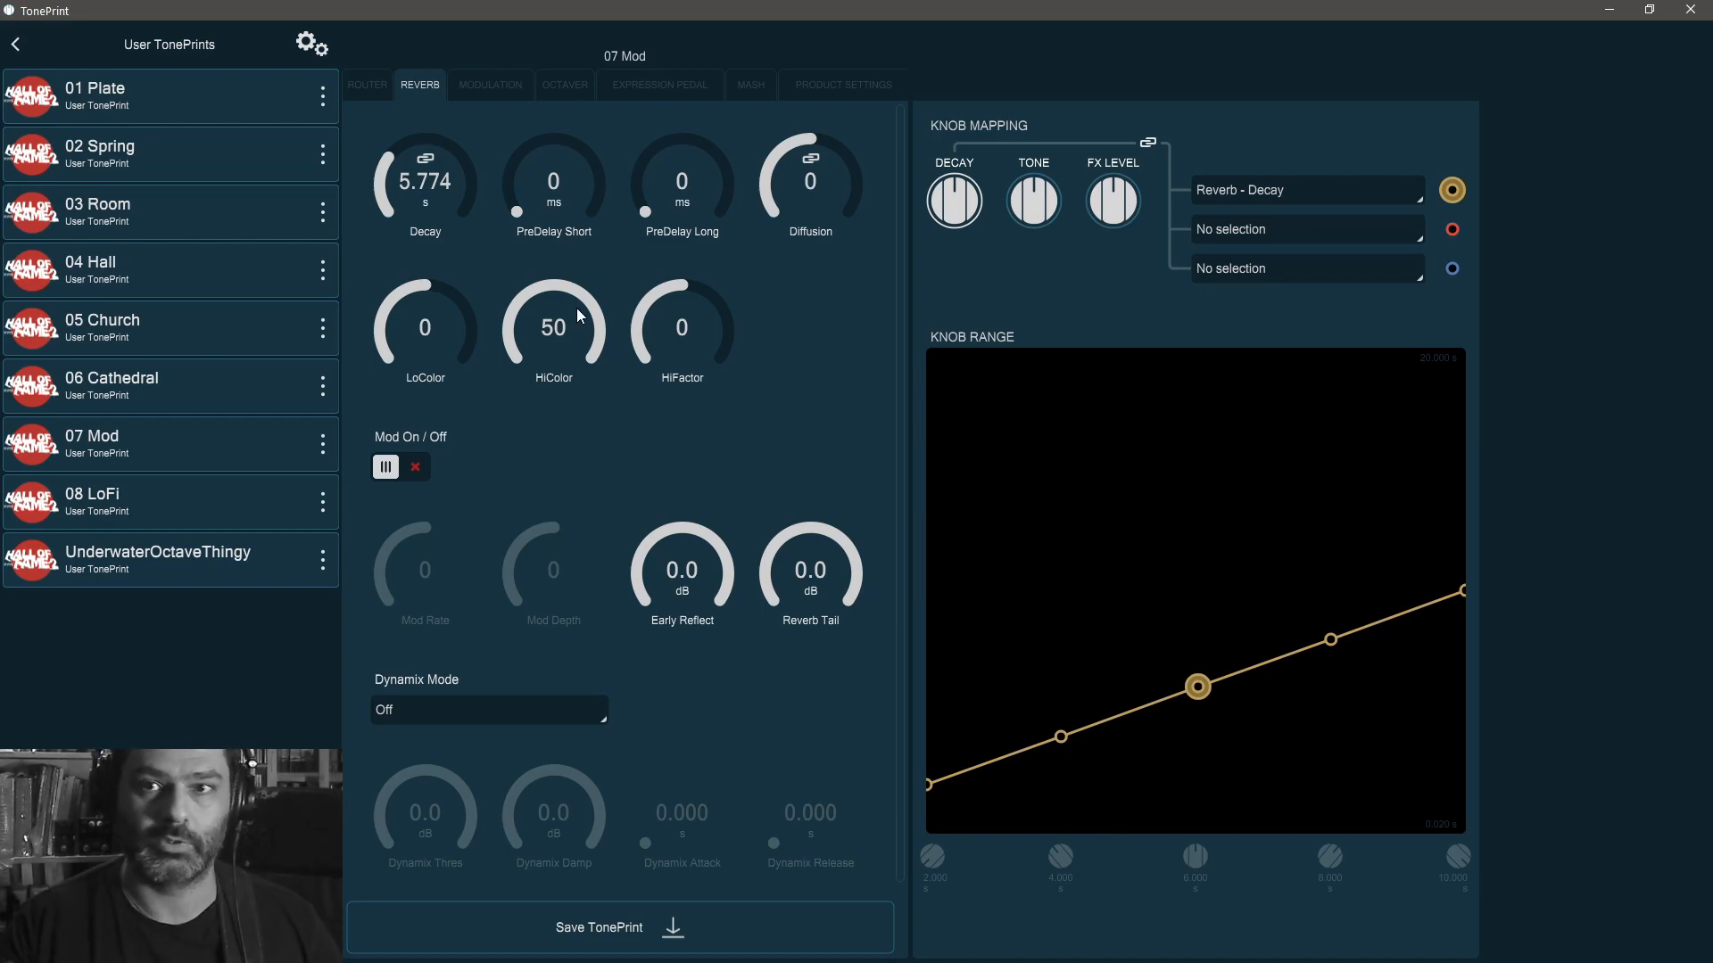
left_click_drag(585, 457, 587, 426)
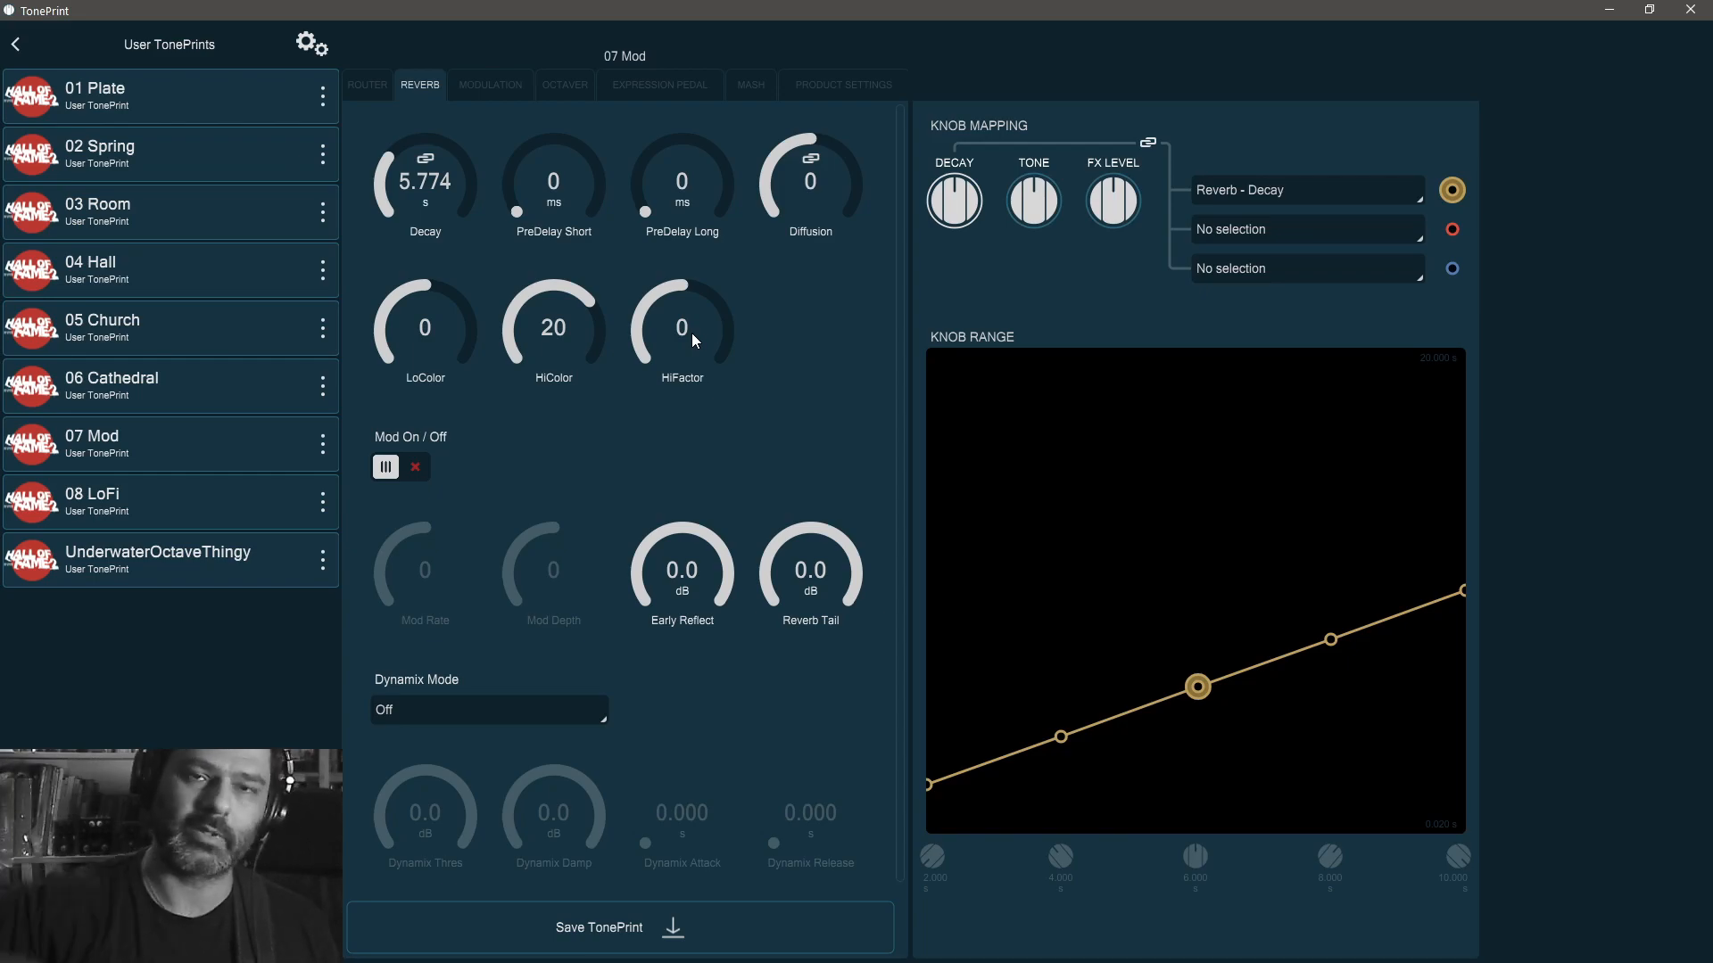
- Try HiFactor at 25, -25 and -9, and set it to 18
left_click_drag(692, 333, 682, 146)
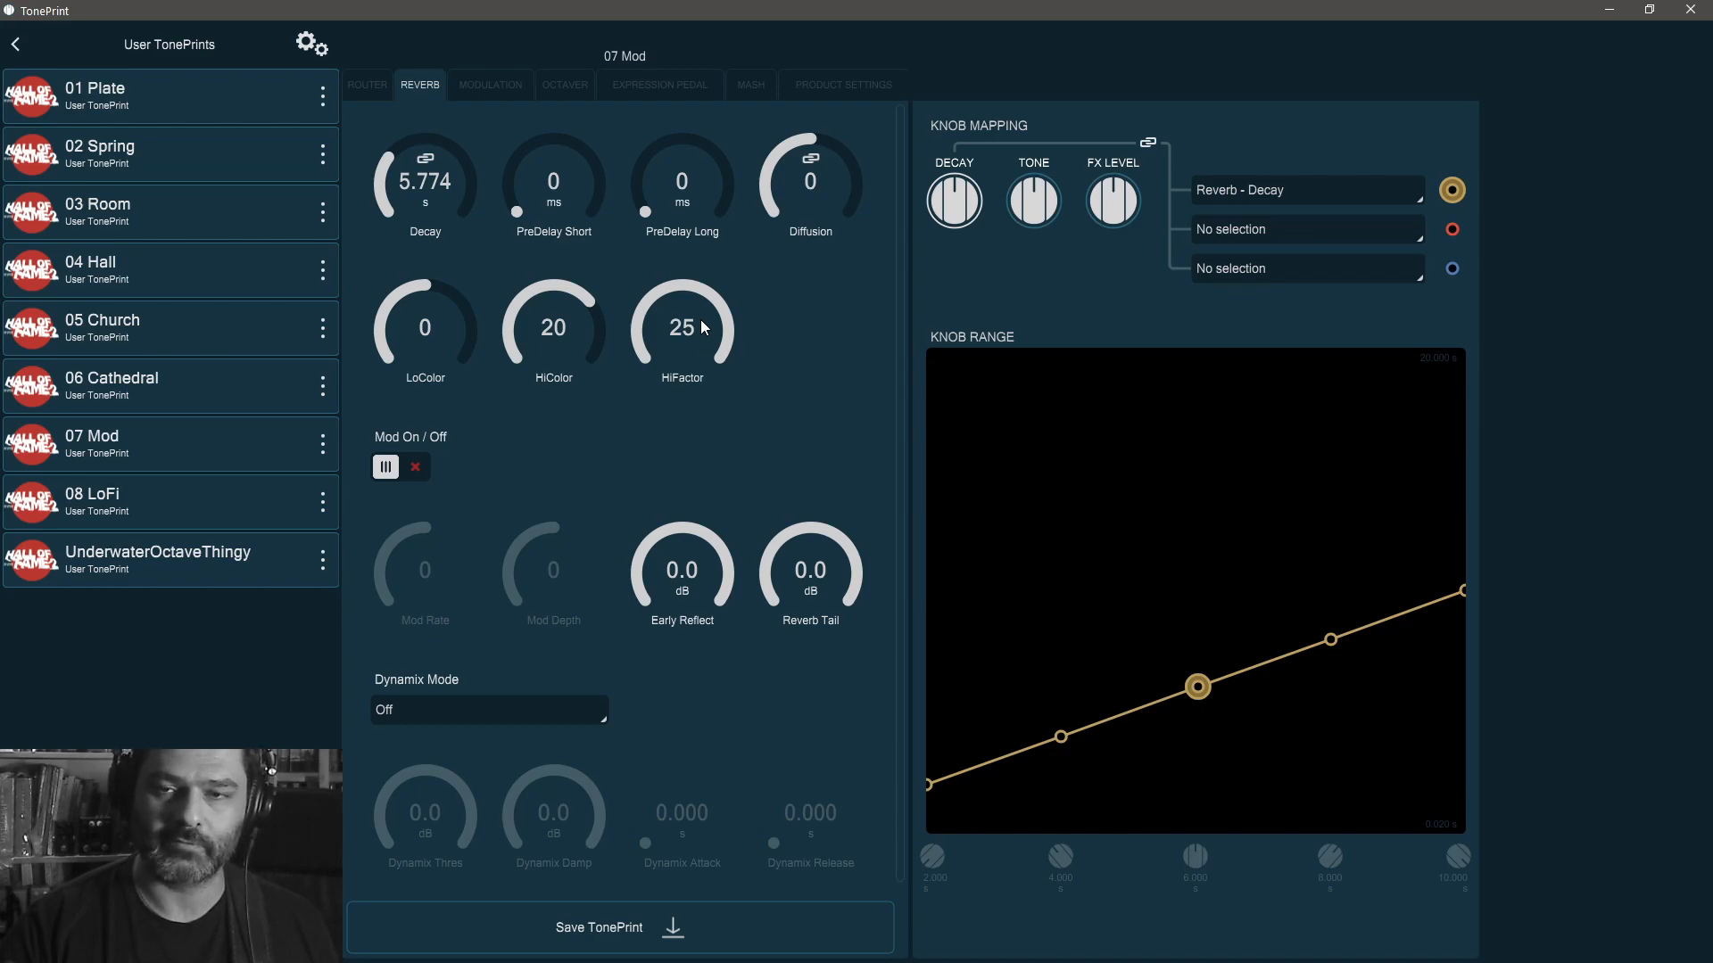
left_click_drag(700, 317, 634, 662)
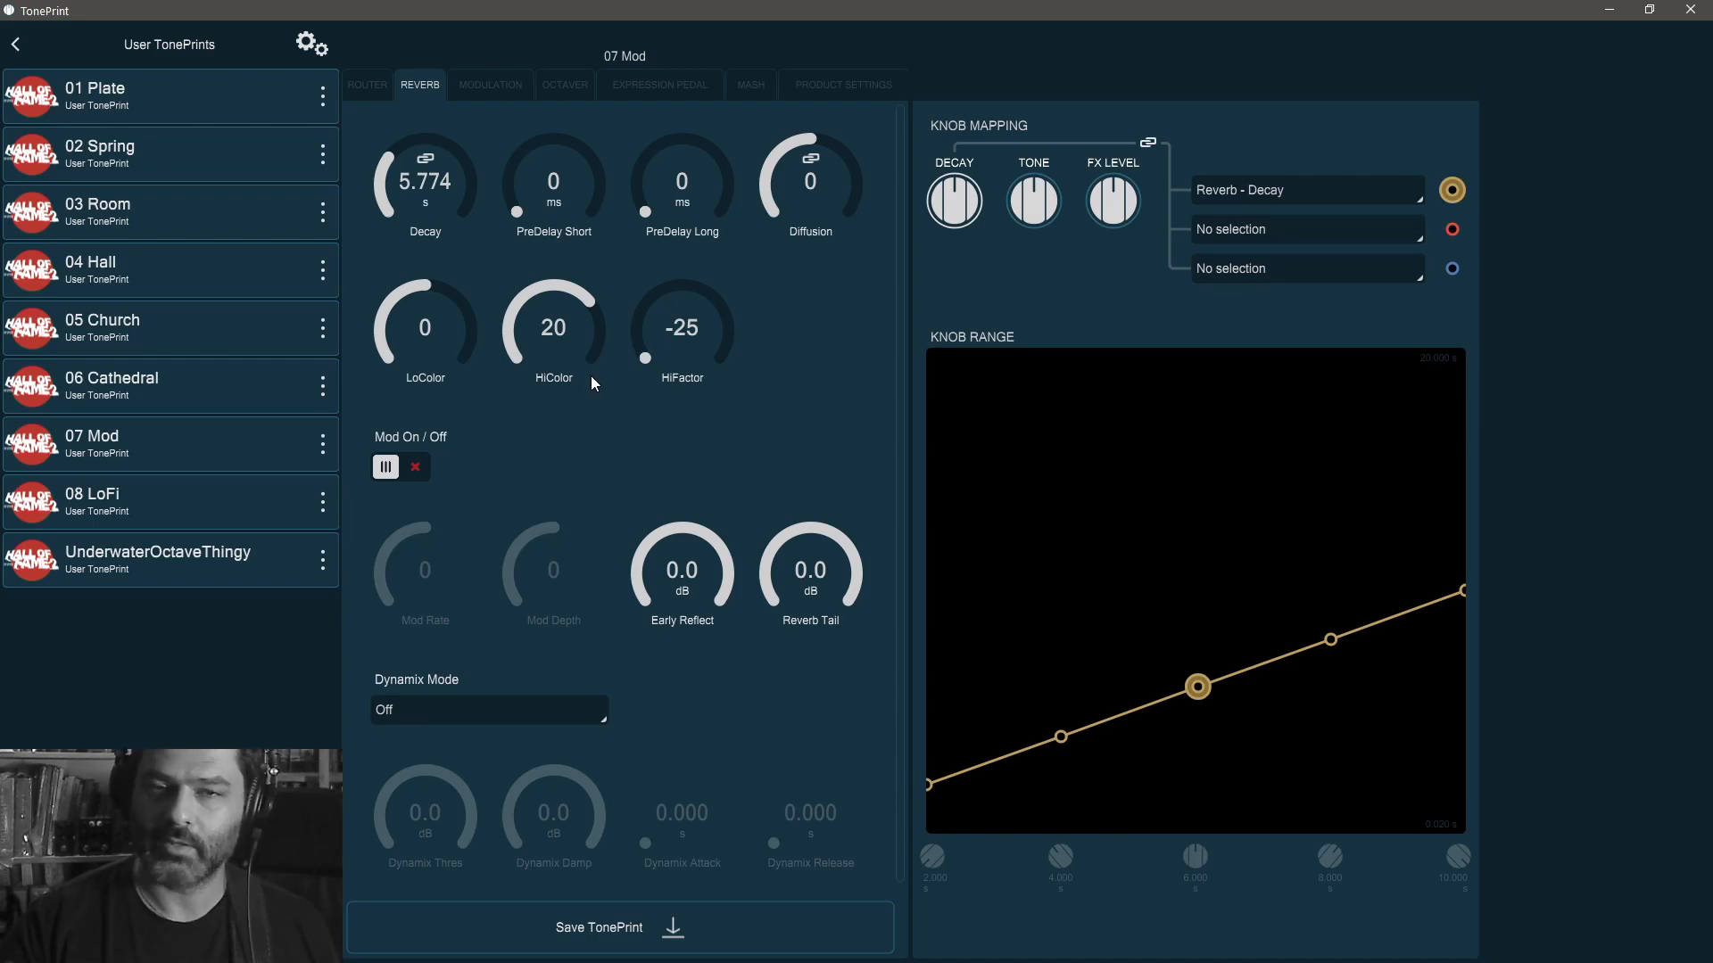
left_click_drag(710, 344, 699, 264)
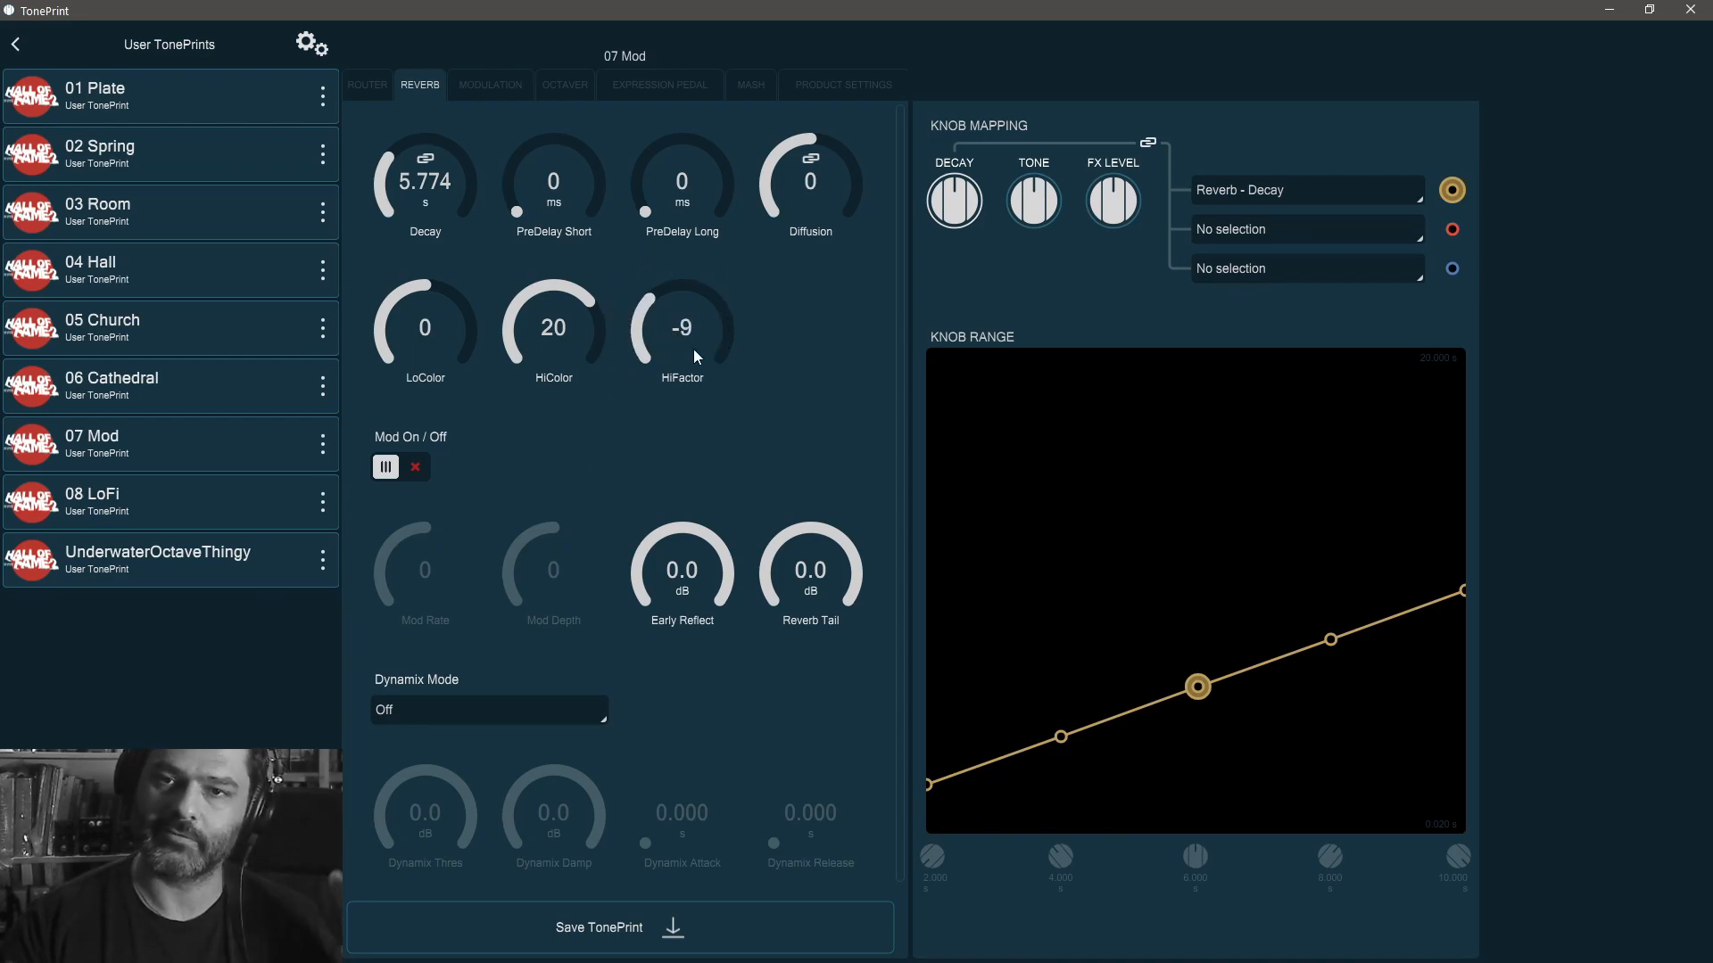
left_click_drag(688, 335, 688, 213)
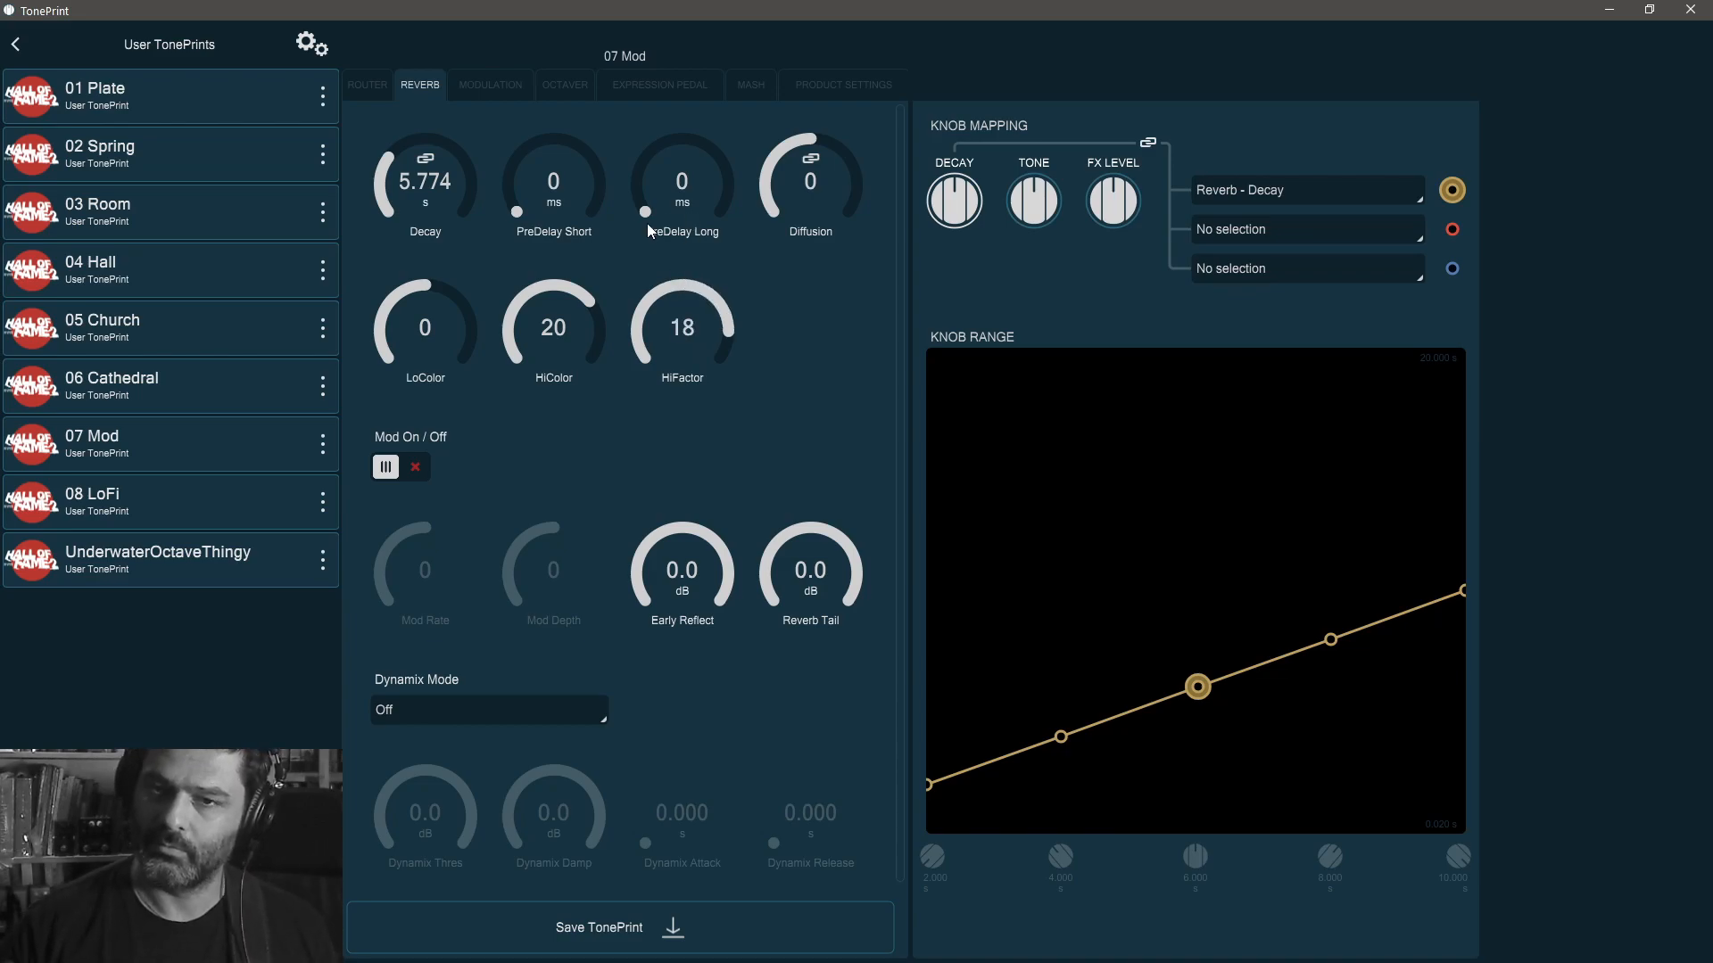
- Set HiColor to -50 and try it in combination with HiFactor at 25 and -25
left_click_drag(563, 325, 748, 355)
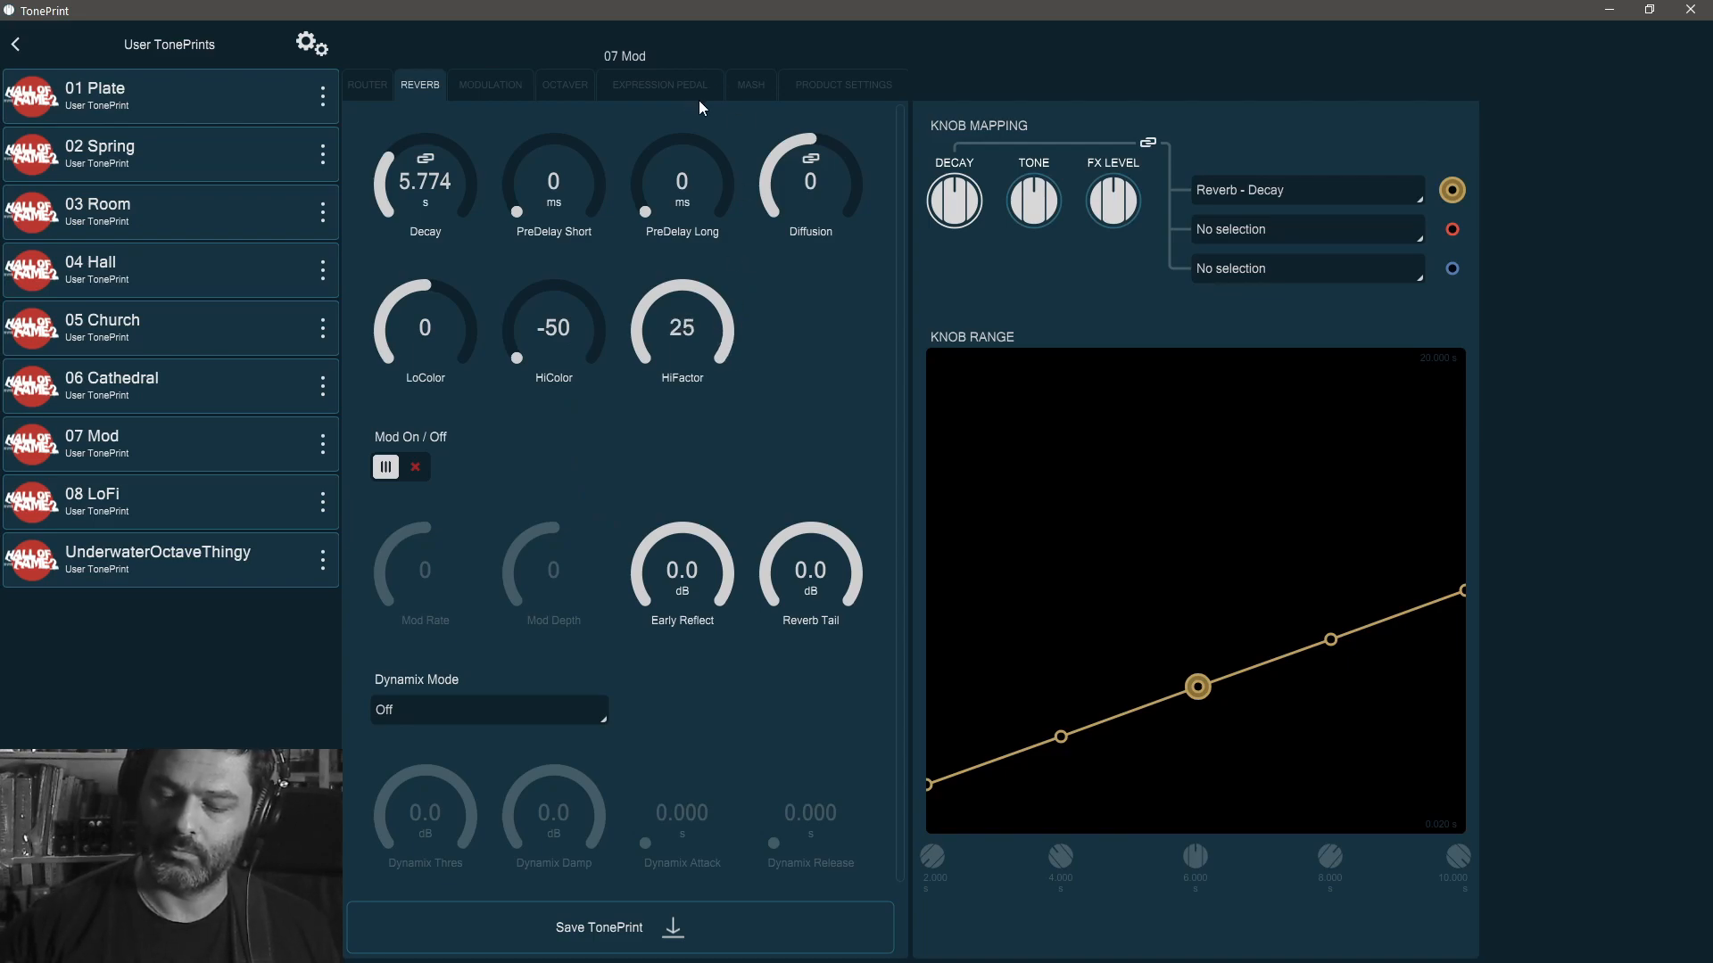
left_click_drag(682, 327, 696, 706)
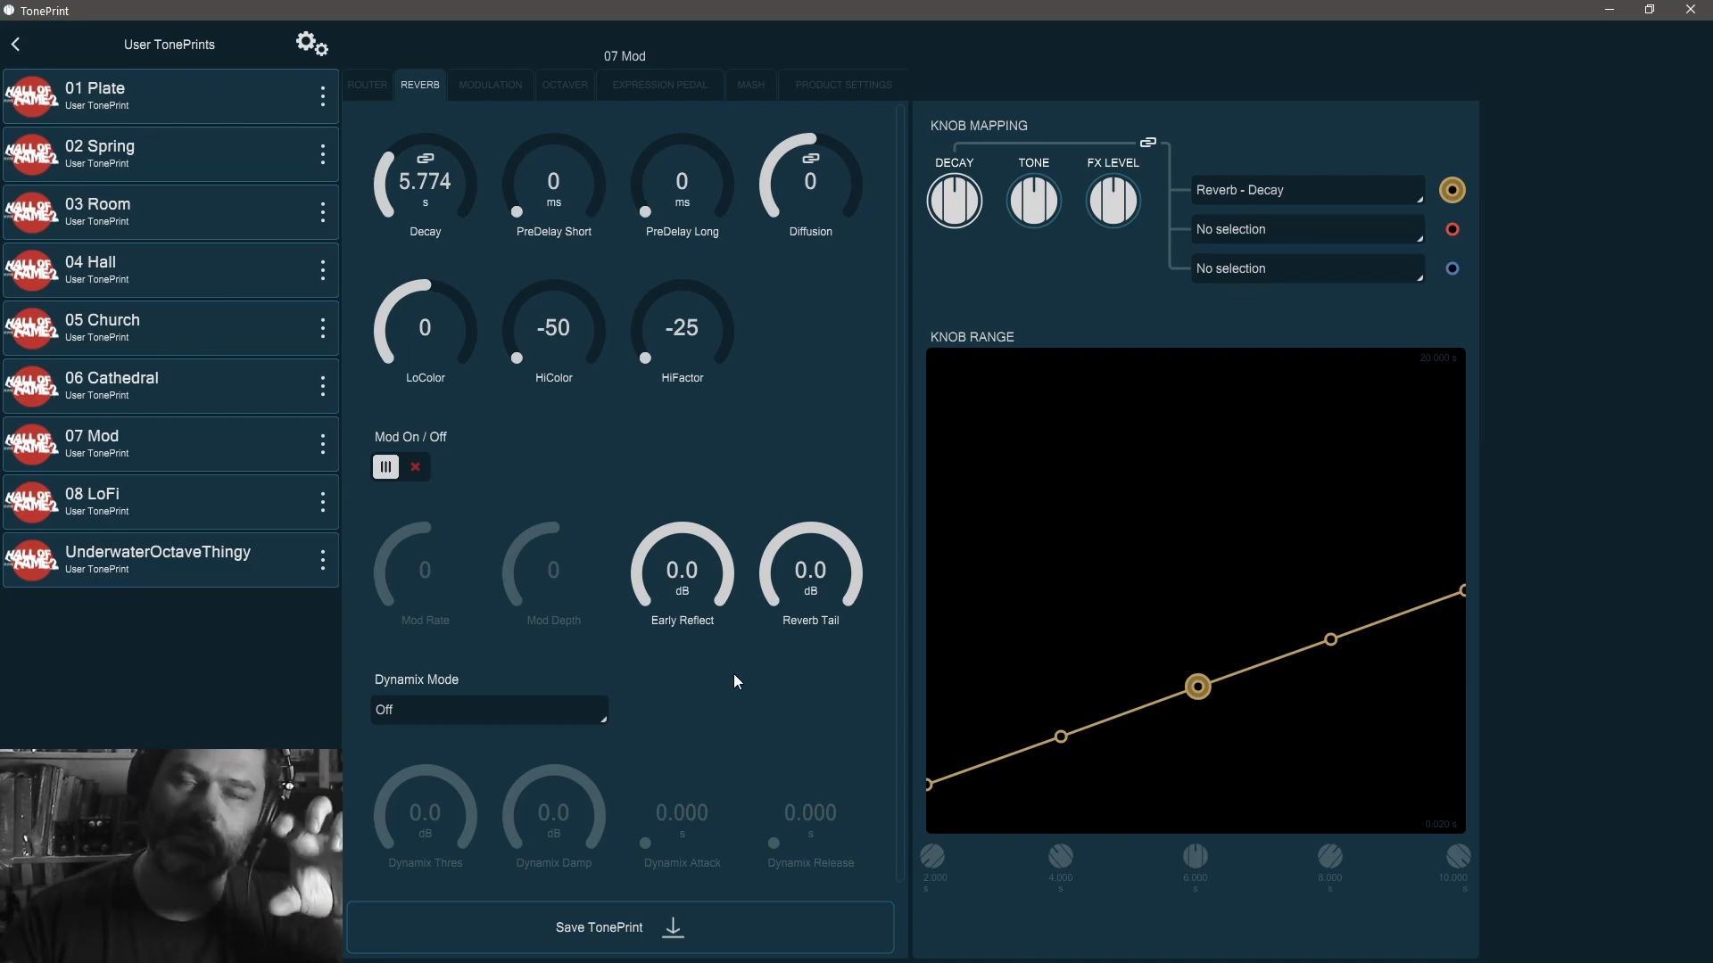
- Reset both HiColor and HiFactor of 07 Mod to 0
double_click(575, 332)
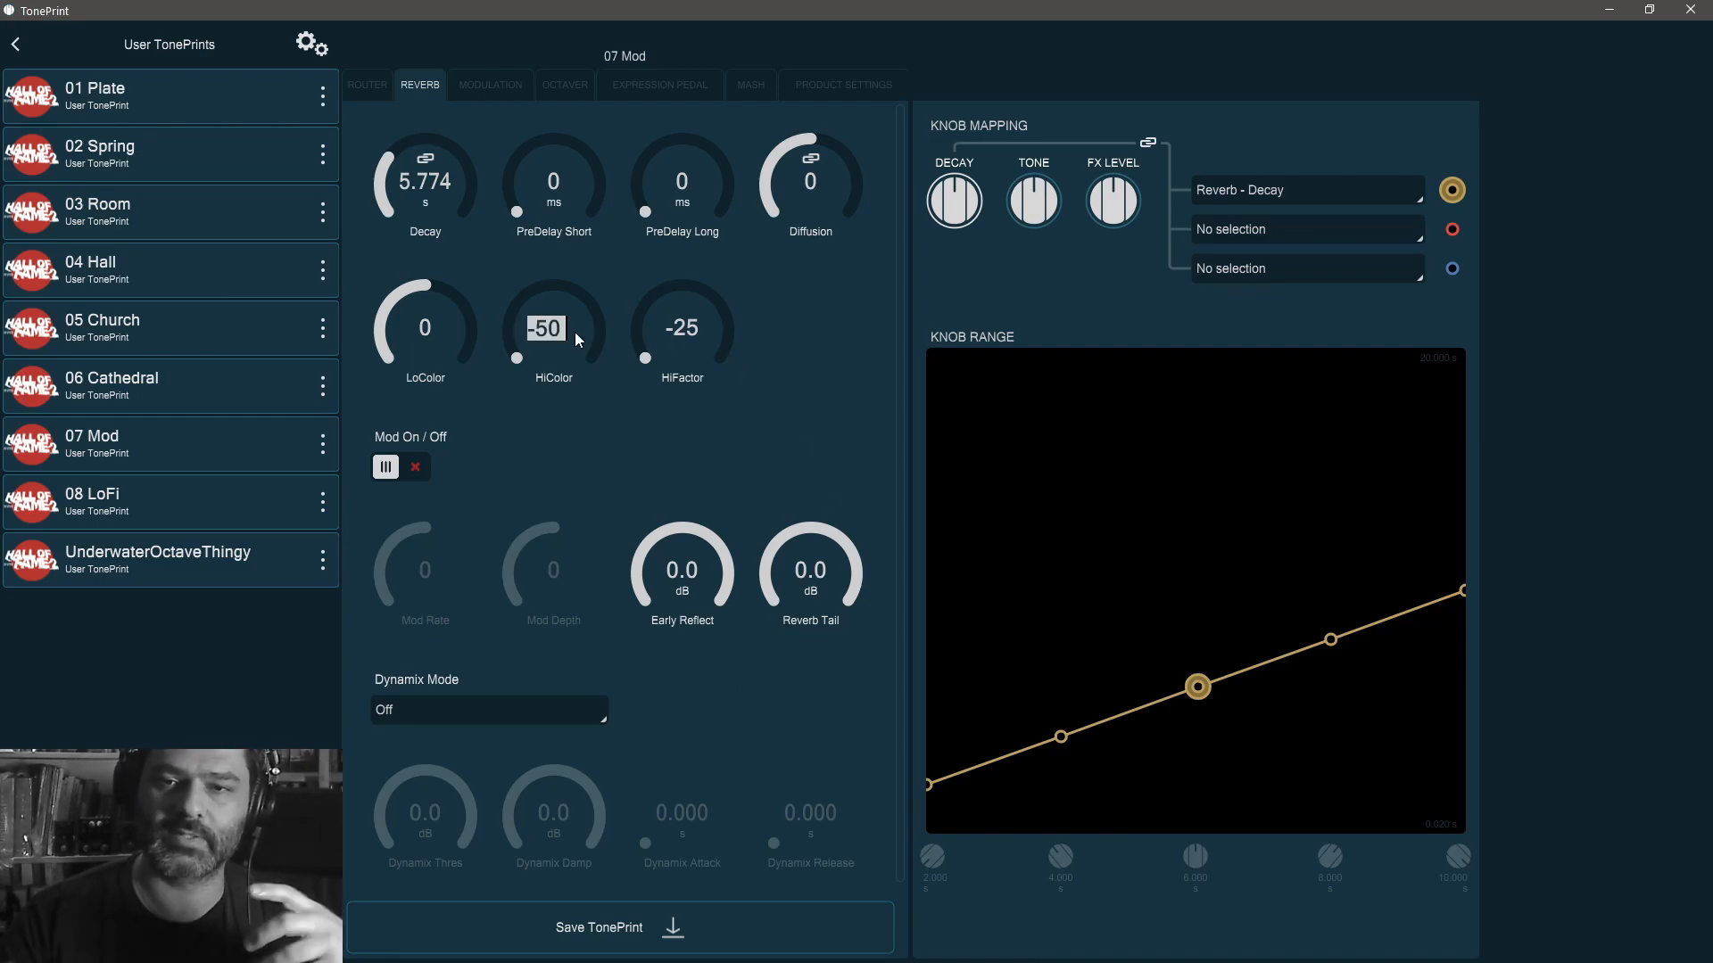
type("0")
key("Return")
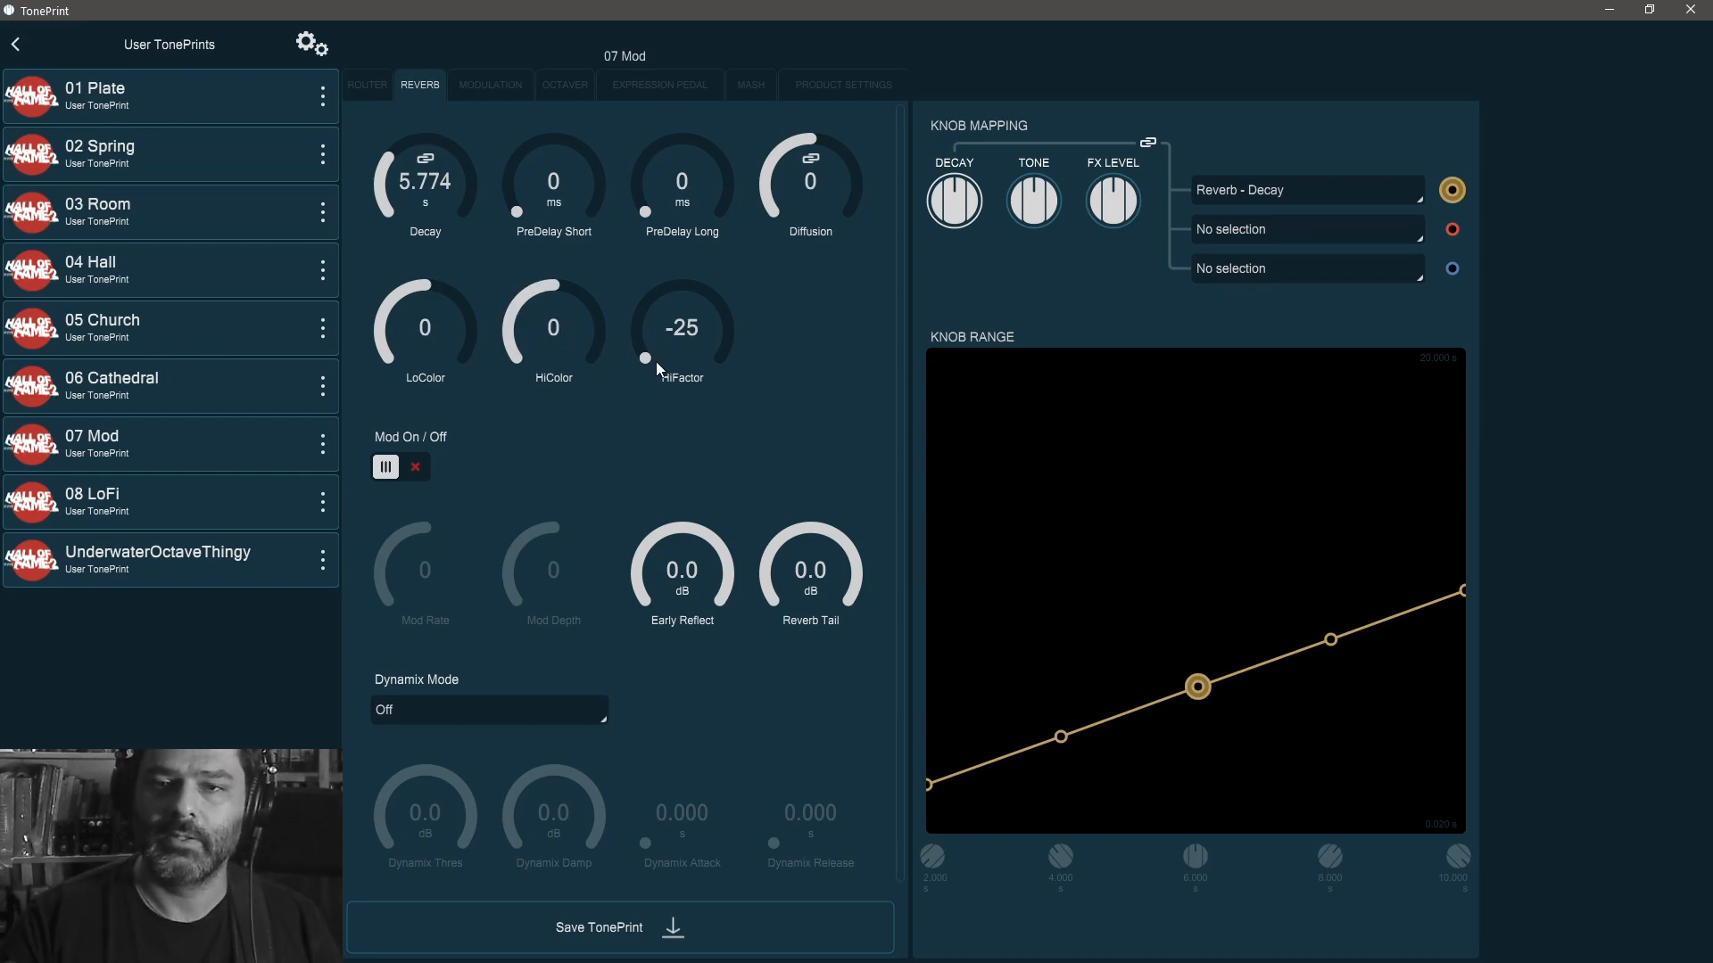
double_click(680, 339)
type("0")
key("Return")
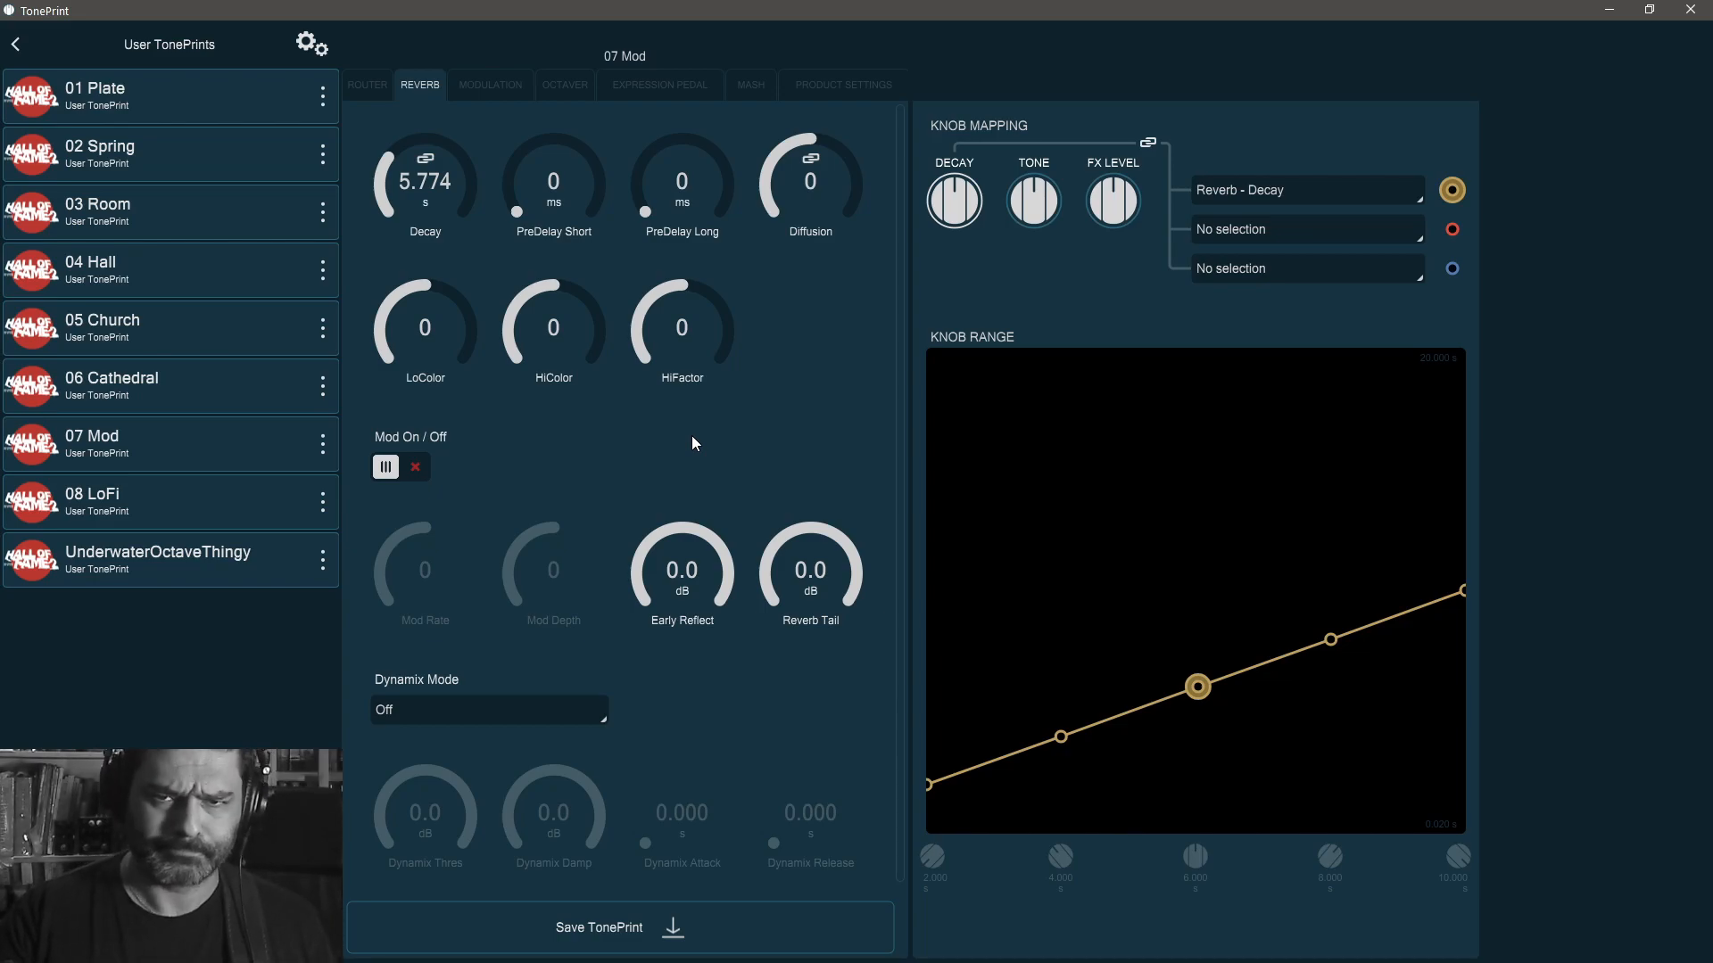
- Turn the reverb modulation on, compare it against the off state, and leave it on
left_click(413, 468)
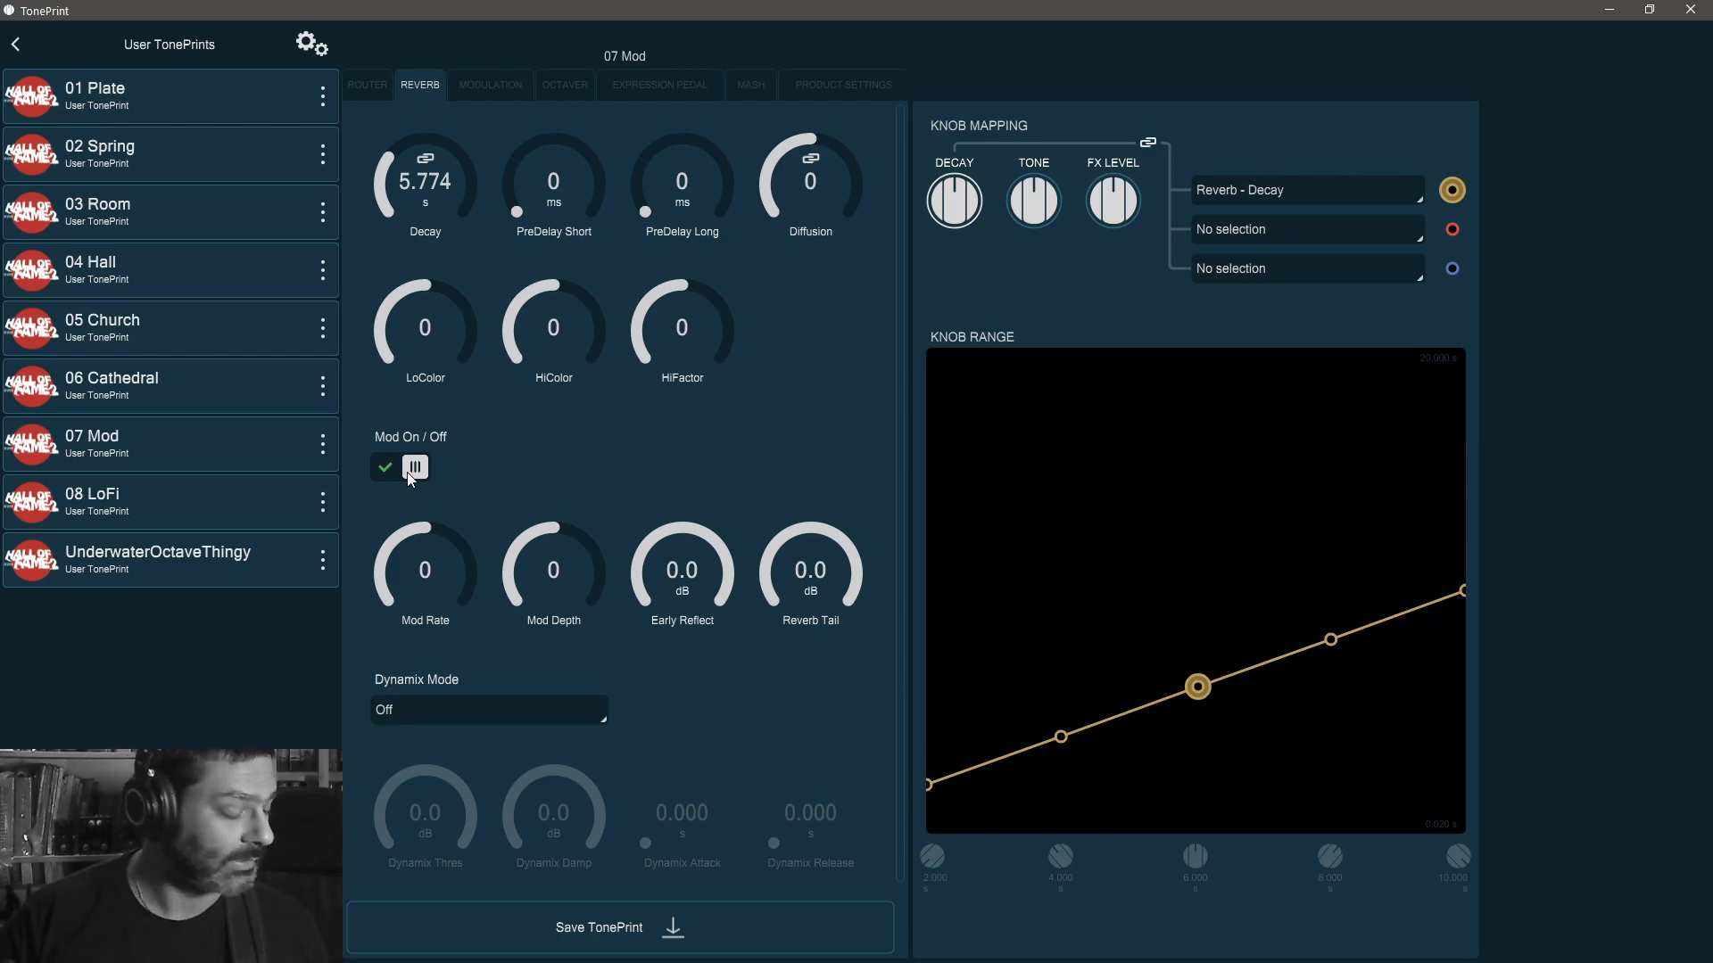
left_click(410, 475)
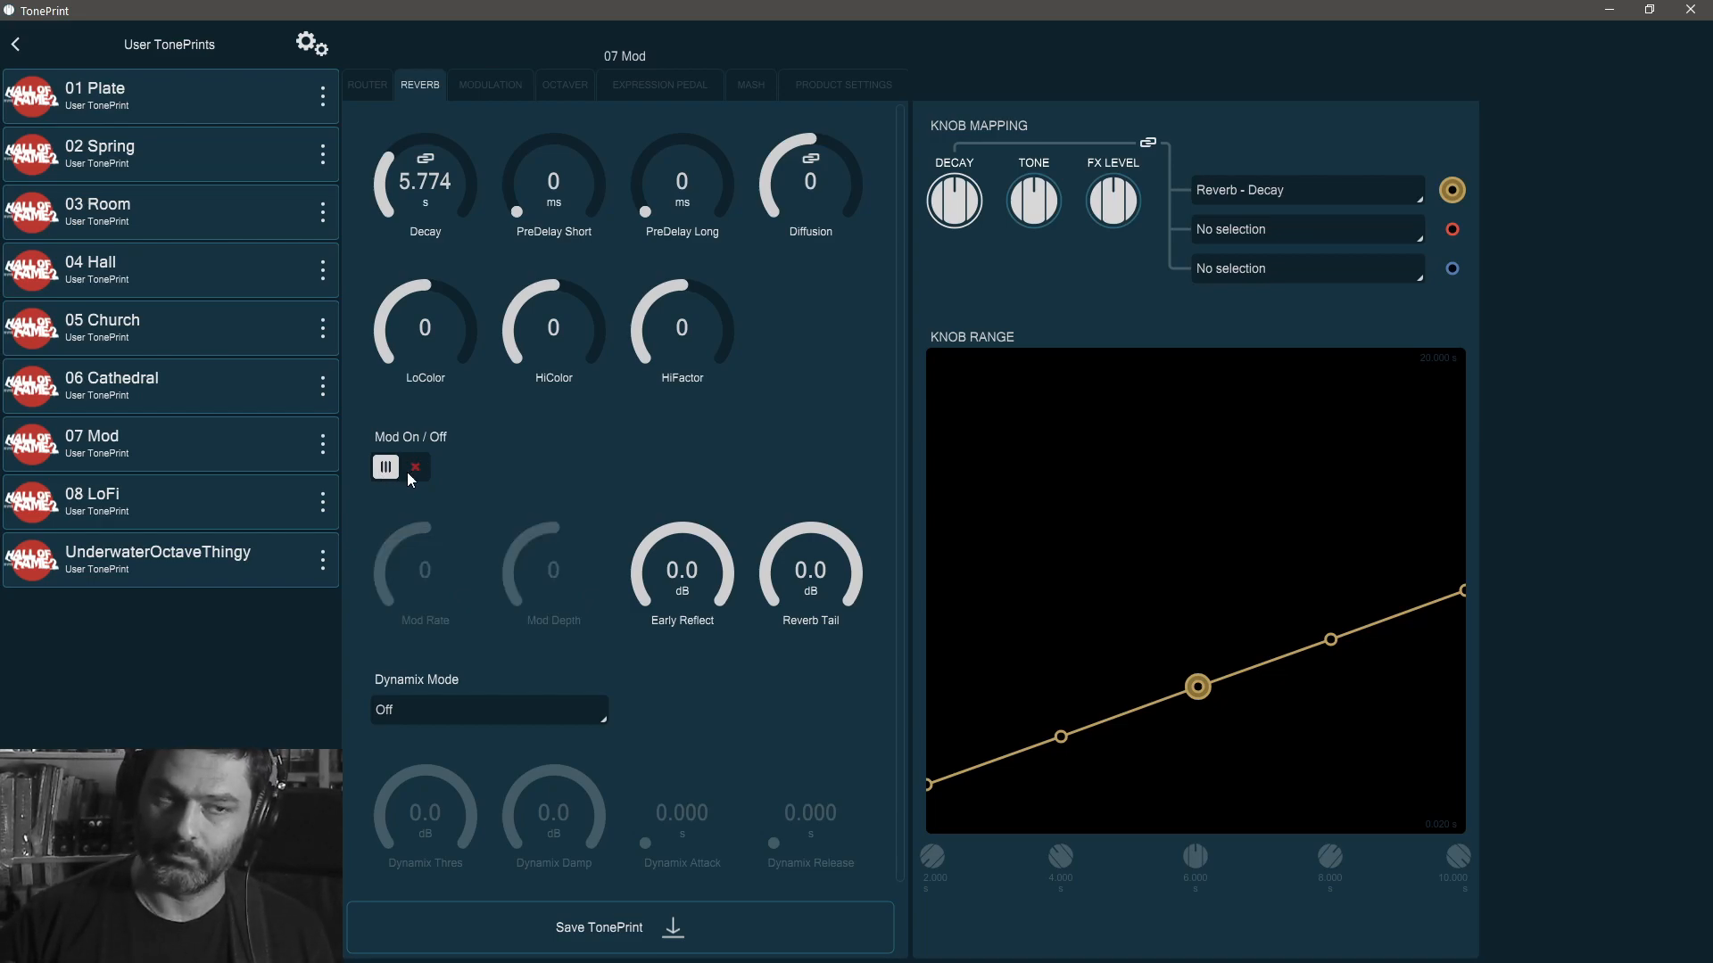
left_click(407, 473)
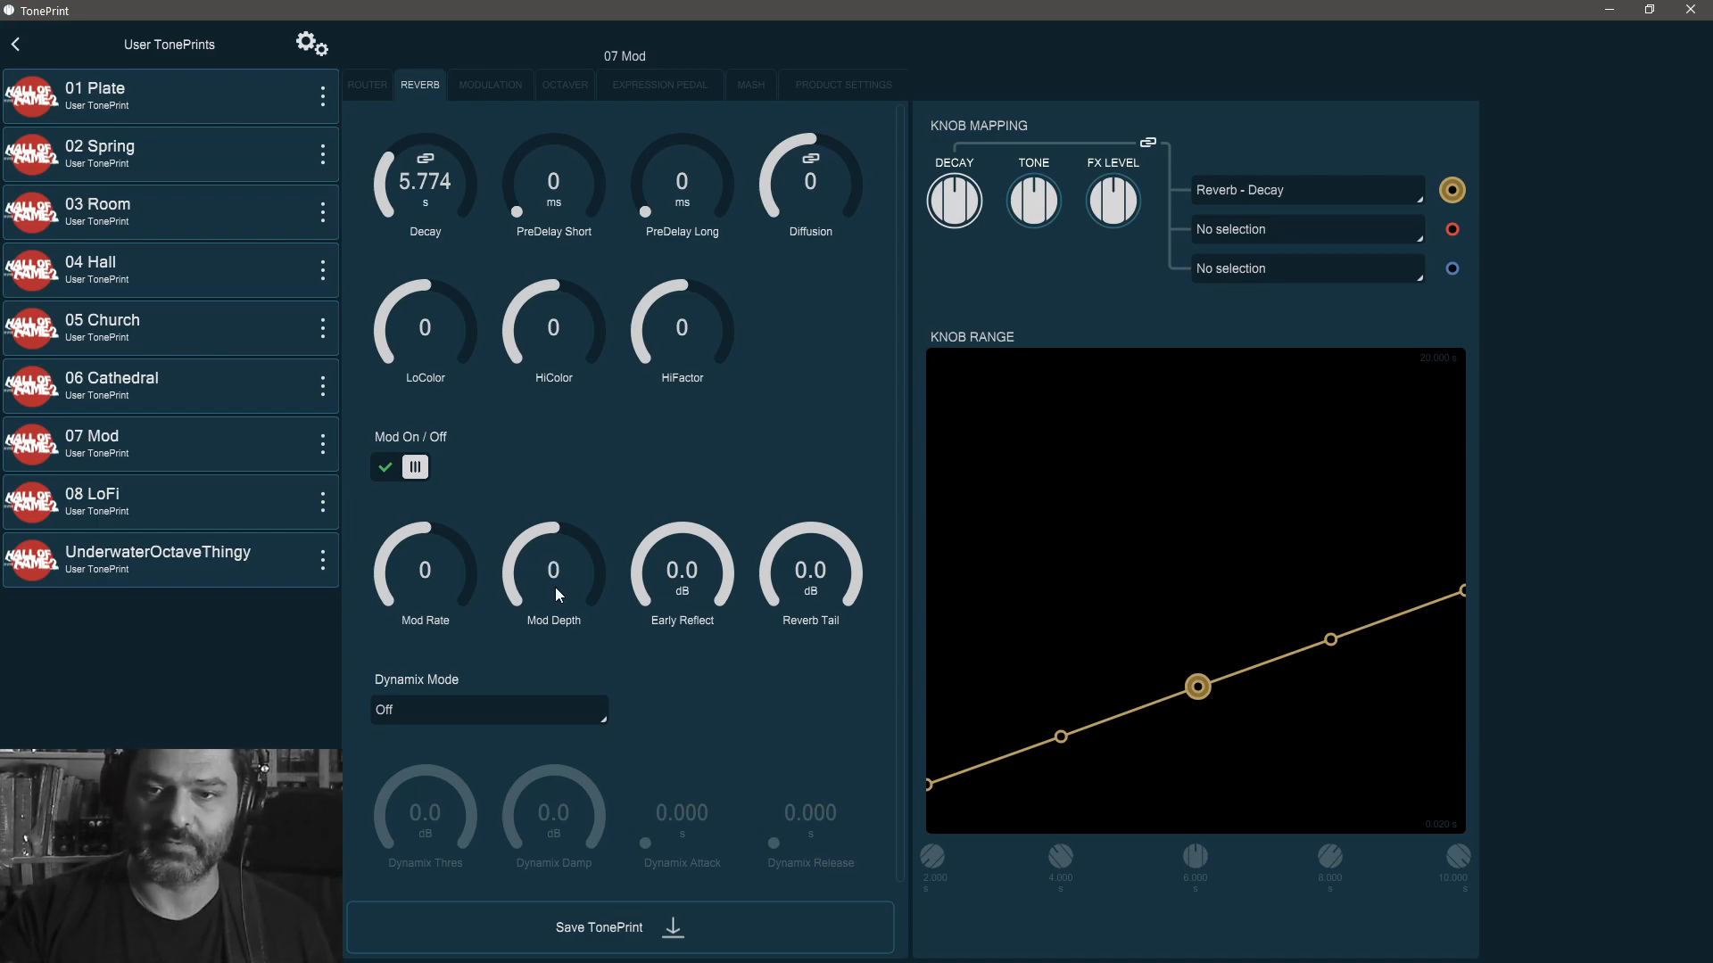
- Try Mod Depth at 25 and -25, and set it to 5
left_click_drag(559, 586, 542, 387)
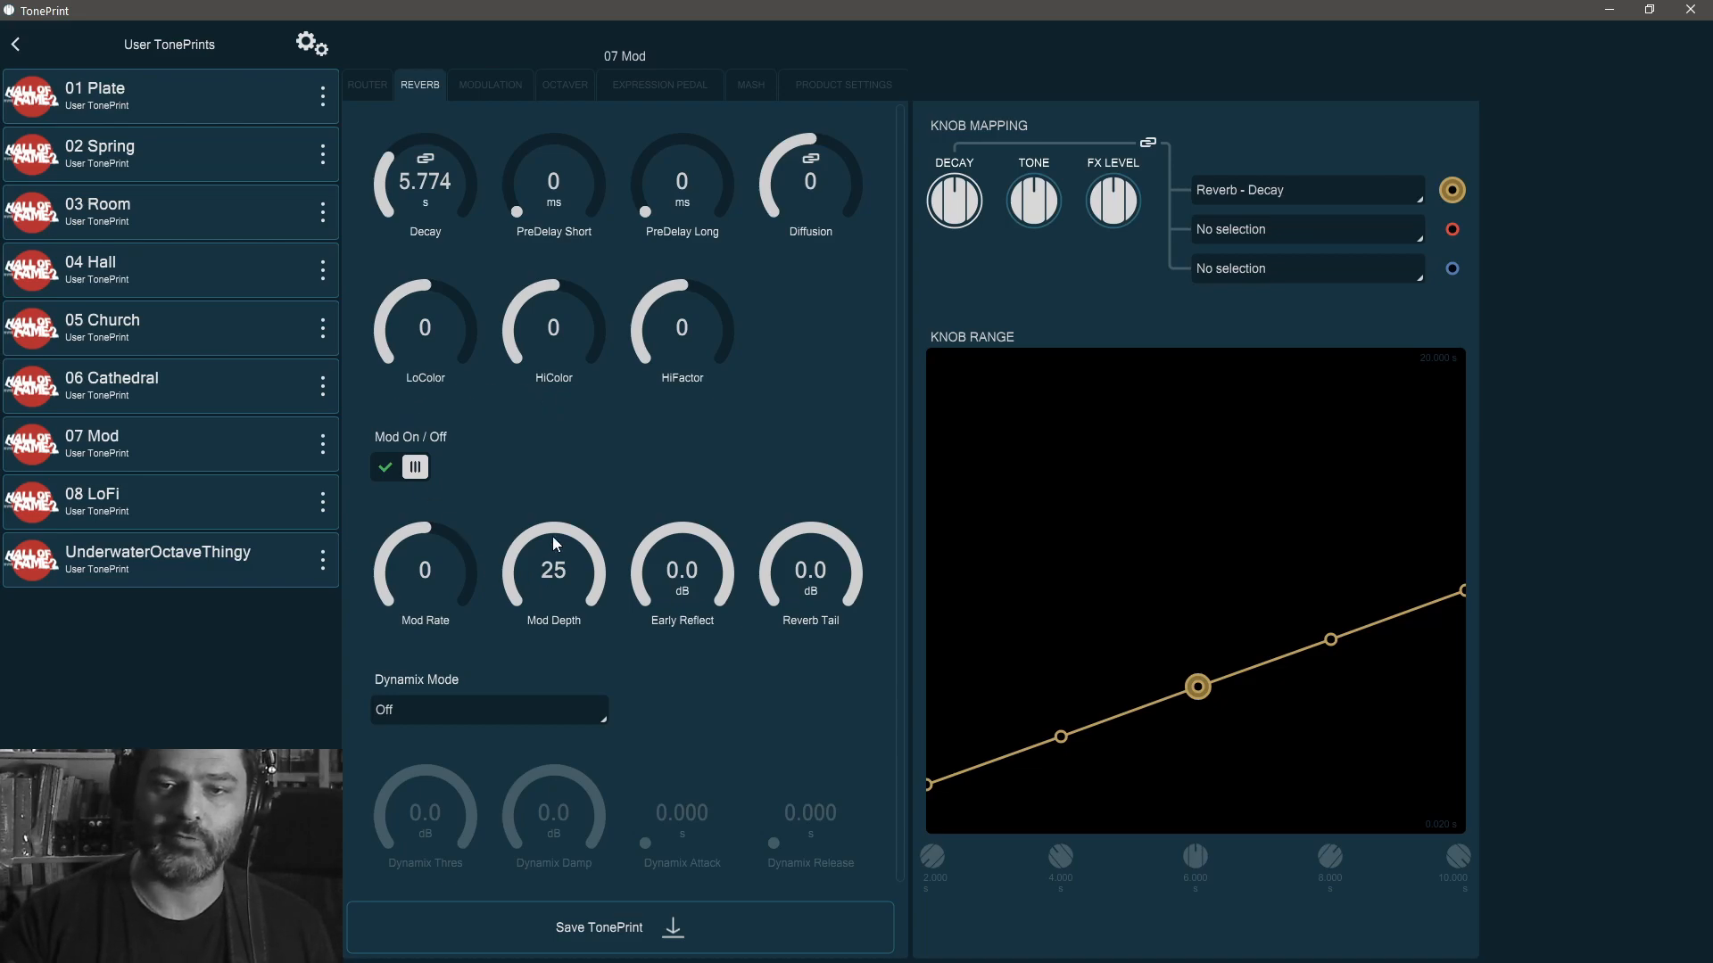
left_click_drag(553, 537, 560, 819)
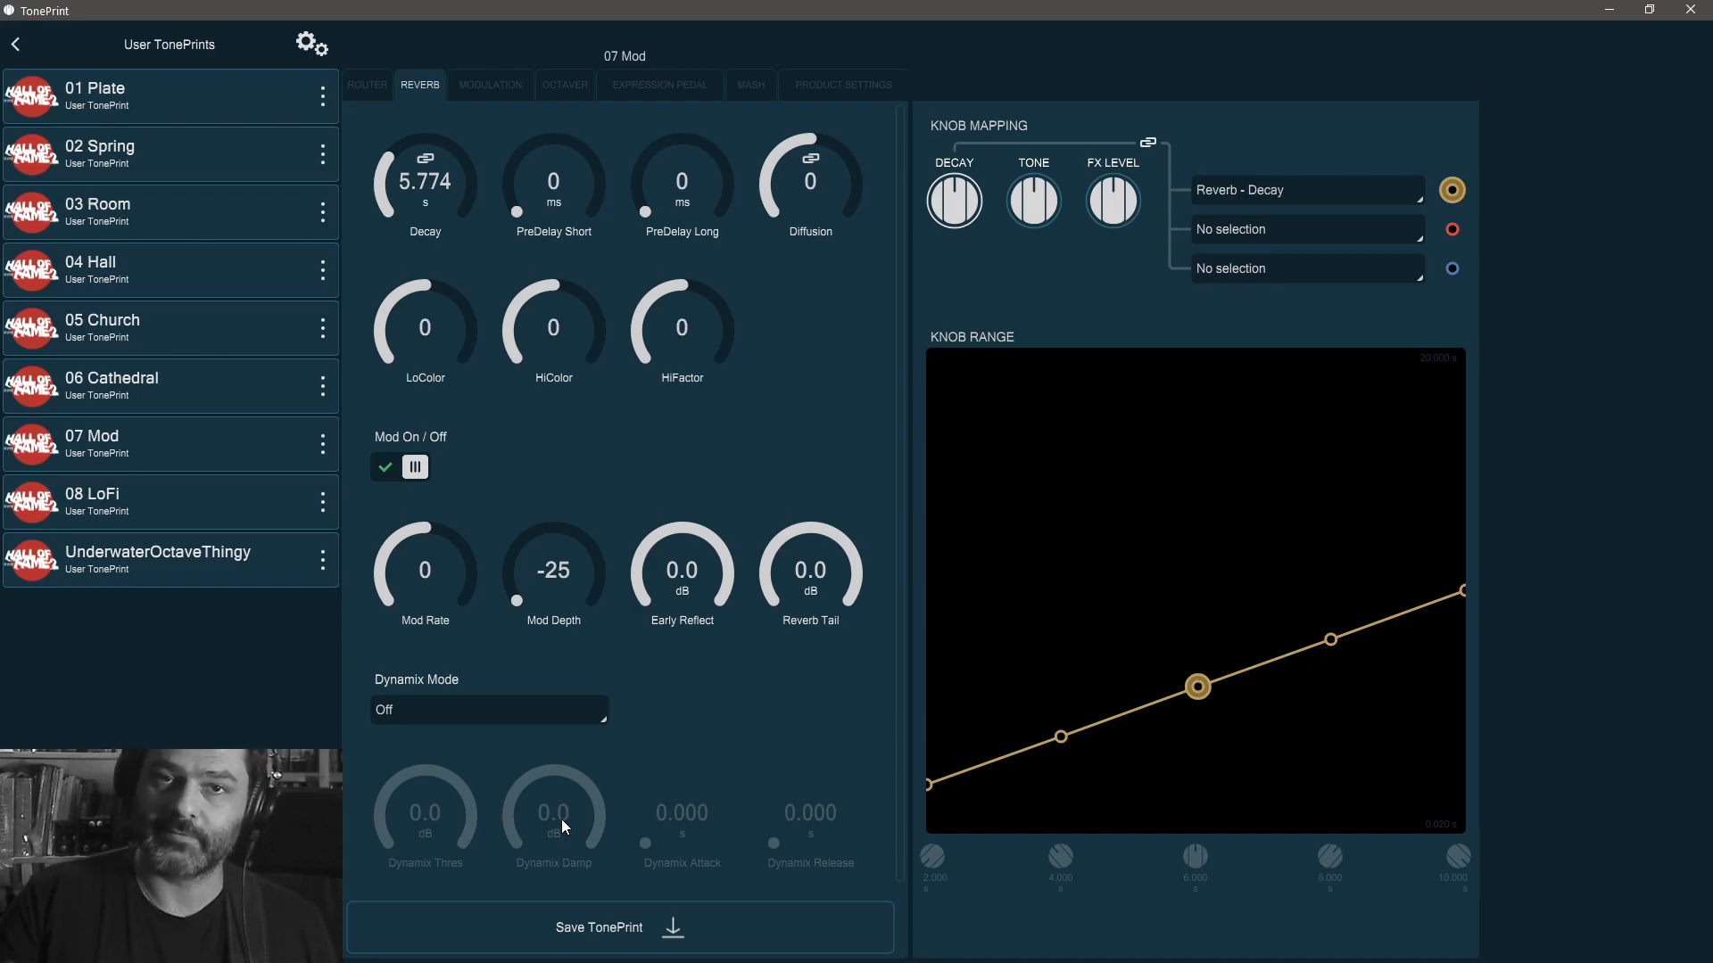
left_click_drag(593, 589, 604, 462)
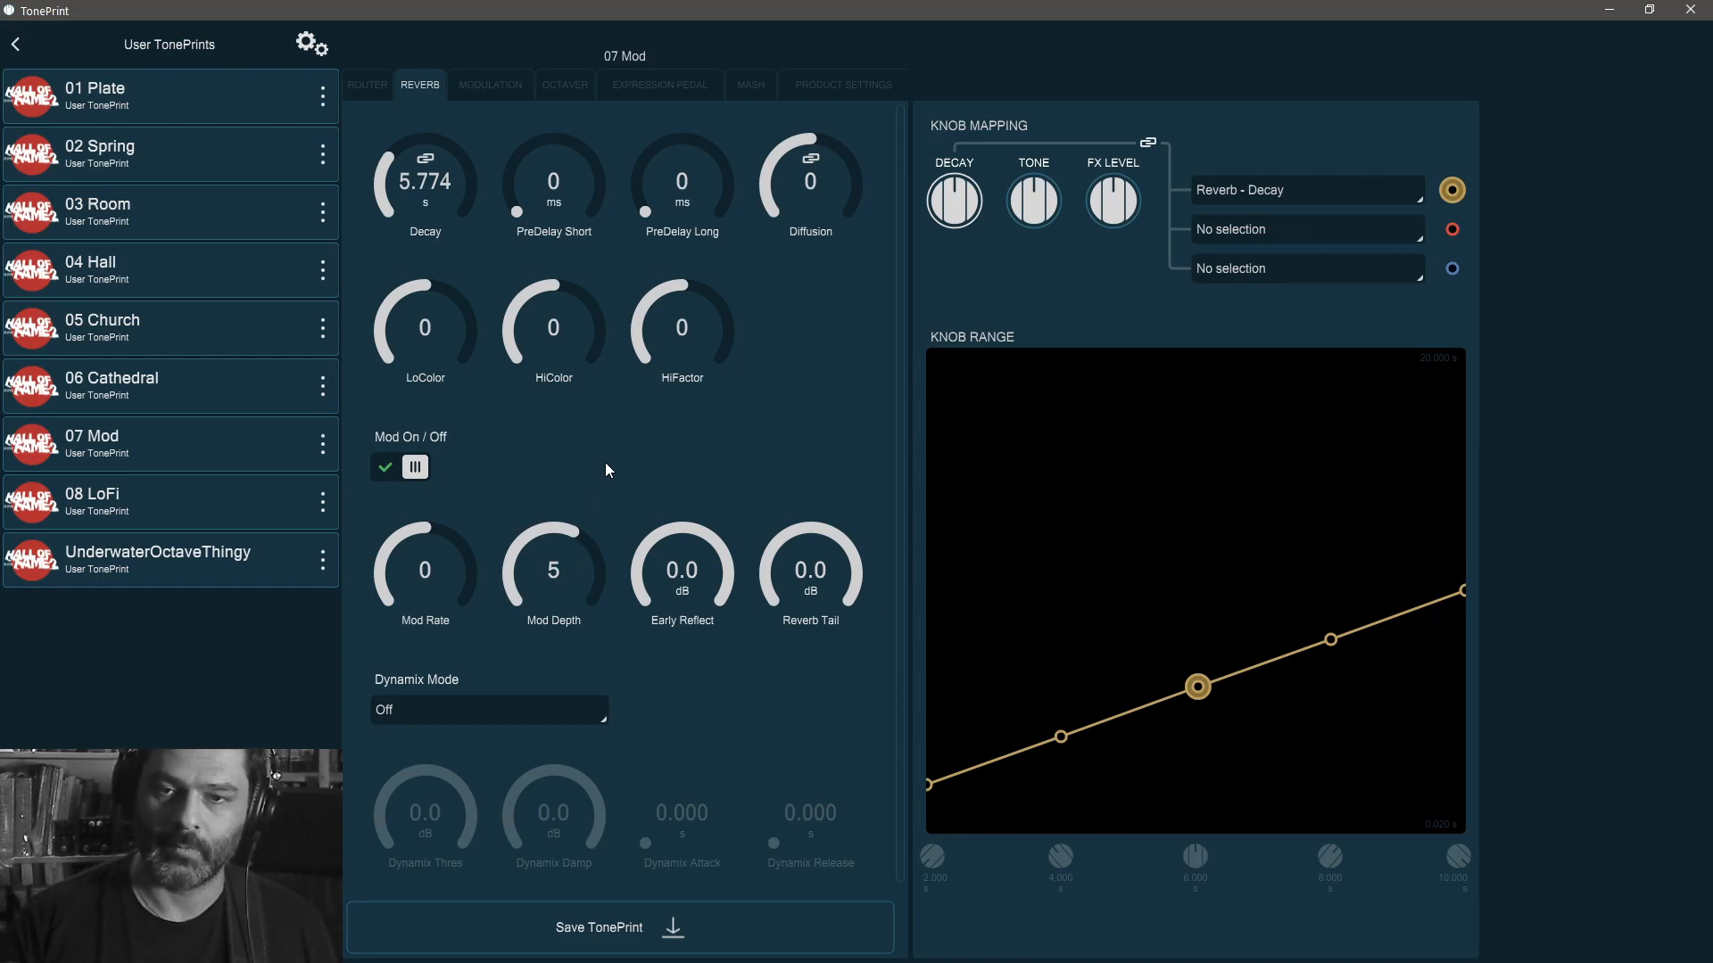
- Try Mod Rate at 24 with Mod Depth at -25, and Mod Rate at -25 with Mod Depth at 25
left_click_drag(446, 583, 472, 475)
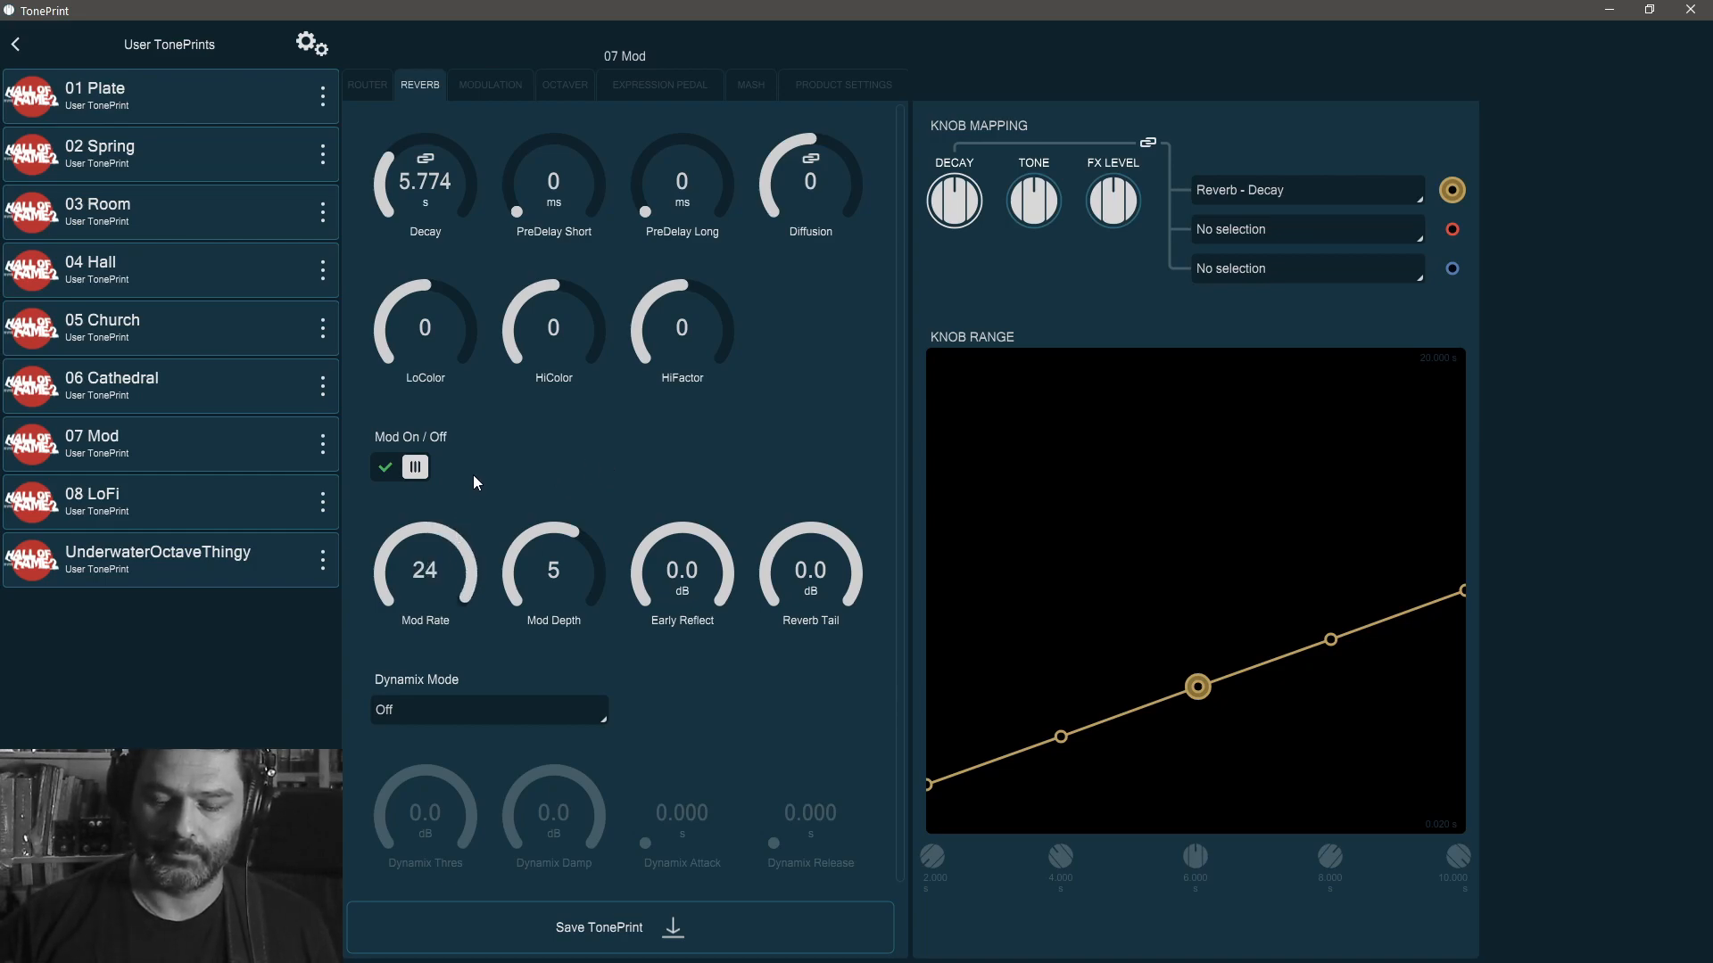
left_click_drag(596, 570, 508, 744)
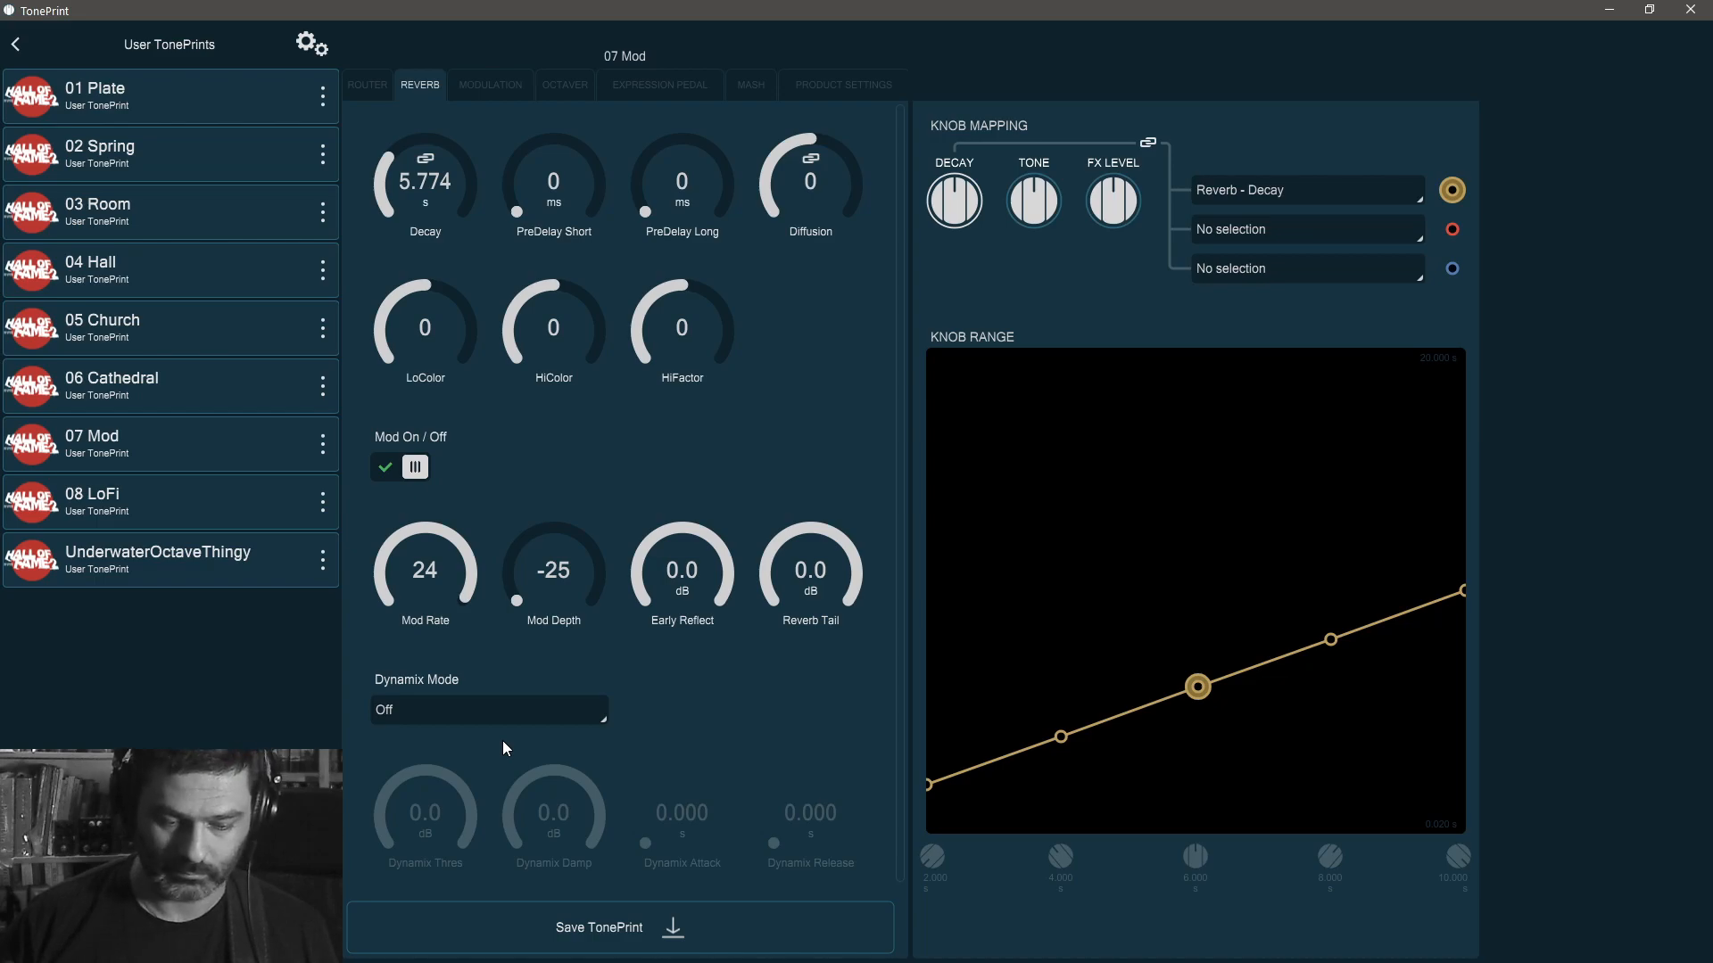
left_click_drag(462, 560, 476, 730)
left_click_drag(529, 575, 570, 330)
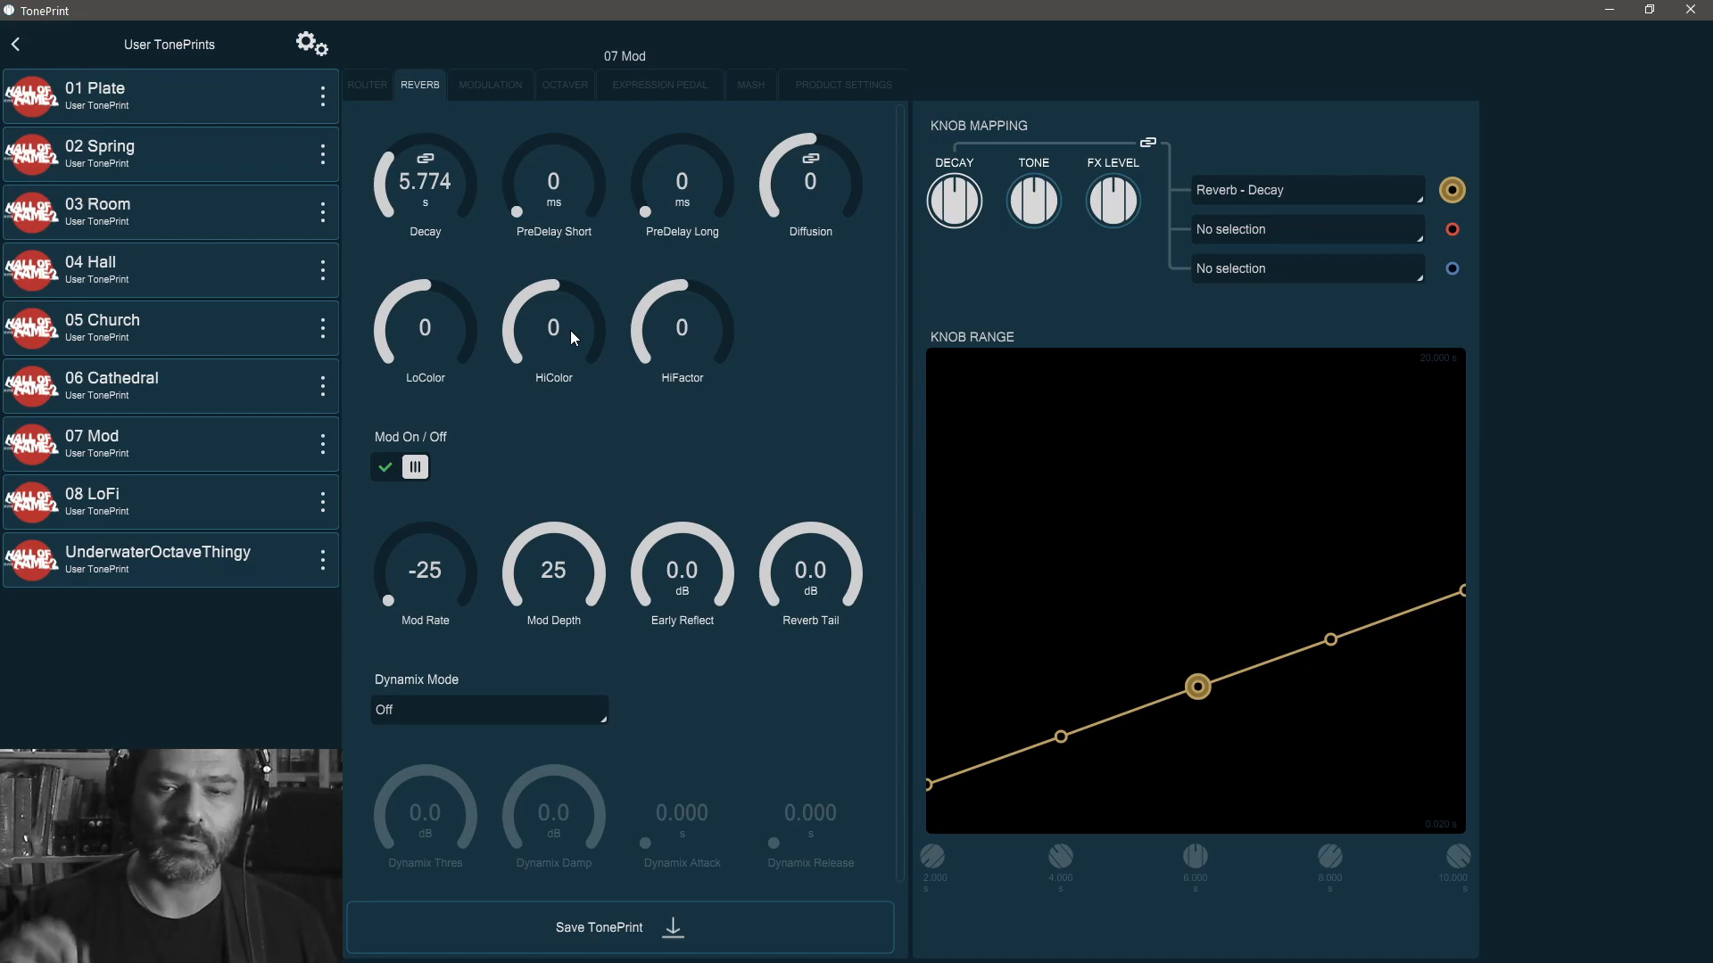
- Set Mod Rate to -16 and Mod Depth to 11, and turn the reverb modulation off
scroll(453, 559, "up", 6)
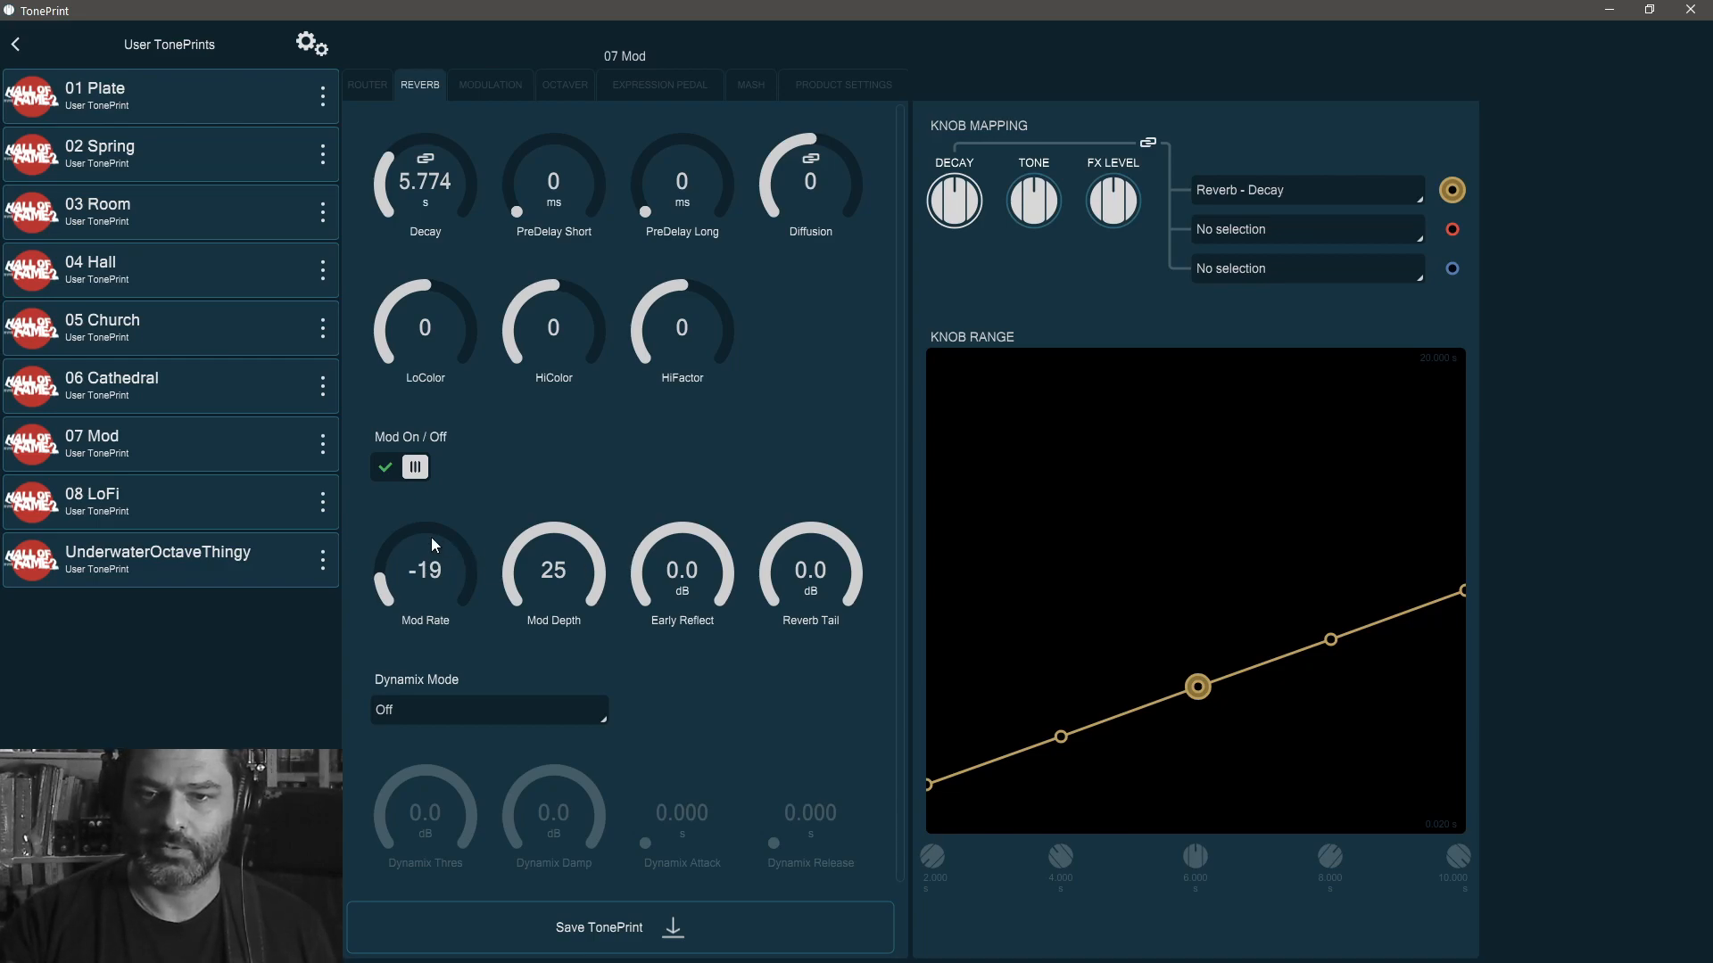
scroll(441, 566, "up", 2)
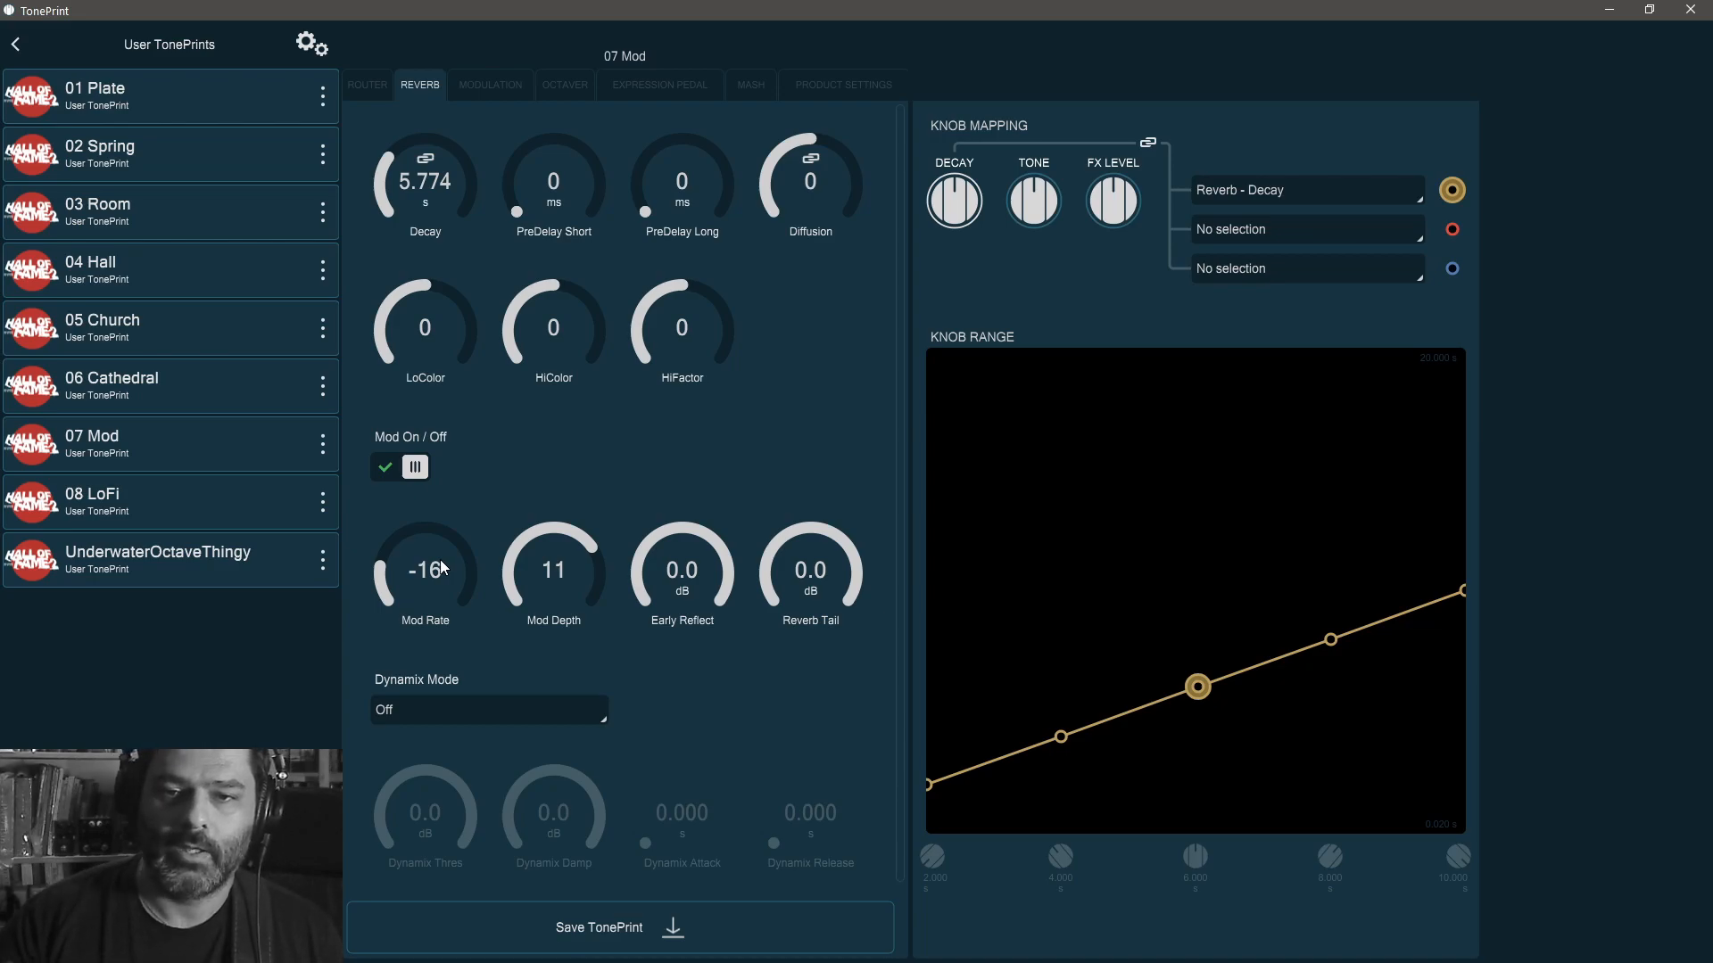
left_click(428, 460)
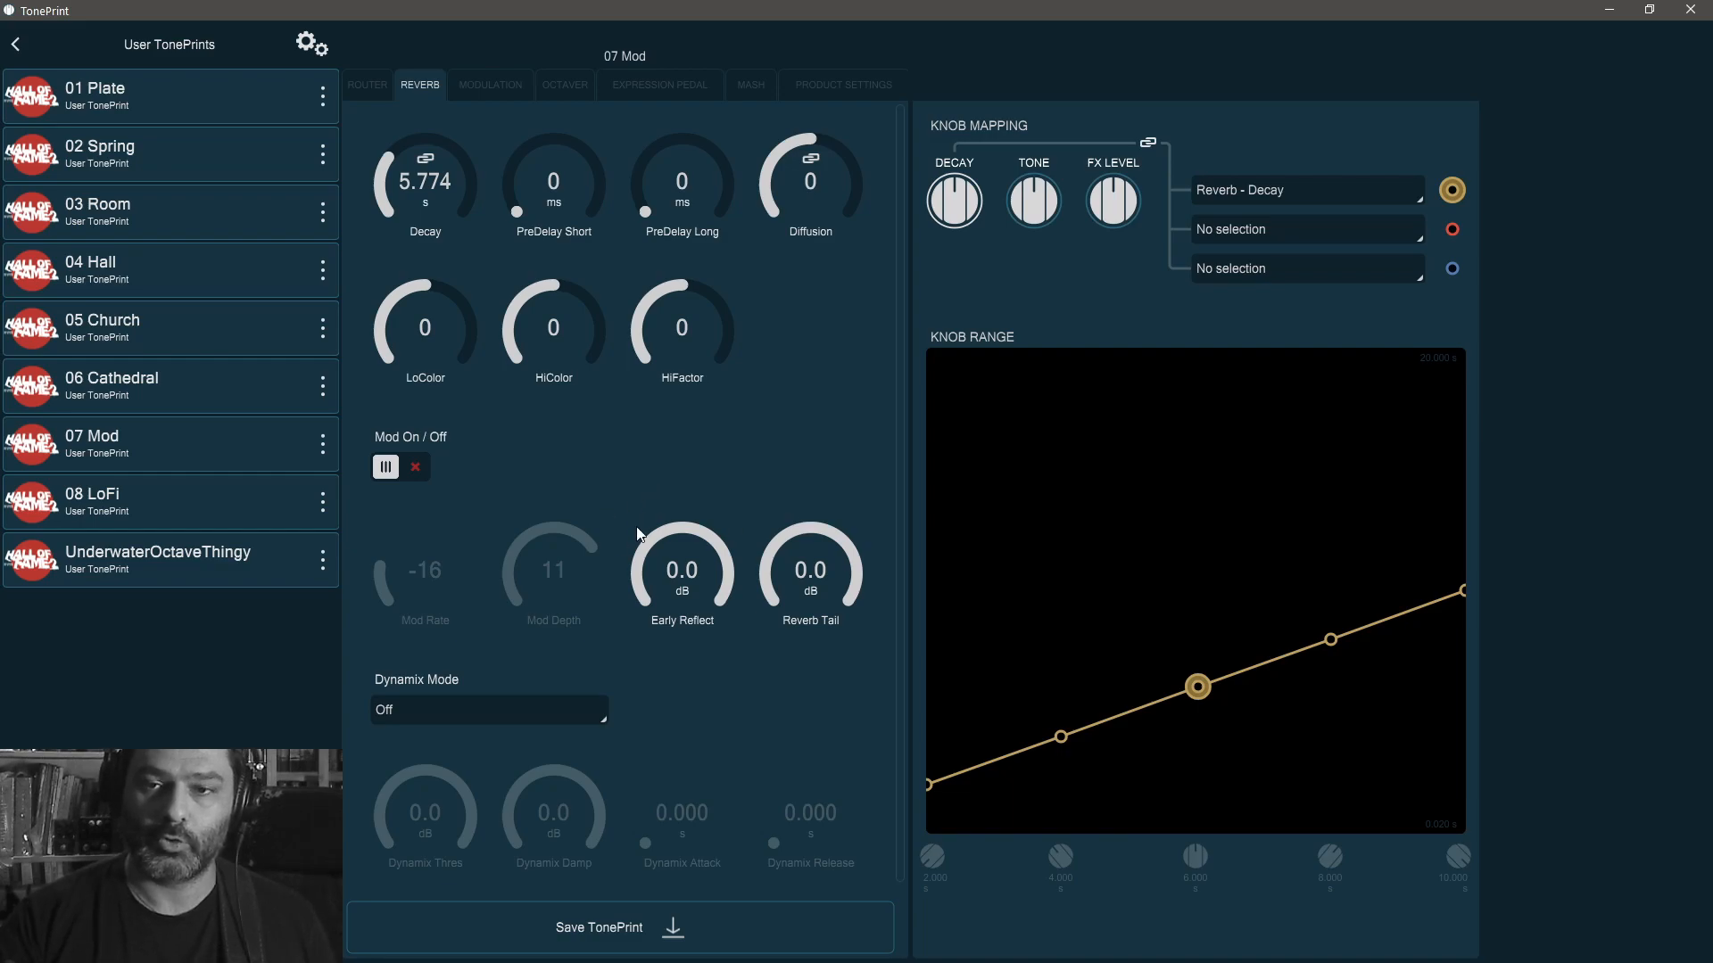
- Lower Reverb Tail to -24.5 dB, and compare Early Reflect at -24.5 dB and 0.0 dB
left_click_drag(630, 535, 748, 727)
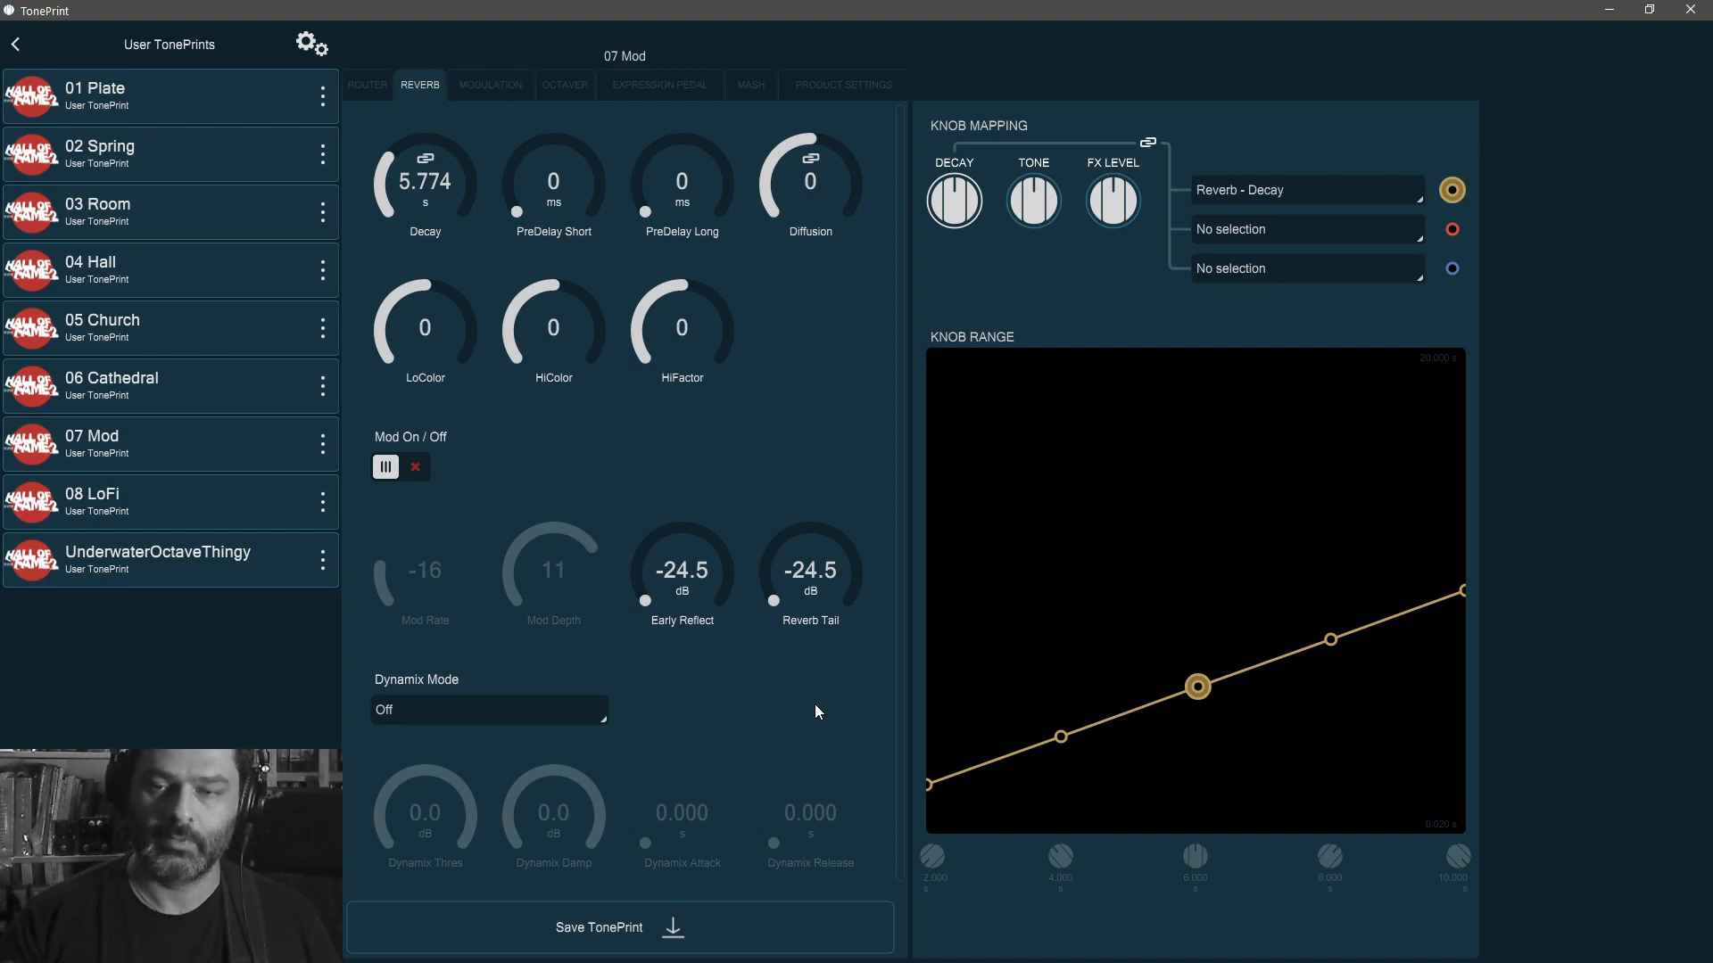
left_click_drag(687, 646, 701, 256)
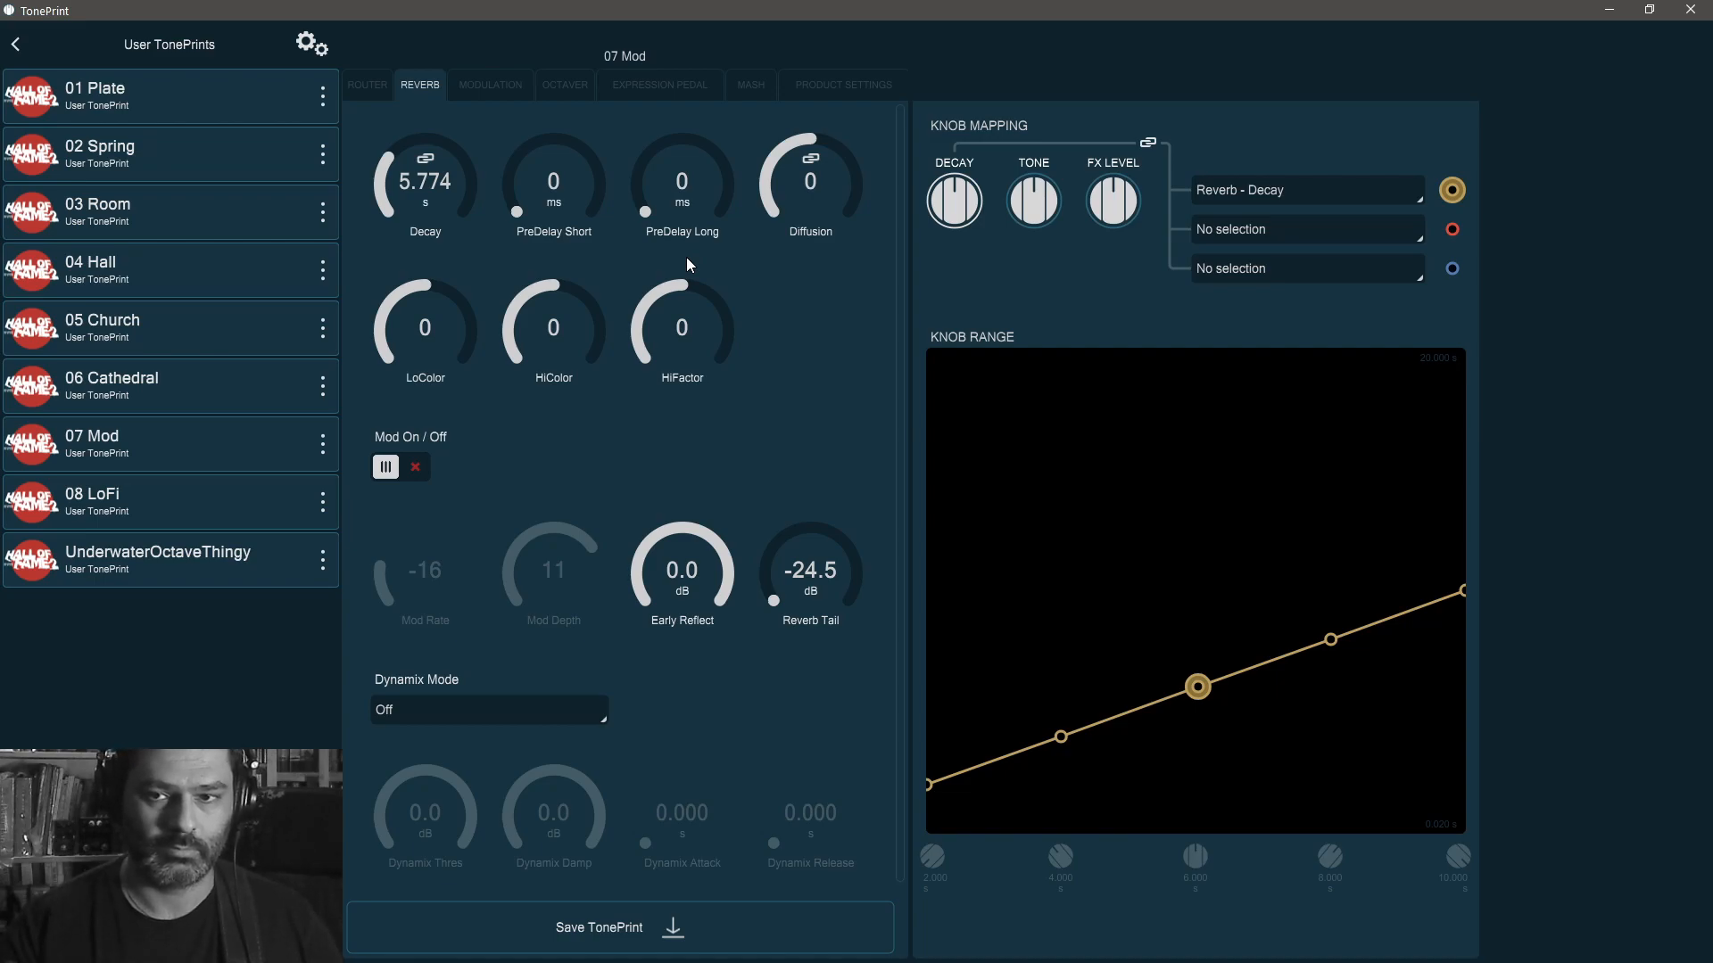
left_click_drag(682, 562, 687, 794)
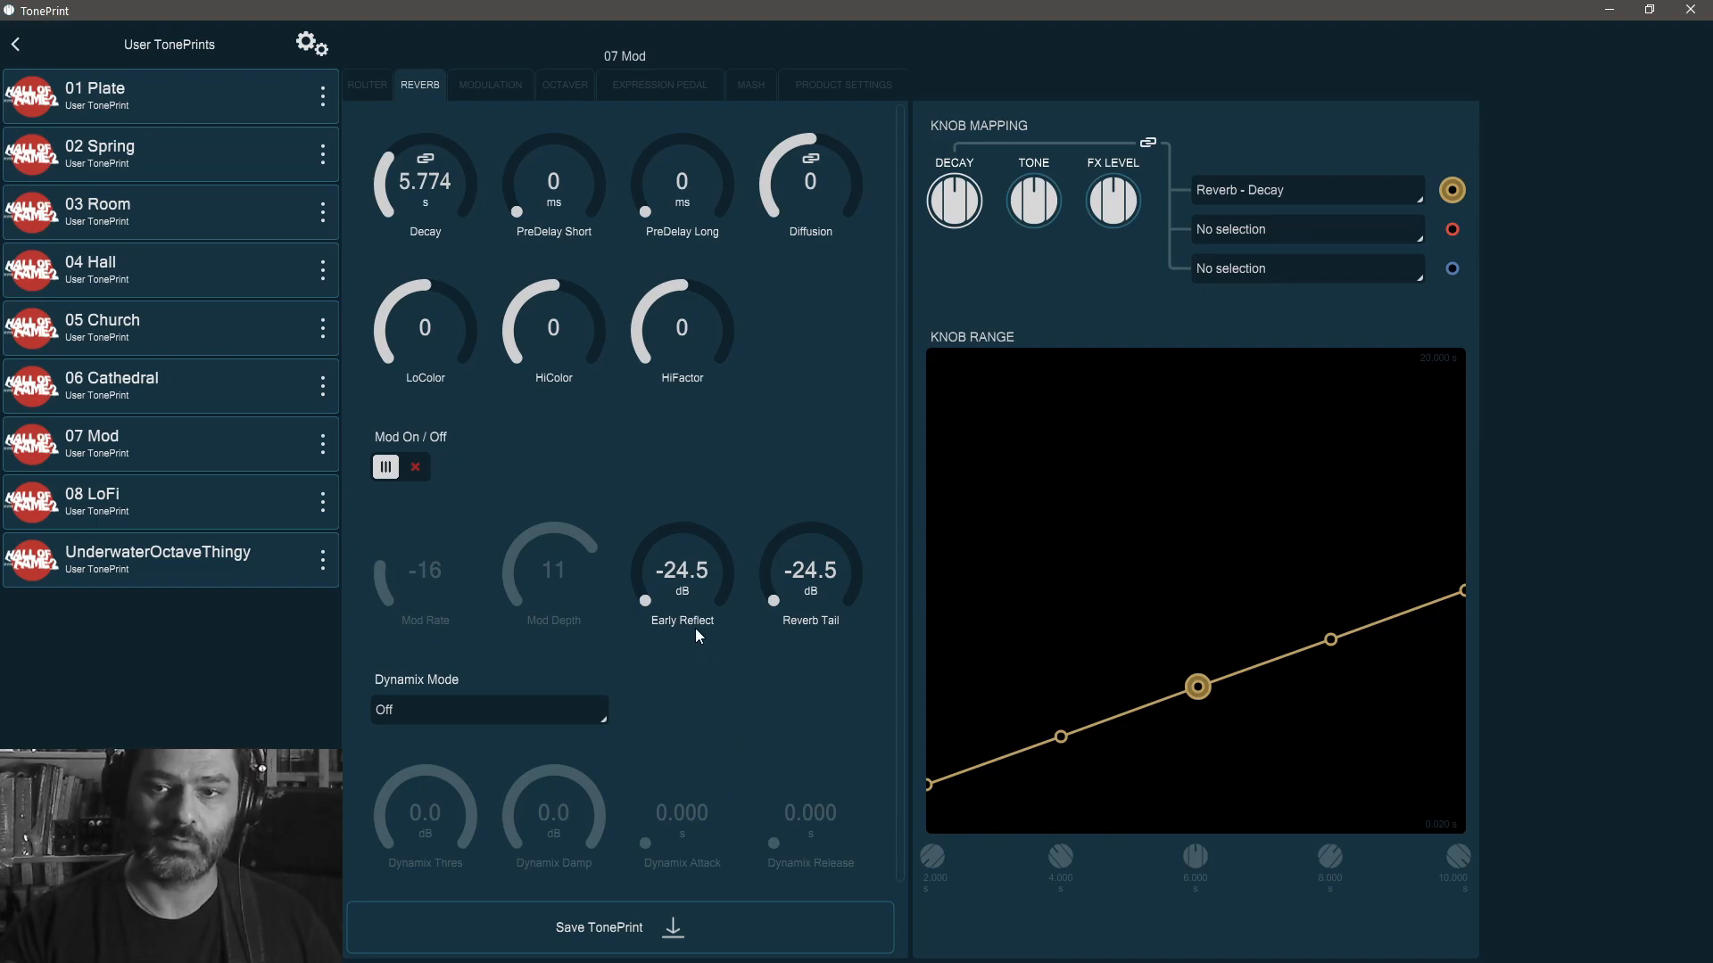
left_click_drag(695, 638, 699, 286)
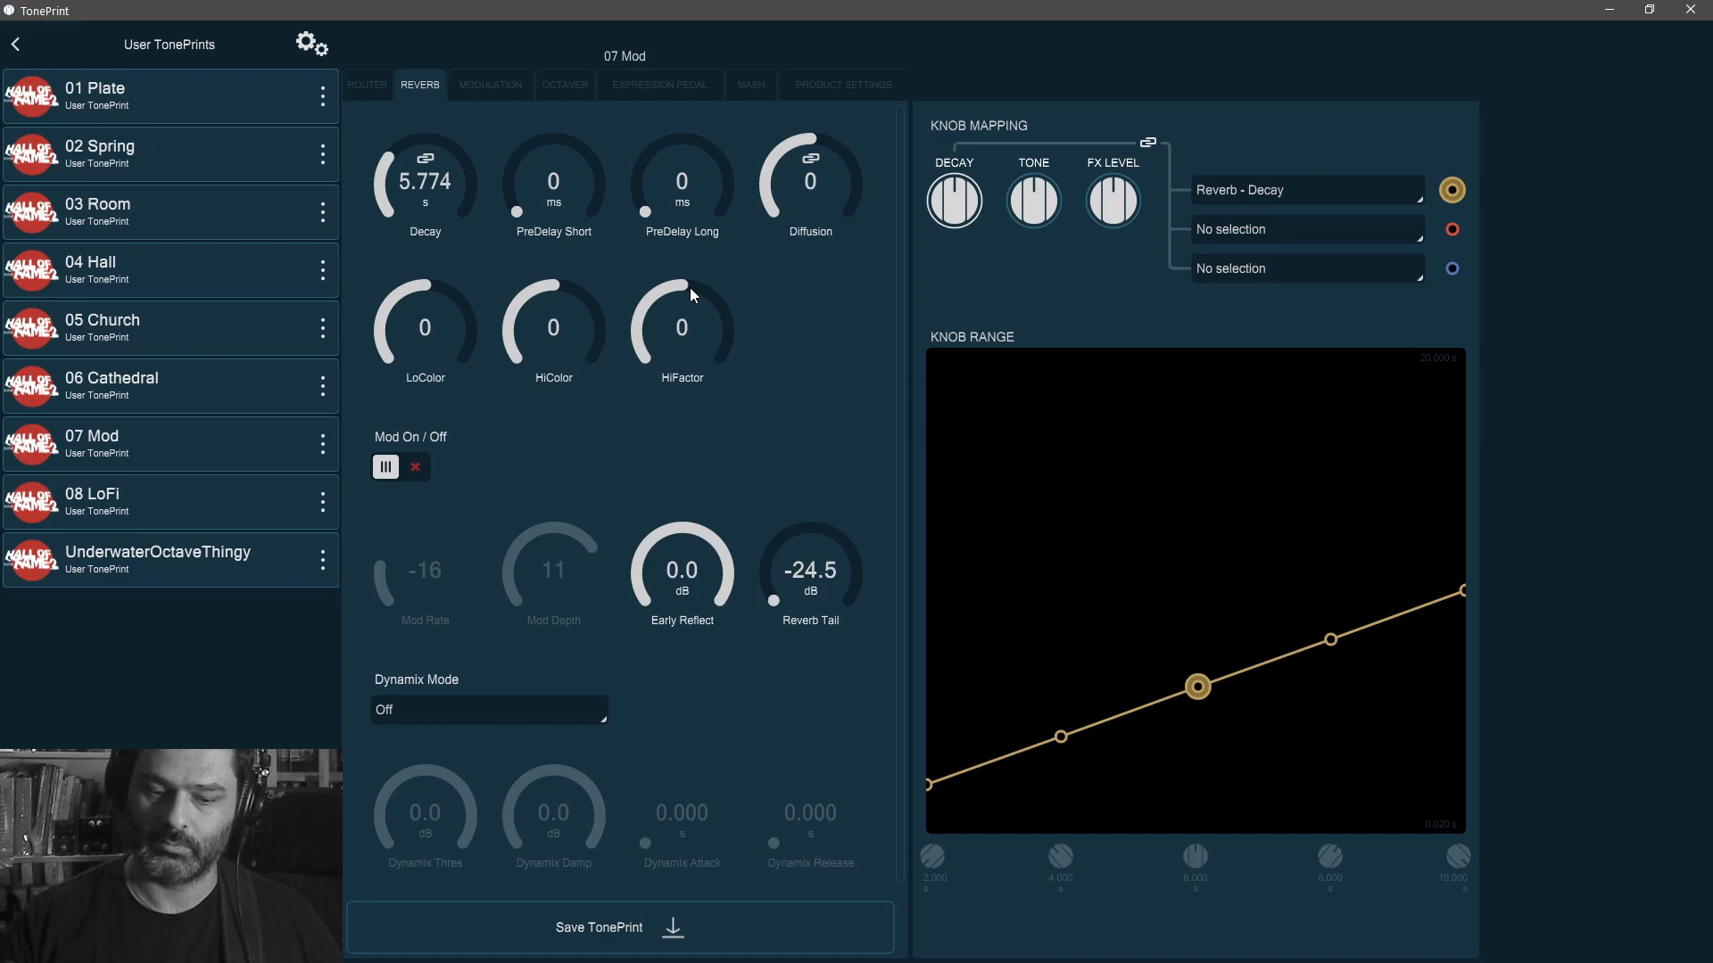
- Try PreDelay Short at 300, 14 and 84 ms, and set it to 25 ms
left_click_drag(568, 158, 559, 76)
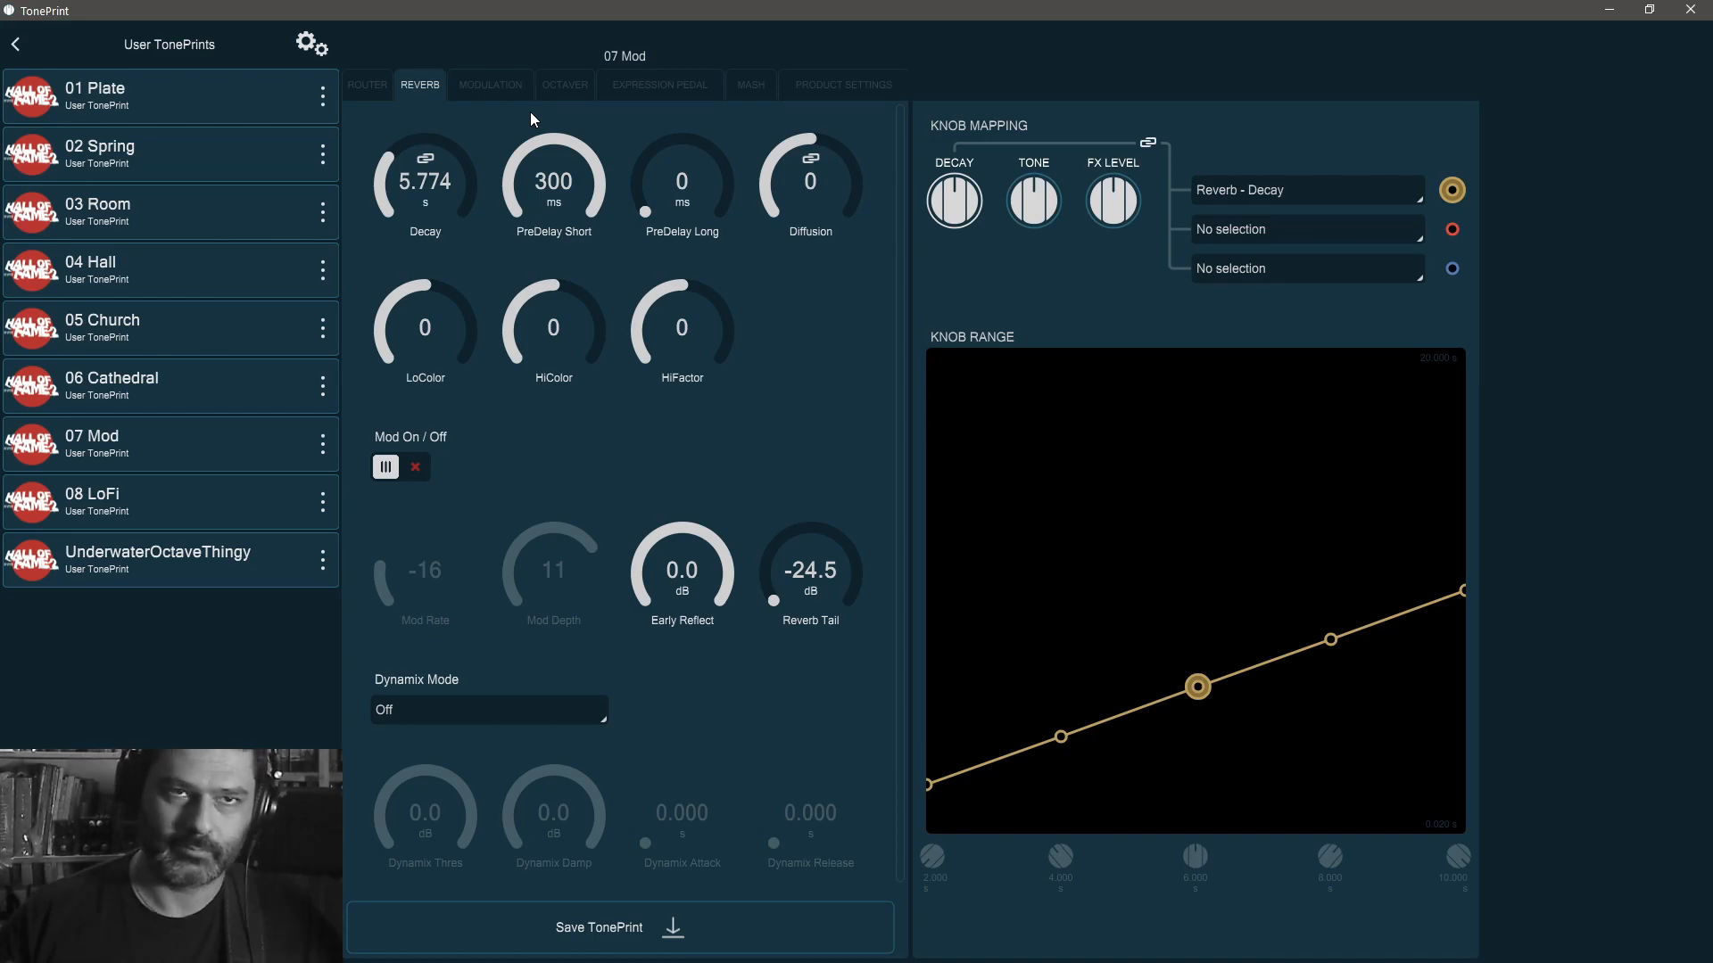
left_click_drag(527, 120, 575, 383)
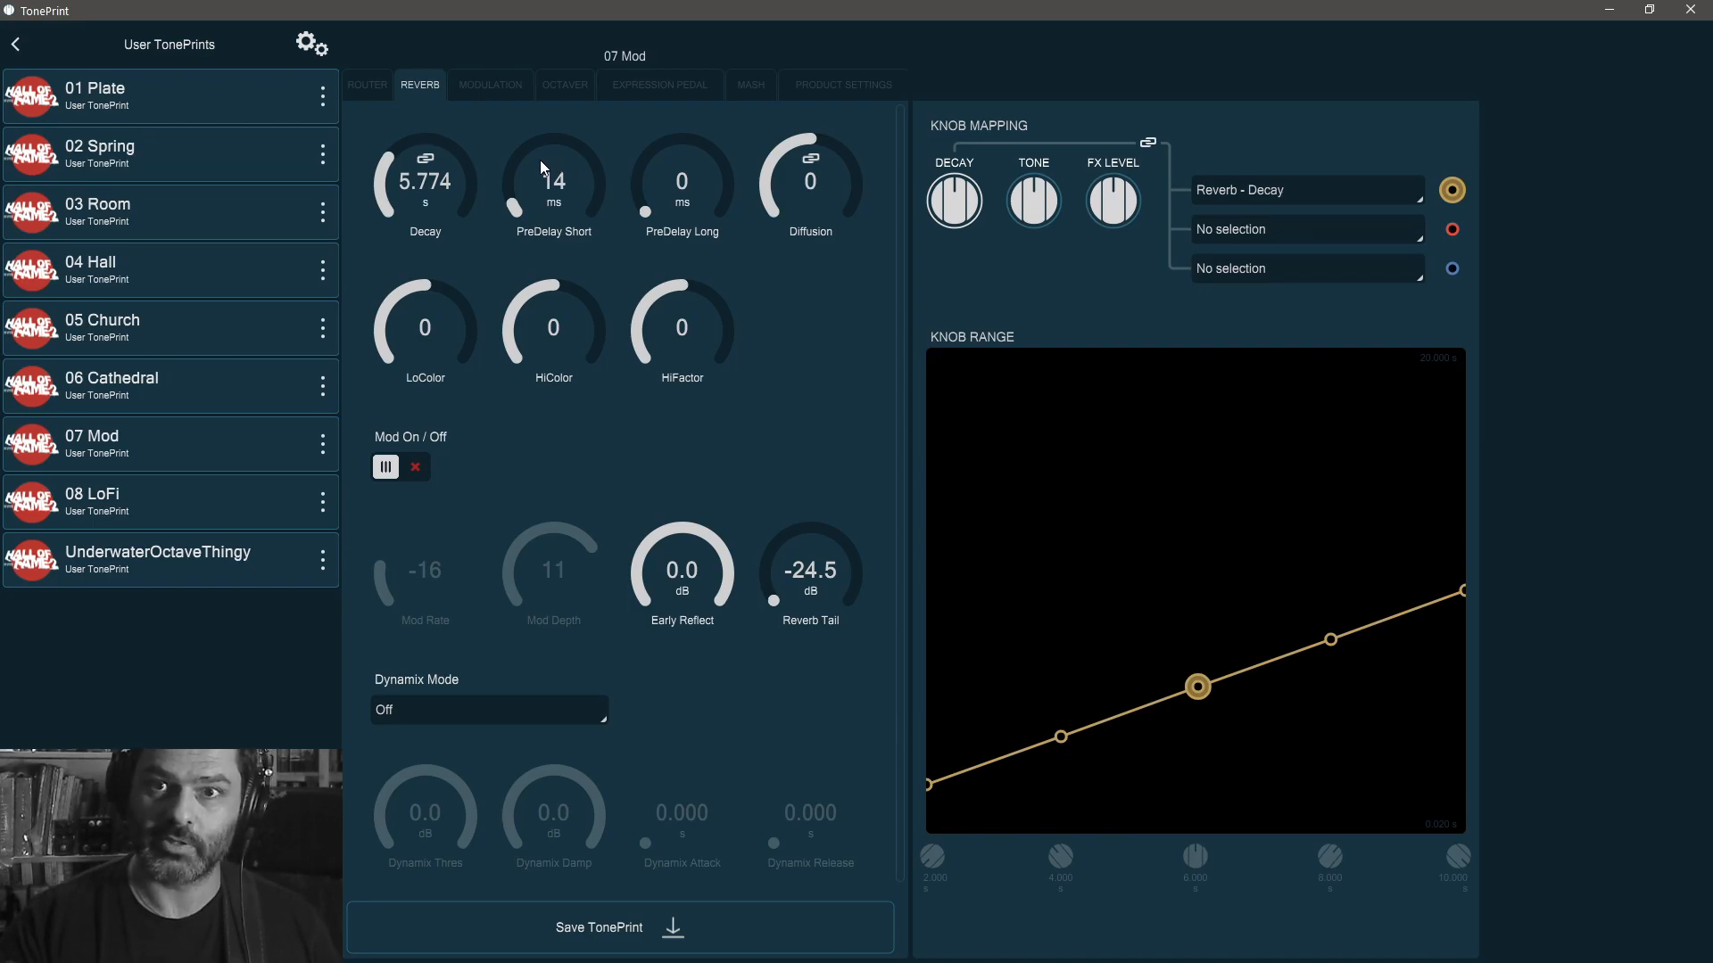
left_click_drag(560, 200, 561, 148)
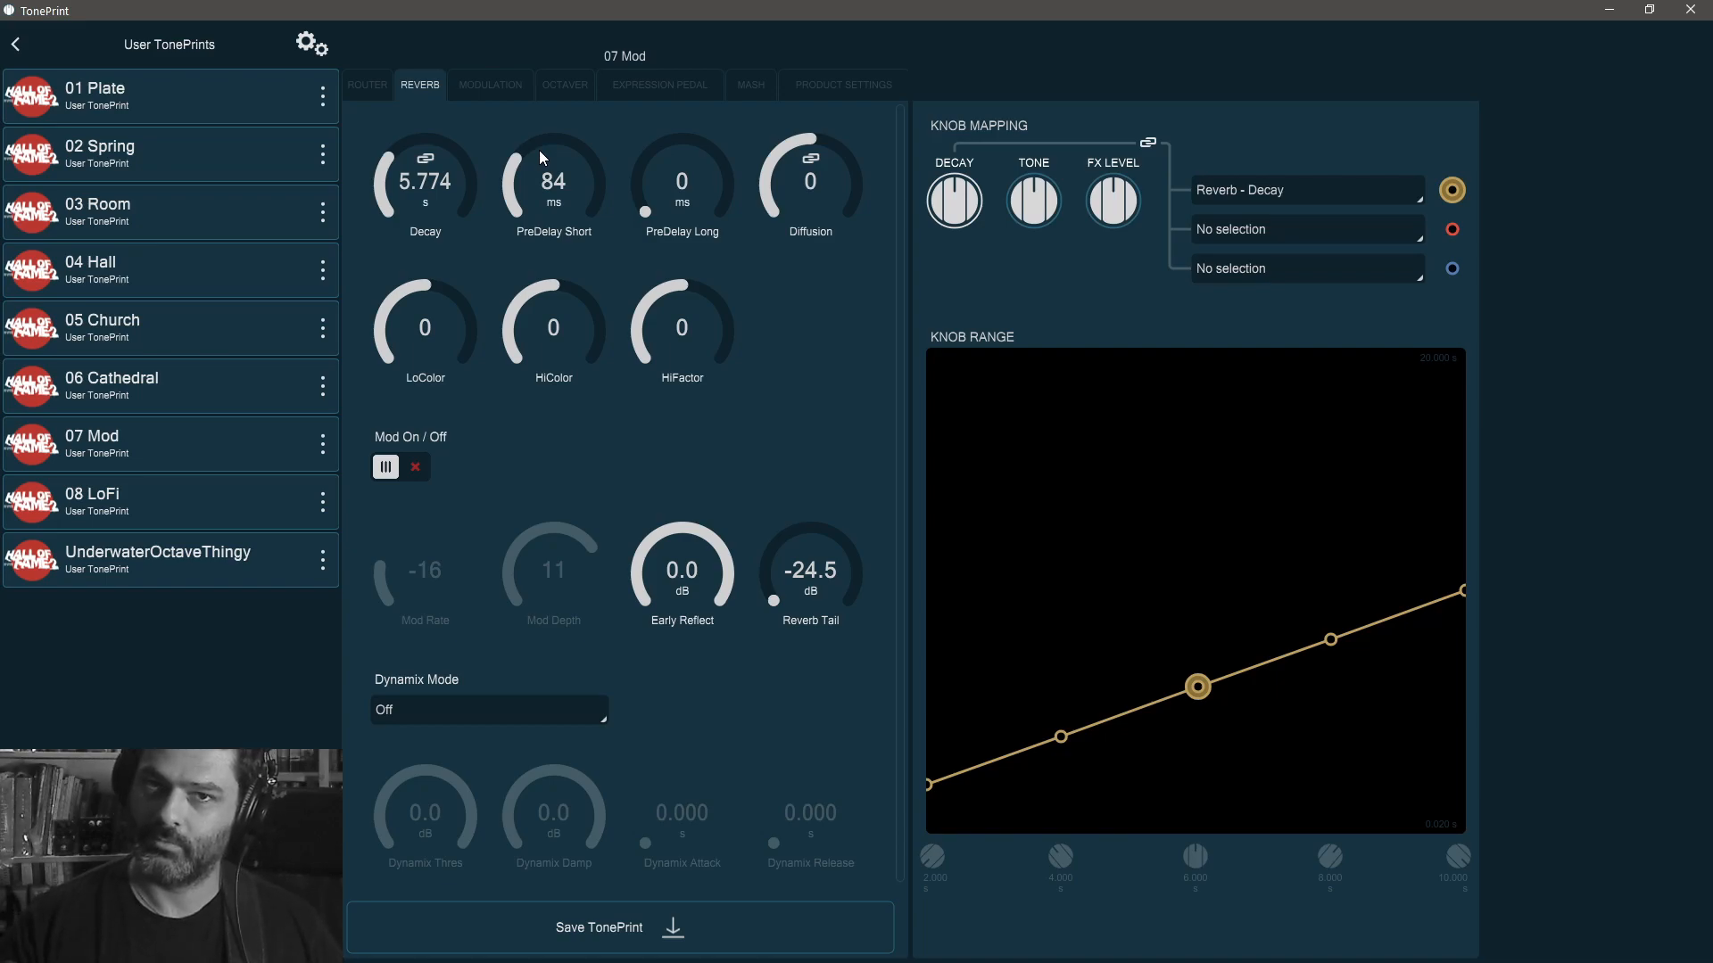
left_click_drag(580, 153, 570, 198)
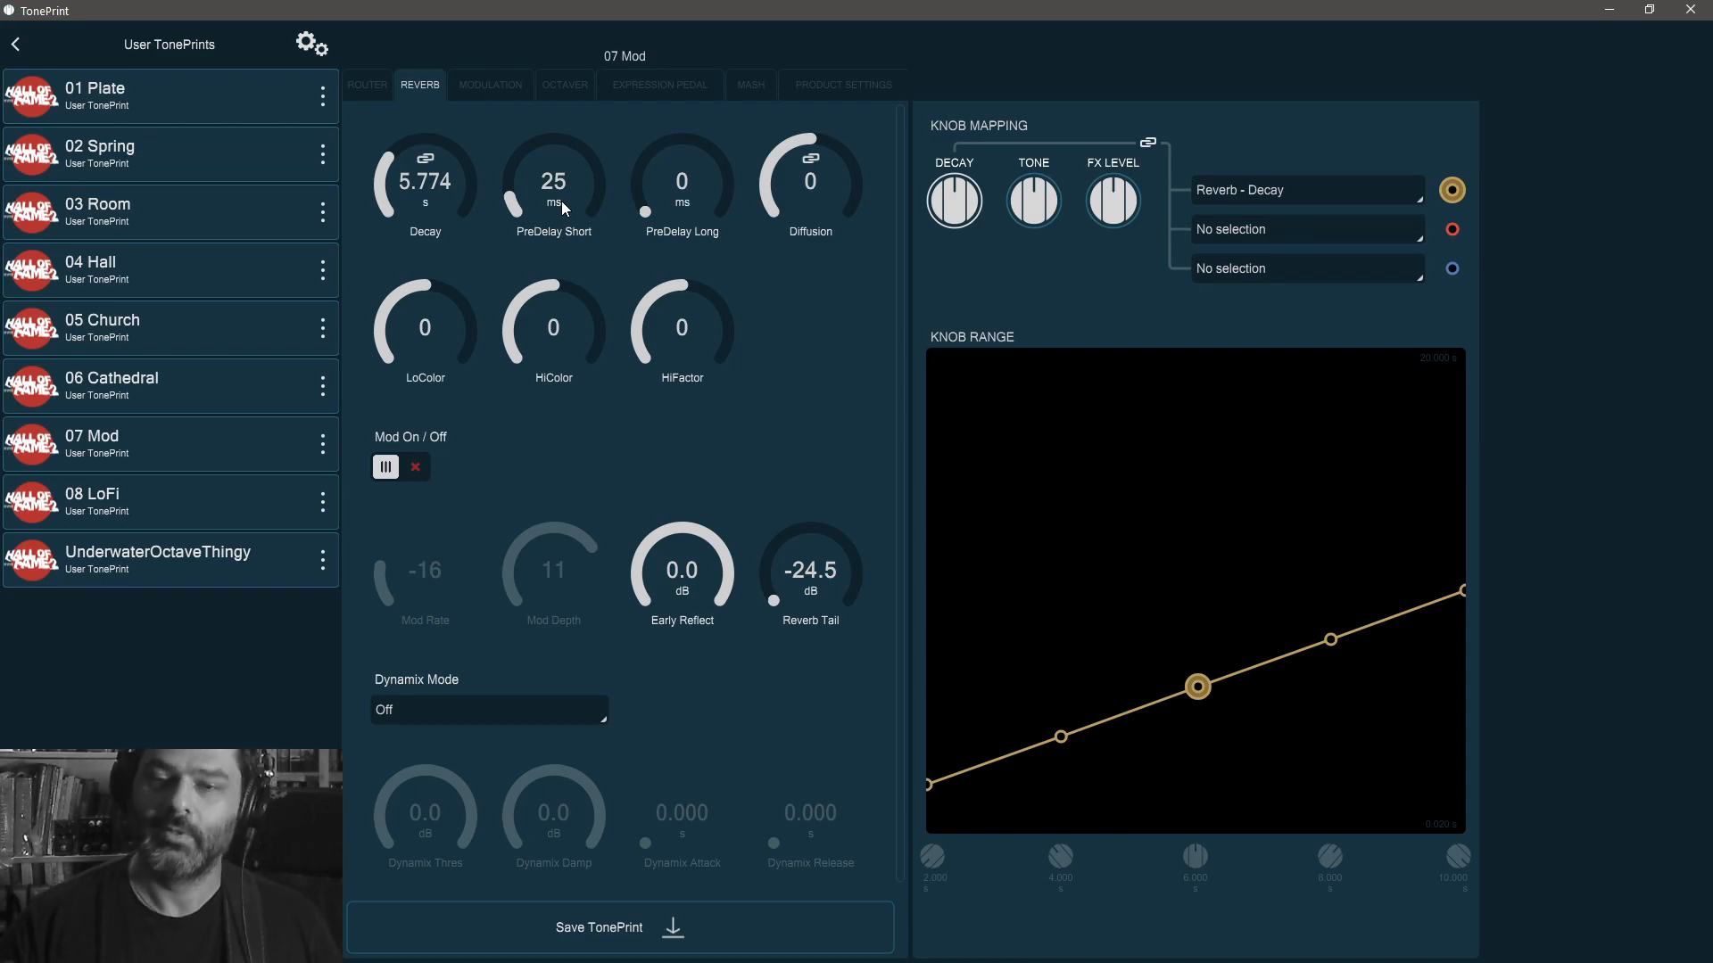
- Isolate the reverb tail by setting Early Reflect to -24.5 dB and Reverb Tail to 0.0 dB
left_click_drag(671, 593, 639, 758)
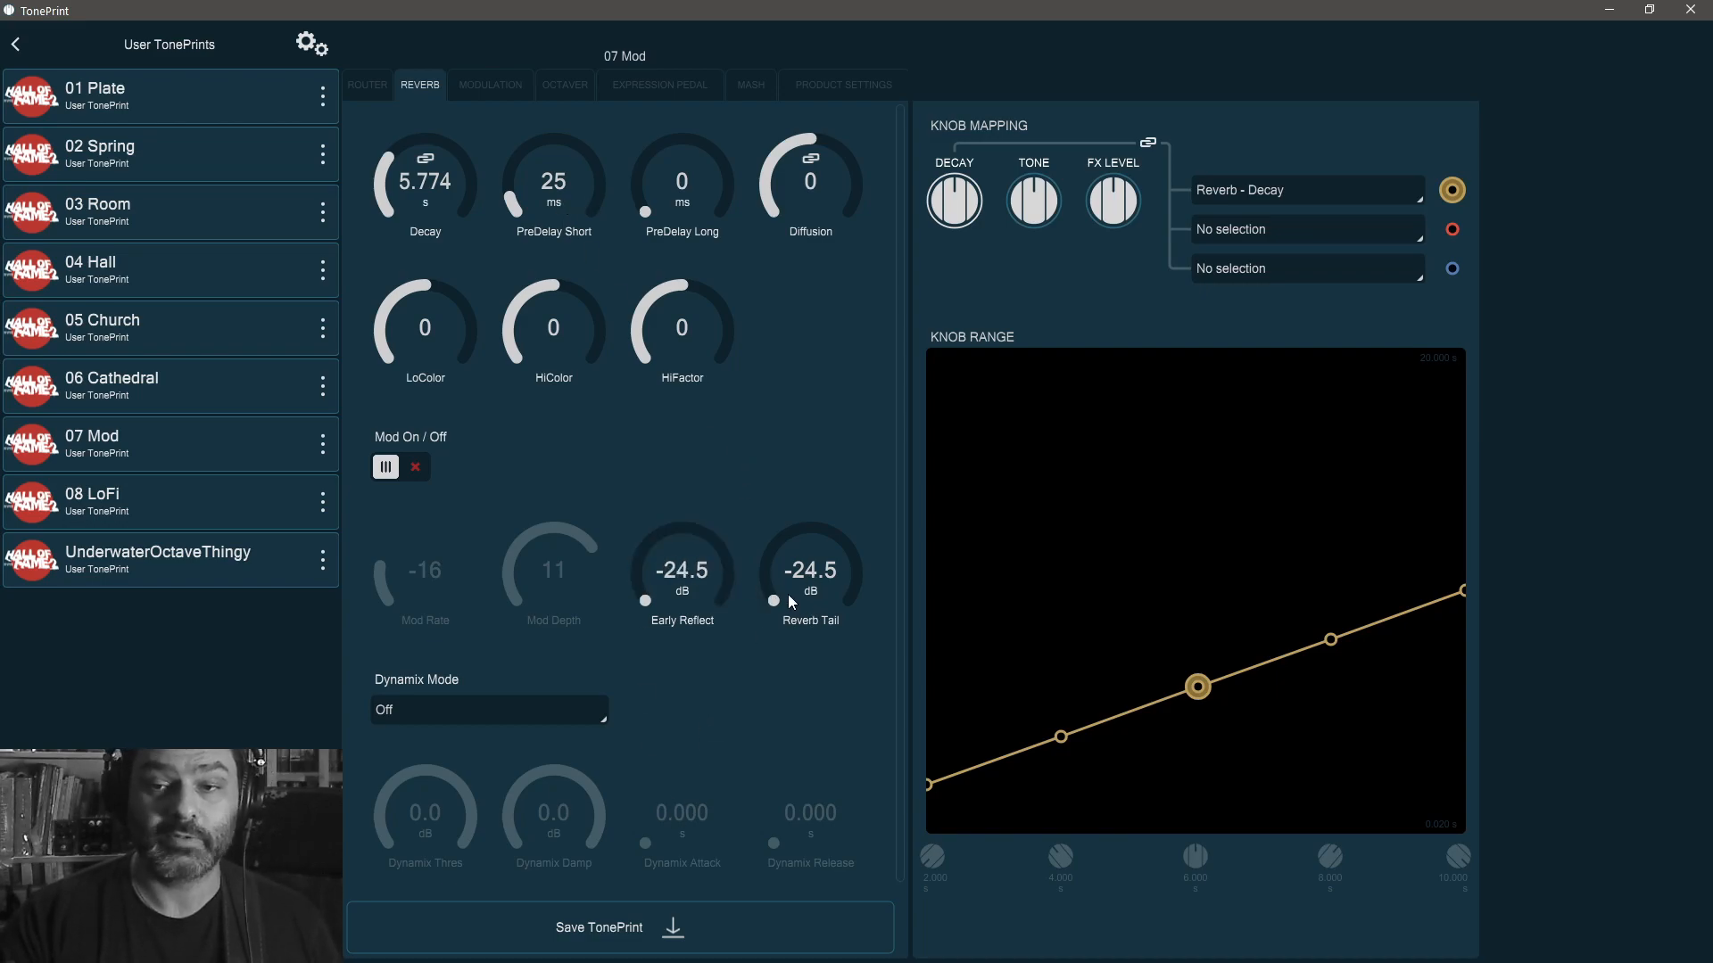
left_click_drag(818, 553, 832, 601)
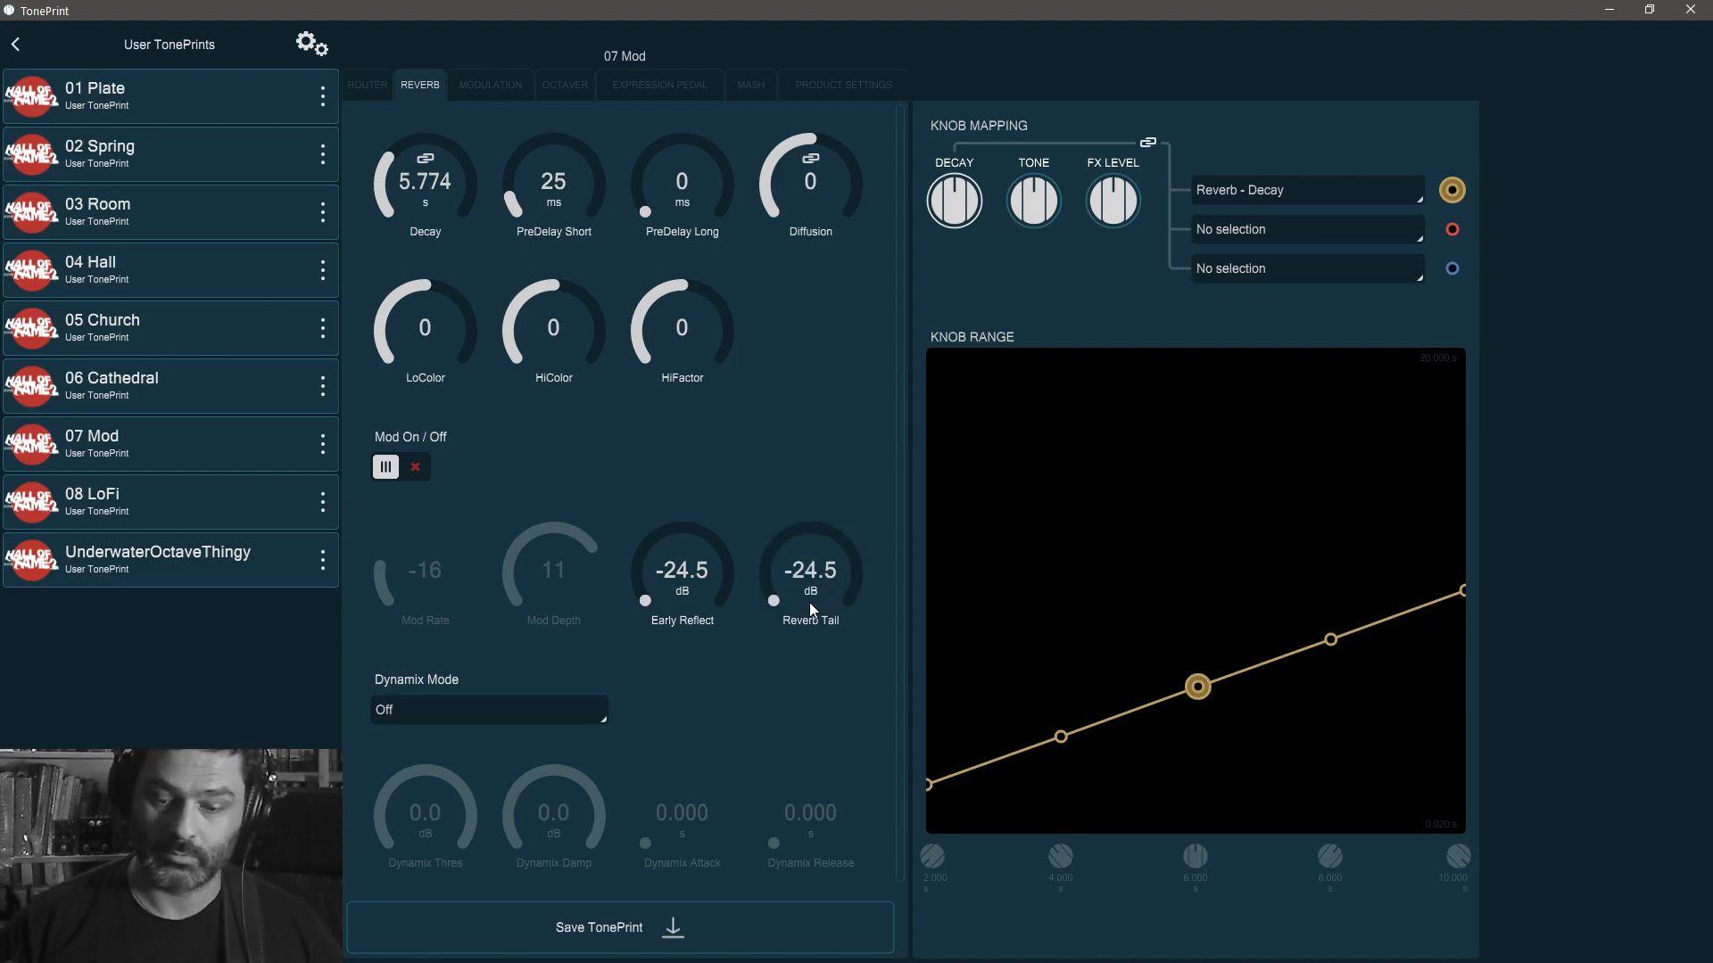
left_click_drag(820, 594, 810, 243)
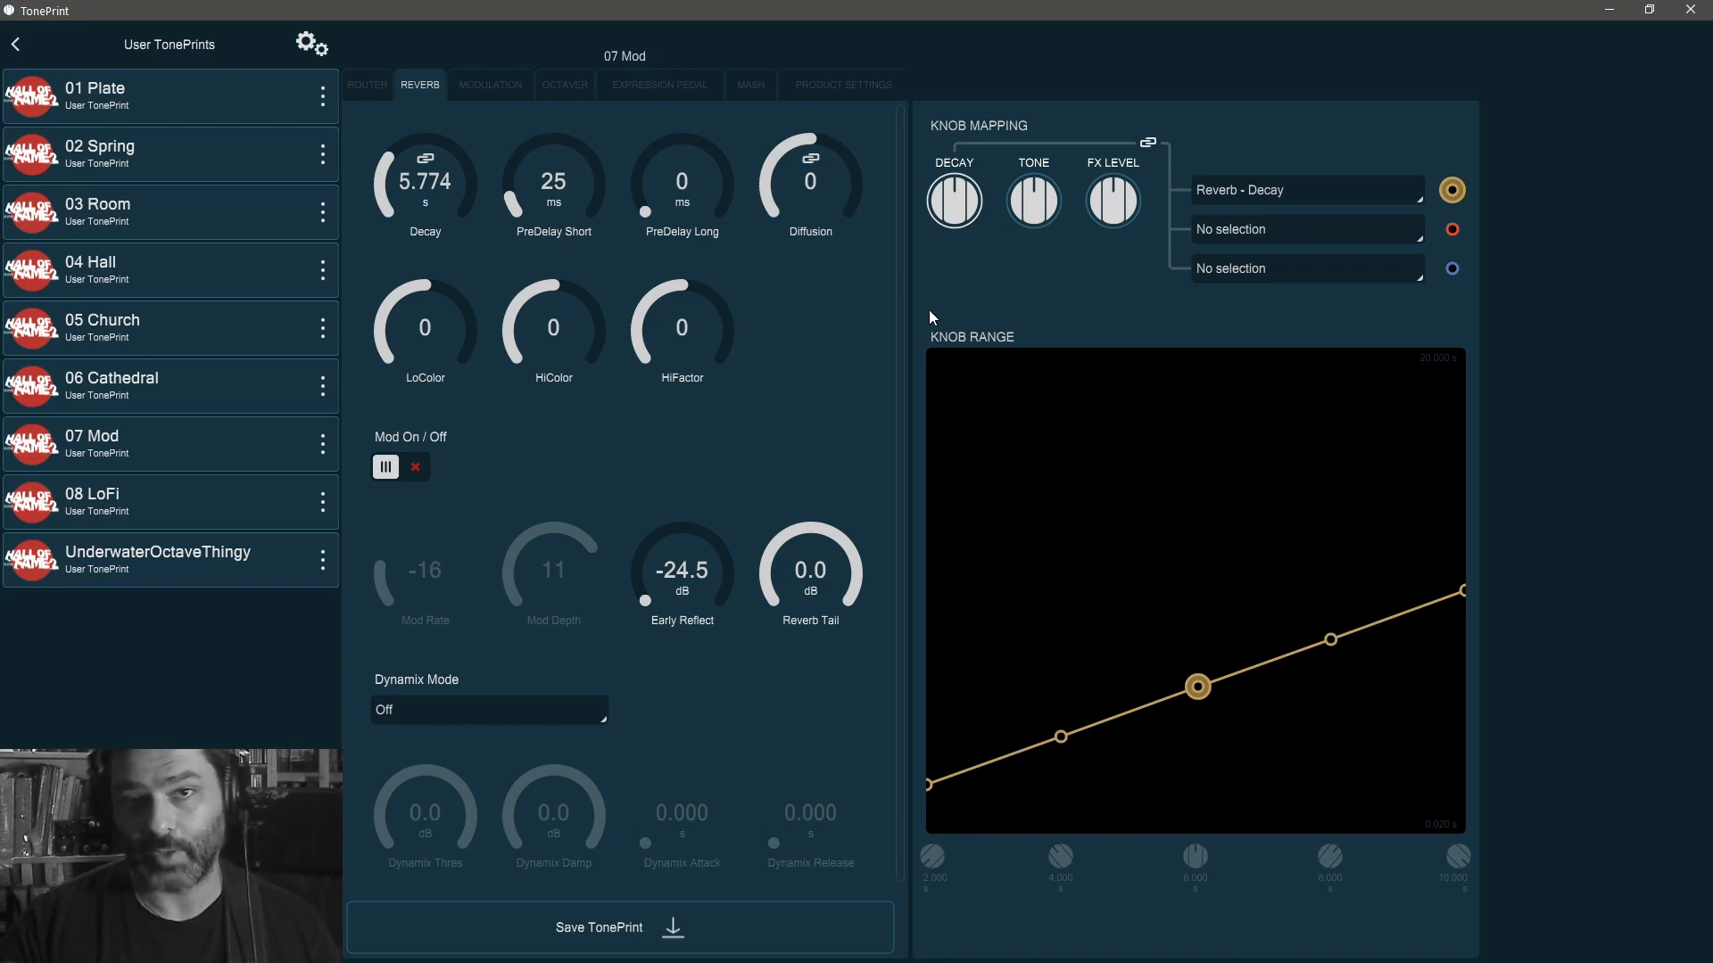
- Restore Early Reflect to 0.0 dB, and try Reverb Tail at -6.0 dB before returning it to 0.0 dB
left_click_drag(683, 571, 697, 286)
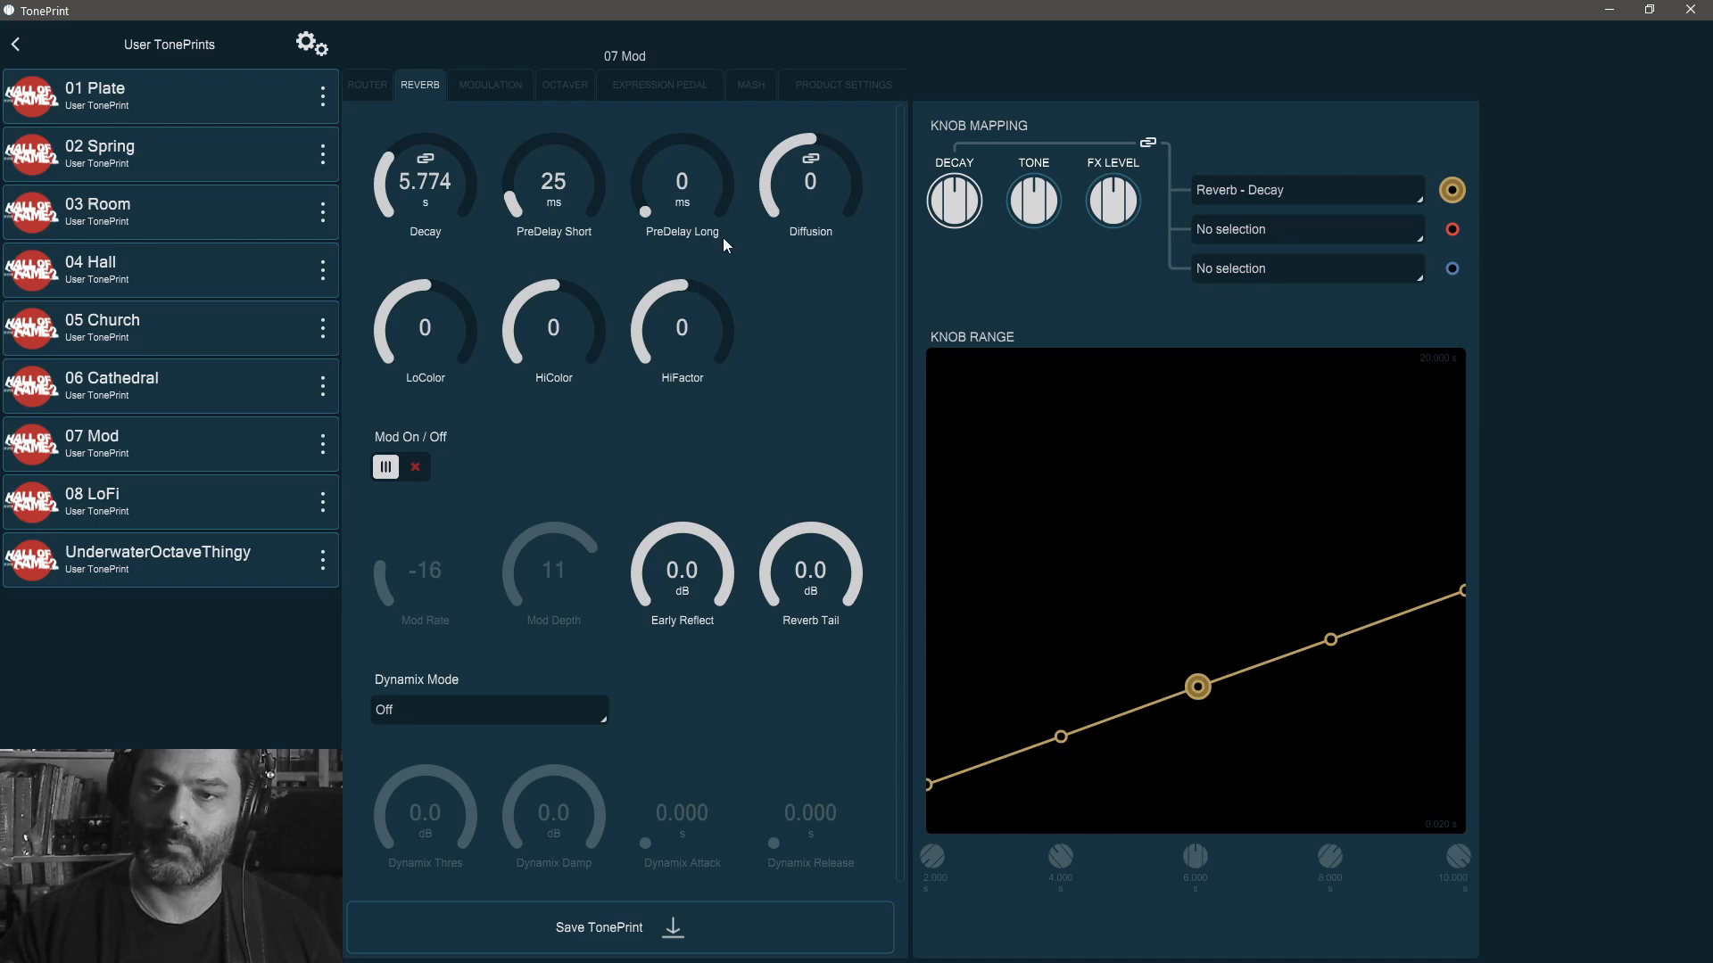
left_click_drag(843, 557, 843, 576)
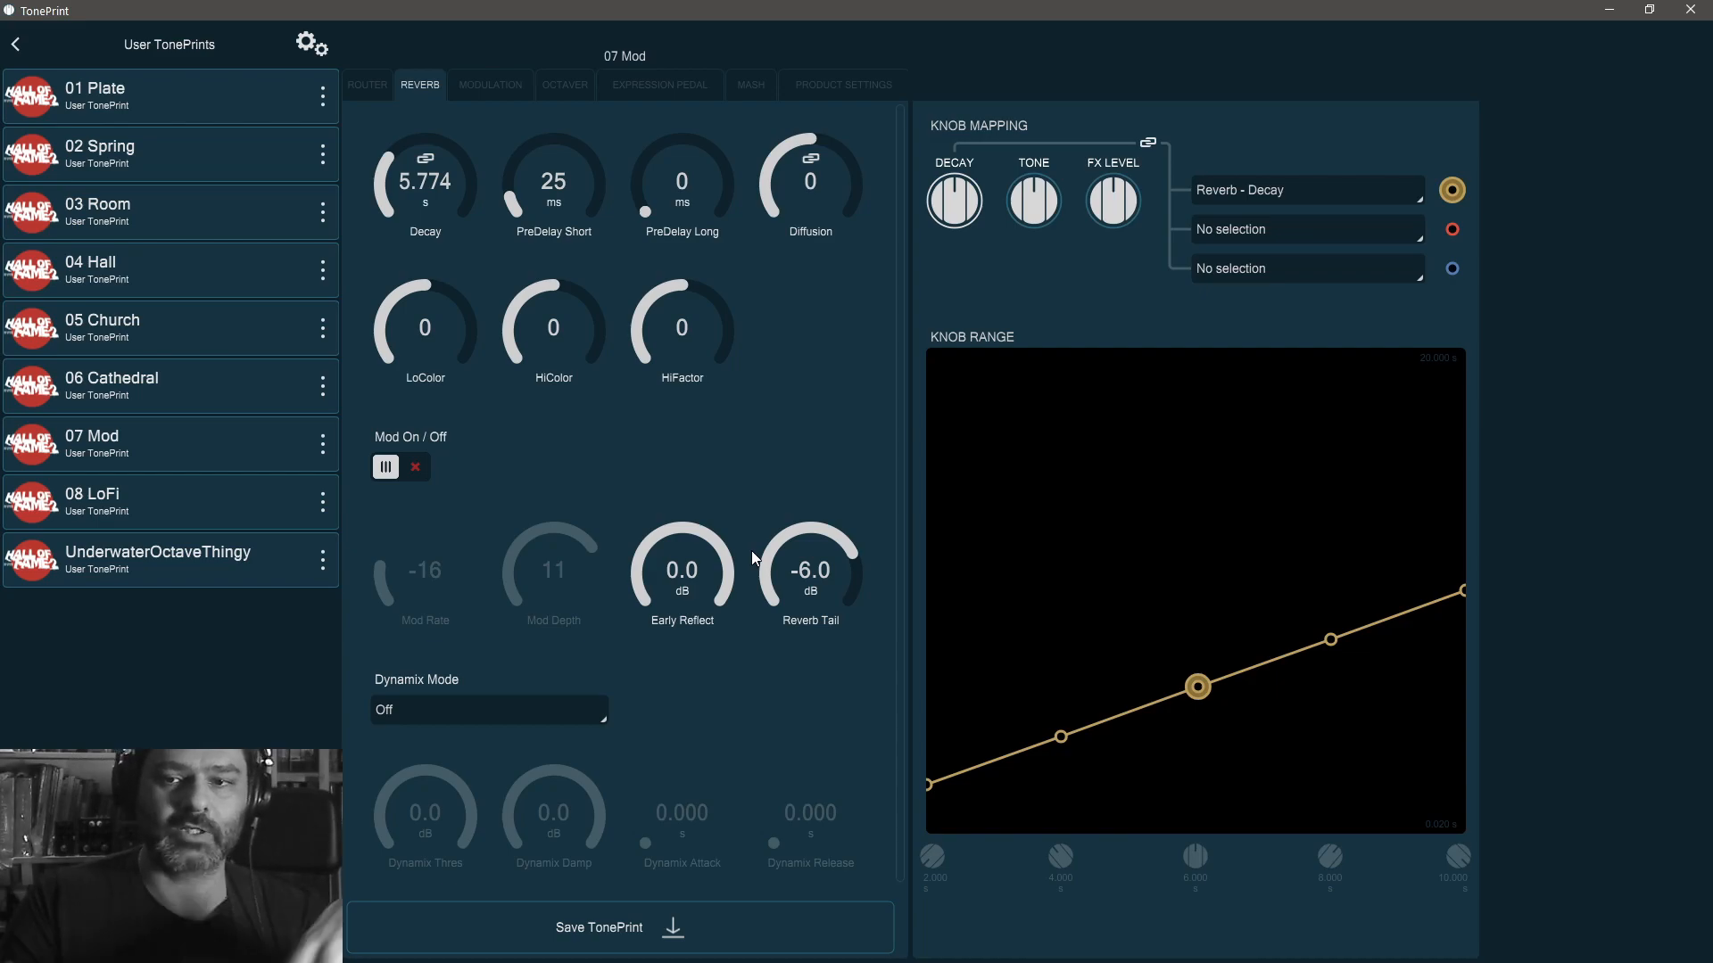
left_click_drag(780, 535, 794, 496)
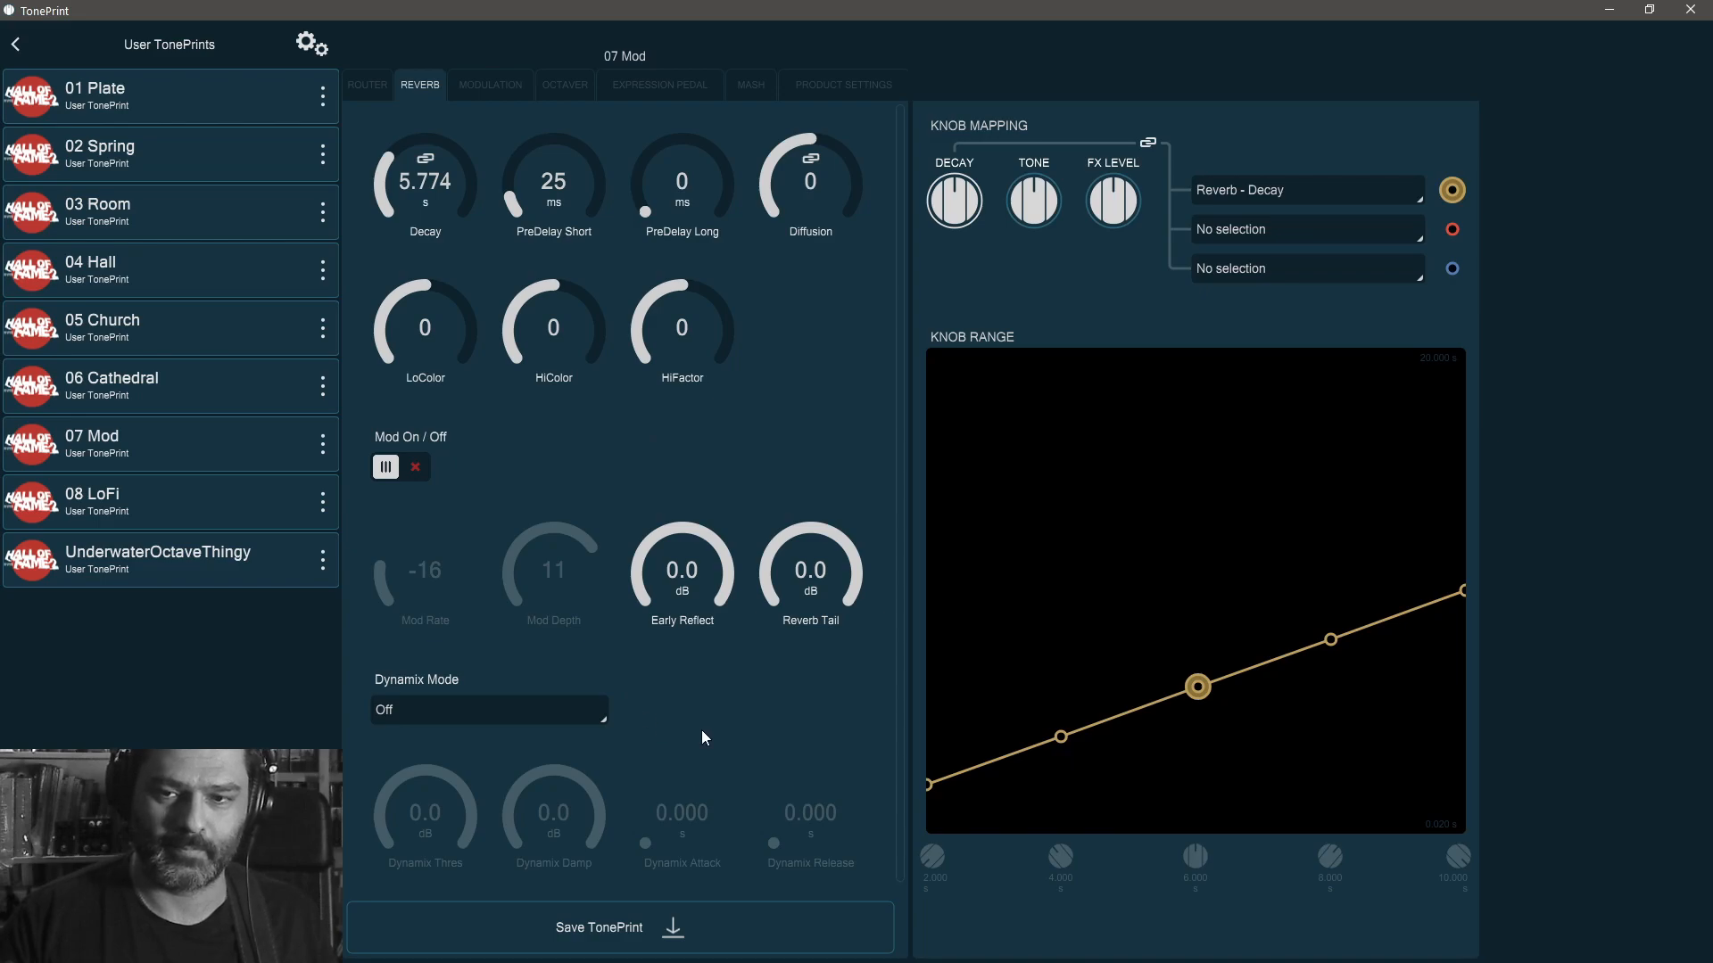
- Set Dynamix Mode to Positive with Dynamix Thres -40.0 dB, Damp -60.0 dB, Attack 0.048 s and Release 0.424 s
left_click(596, 714)
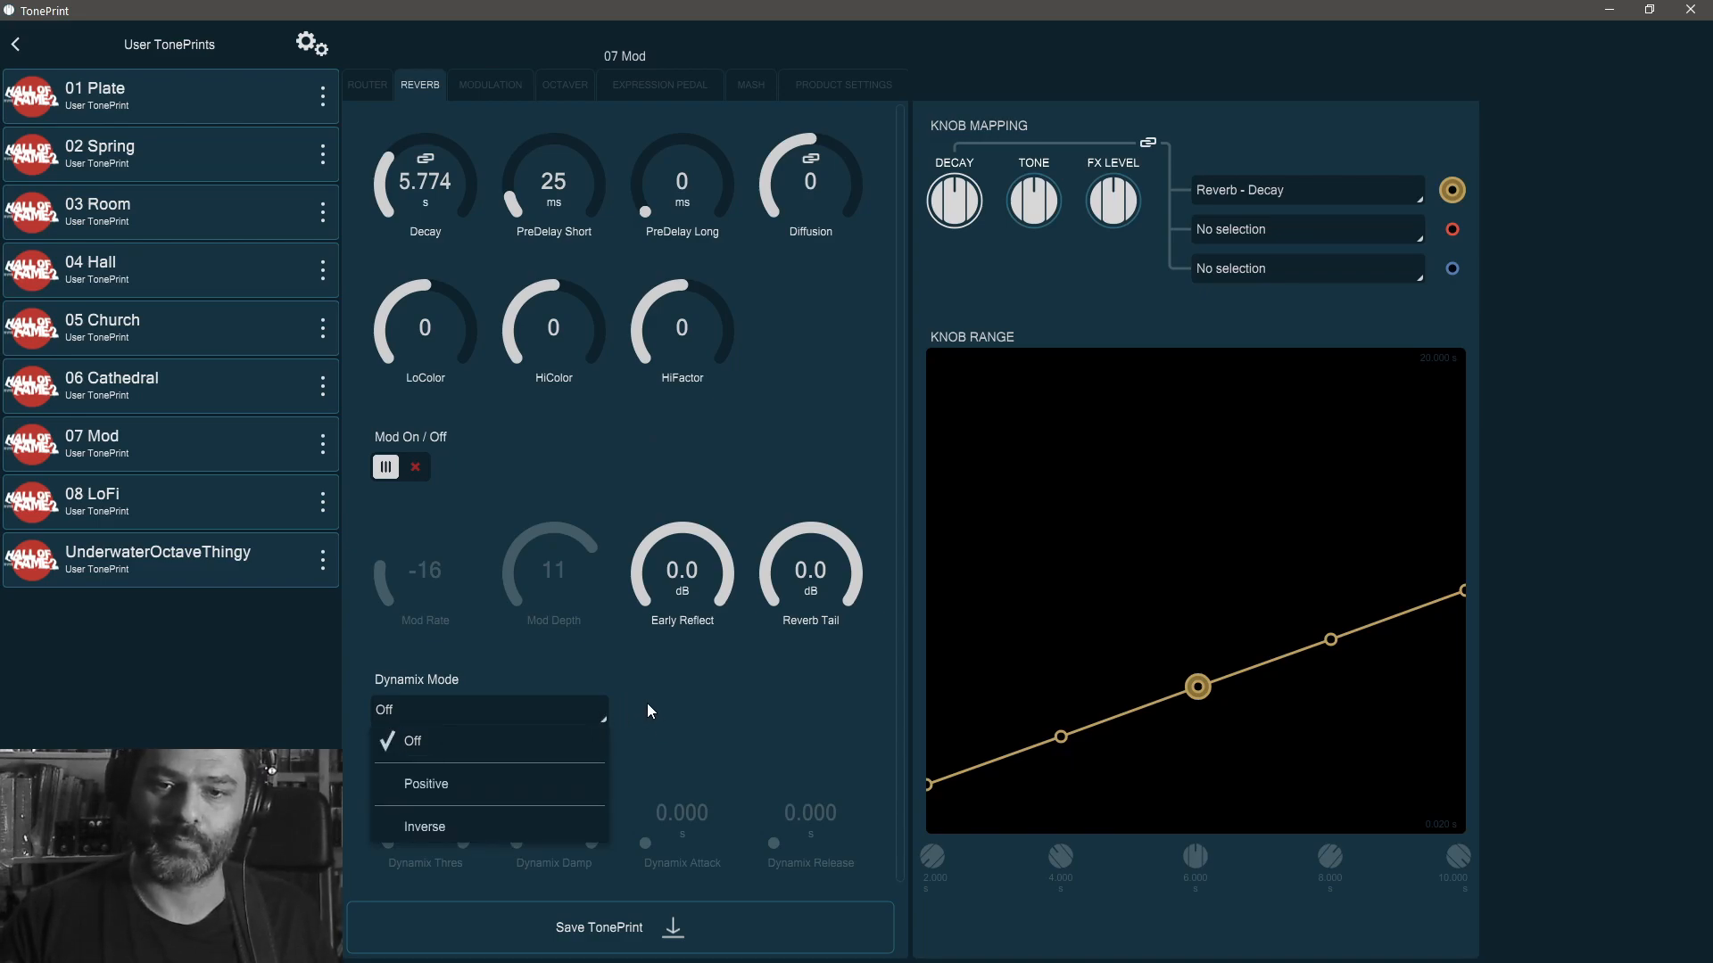
left_click(588, 783)
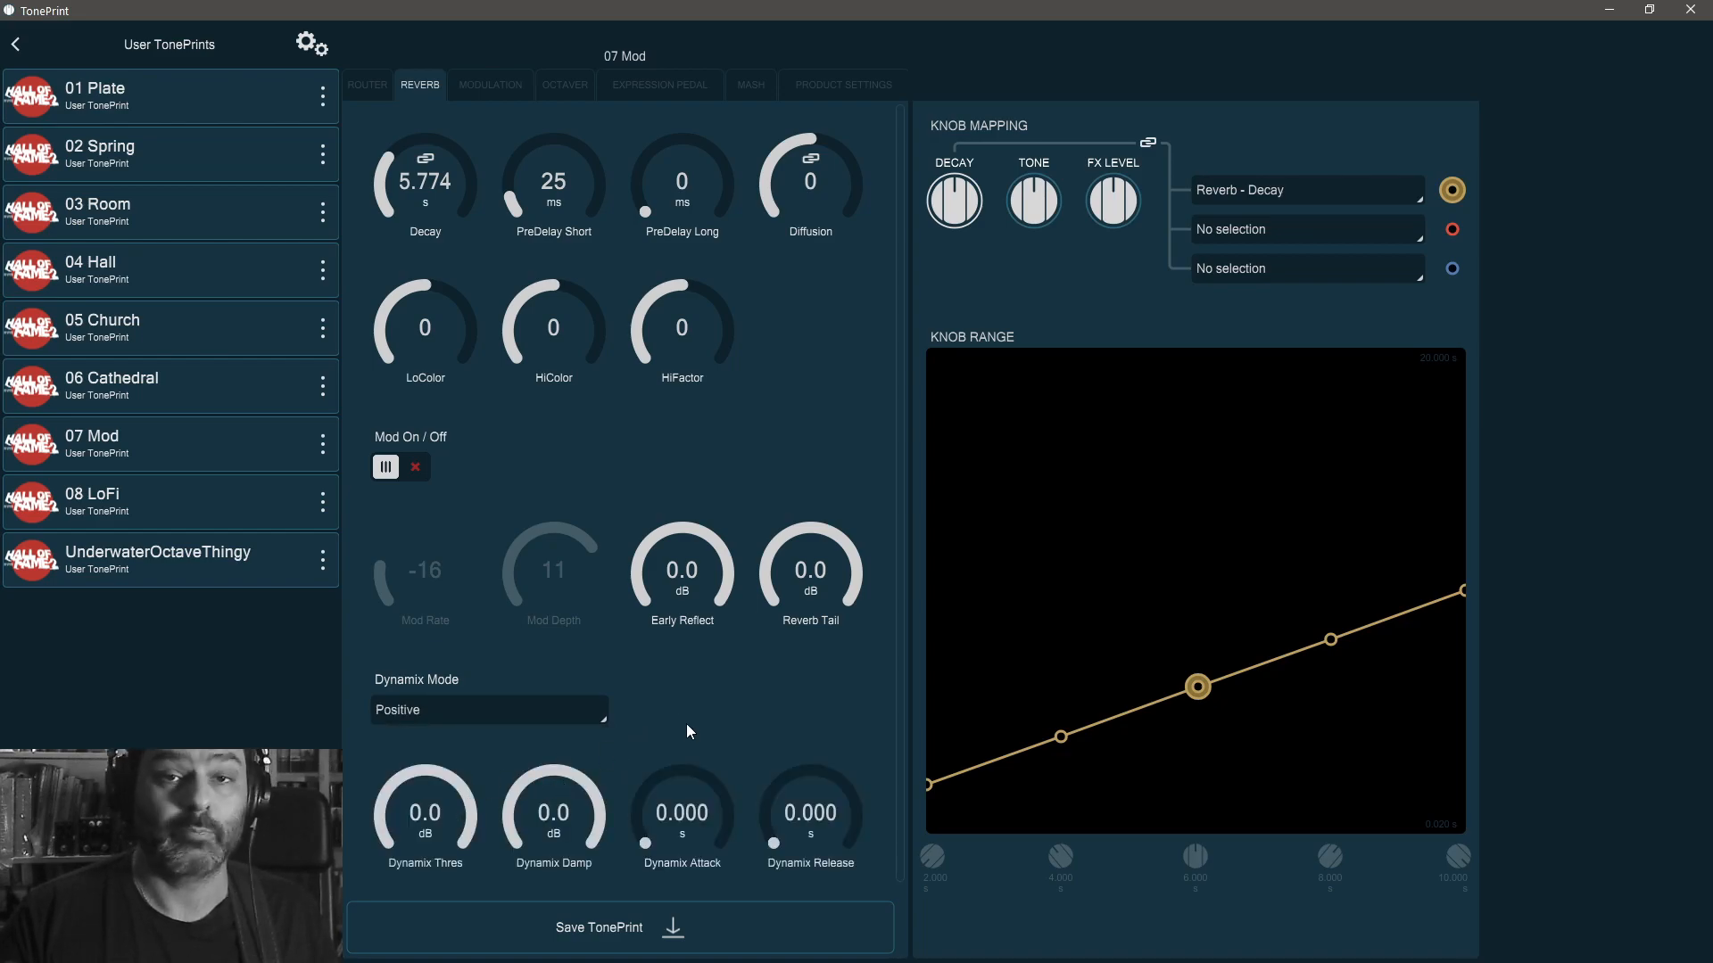
scroll(687, 727, "down", 1)
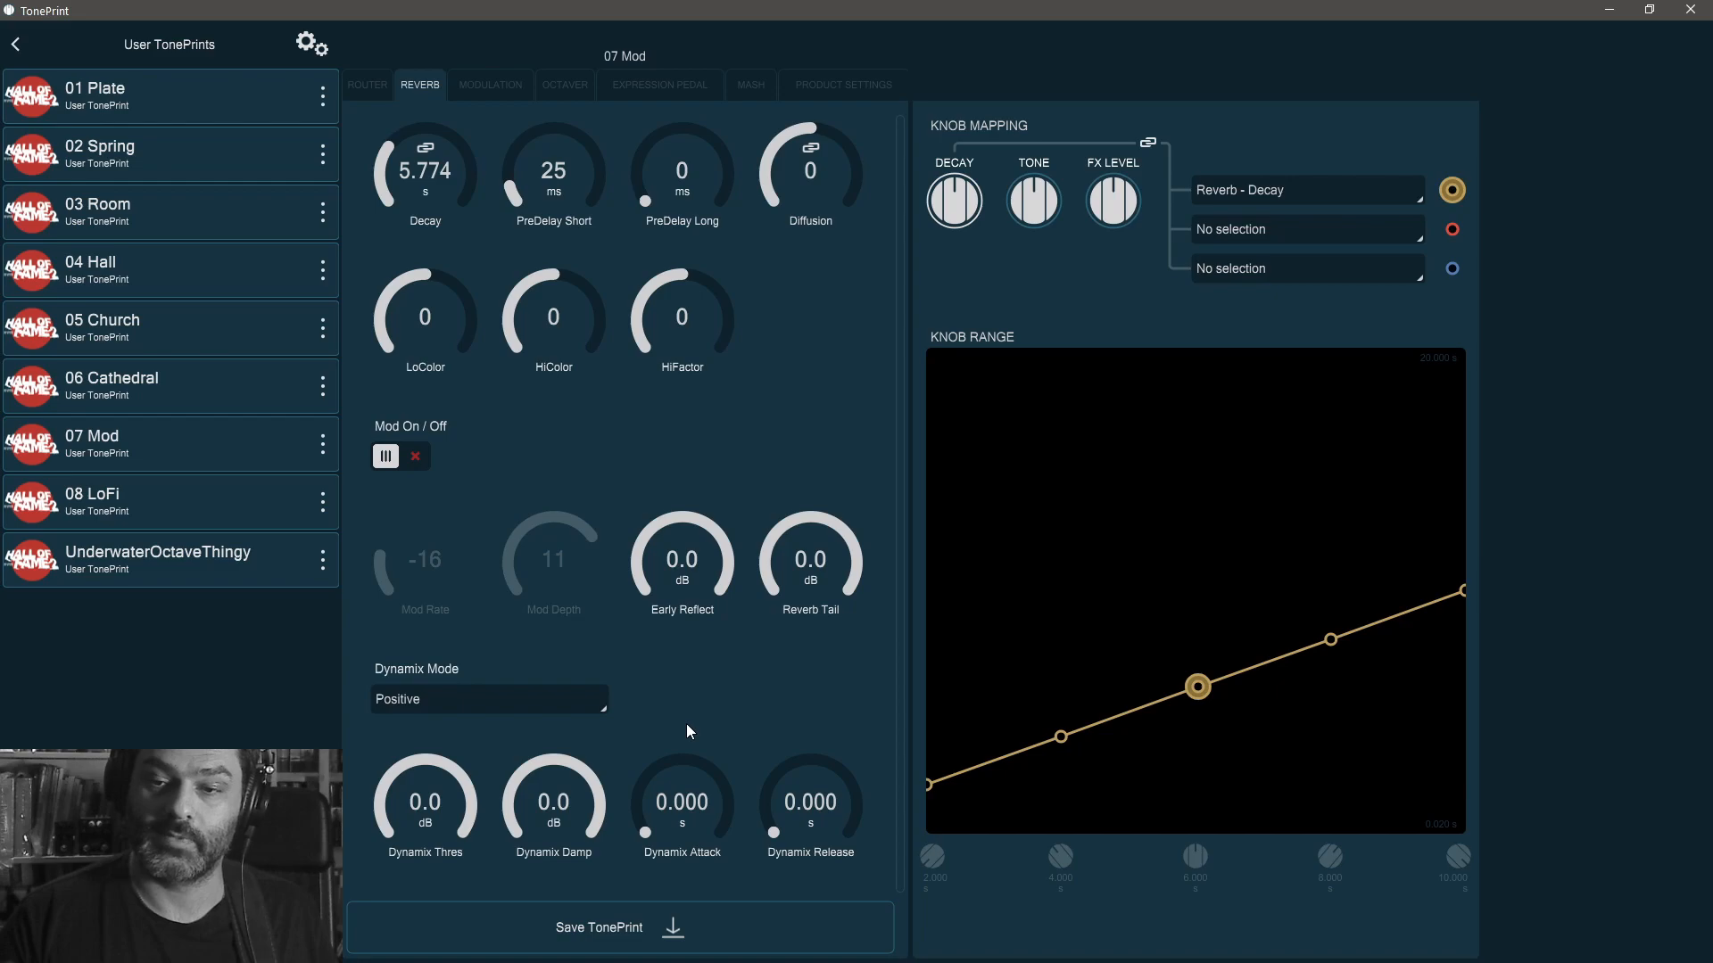
left_click_drag(485, 776, 560, 867)
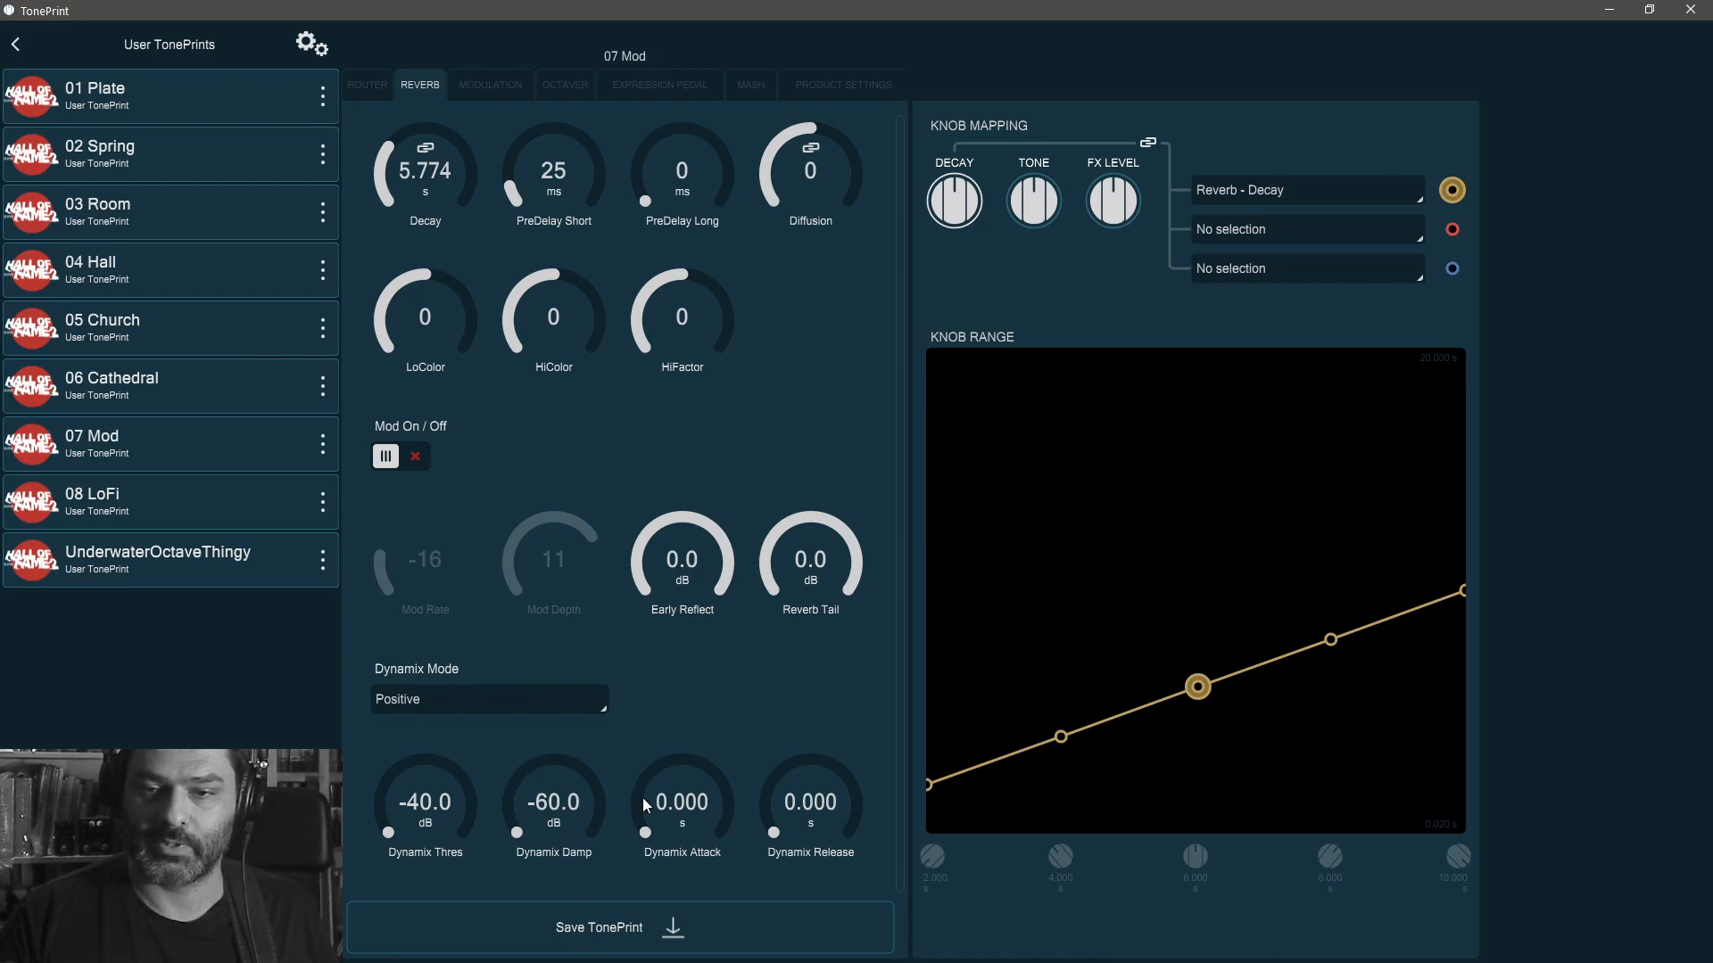
left_click_drag(794, 785, 808, 703)
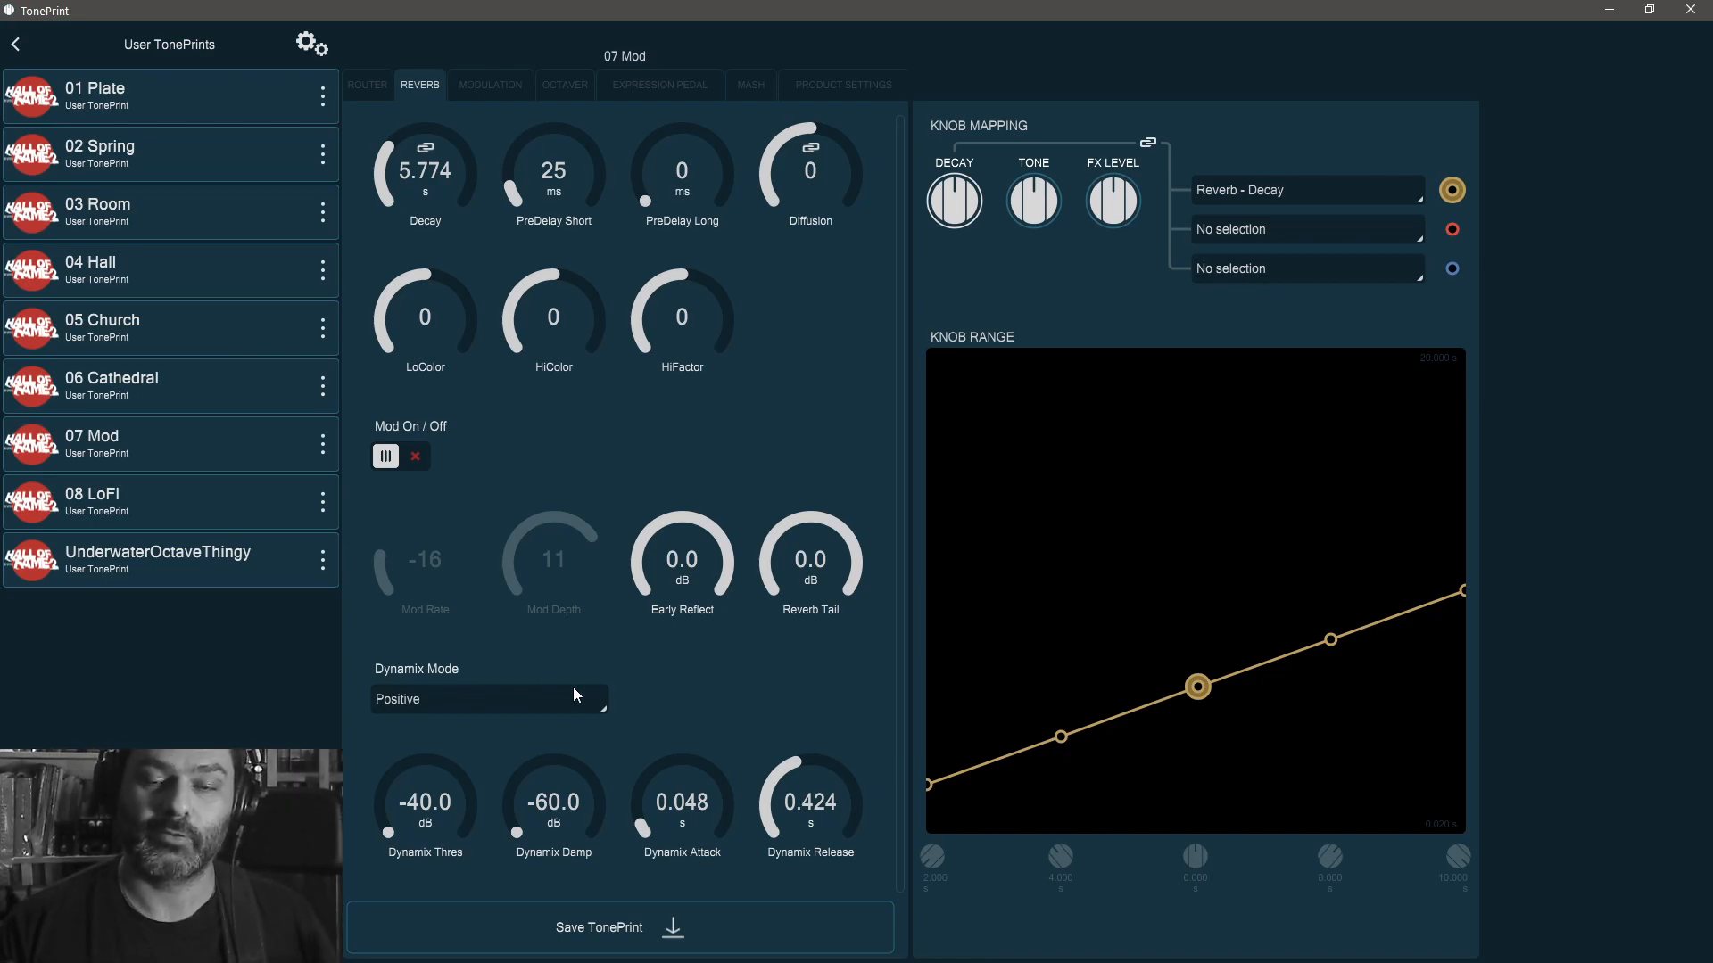
- Switch Dynamix Mode to Inverse, try Dynamix Thres at -31.0 dB, and set it to -20.0 dB
left_click(479, 710)
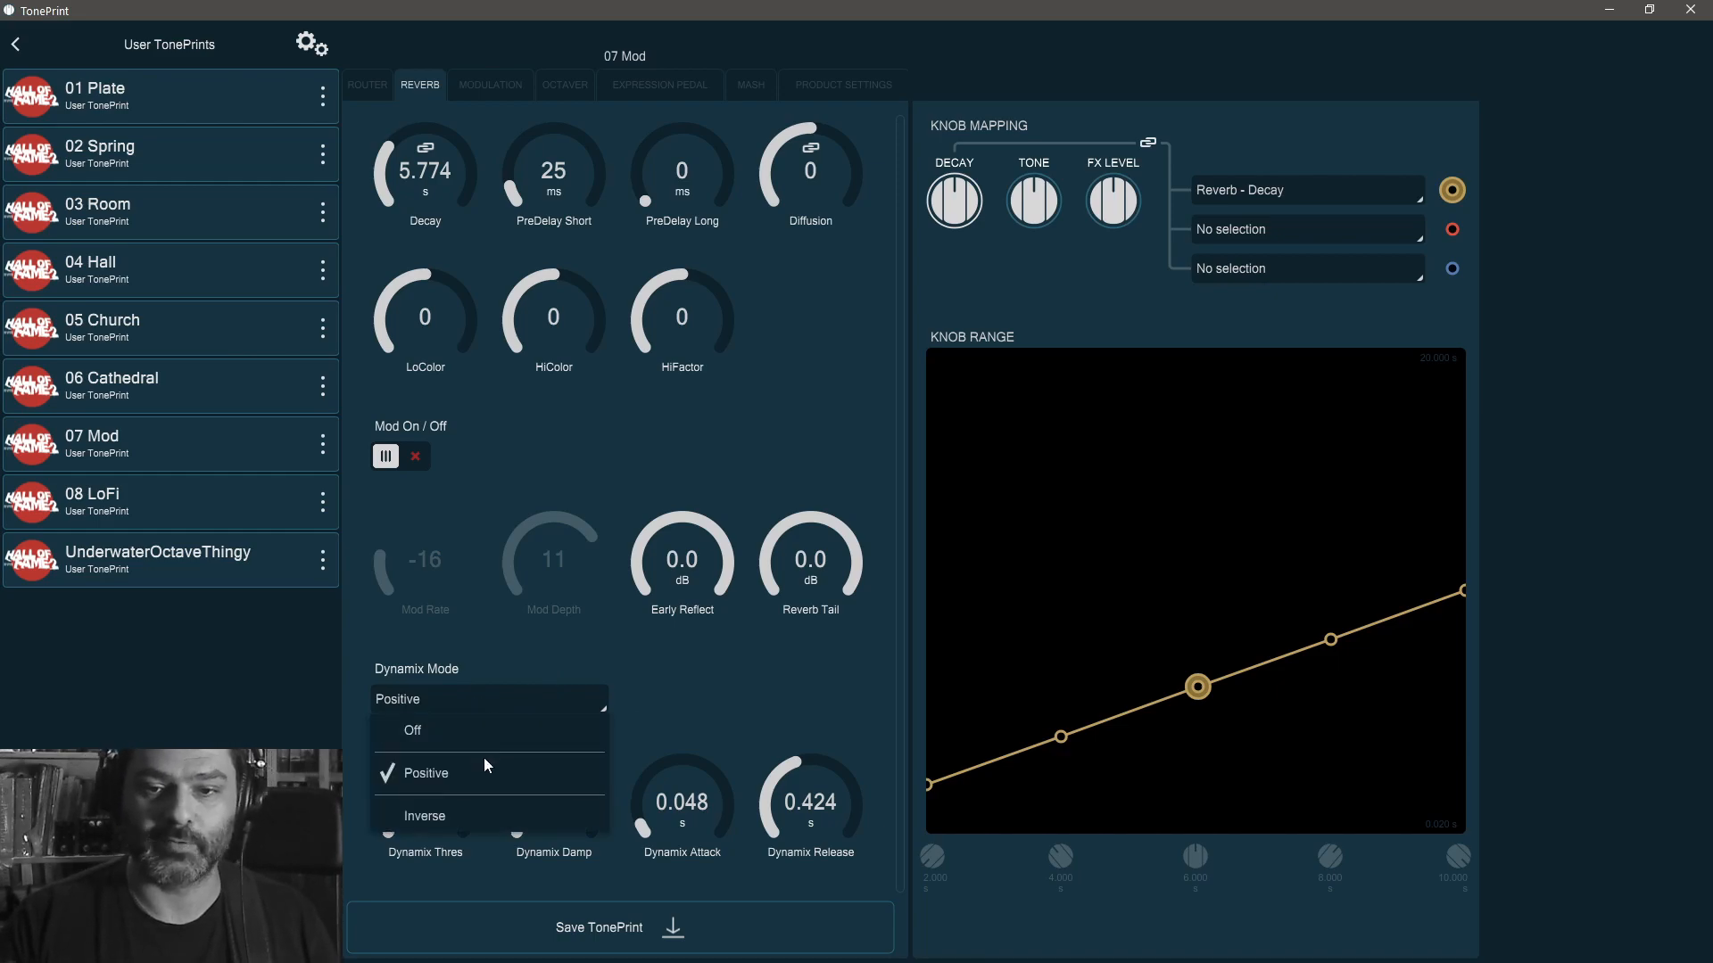
left_click(490, 808)
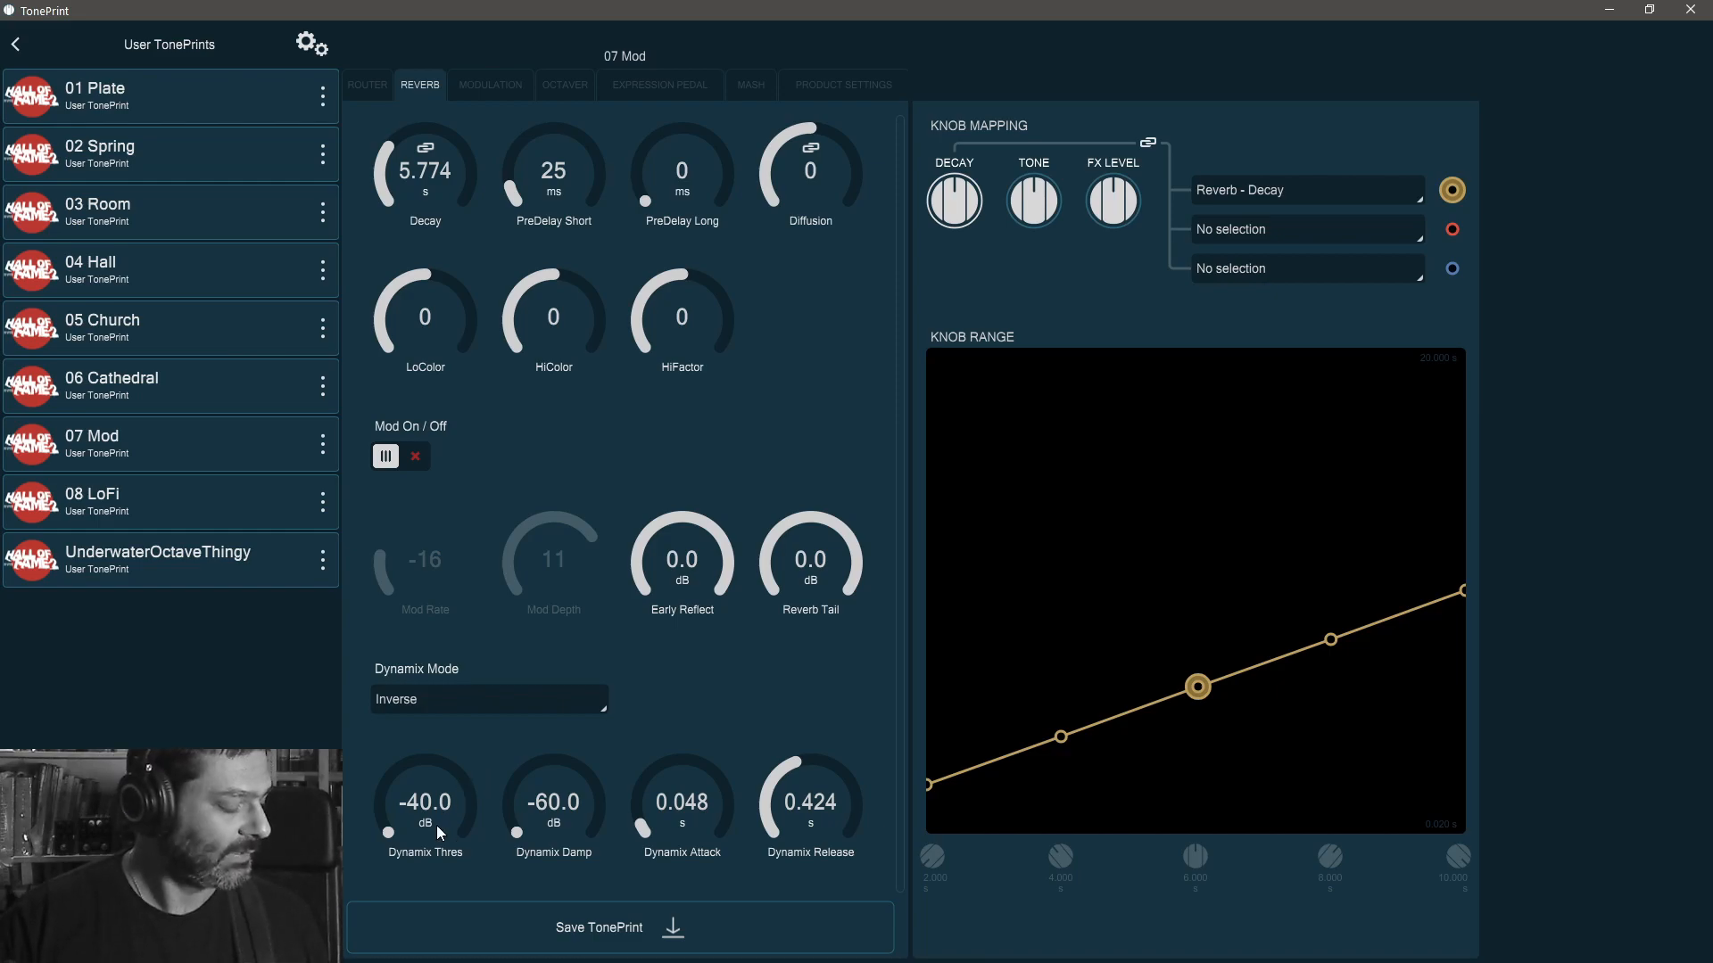
left_click_drag(436, 826, 441, 774)
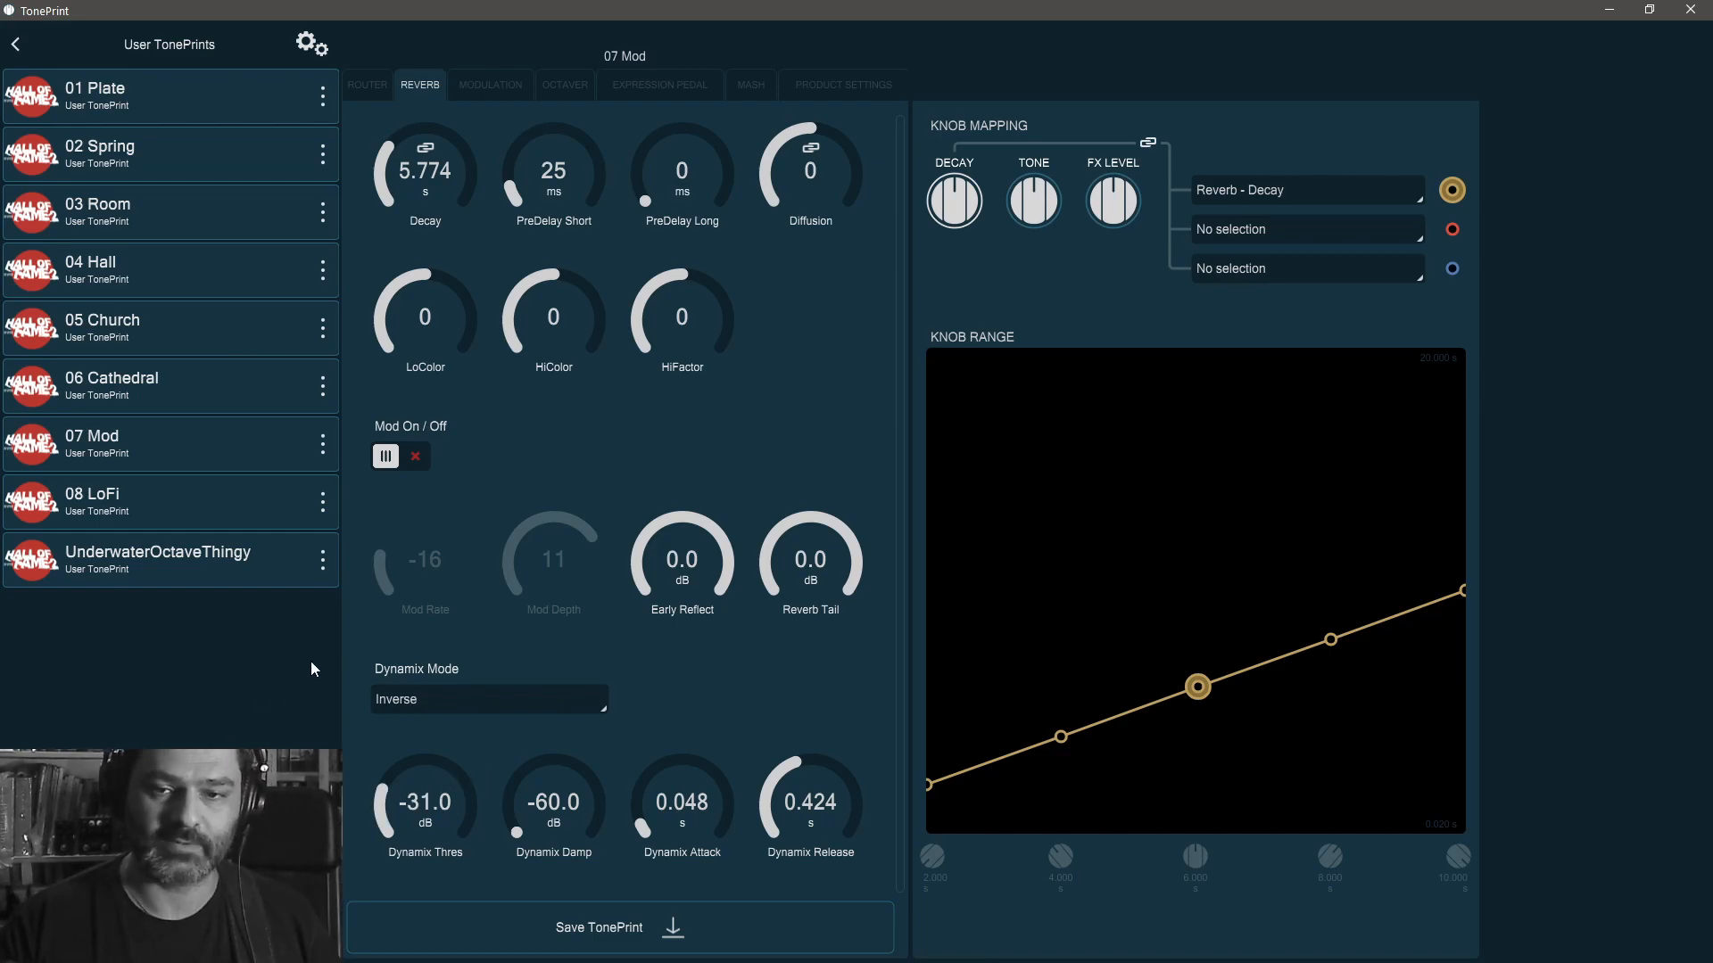
left_click(417, 703)
left_click(584, 645)
left_click_drag(391, 858, 423, 815)
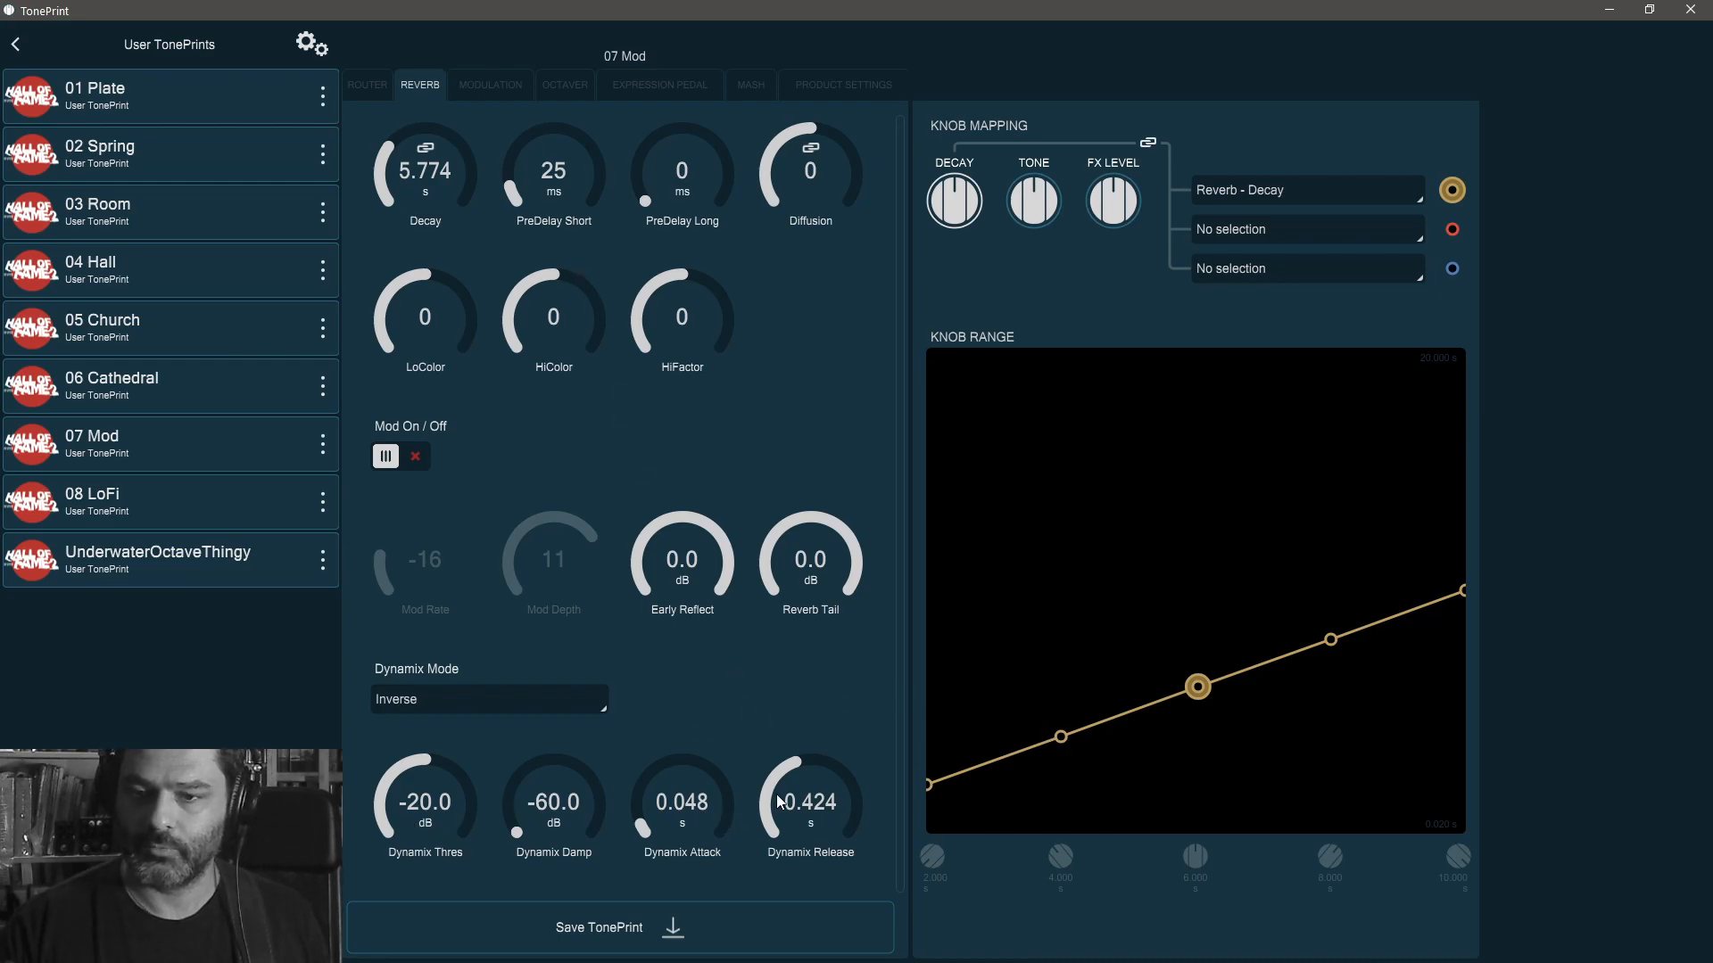
- Switch Dynamix Mode to Positive and lower Dynamix Thres to -35.0 dB
left_click(455, 704)
left_click(459, 788)
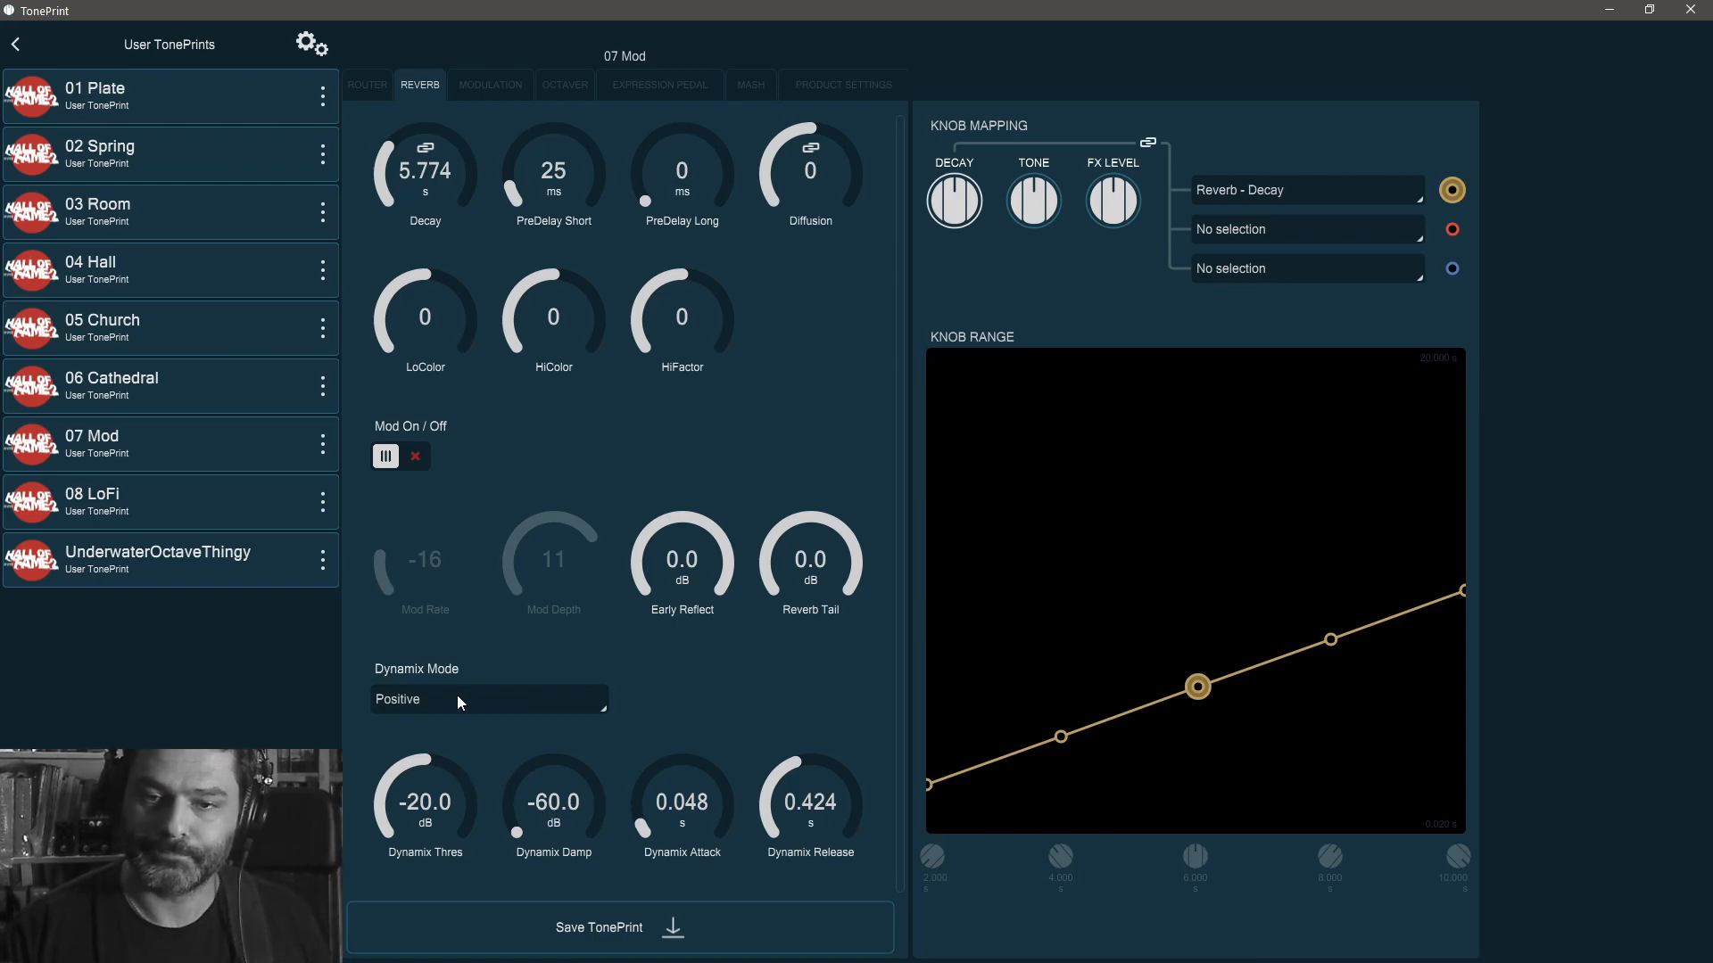
scroll(430, 817, "down", 13)
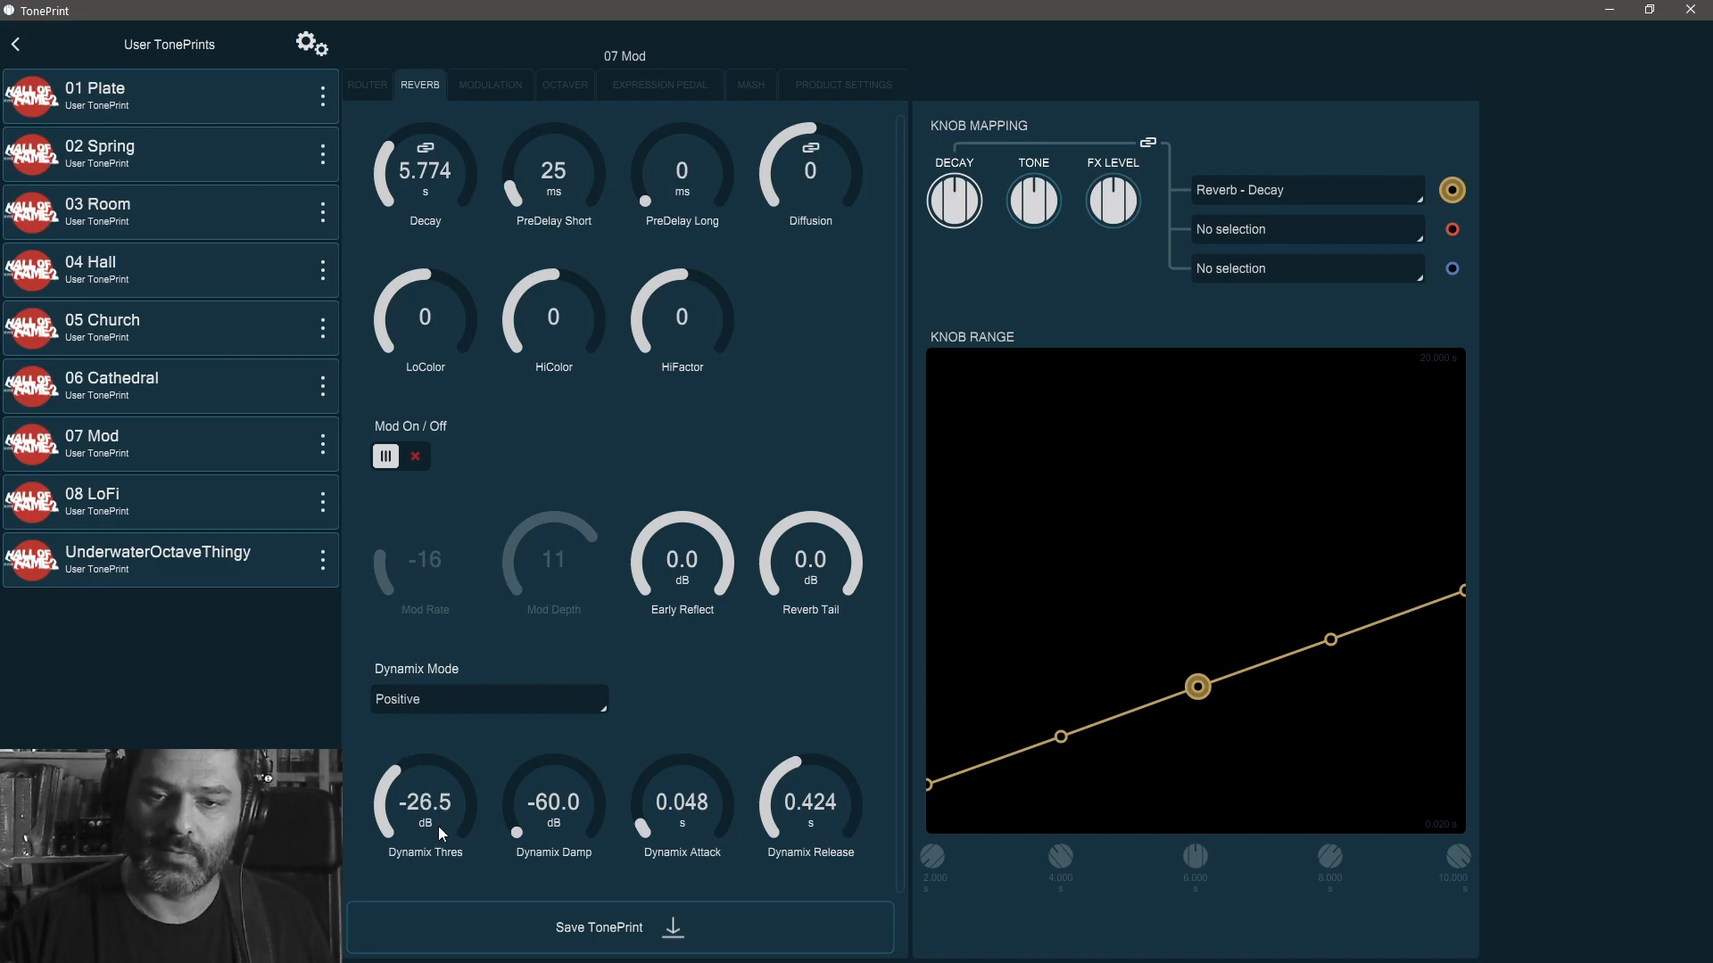
scroll(445, 808, "down", 12)
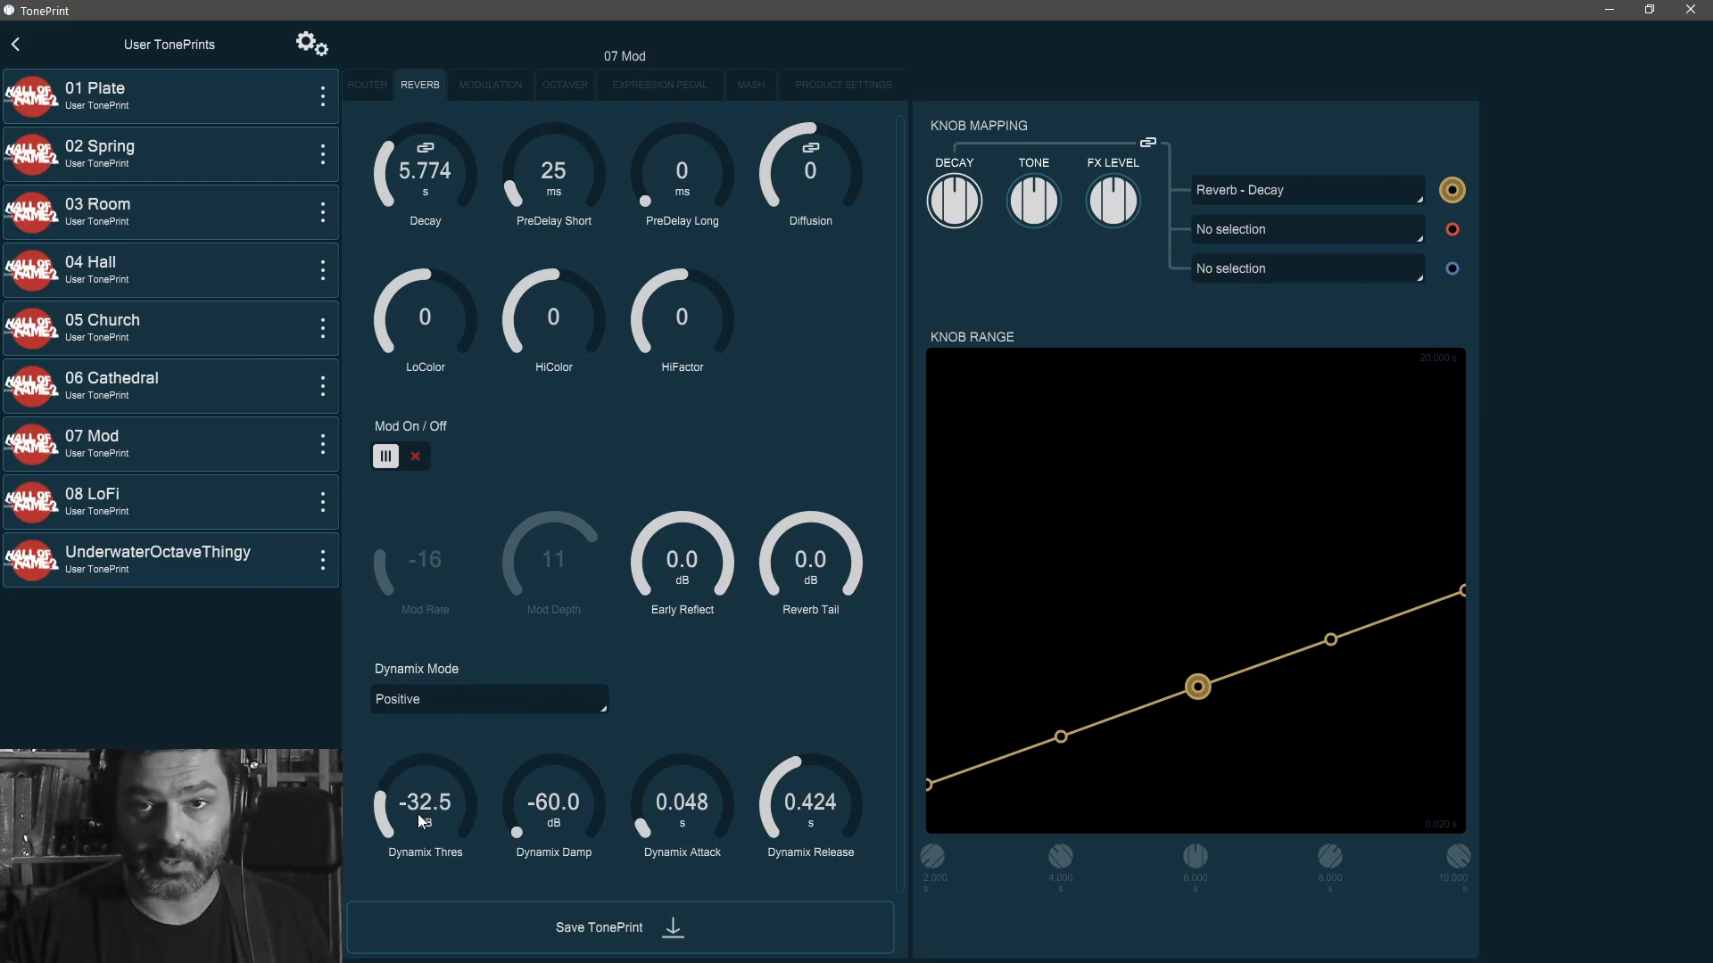
scroll(416, 810, "down", 5)
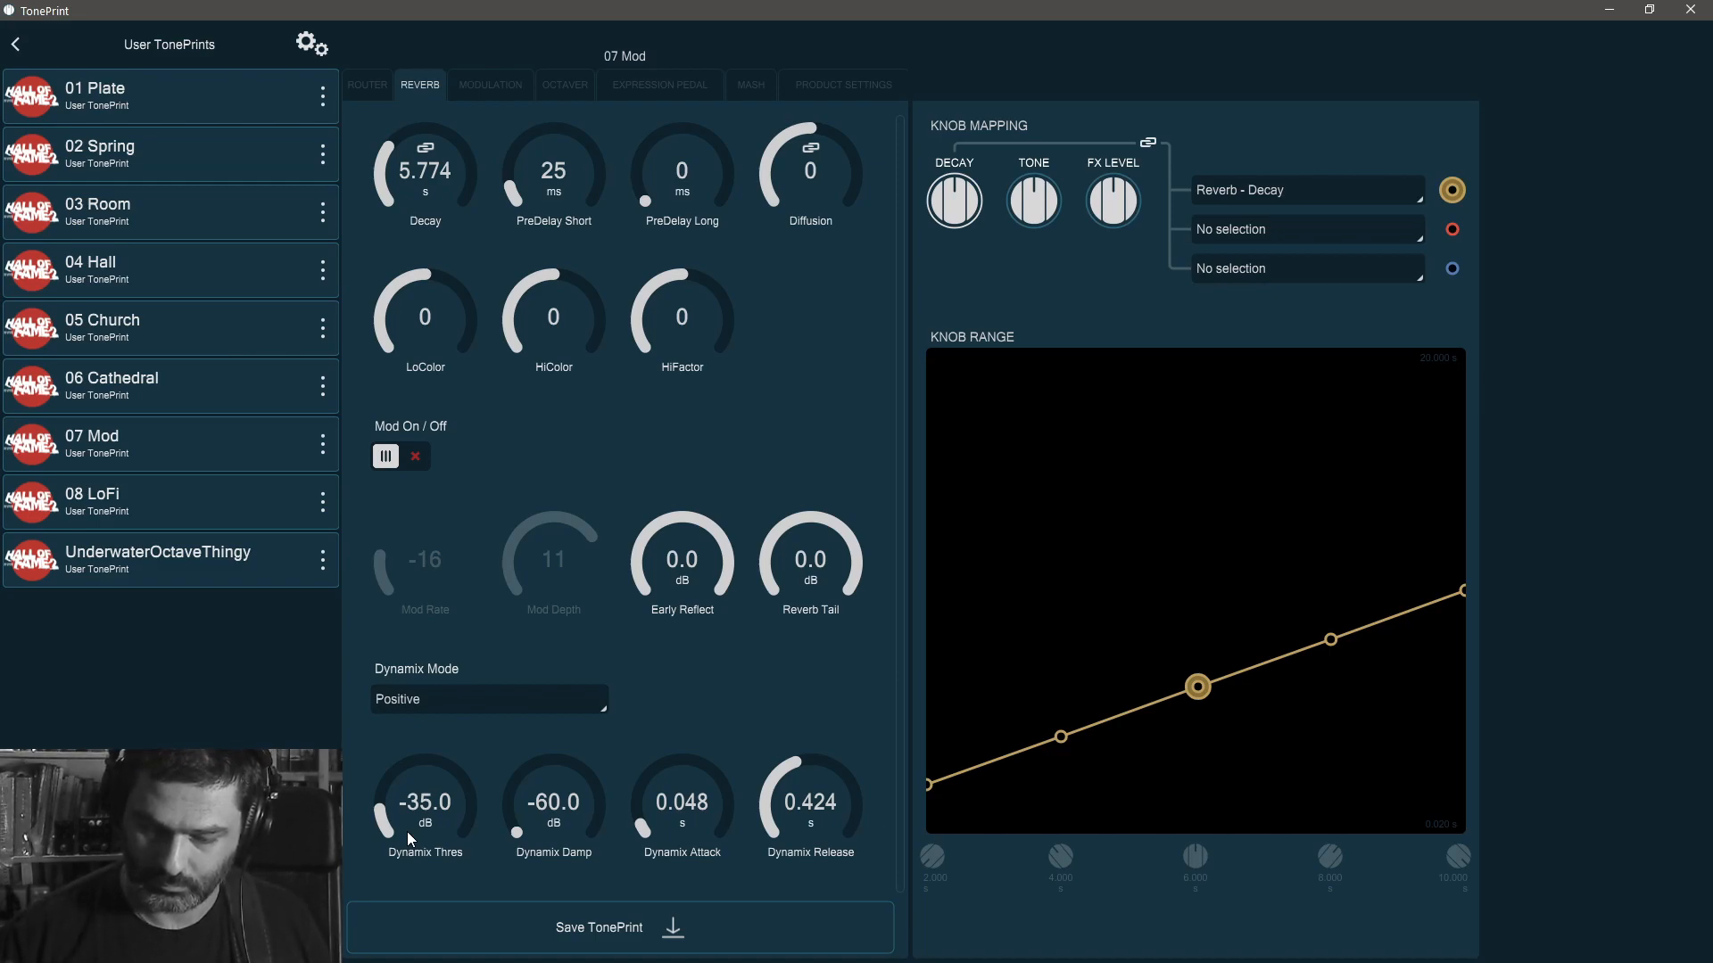
- Set Dynamix Release to 1.000 s and Dynamix Thres to -40.0 dB, and try raising Dynamix Damp before returning it to -60.0 dB
left_click(822, 753)
left_click_drag(822, 753, 829, 618)
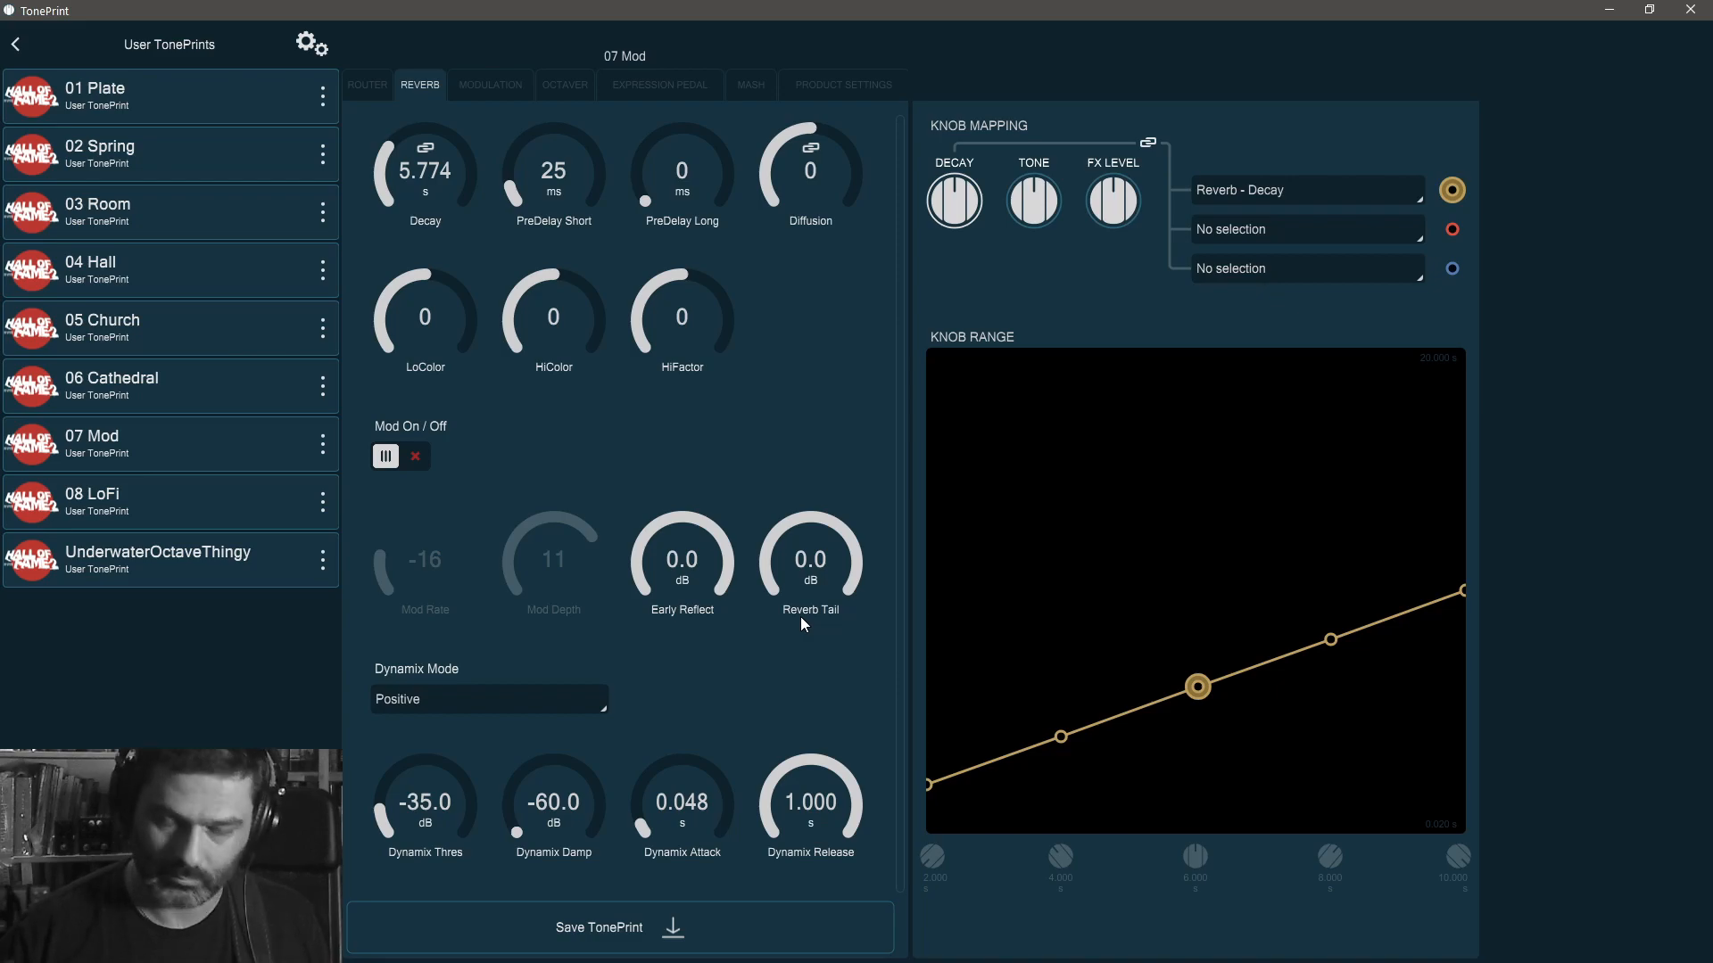
left_click_drag(414, 800, 395, 902)
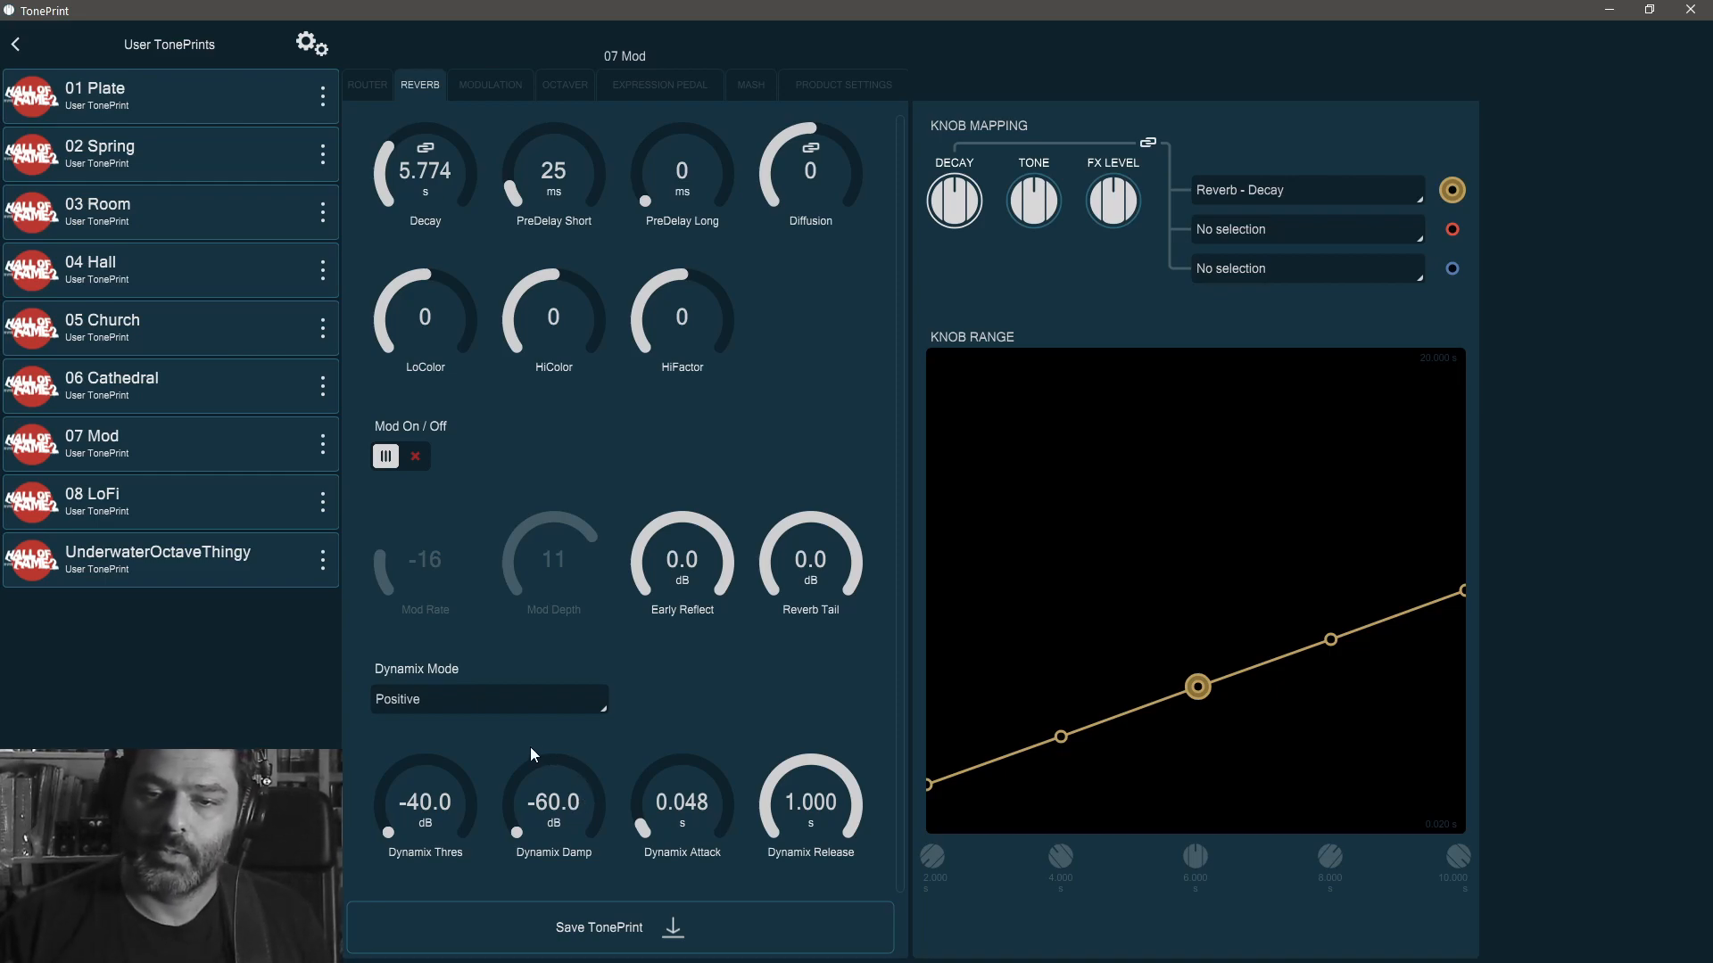
left_click_drag(564, 821, 581, 709)
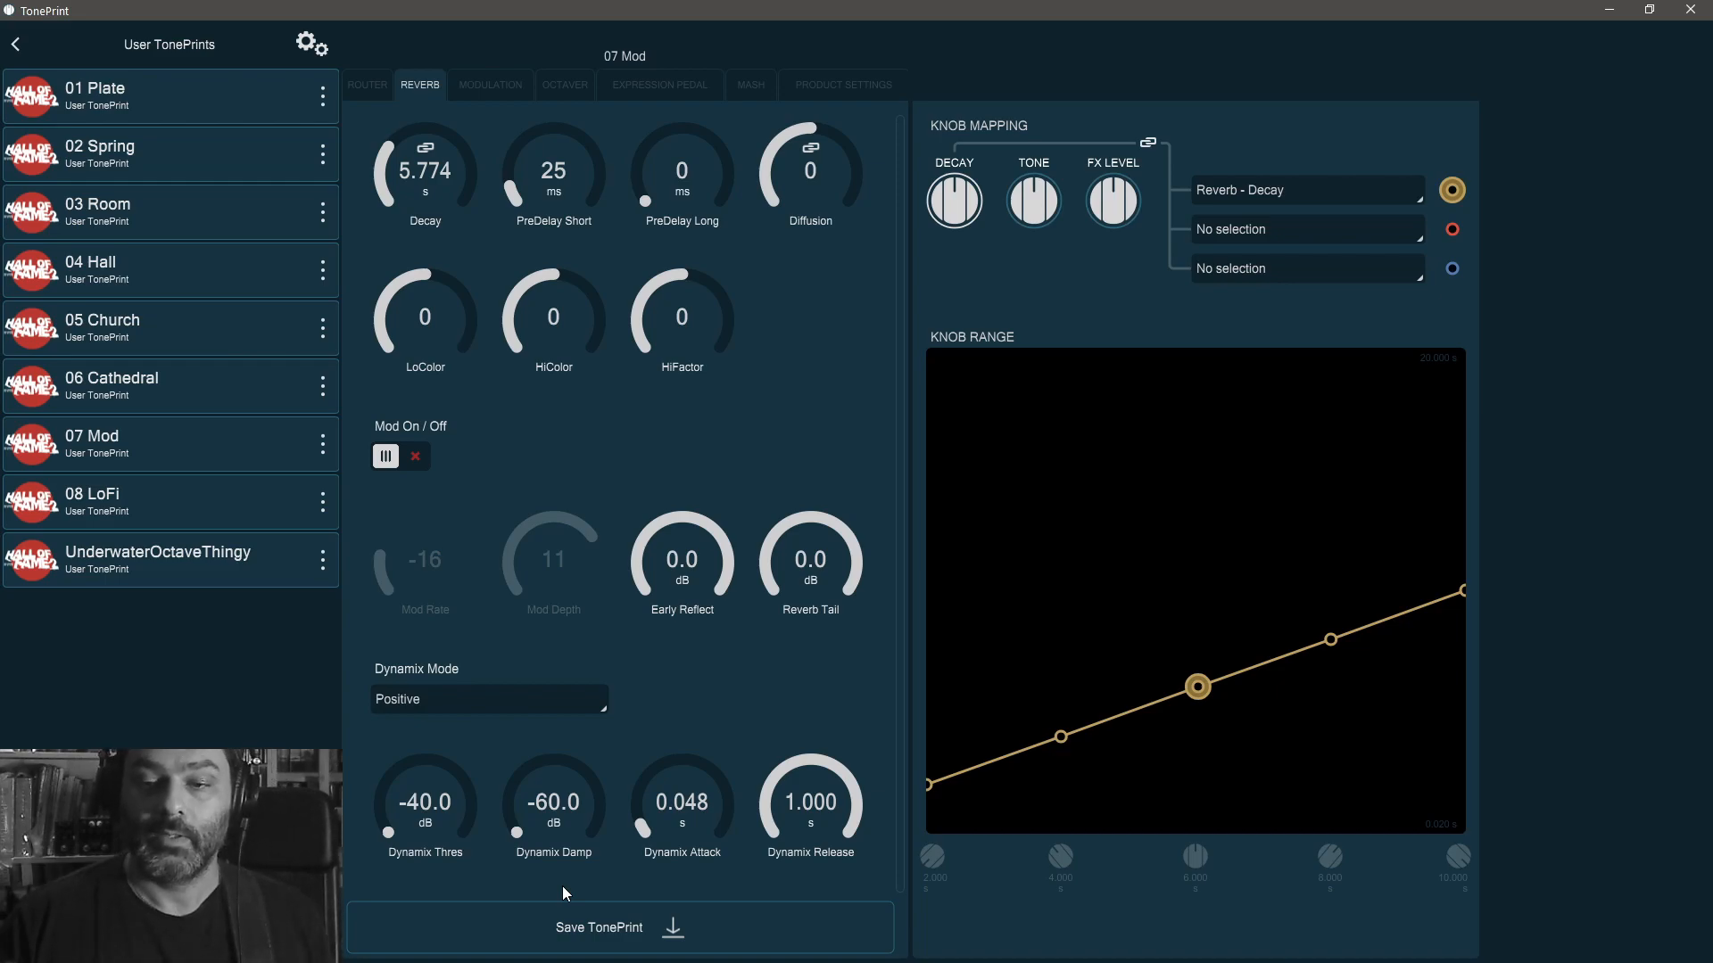
- Try Dynamix Attack at 0.000 s and 1.000 s, and shorten it to 0.012 s with Dynamix Release at 0.048 s
left_click_drag(662, 823, 662, 845)
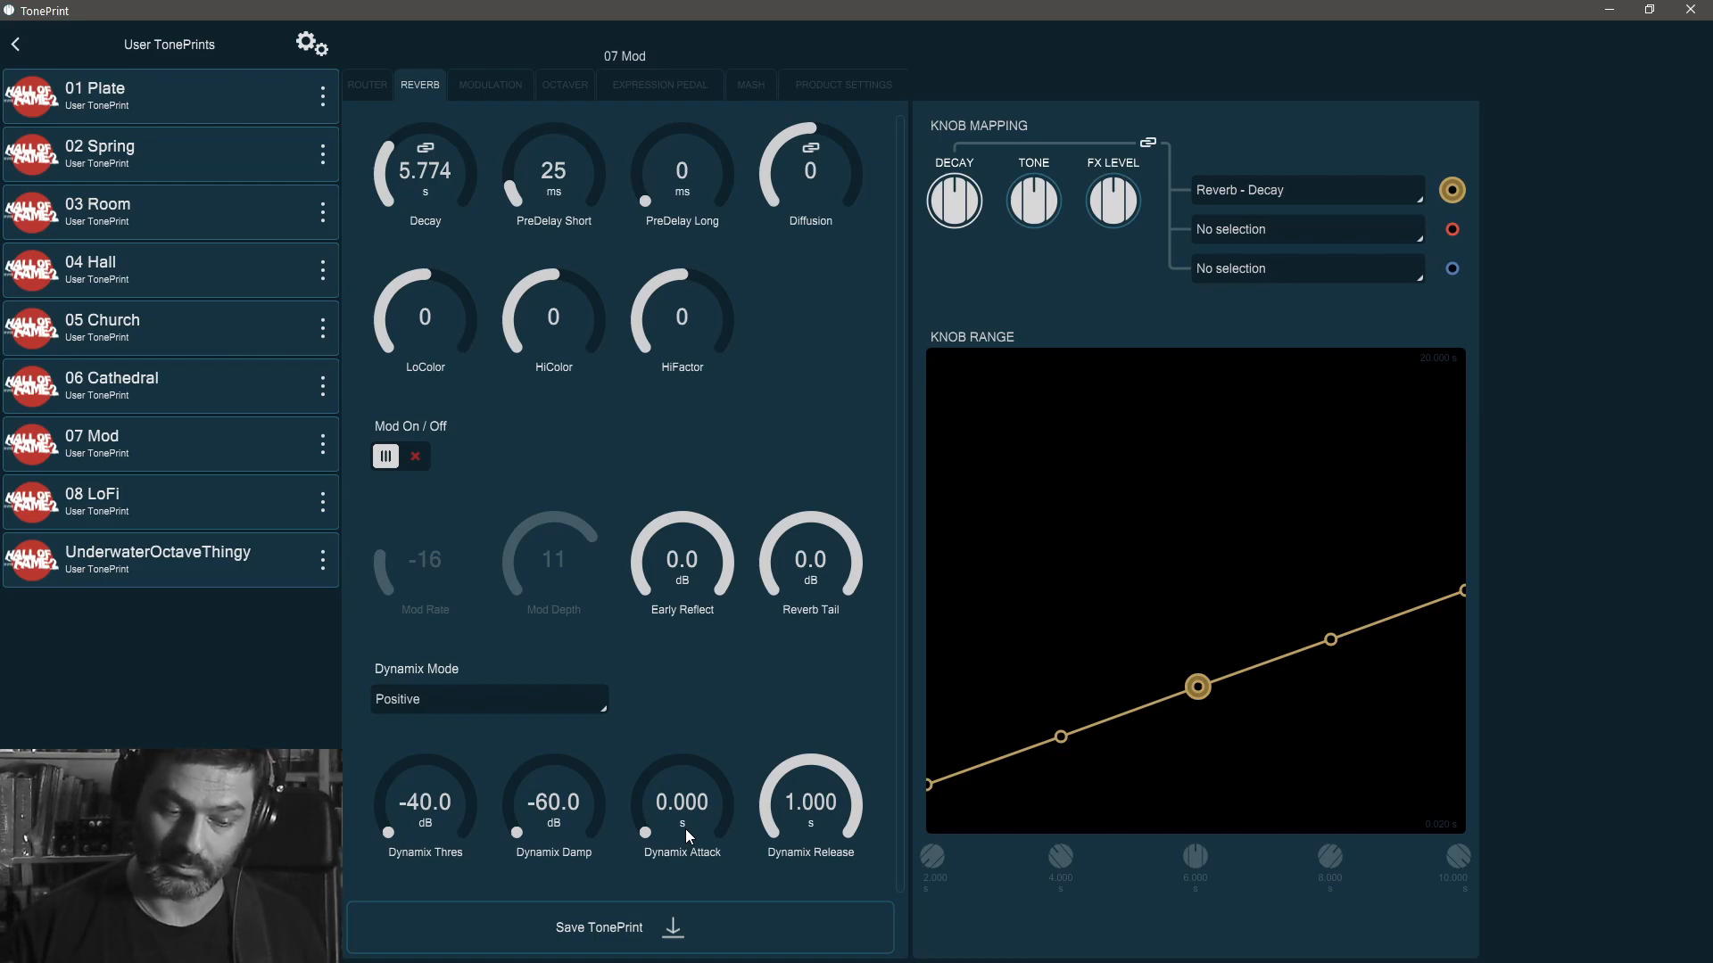
left_click_drag(719, 849, 719, 491)
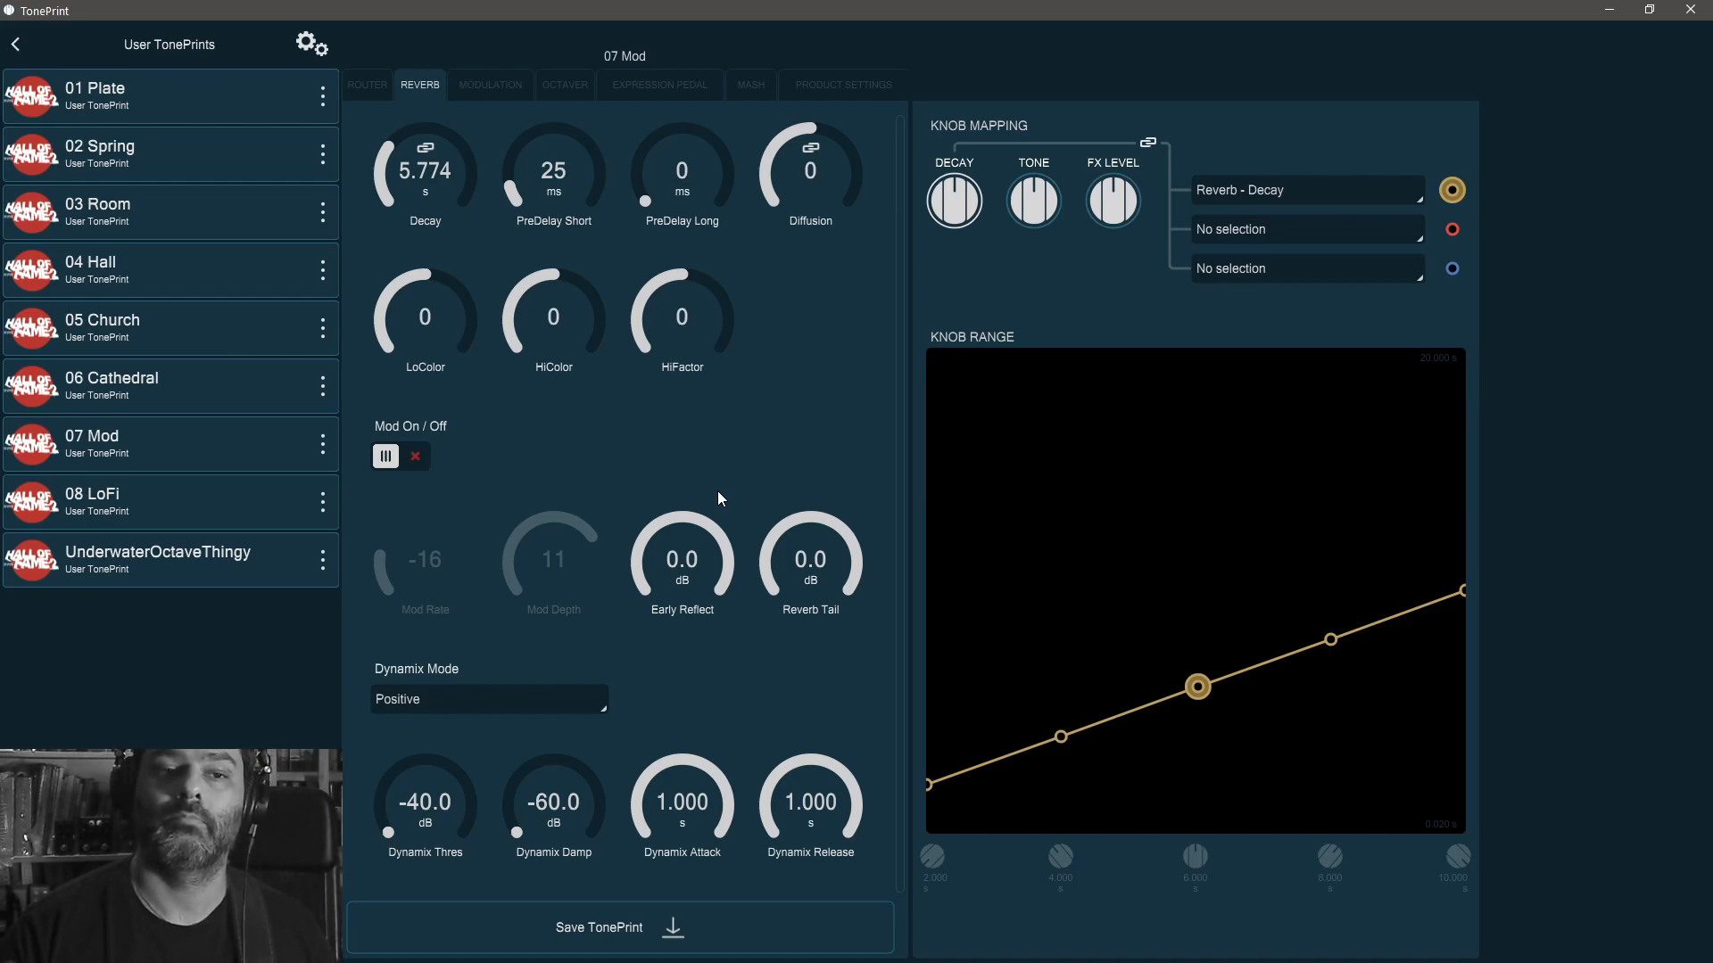
left_click_drag(714, 776, 840, 850)
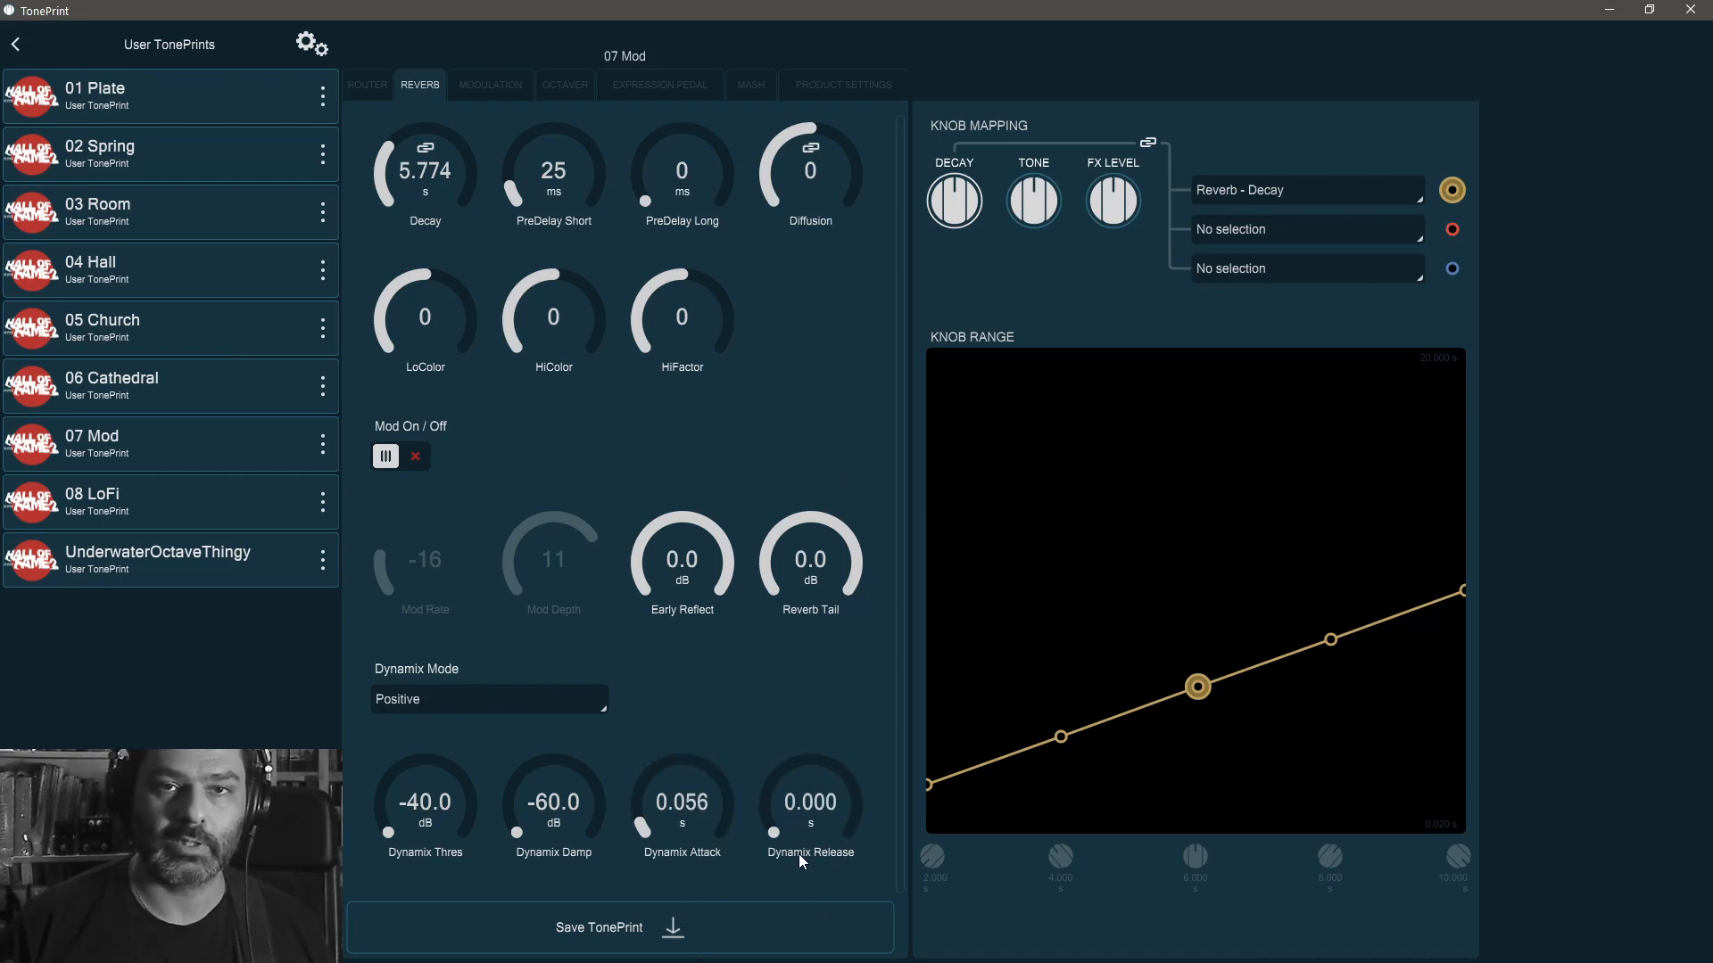
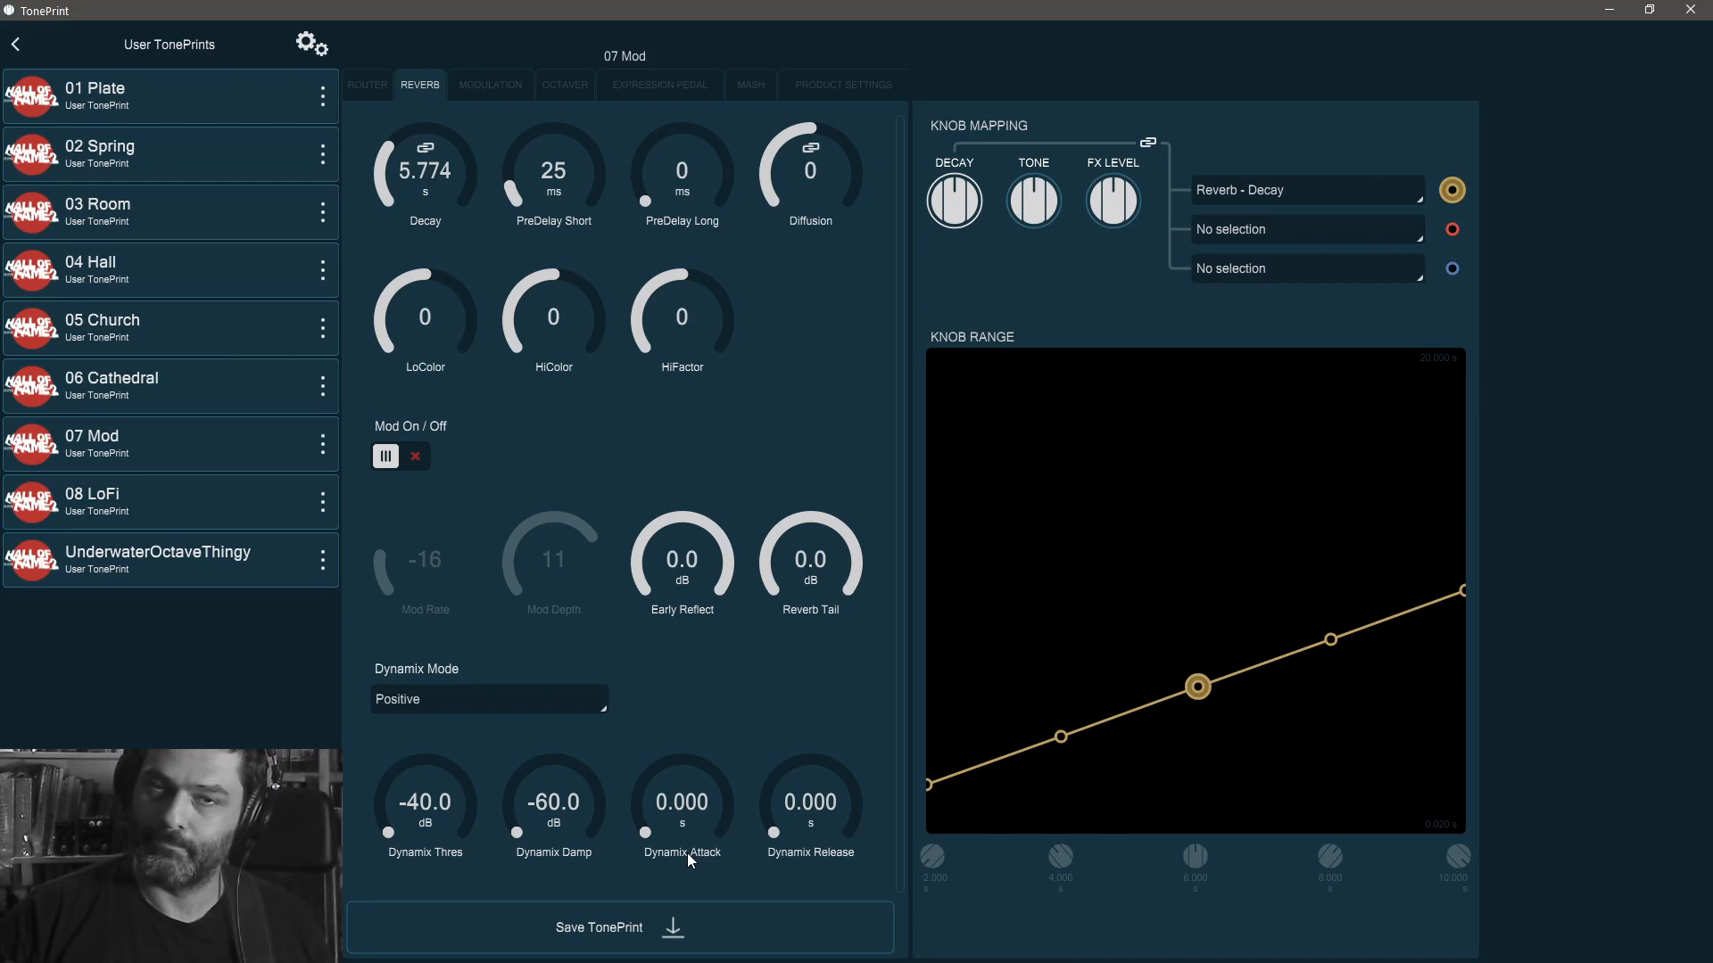
left_click_drag(689, 803, 799, 831)
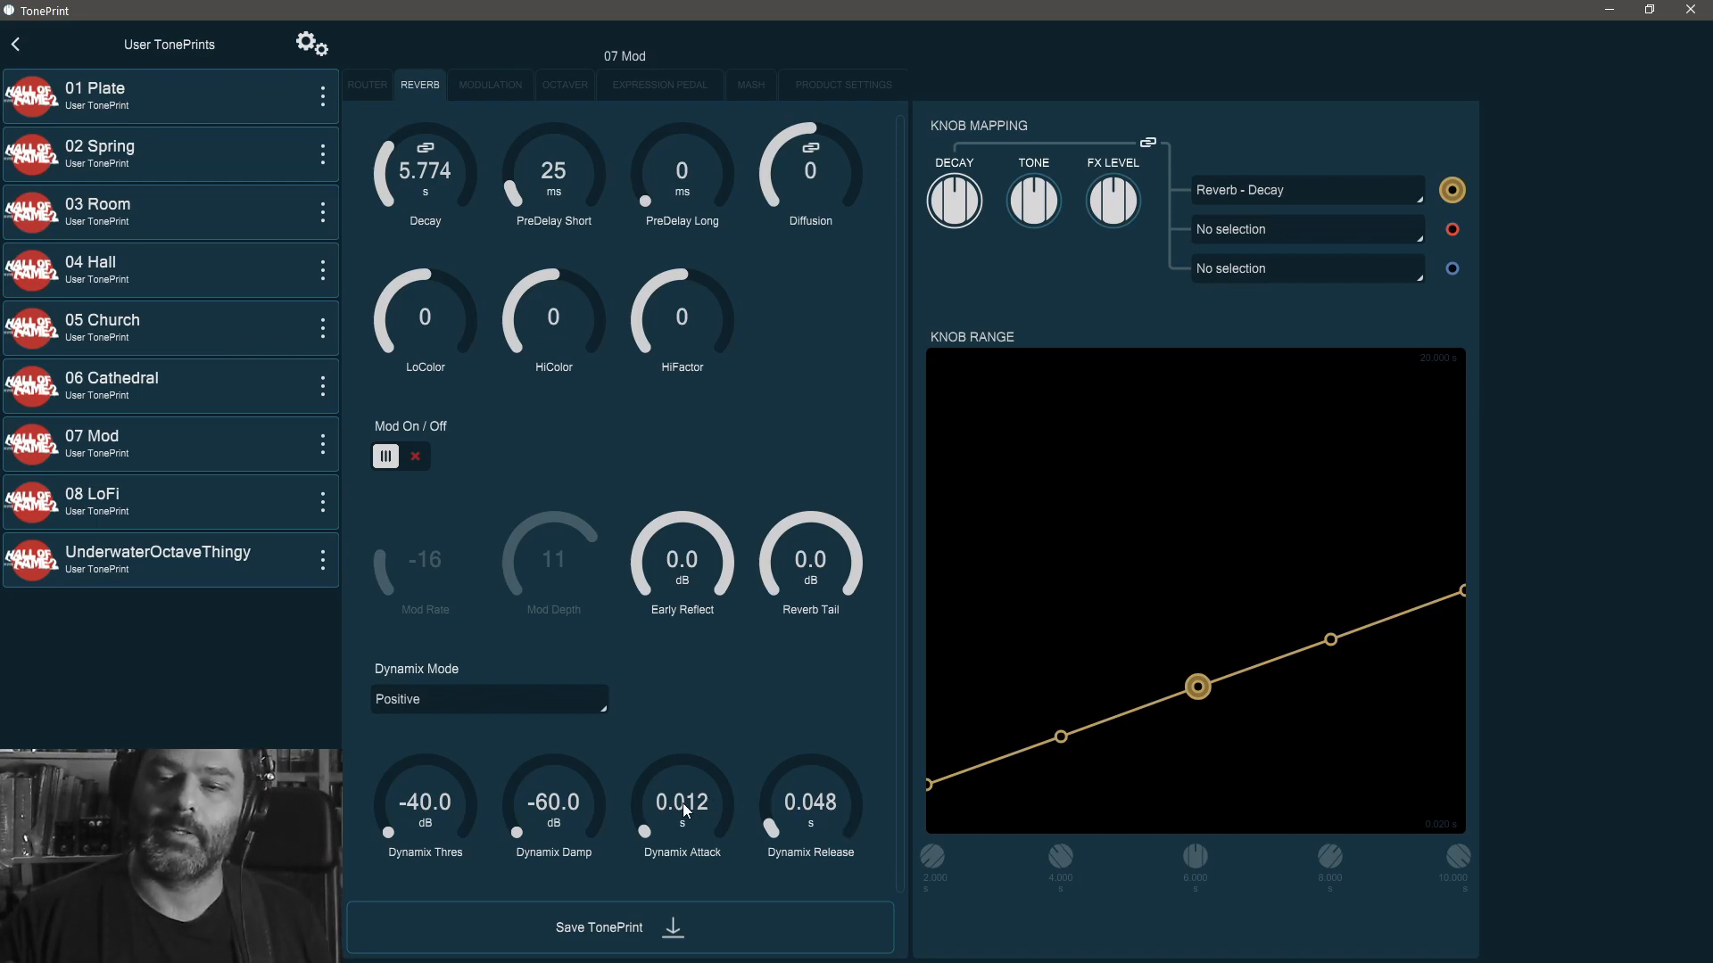
- Switch Dynamix Mode to Inverse with Dynamix Attack 0.132 s, try Dynamix Release at 0.616 s, and set it to 0.420 s
left_click(563, 706)
left_click(512, 806)
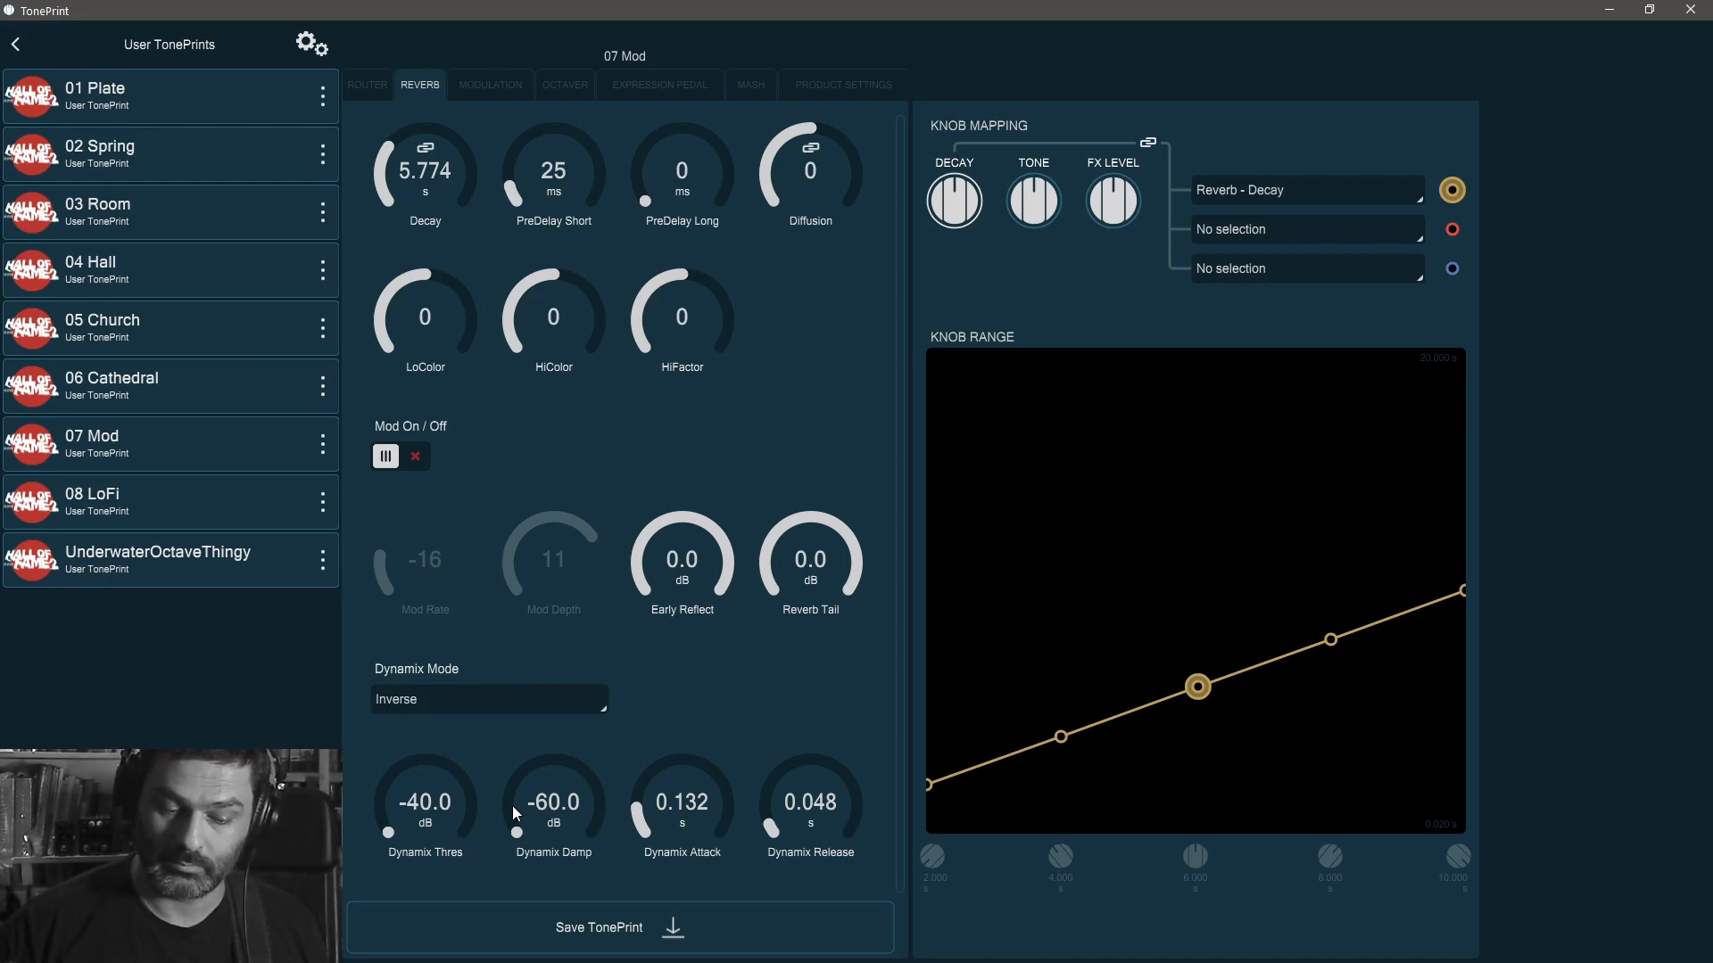
left_click_drag(825, 817, 814, 578)
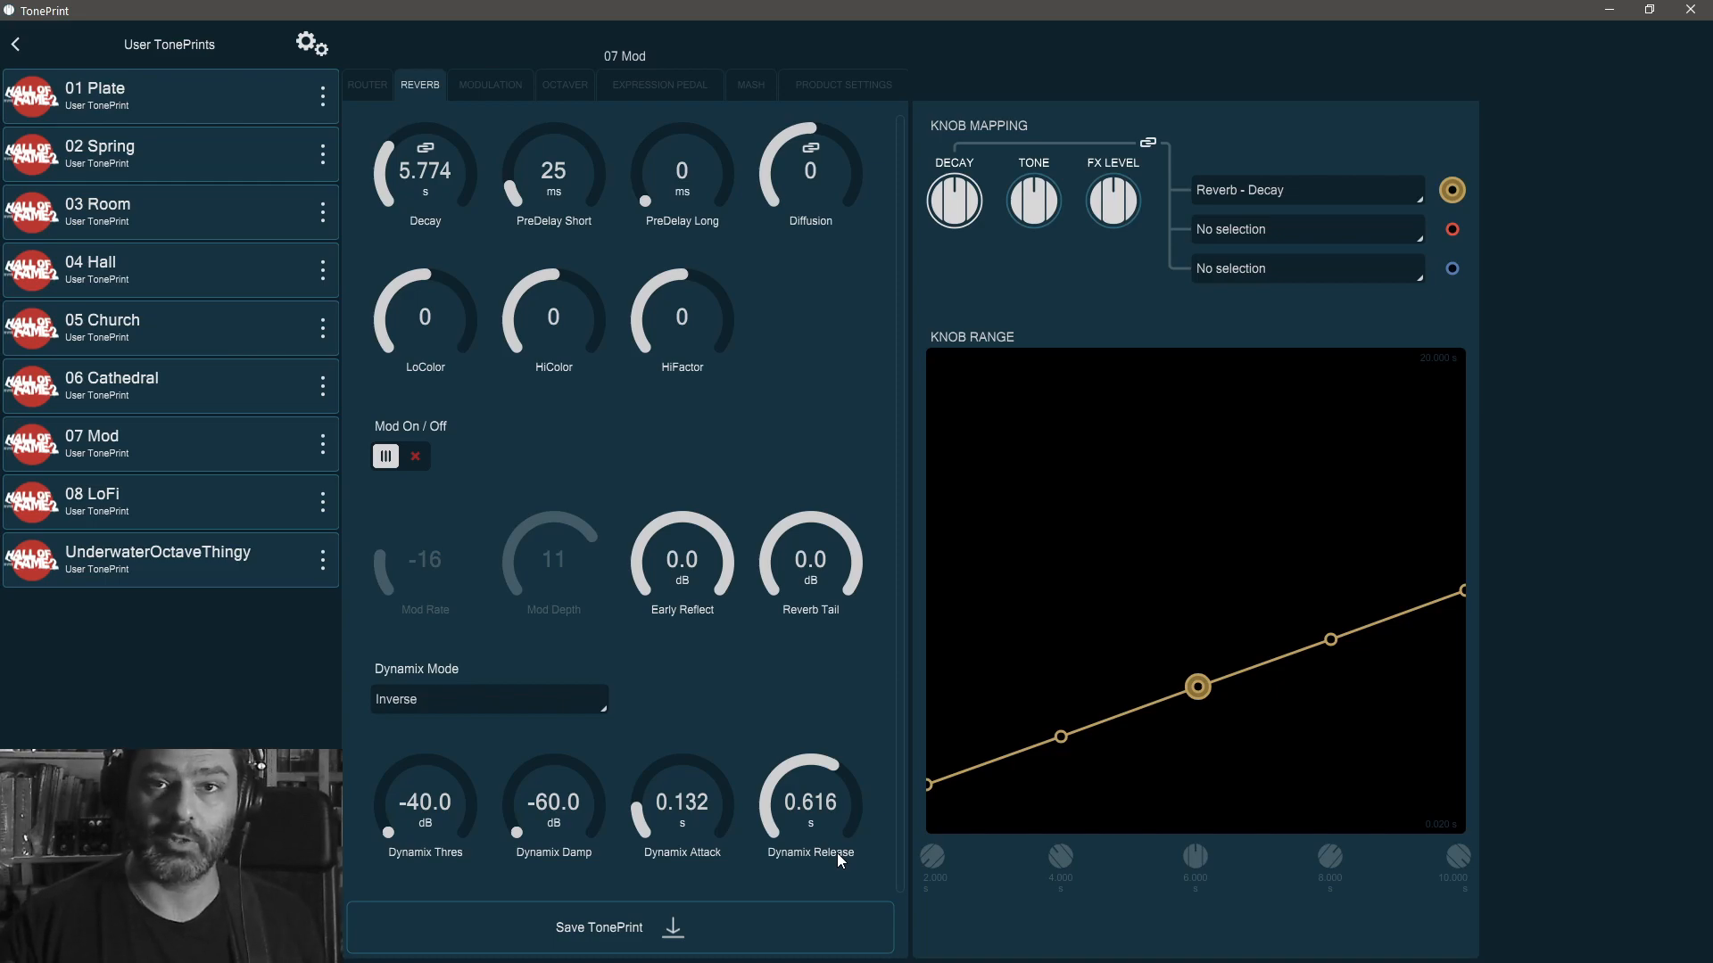
left_click_drag(824, 809, 835, 852)
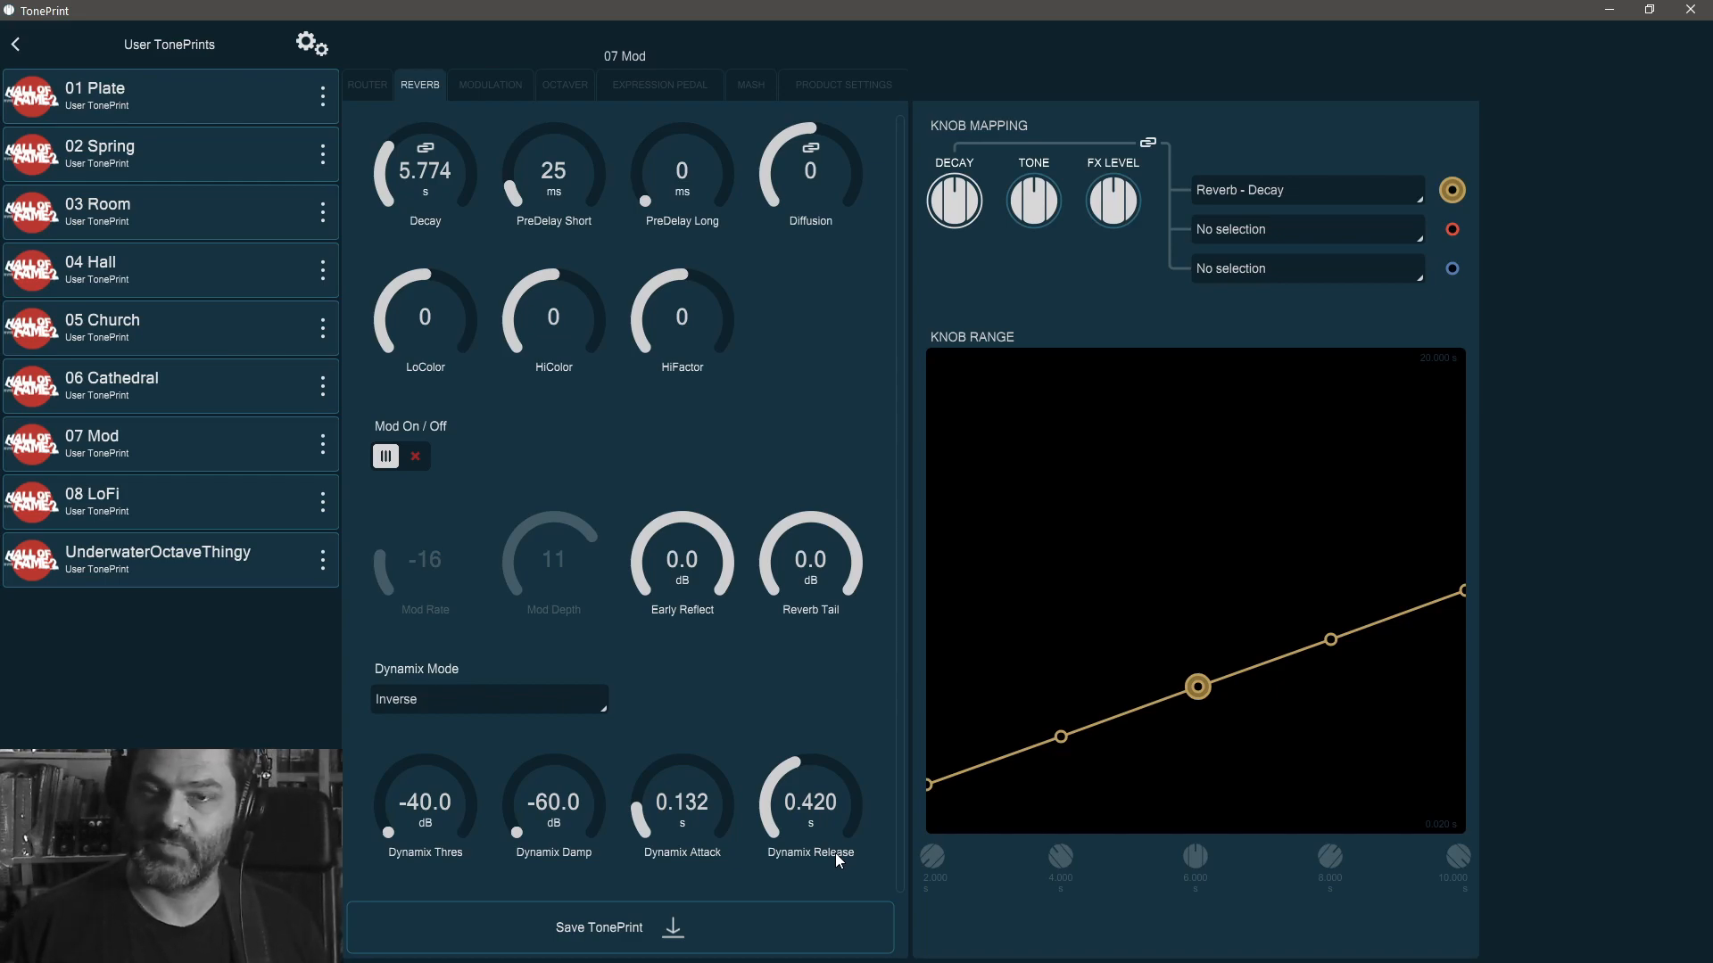
- Turn the Dynamix Mode of the 07 Mod reverb off
left_click(541, 685)
left_click(526, 710)
left_click(532, 706)
left_click(533, 731)
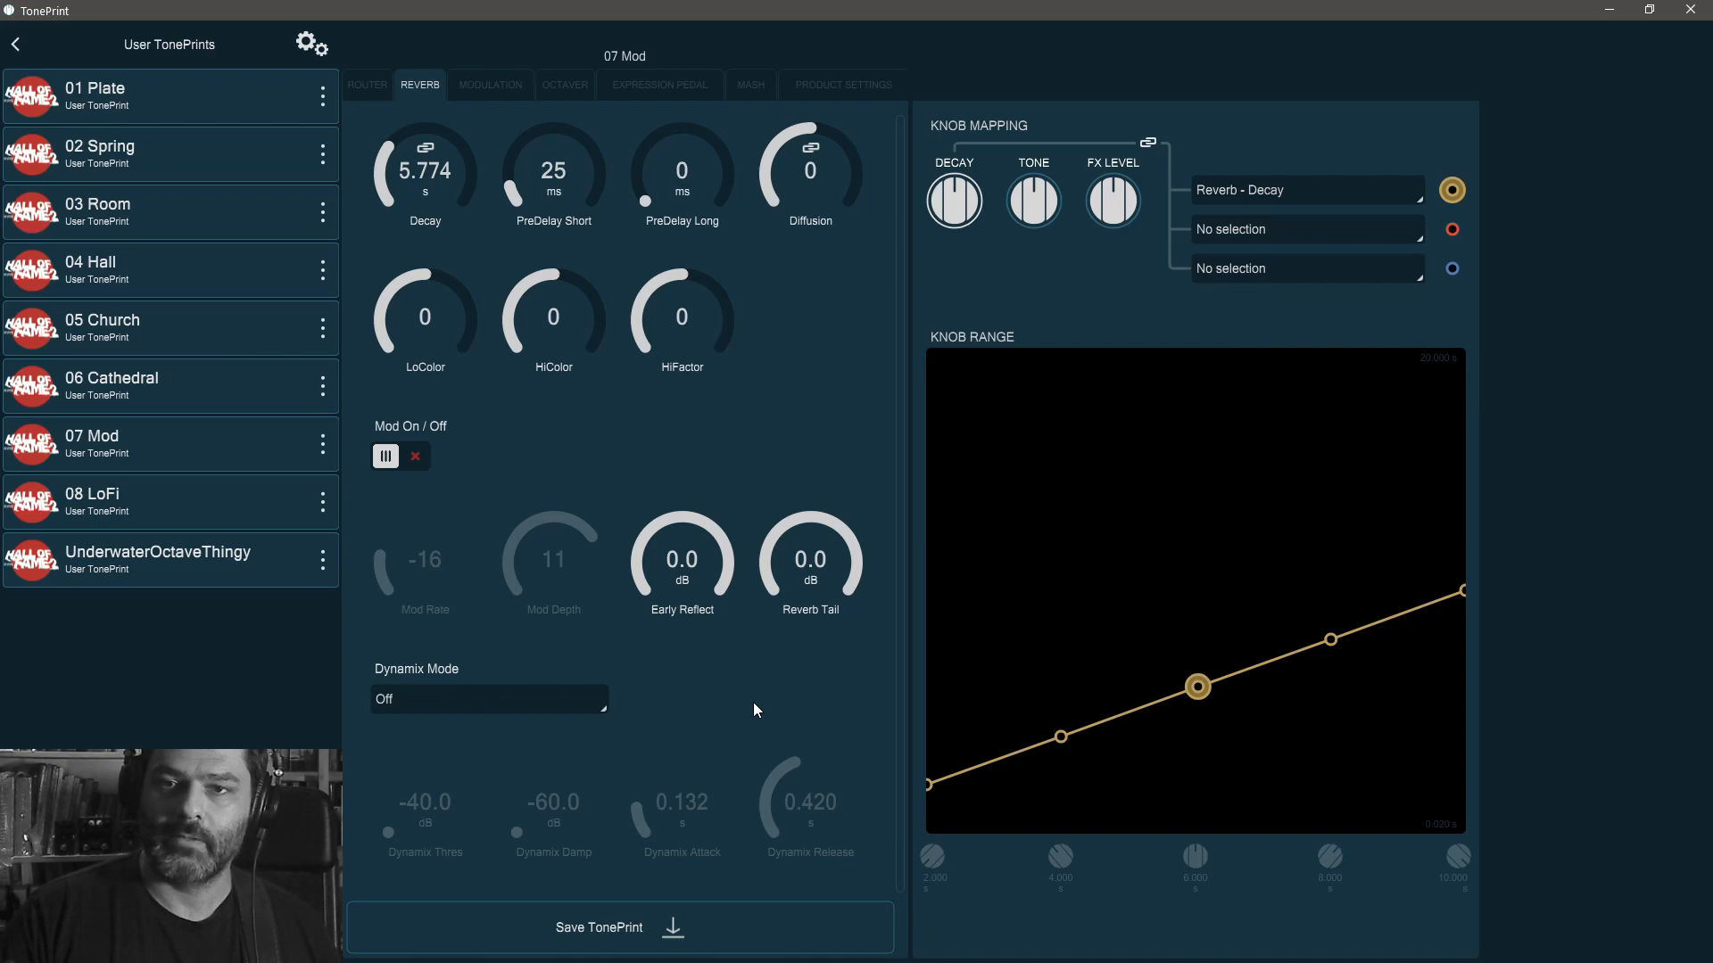
- Review the Modulation, Octaver, Expression Pedal and Mash settings of the 07 Mod TonePrint
left_click(505, 79)
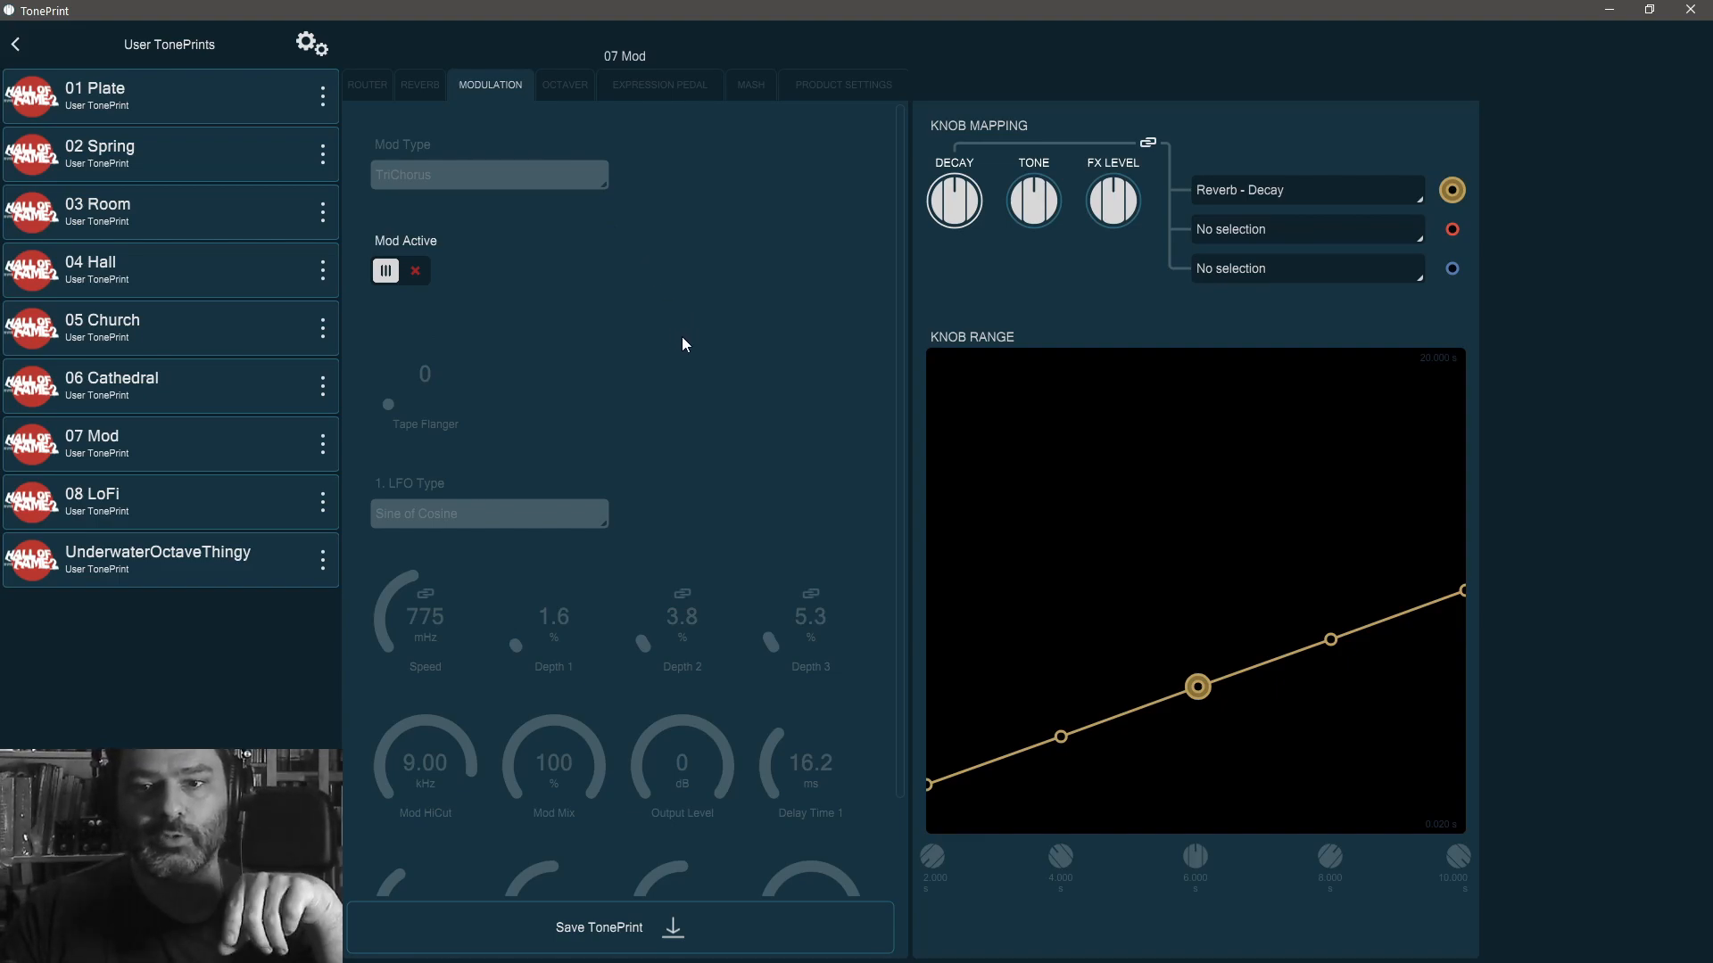
scroll(682, 344, "down", 2)
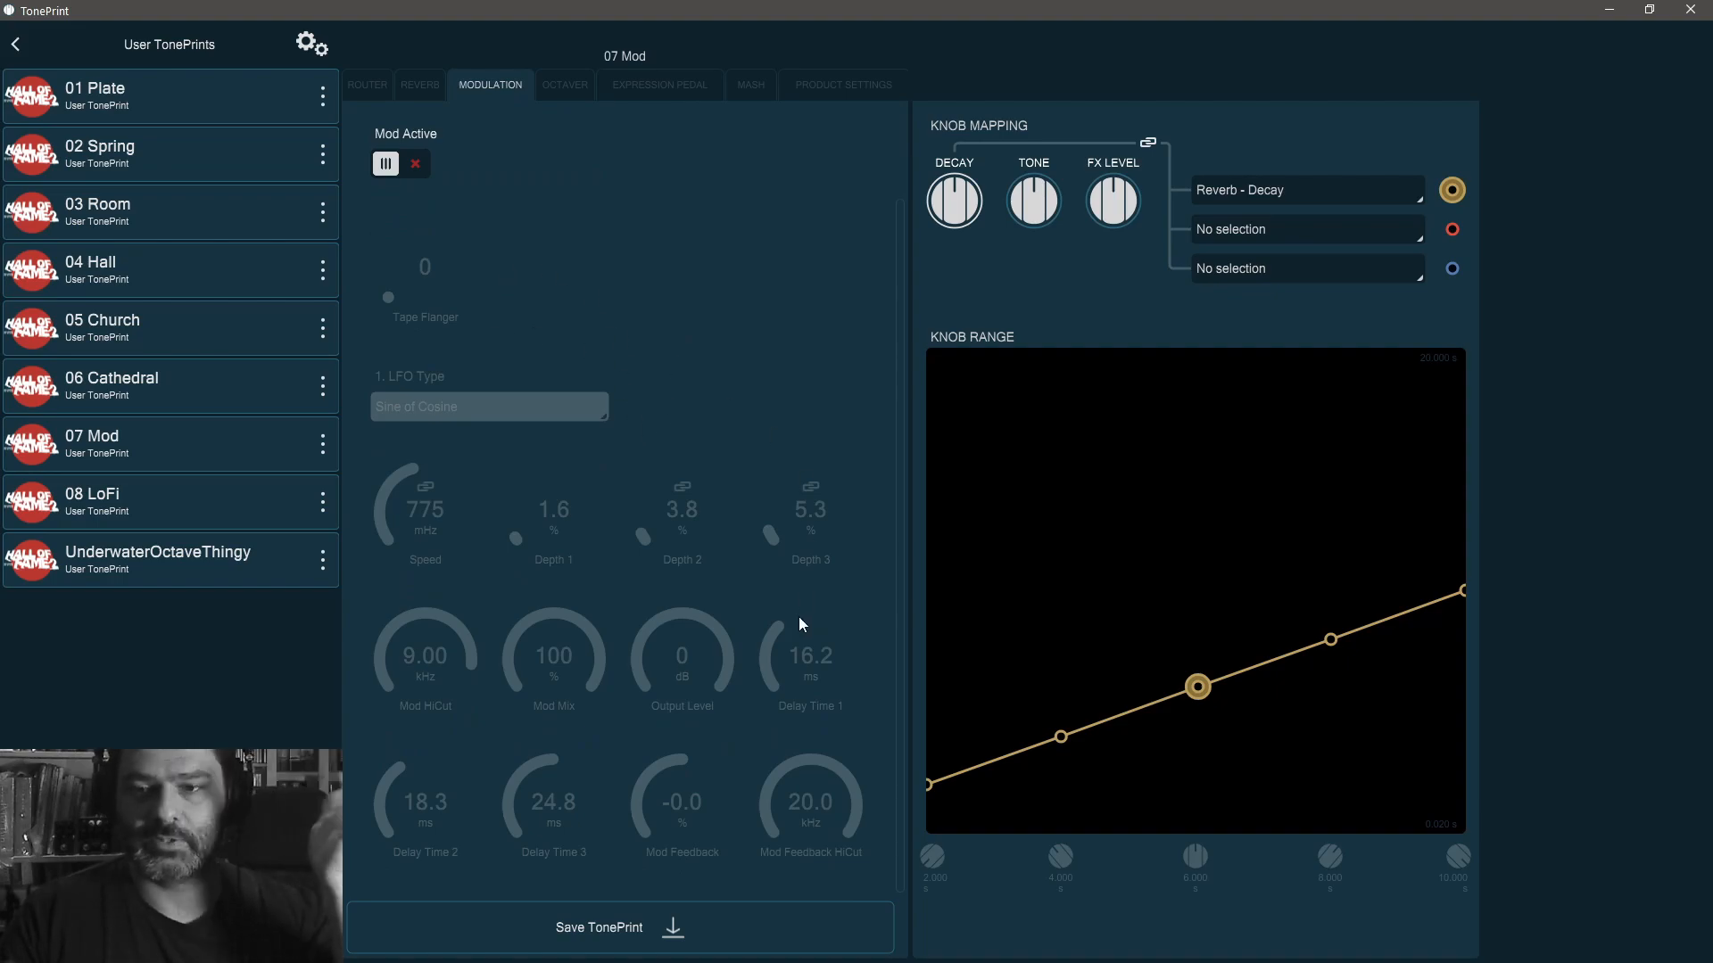
scroll(771, 738, "up", 2)
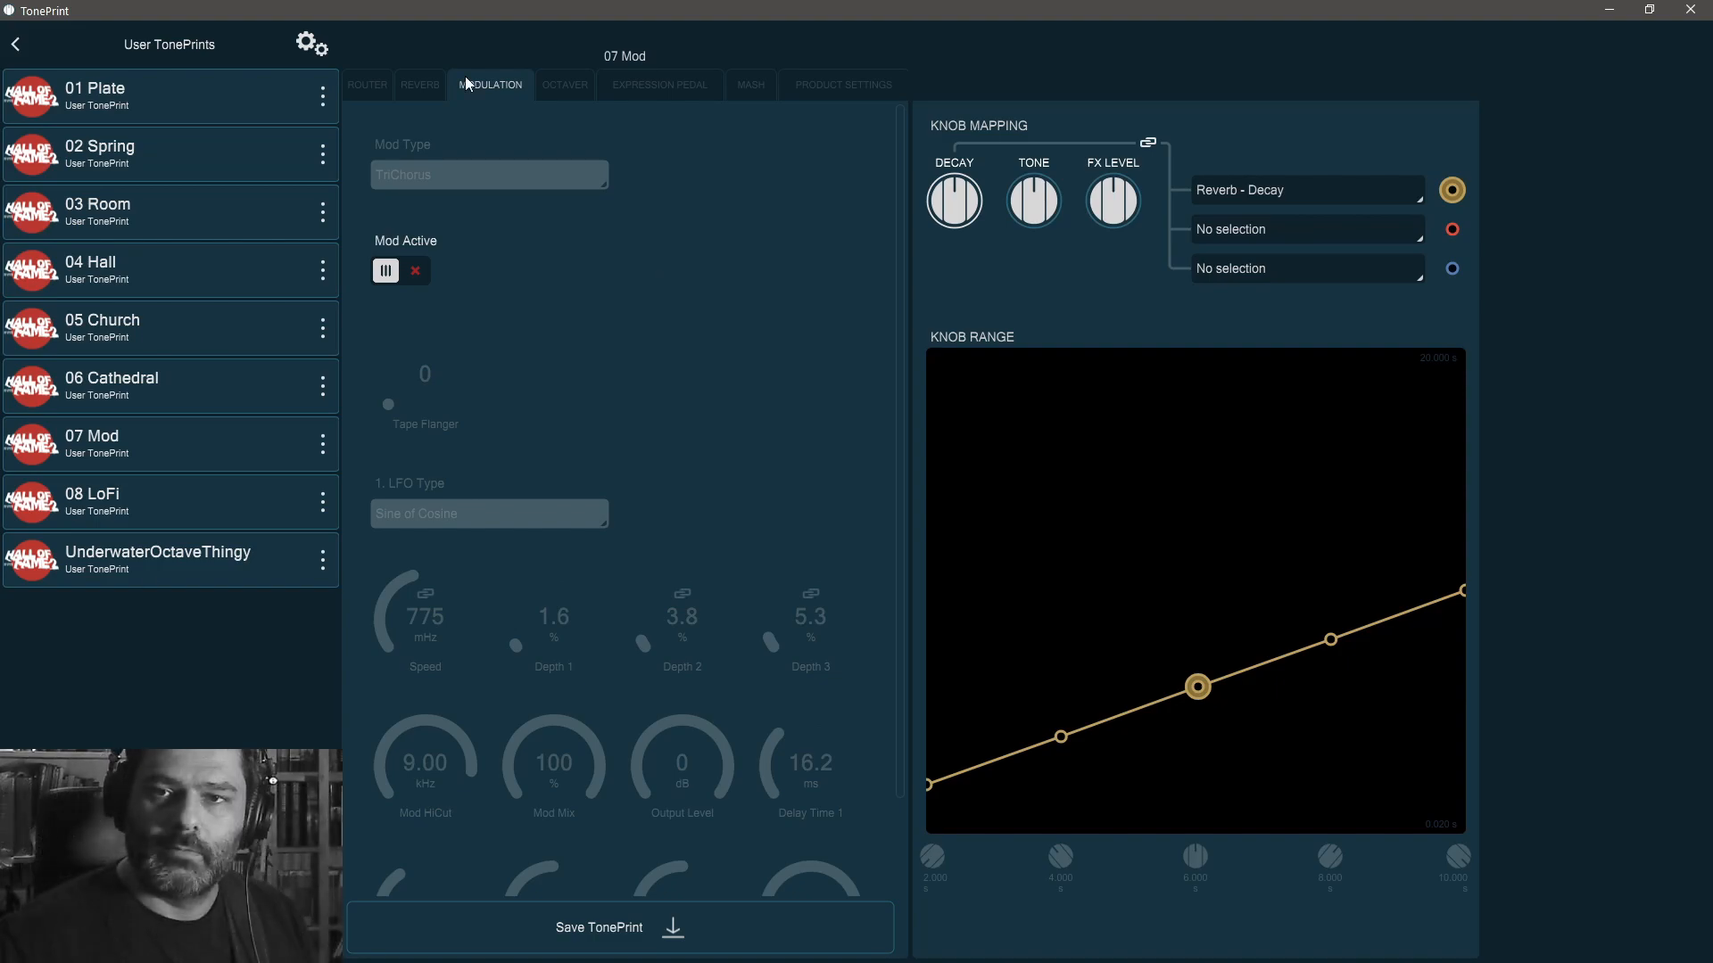
left_click(572, 90)
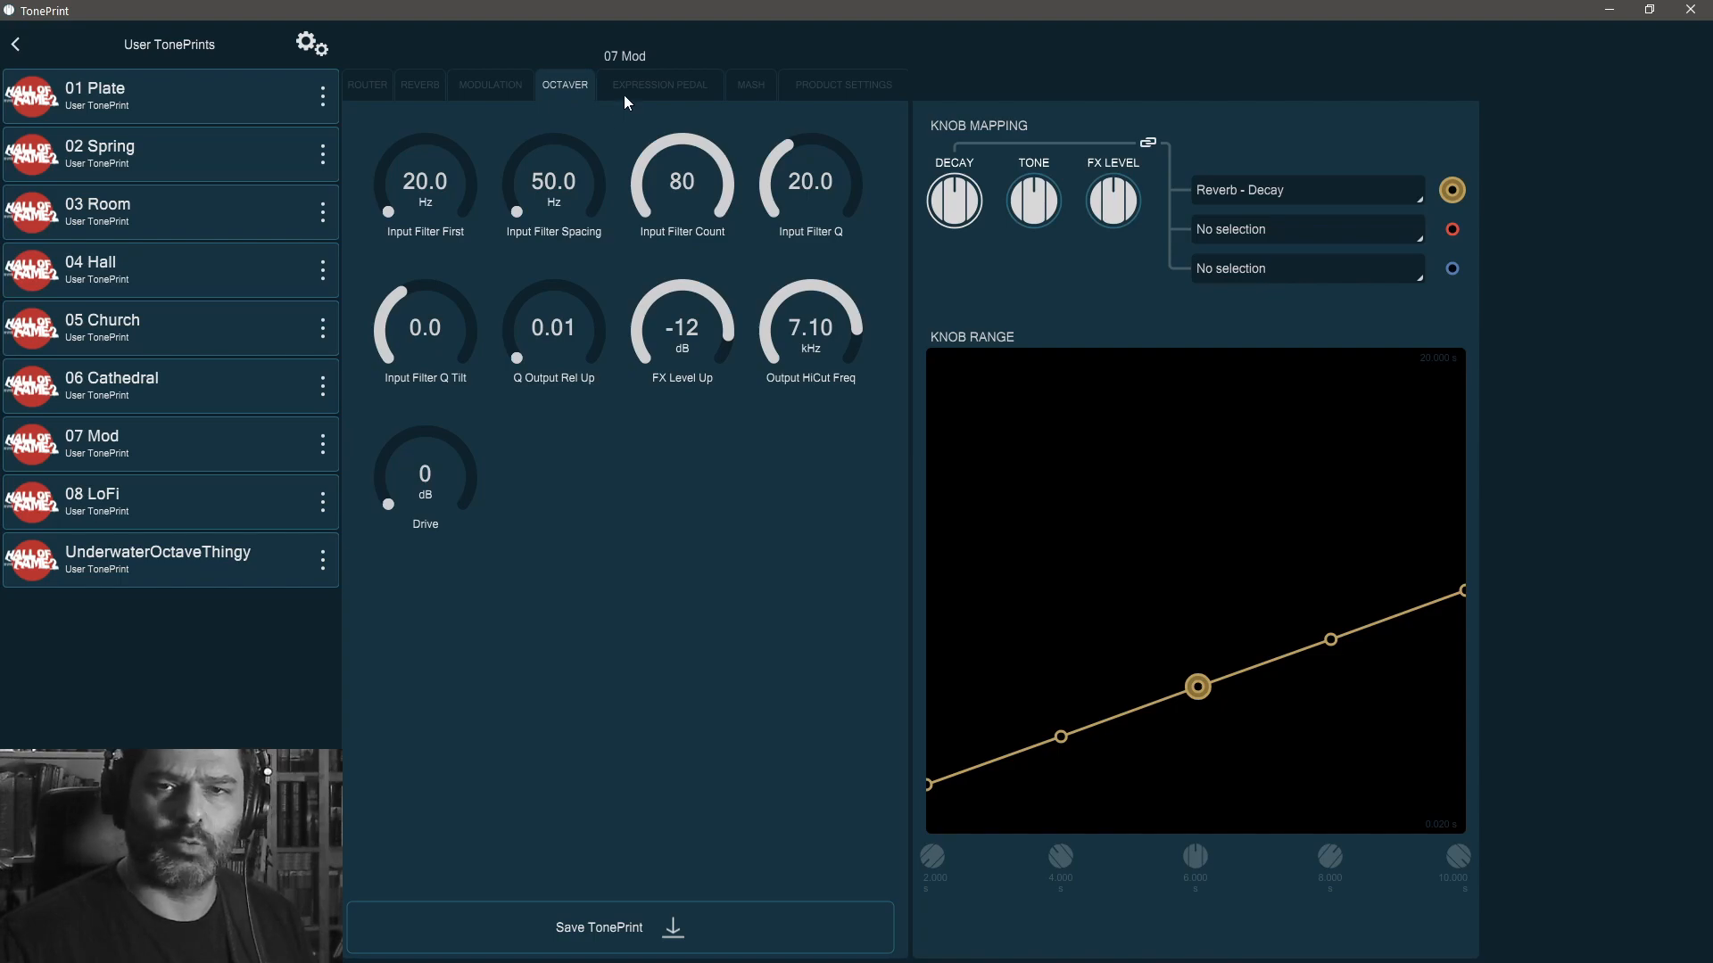
left_click(664, 89)
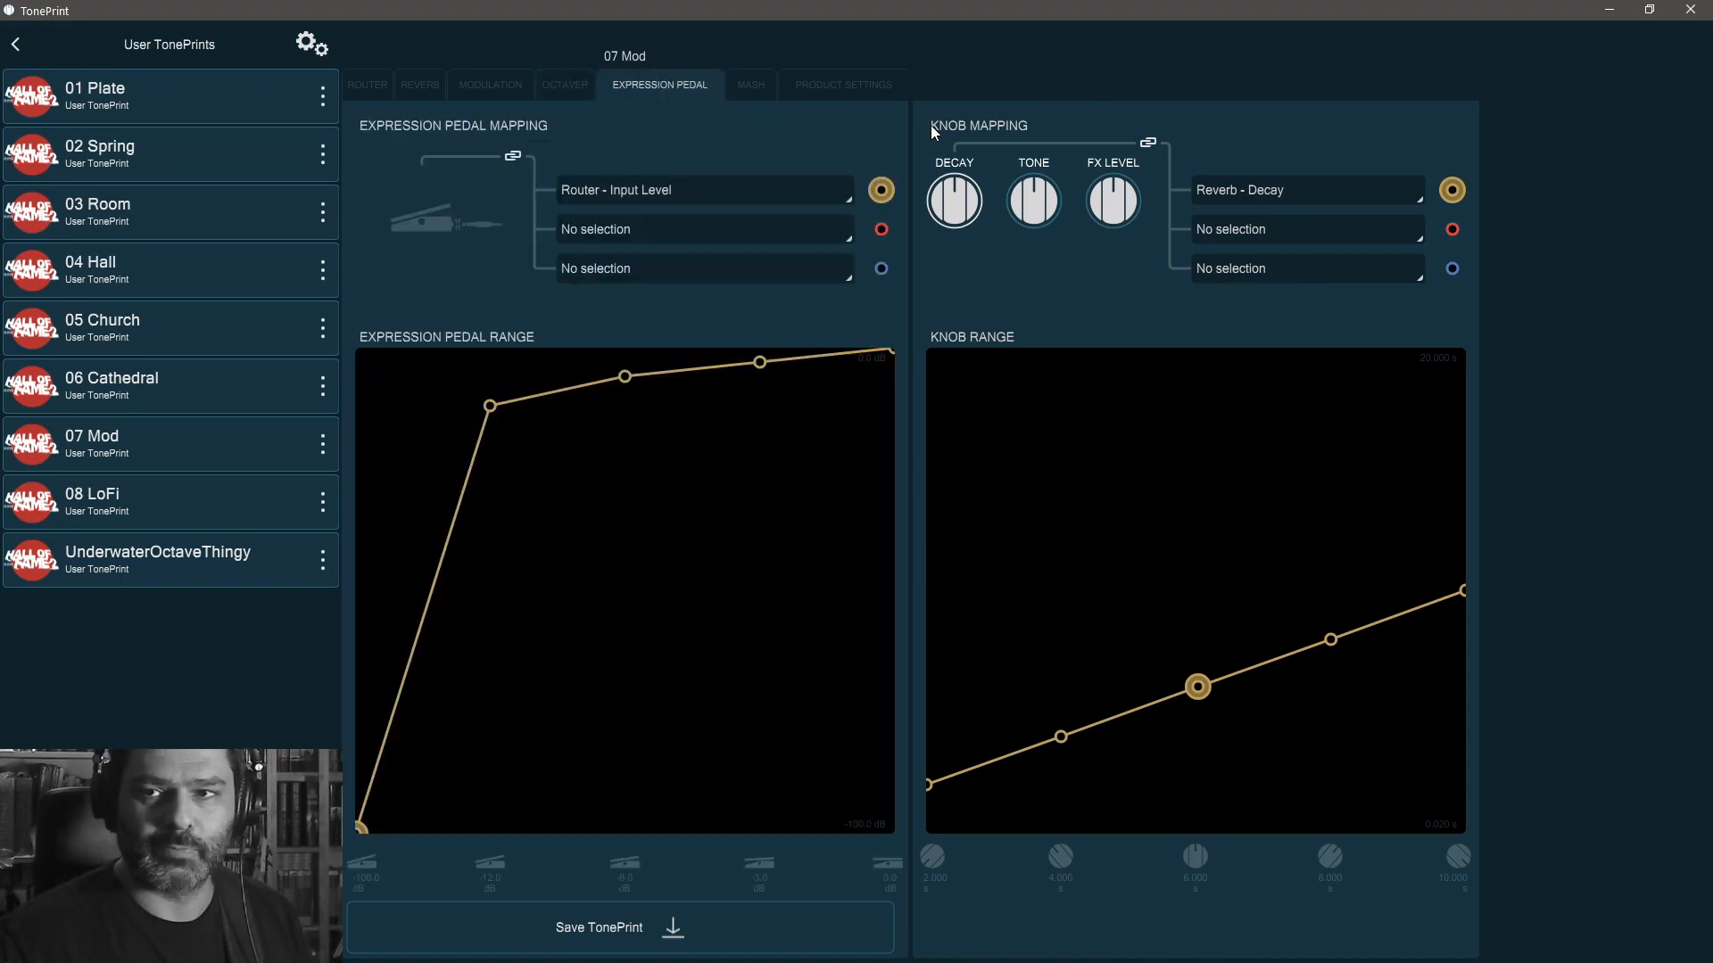
left_click(753, 87)
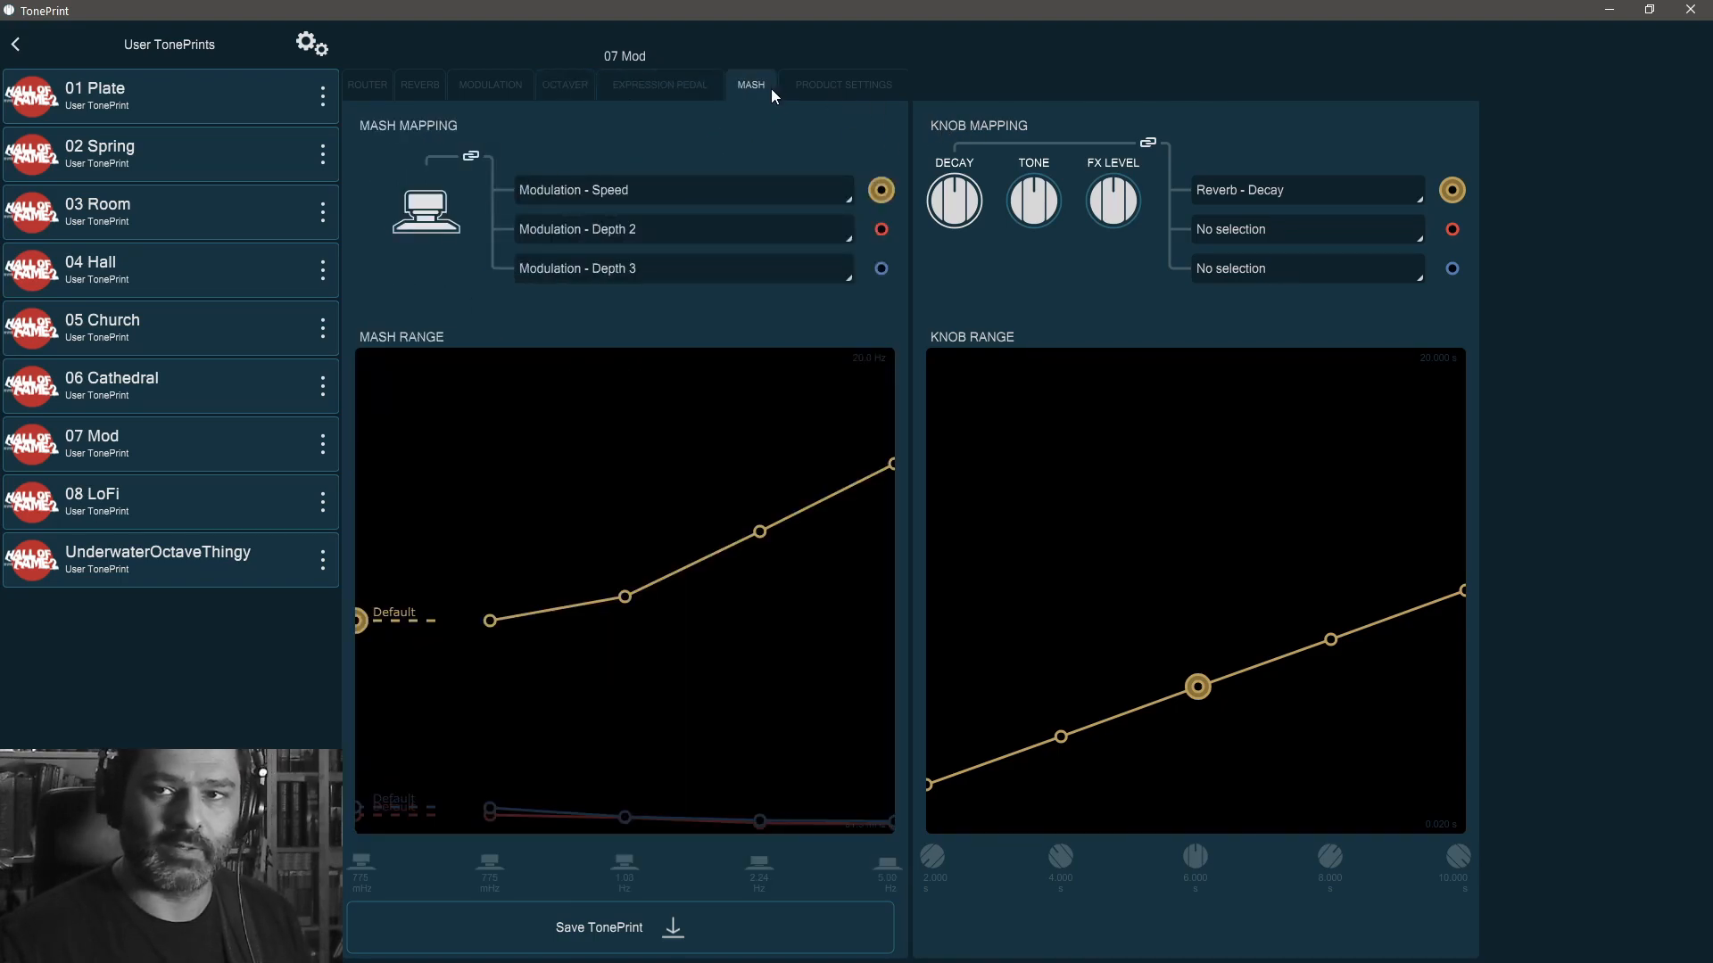
left_click(551, 92)
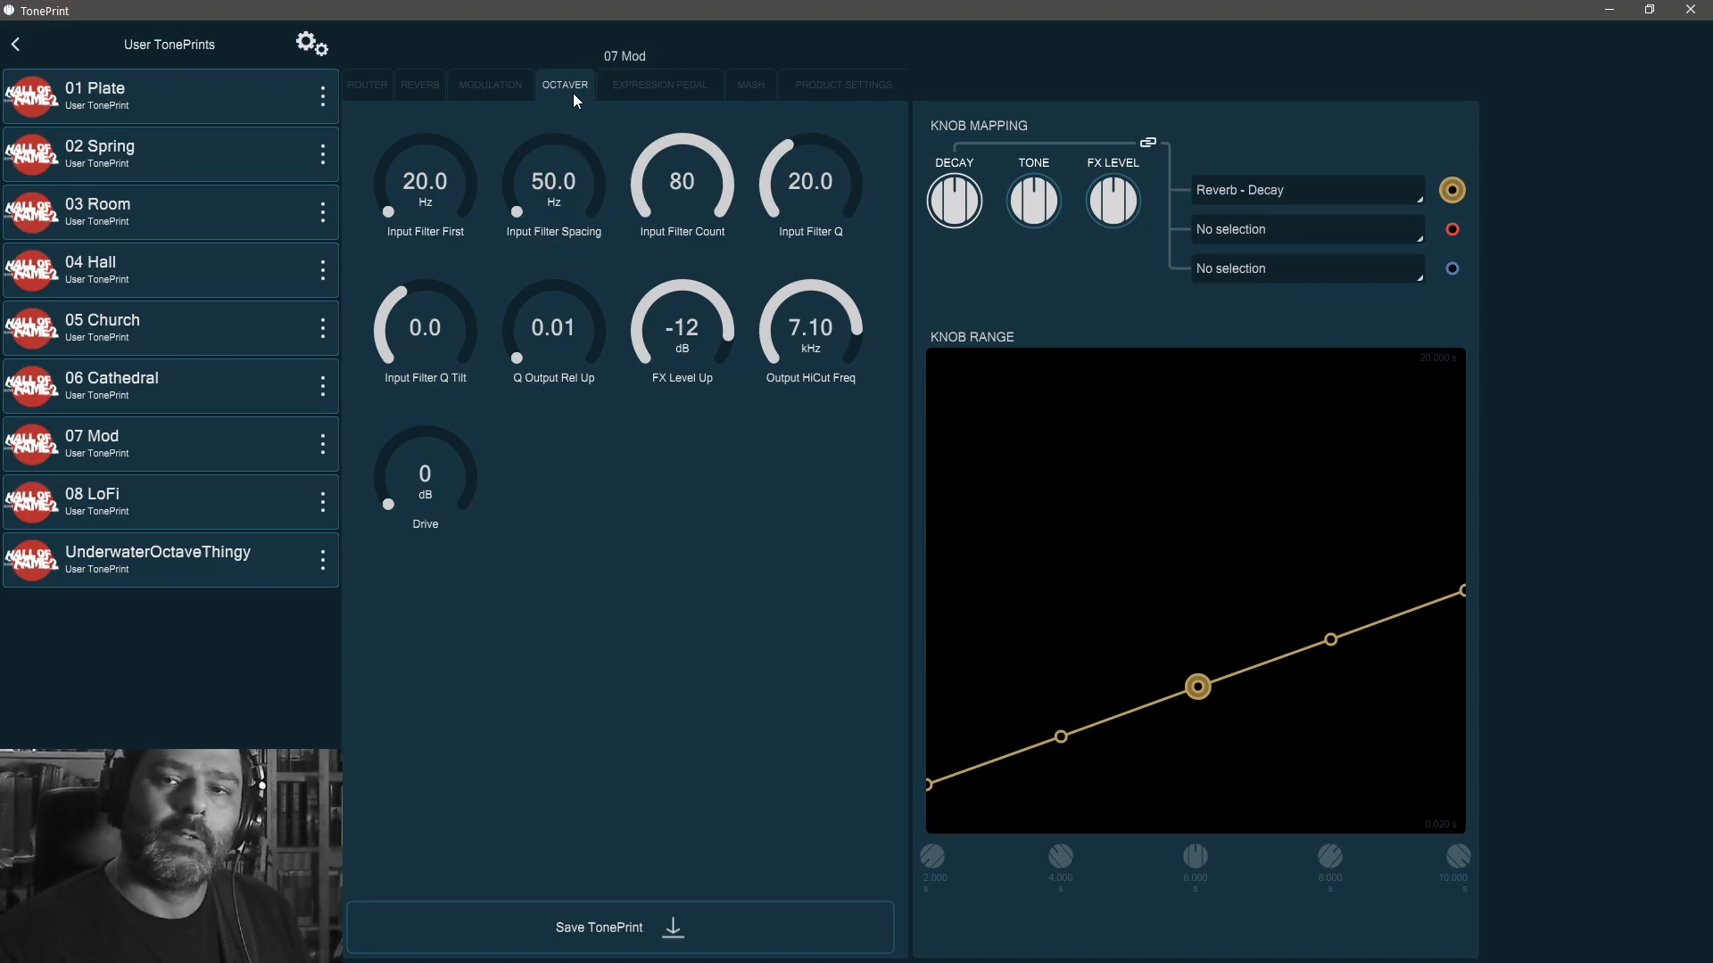
- Raise the router's Octaver Output to -9.0 dB and on to 0.0 dB
left_click(375, 85)
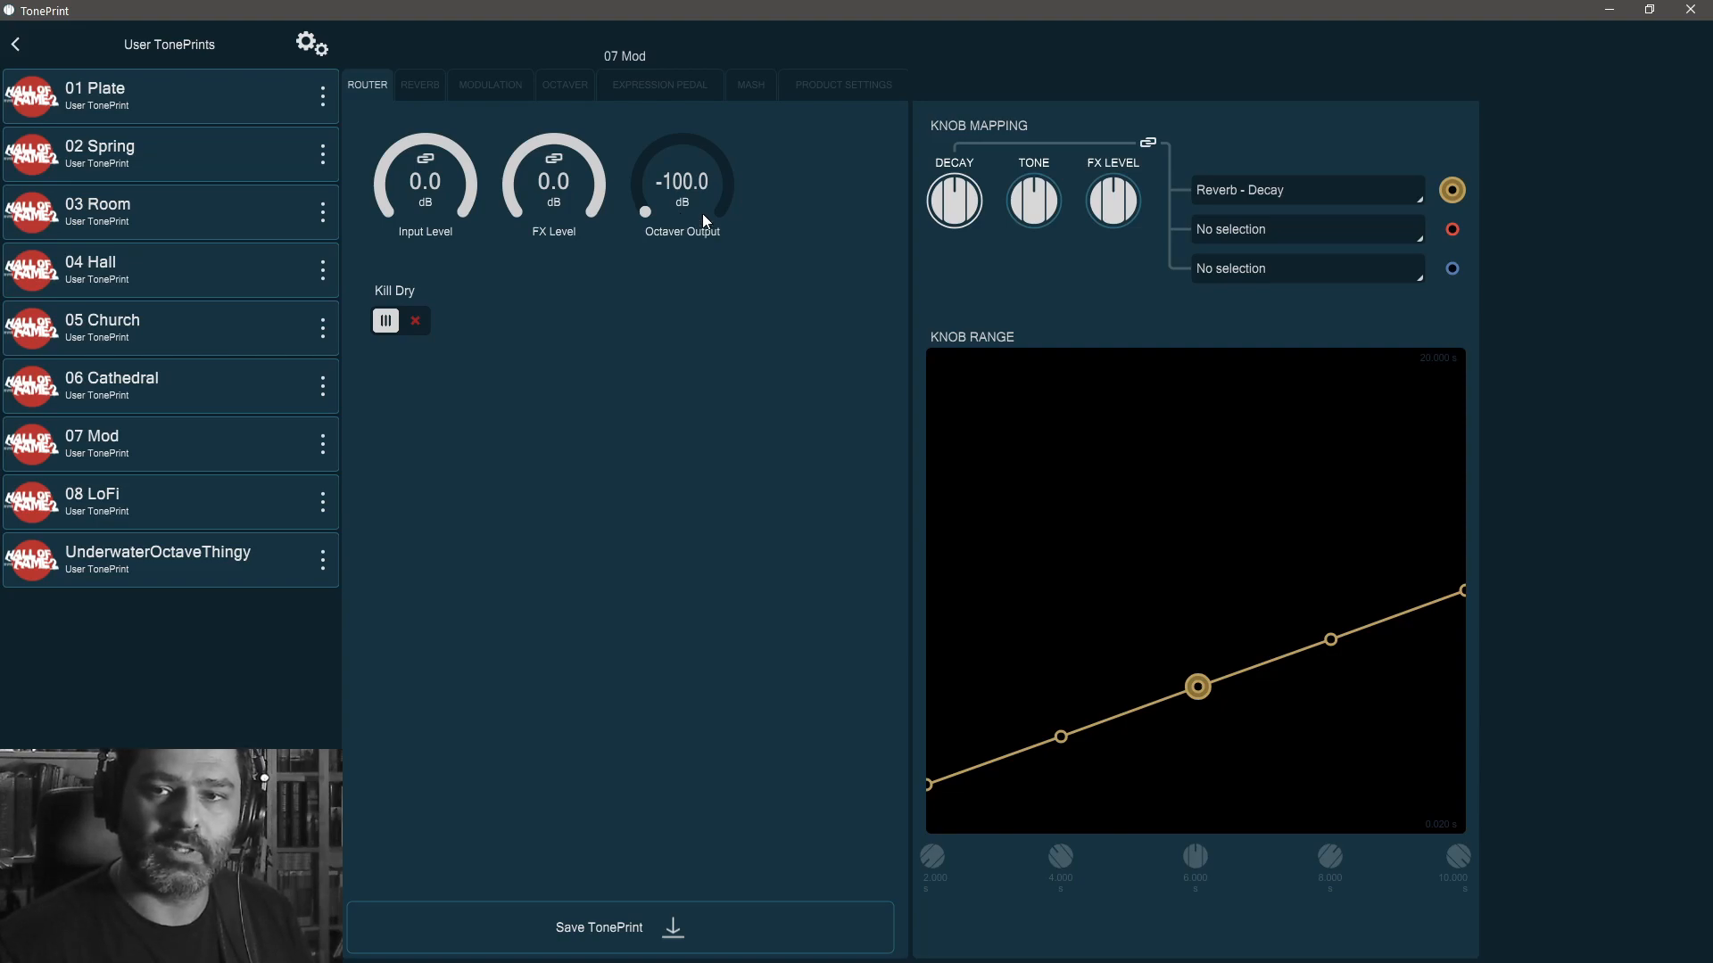
left_click_drag(702, 222, 710, 79)
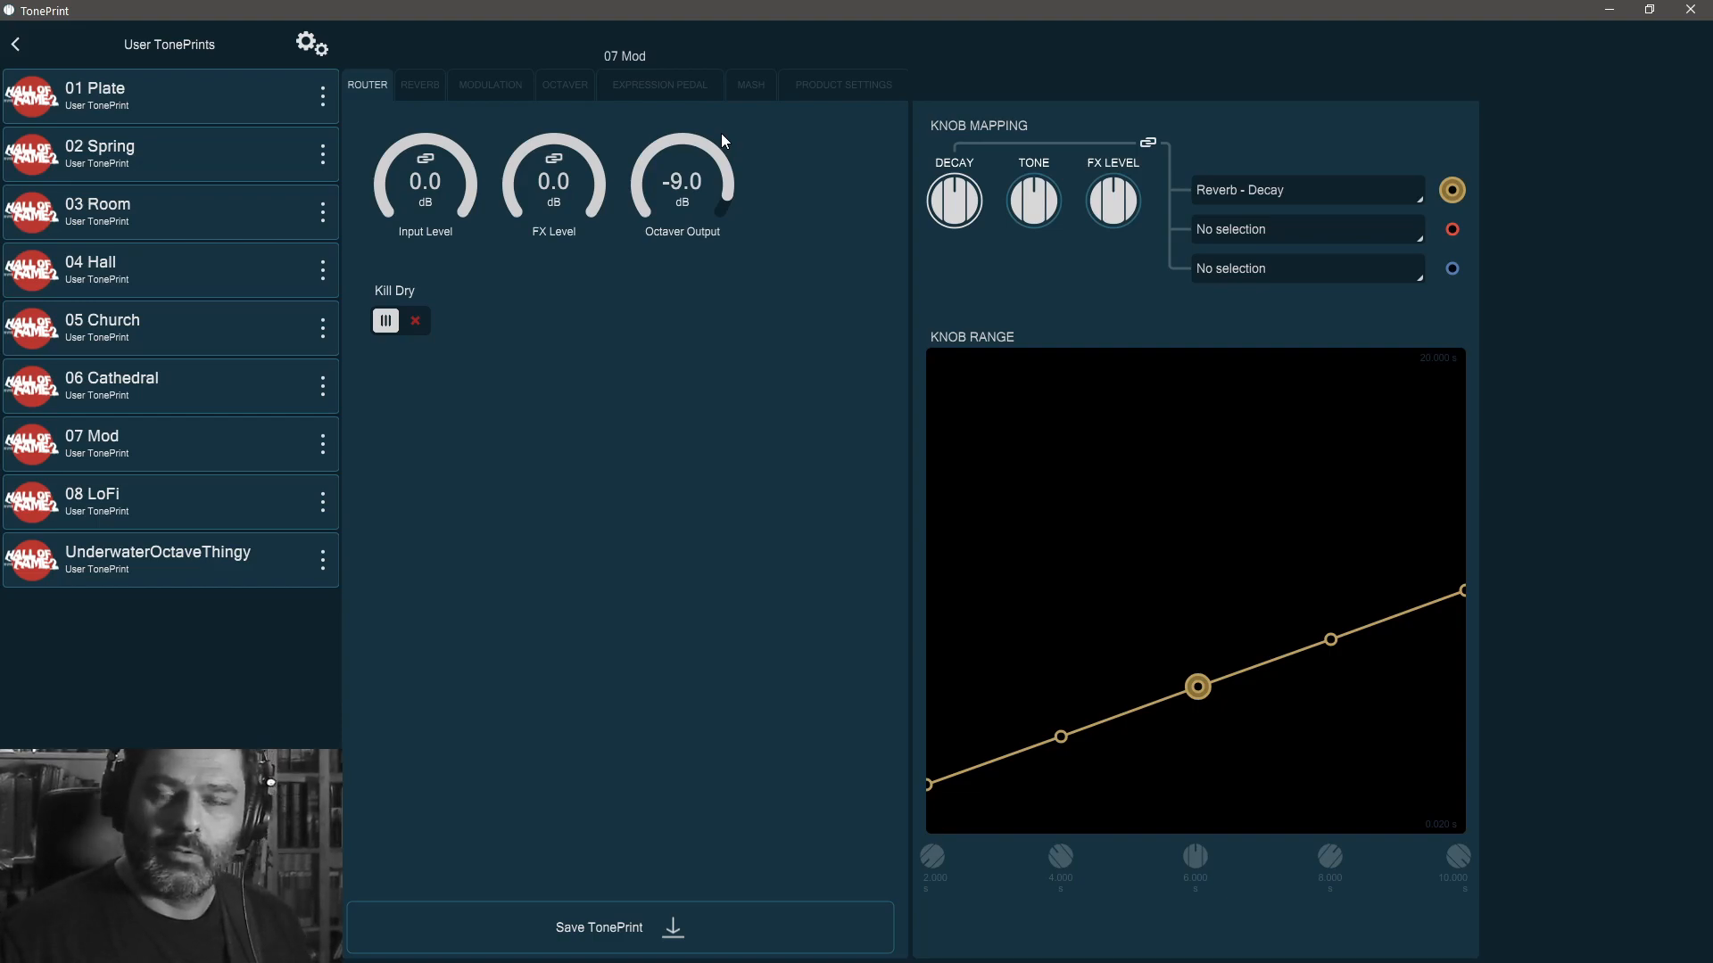
left_click_drag(661, 192, 664, 155)
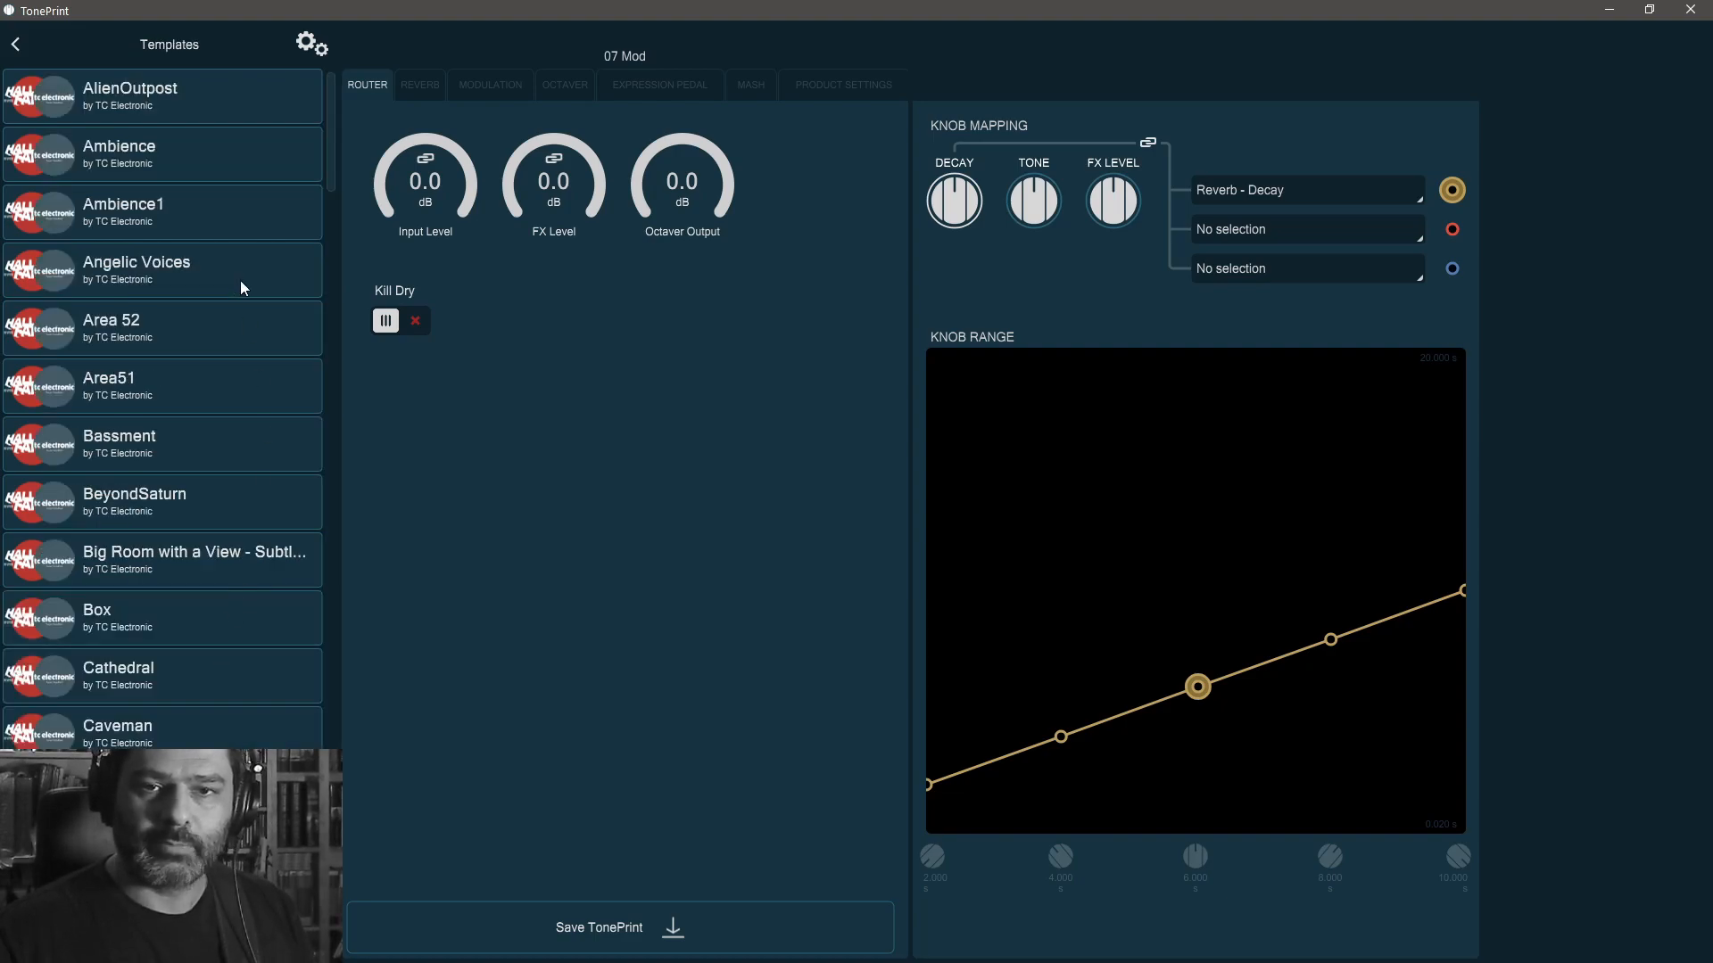
- Browse the TC Electronic template list, and return to the user TonePrints
scroll(232, 304, "down", 15)
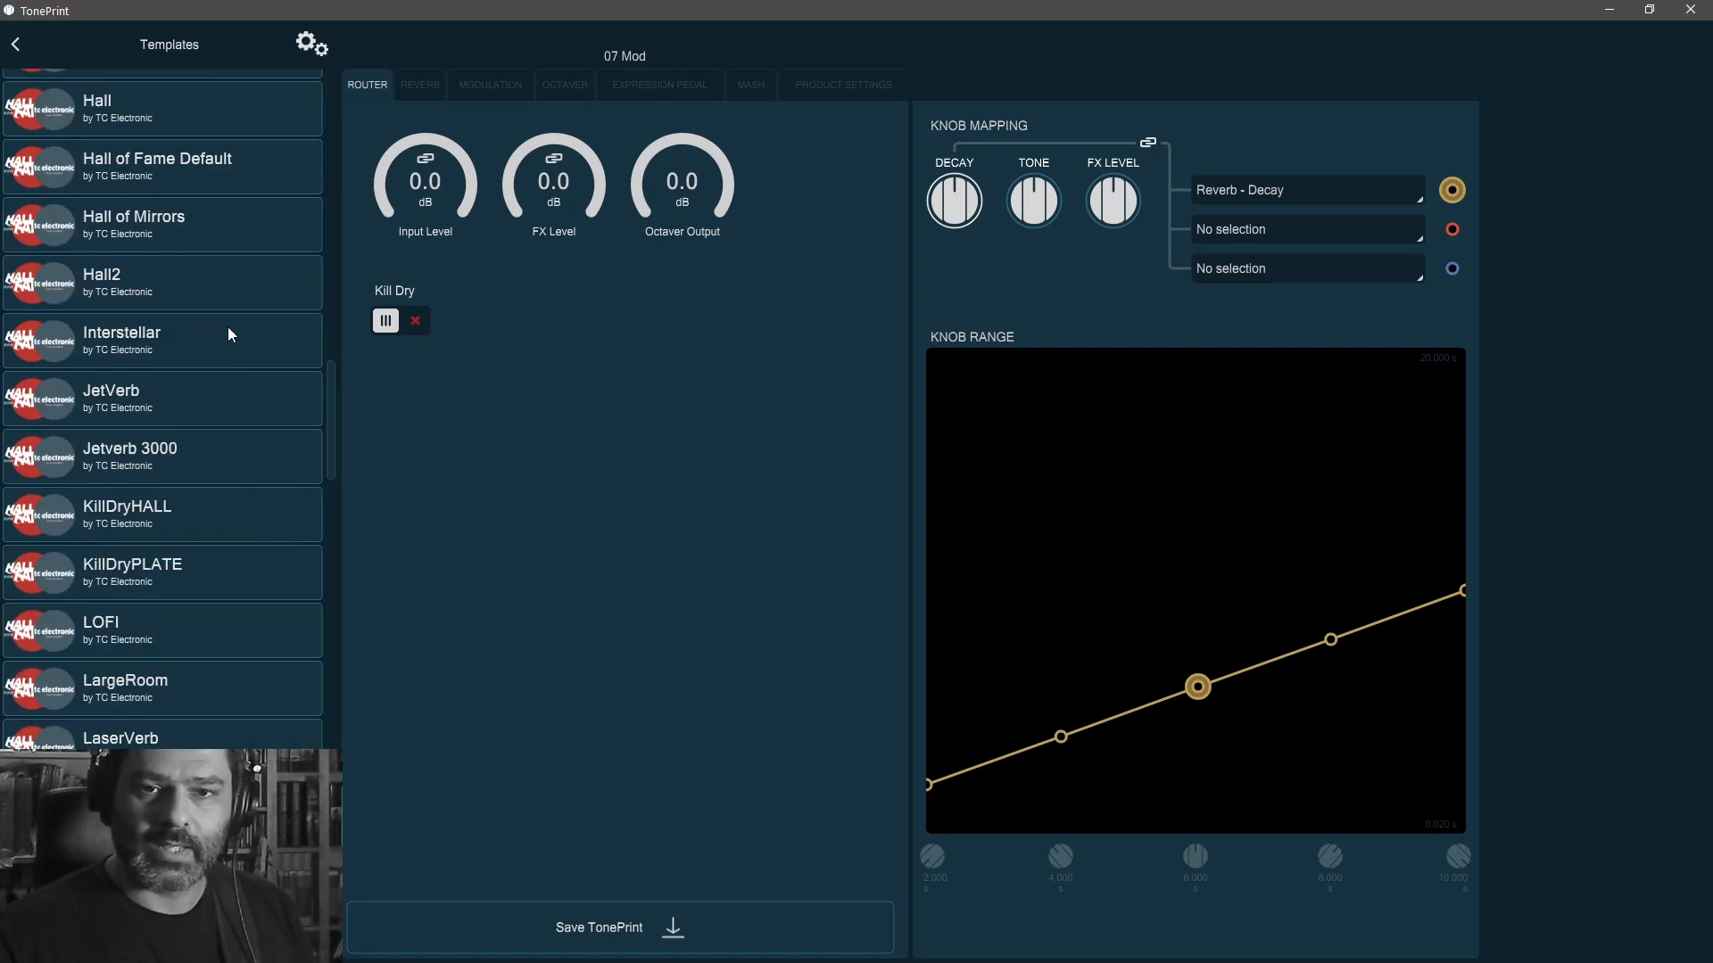
scroll(138, 345, "up", 10)
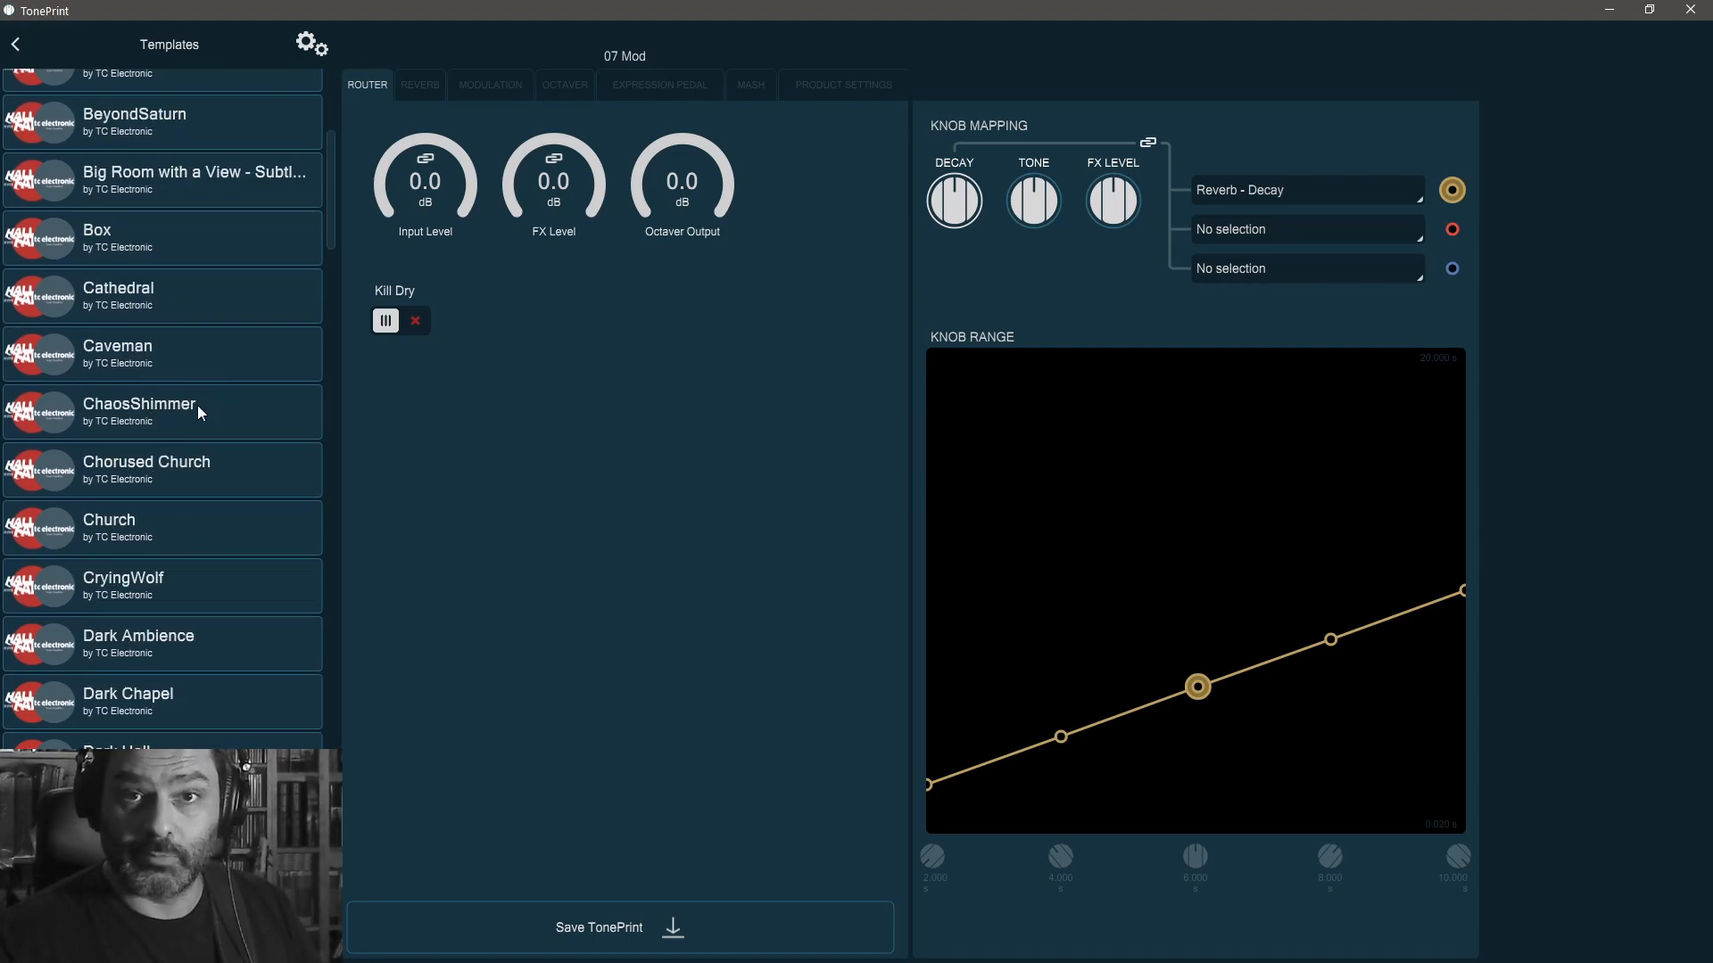
scroll(197, 406, "down", 3)
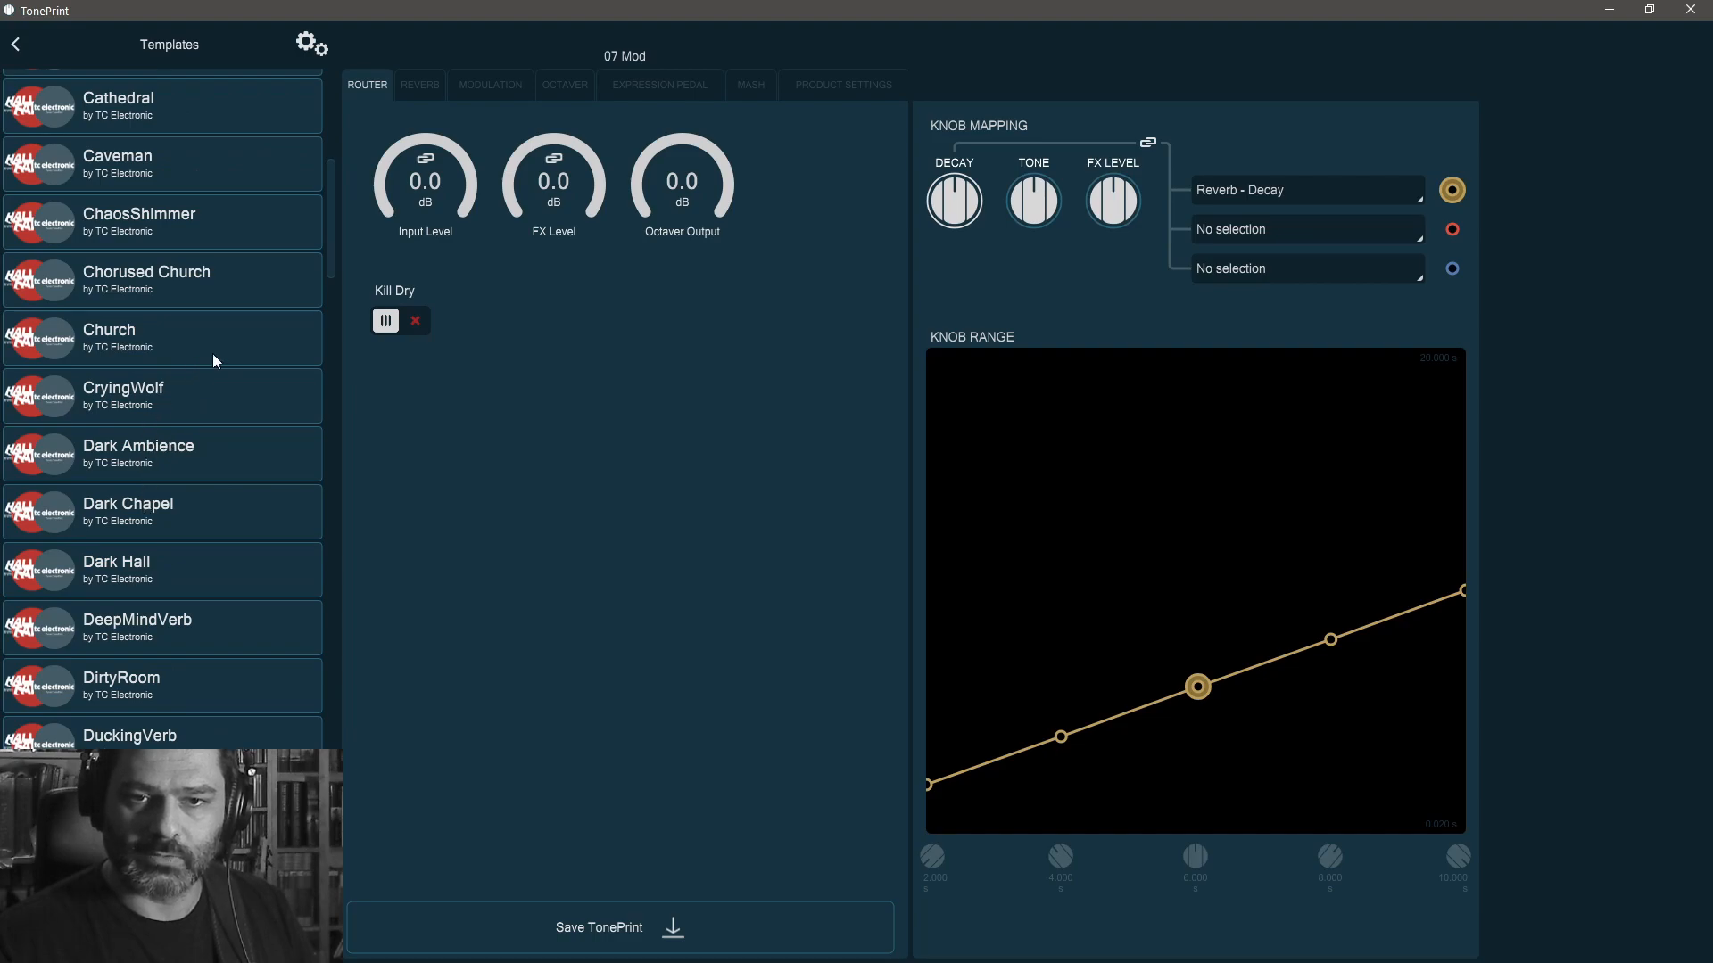
left_click_drag(332, 239, 328, 532)
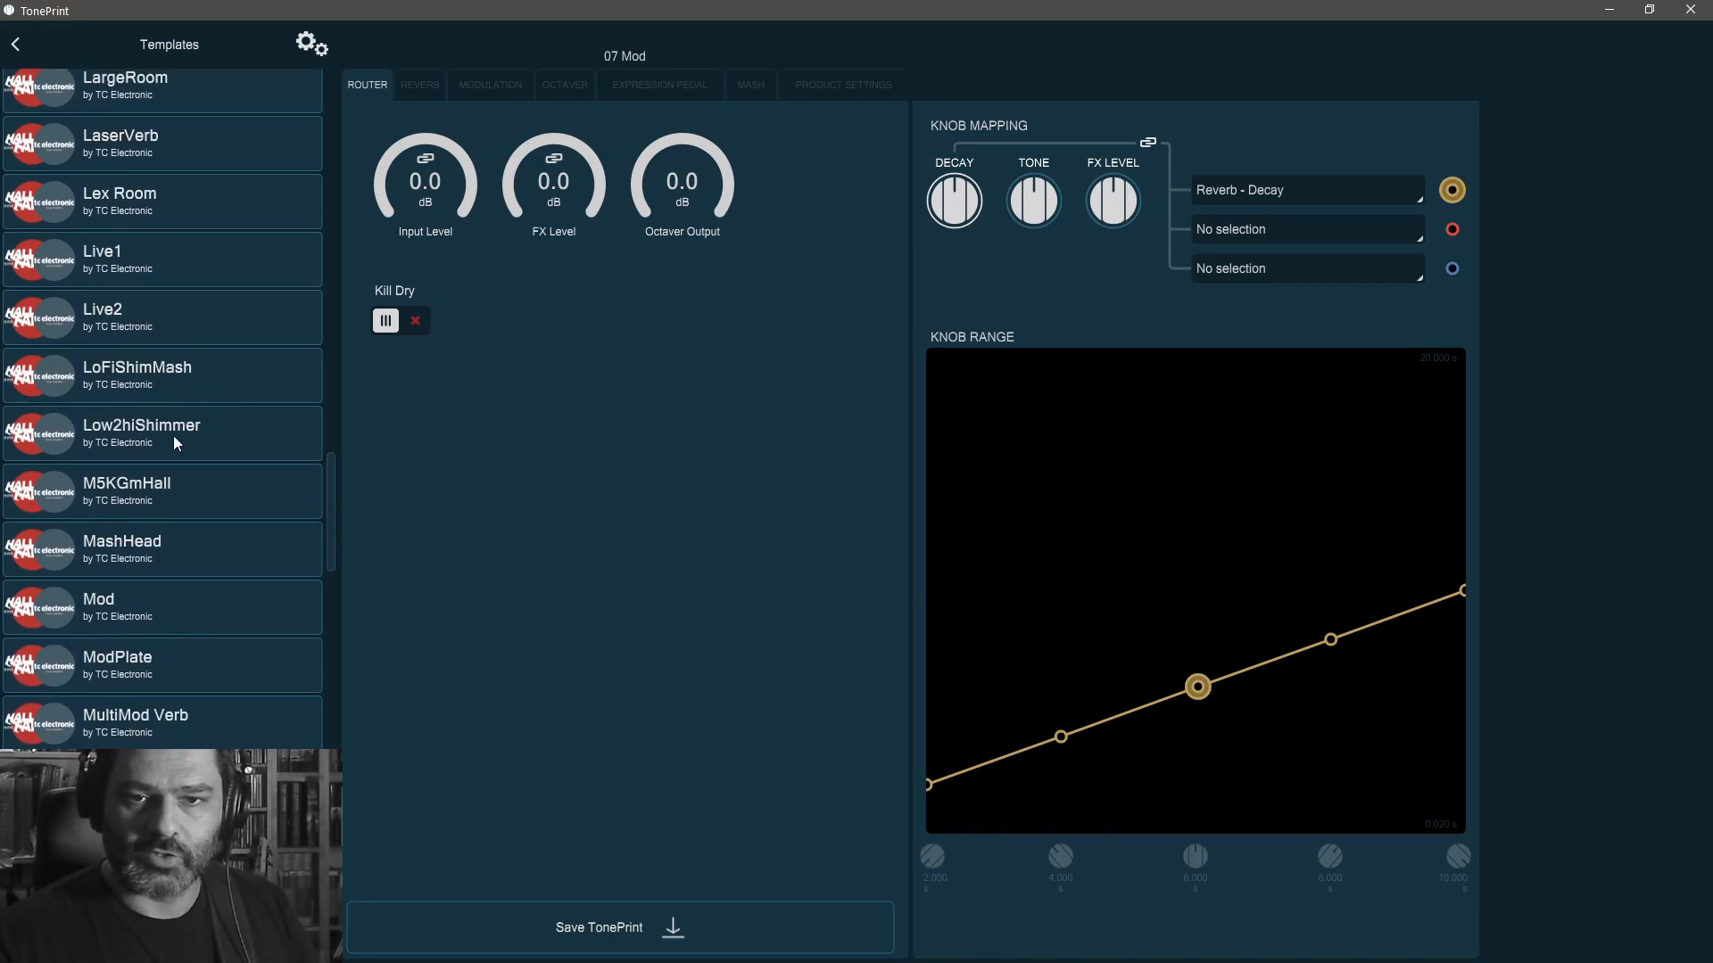
scroll(338, 503, "down", 1)
scroll(306, 569, "down", 5)
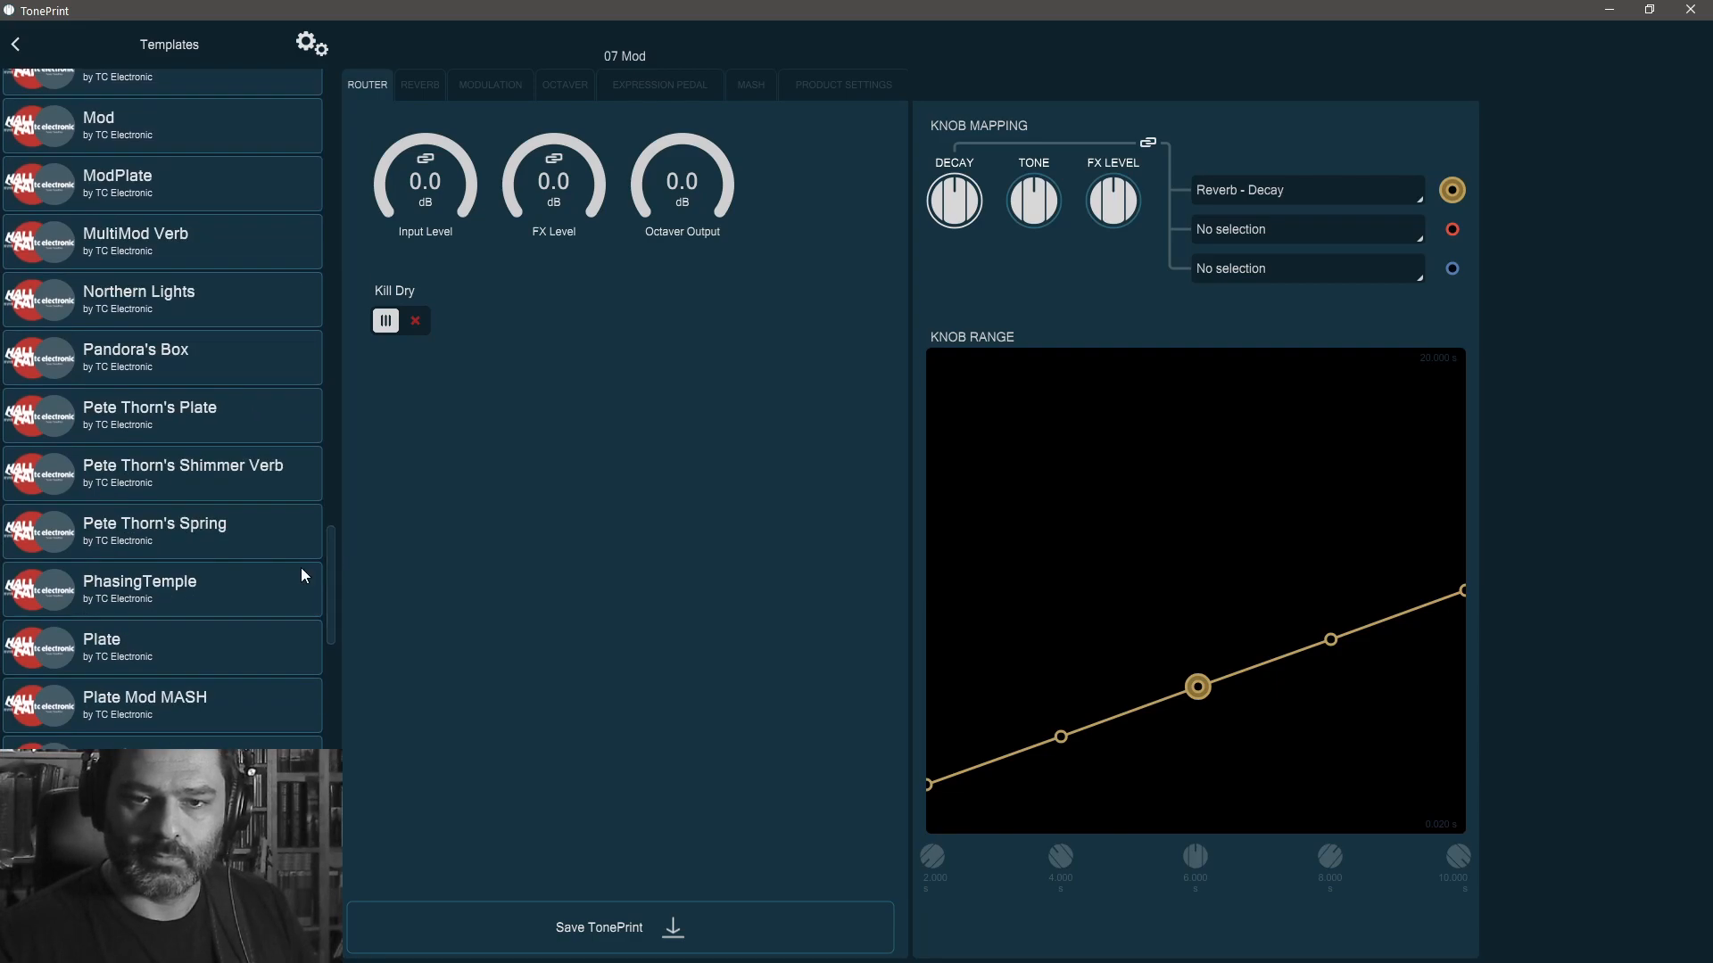
scroll(191, 621, "down", 7)
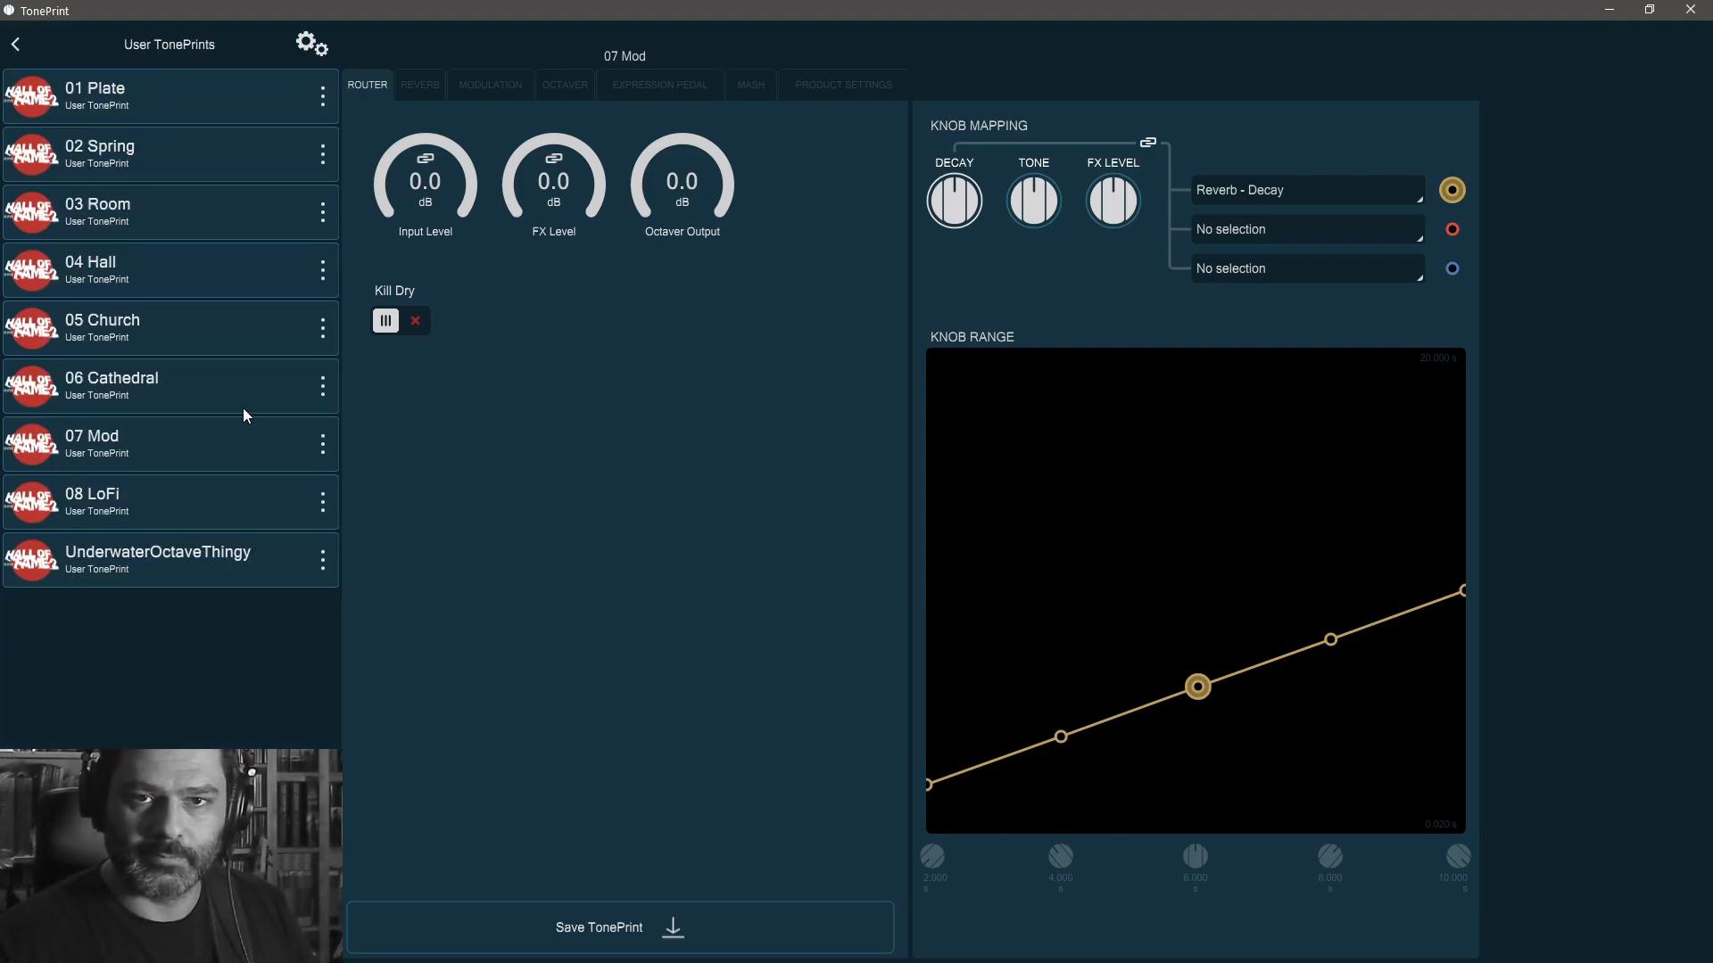
- Open the UnderwaterOctaveThingy TonePrint for editing and show its router settings
left_click(160, 569)
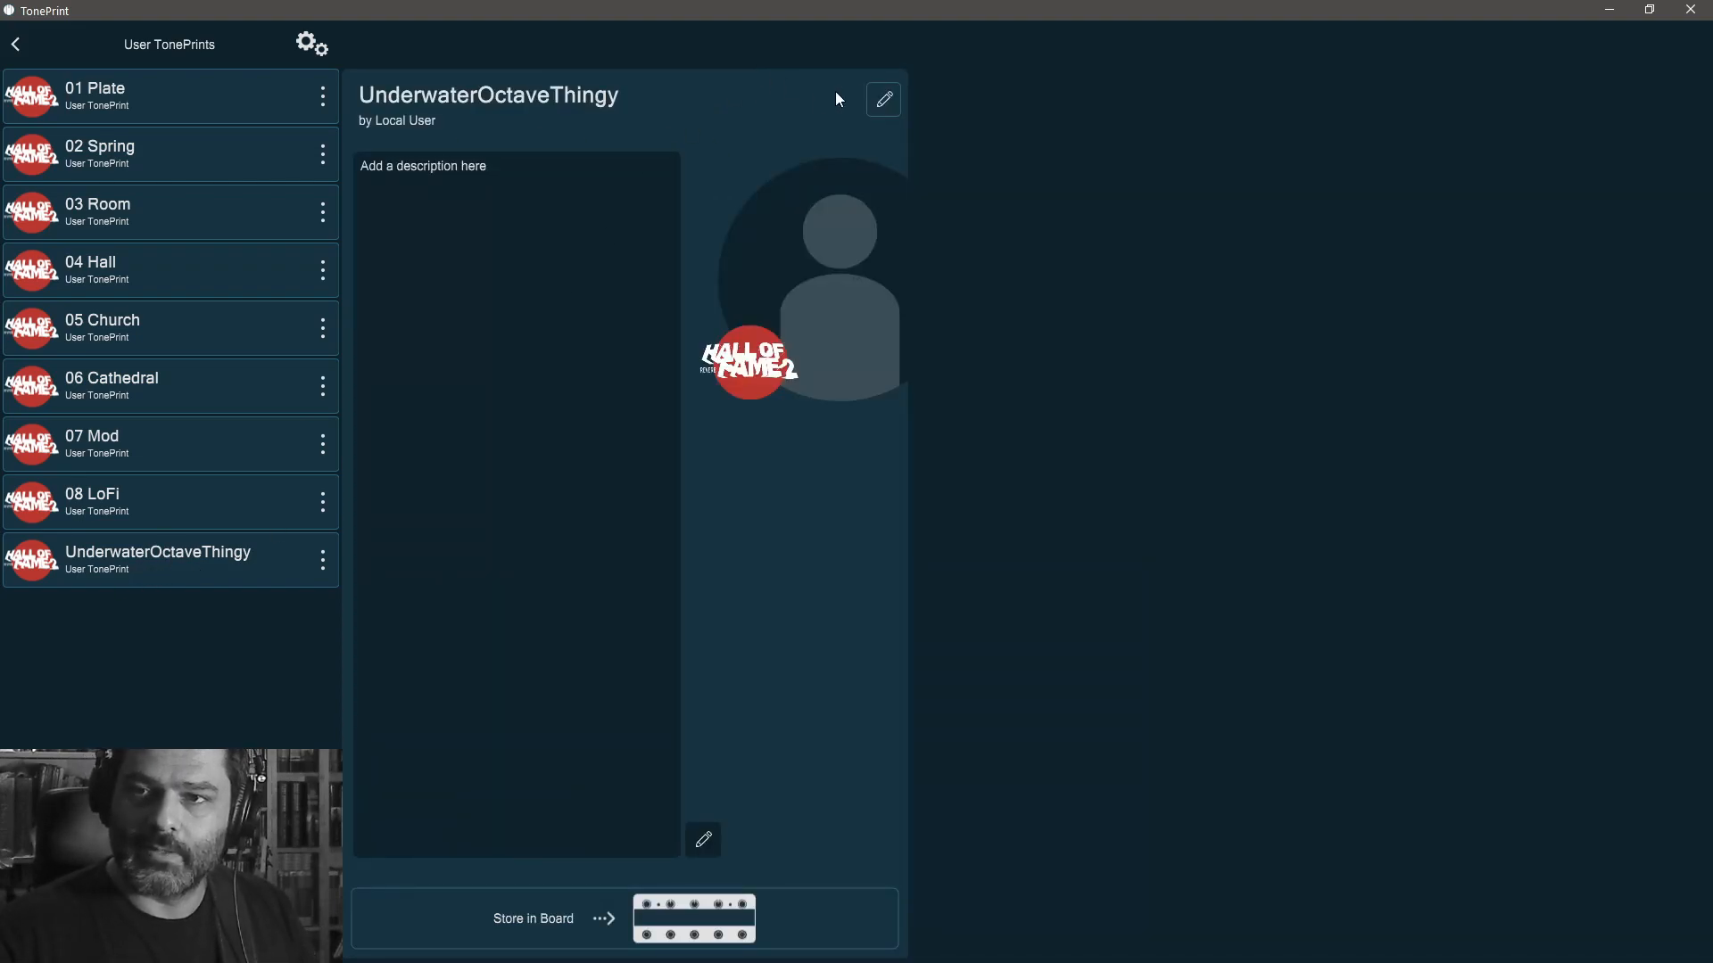
left_click(885, 99)
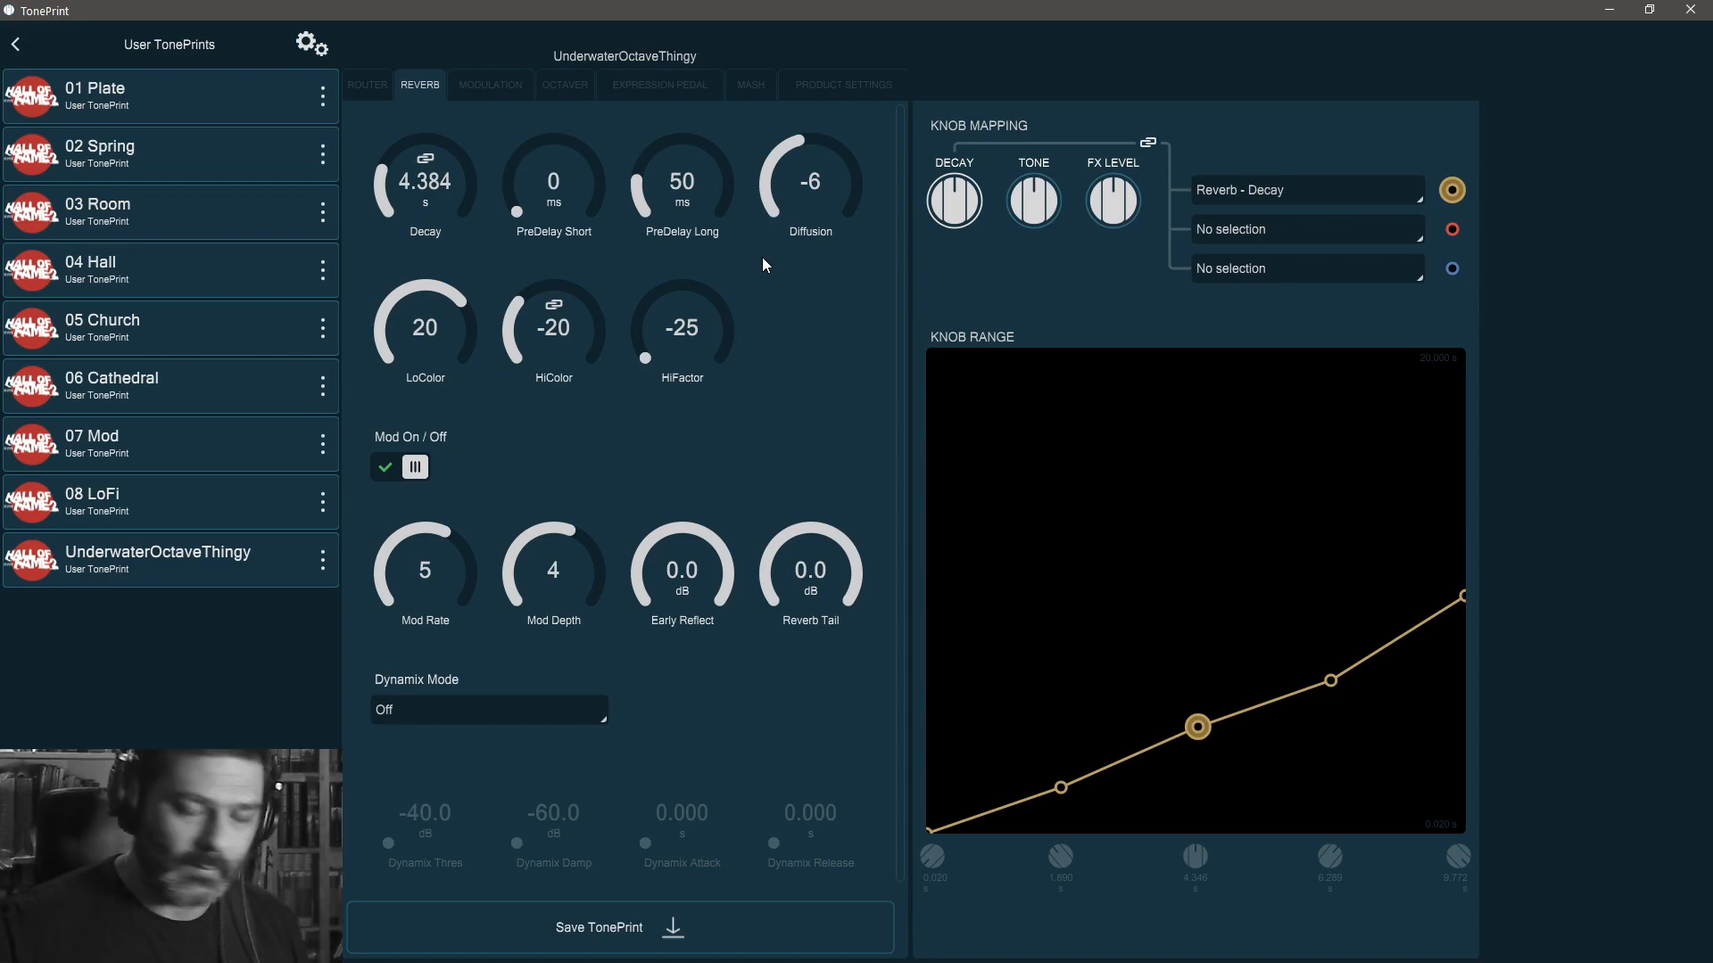
left_click(370, 87)
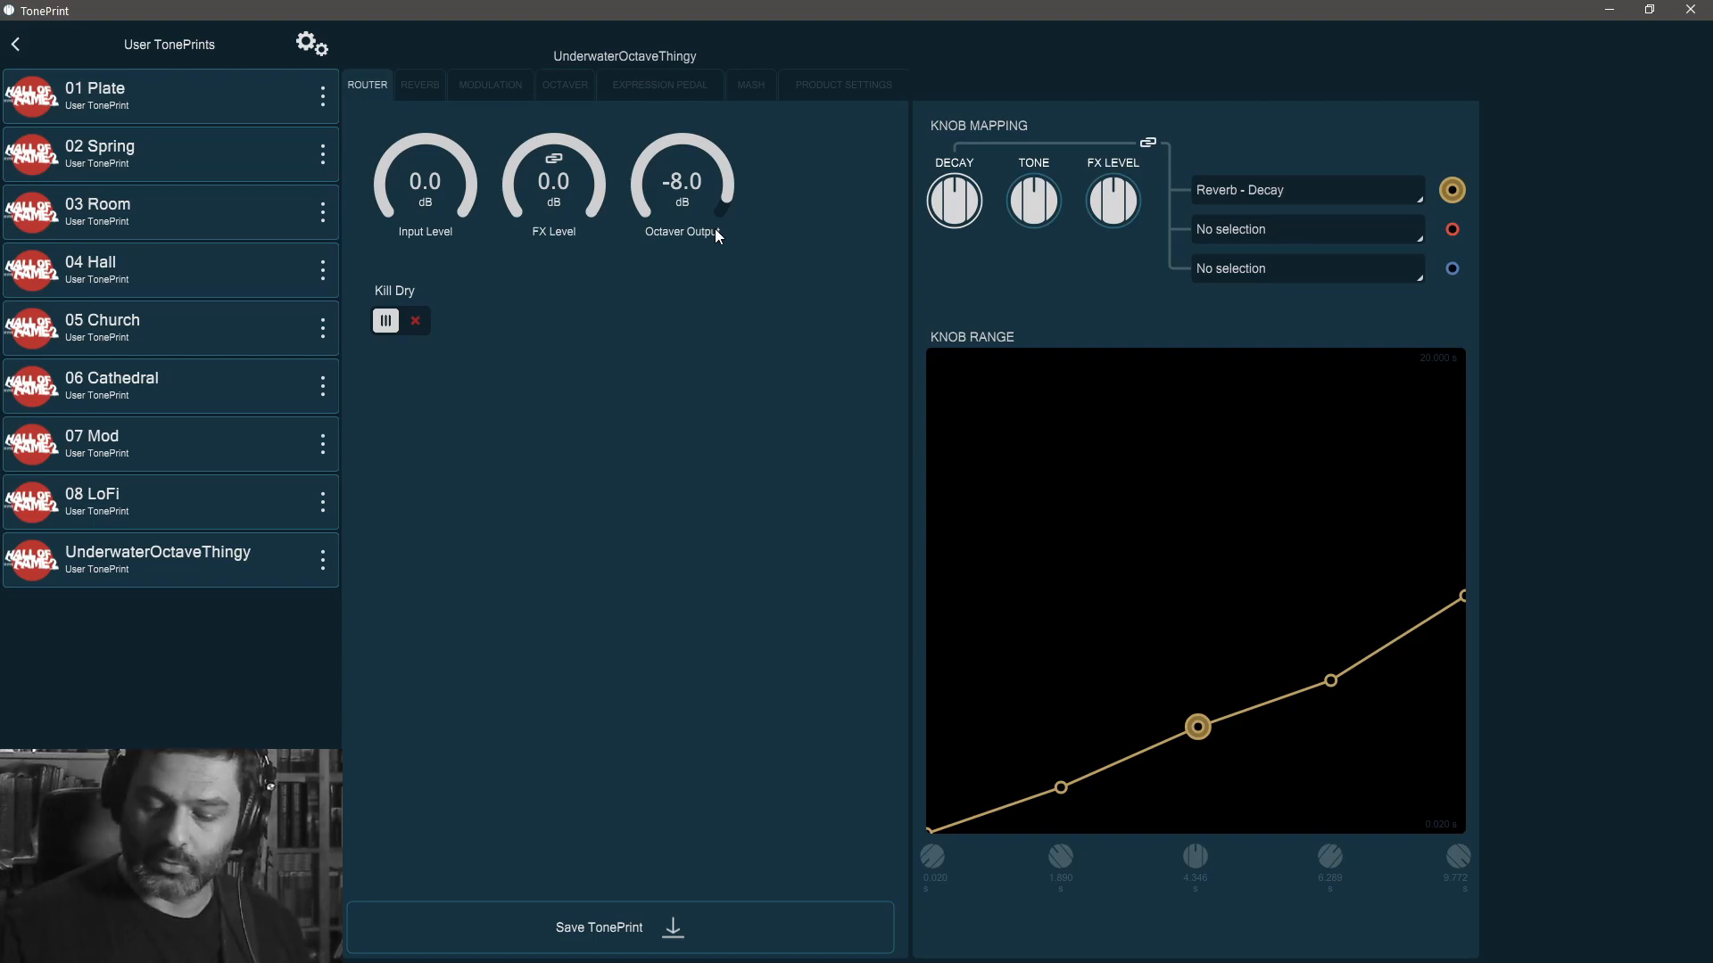
- Sweep the router's Octaver Output through -100.0, 0.0 and -6.0 dB, and settle it at -10.0 dB
left_click_drag(671, 190, 711, 435)
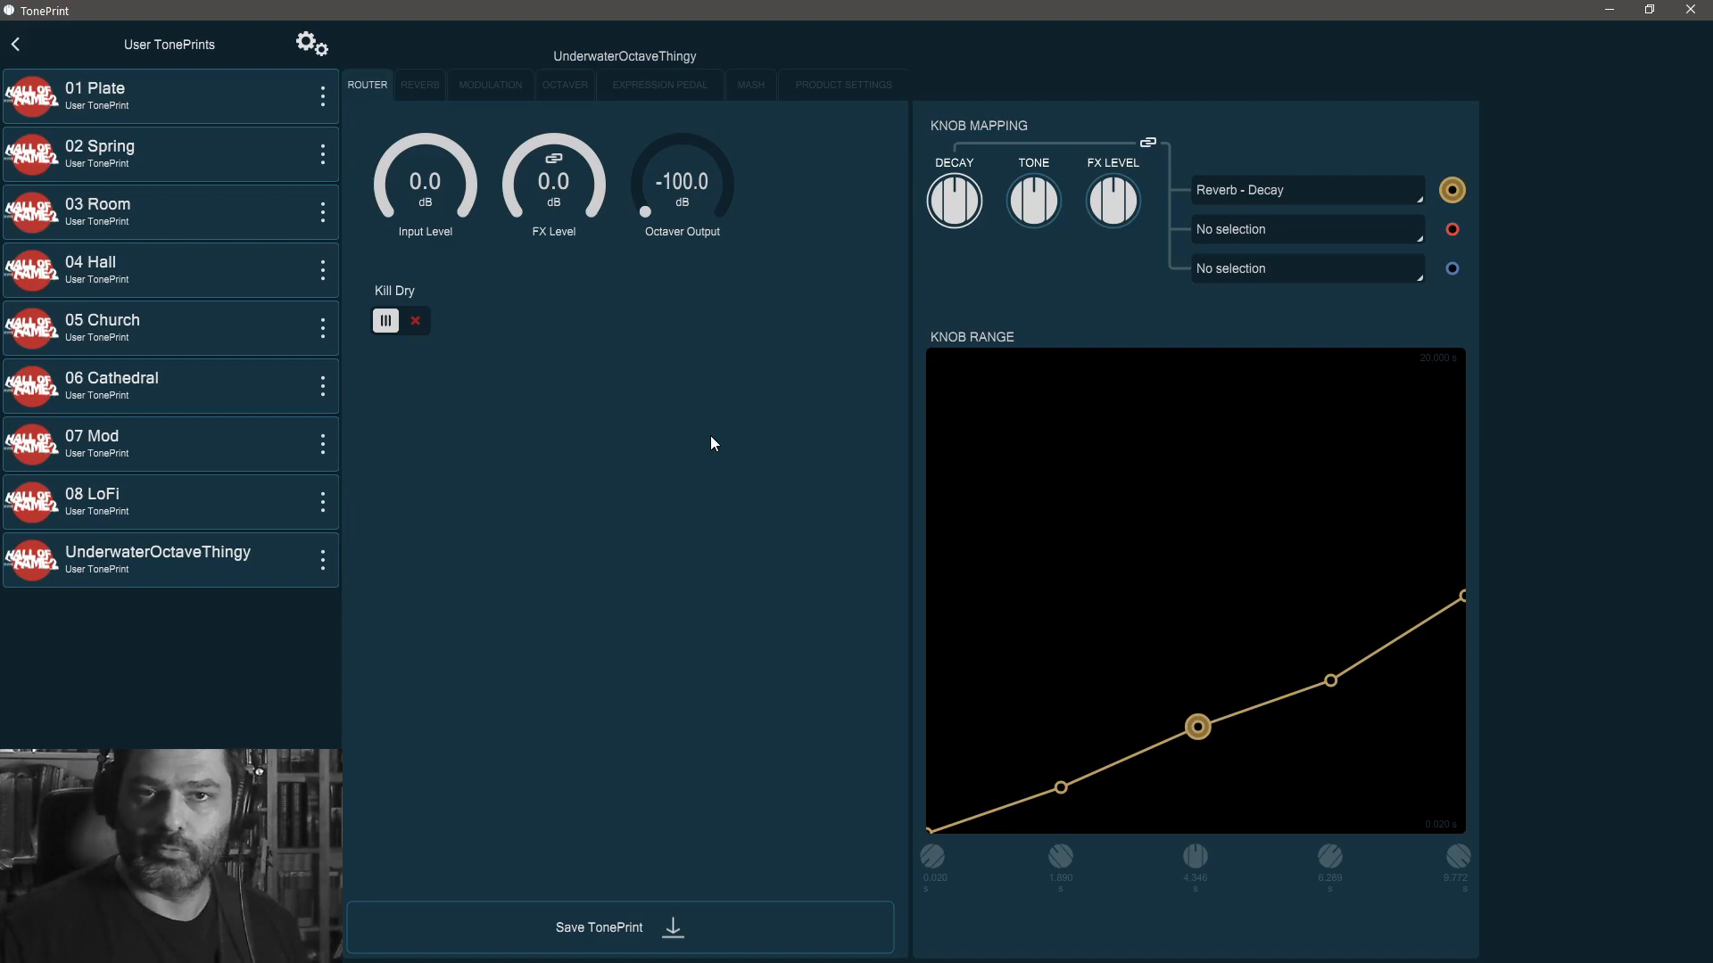
left_click_drag(695, 183, 720, 180)
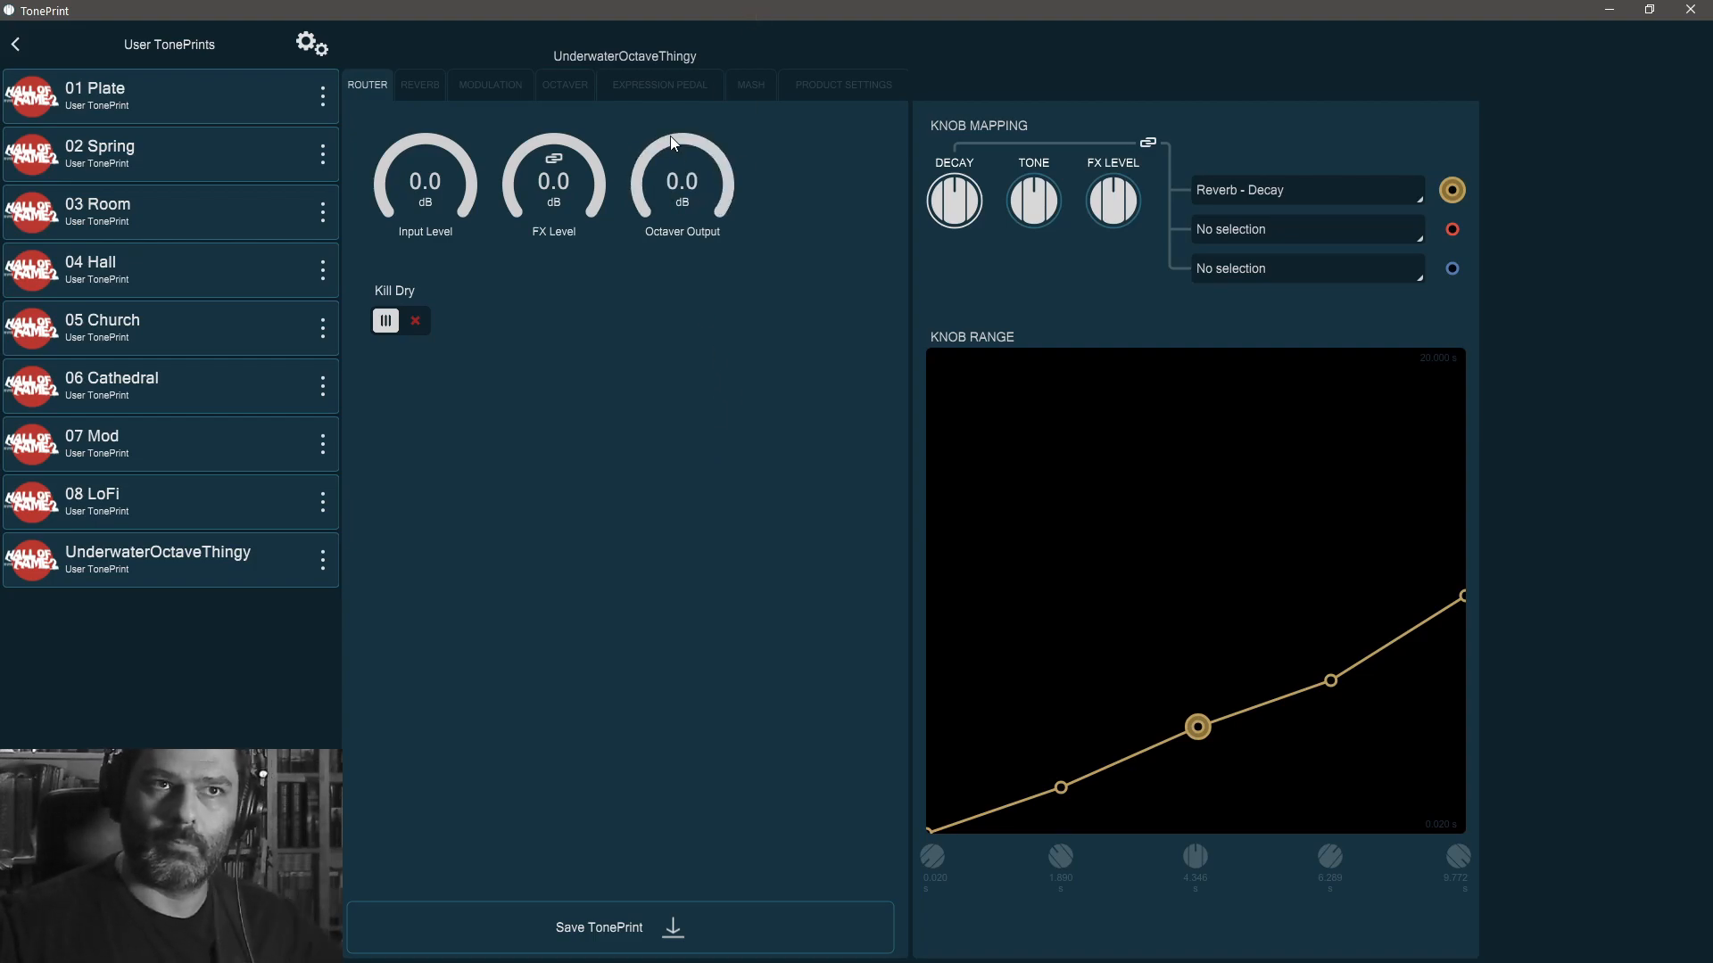
left_click_drag(708, 147, 695, 202)
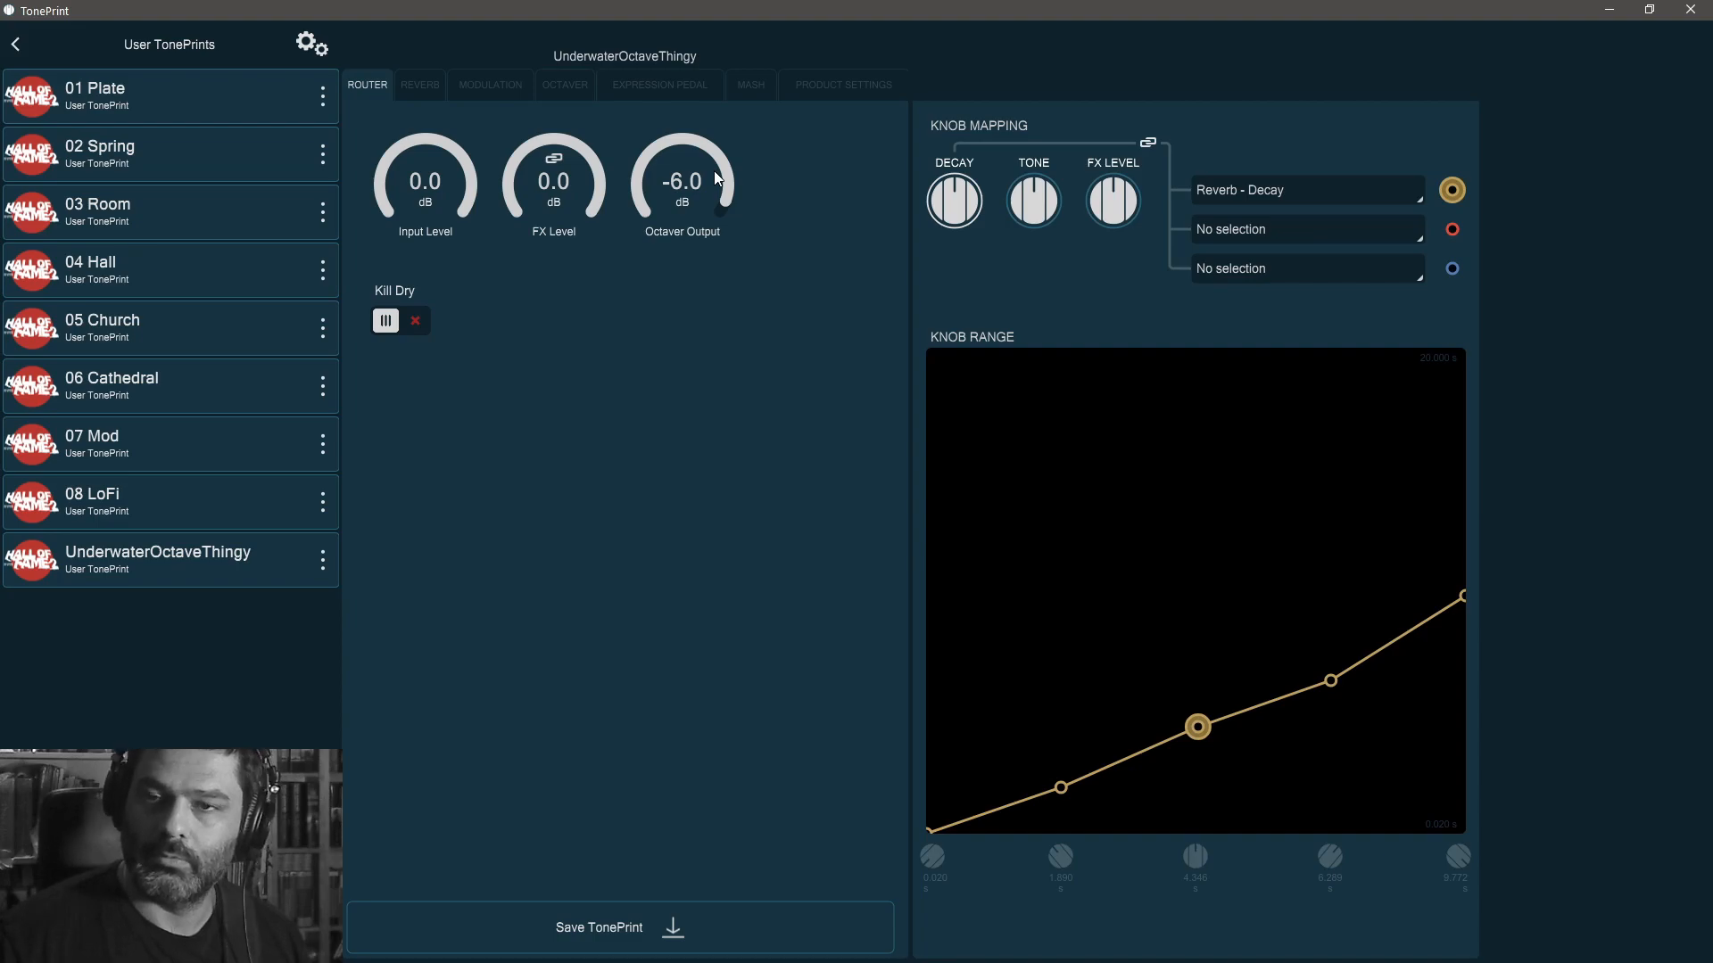
scroll(713, 185, "up", 2)
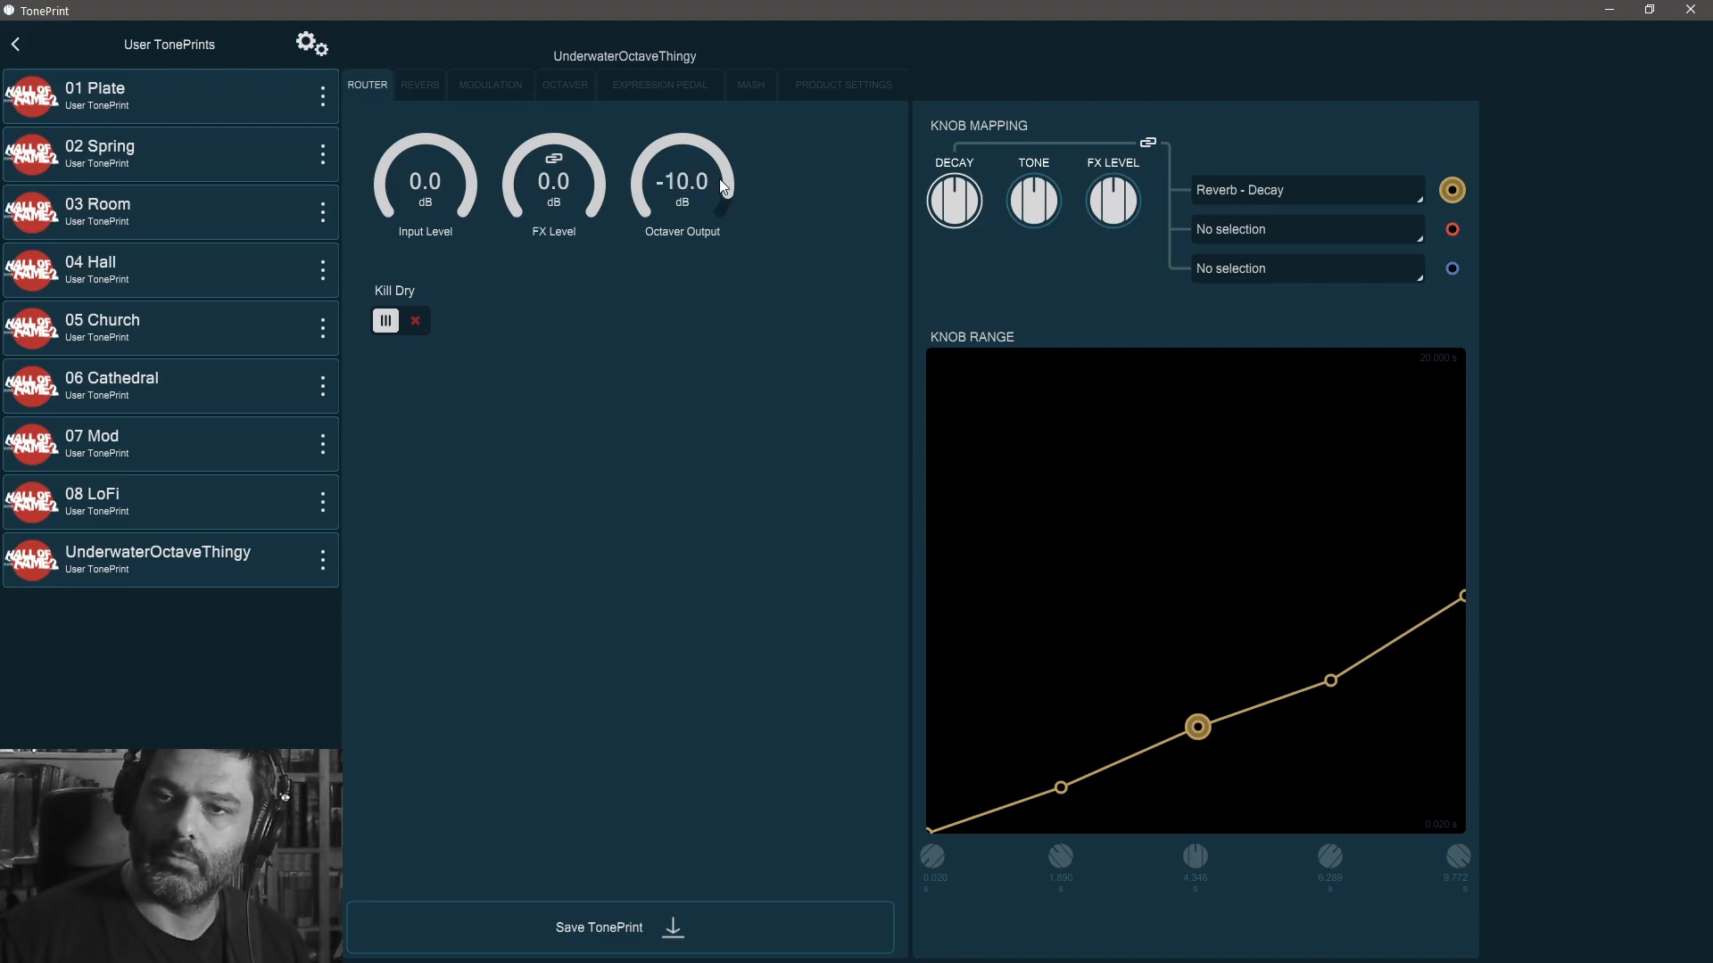
- Show the octaver settings and sweep Input Filter First through 200 Hz, 530 Hz and 1.00 kHz, ending at 128 Hz
left_click(571, 85)
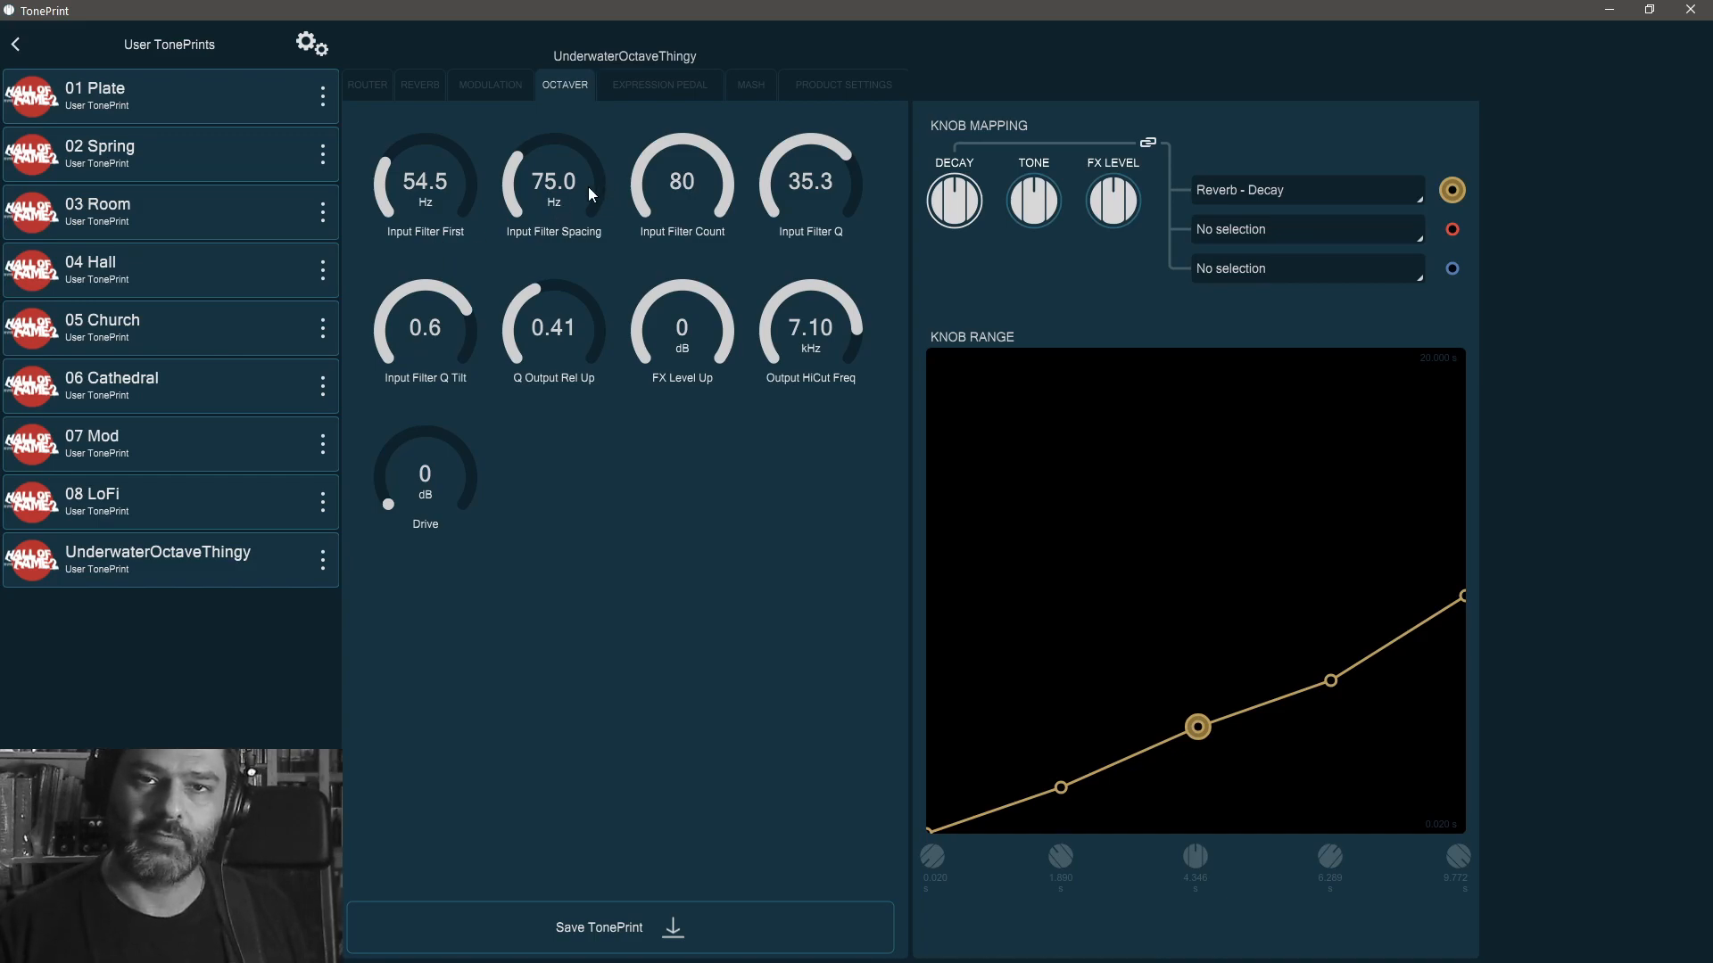
left_click_drag(428, 186, 455, 112)
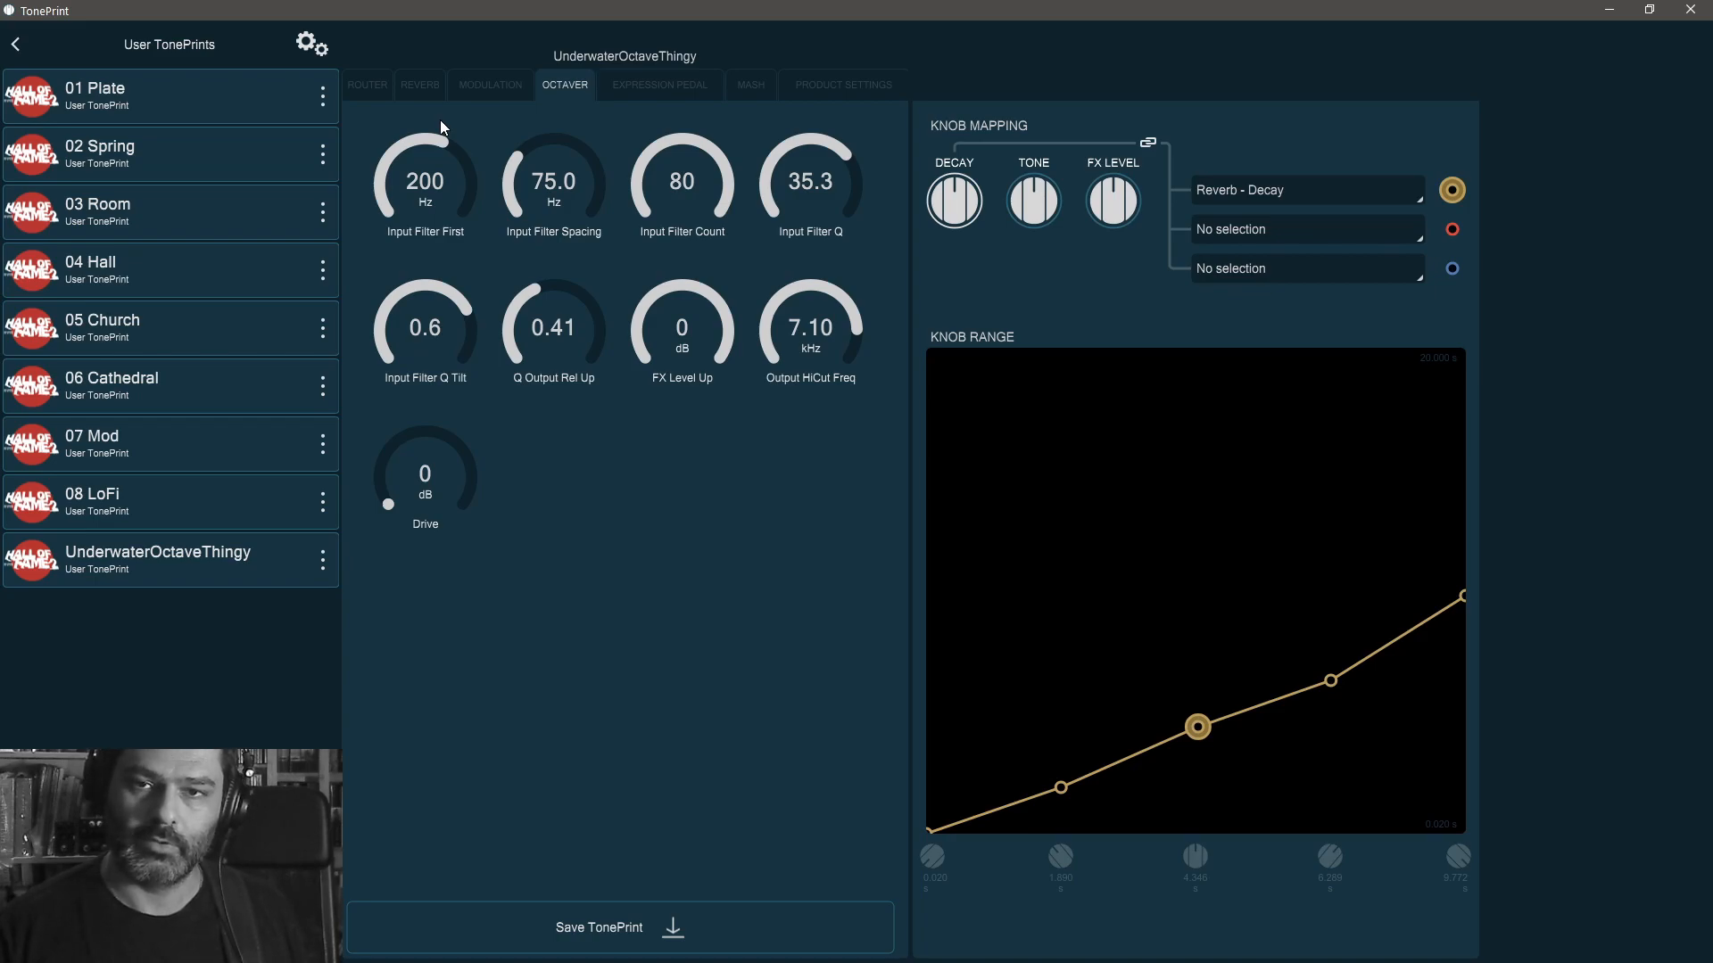
left_click_drag(380, 211, 416, 169)
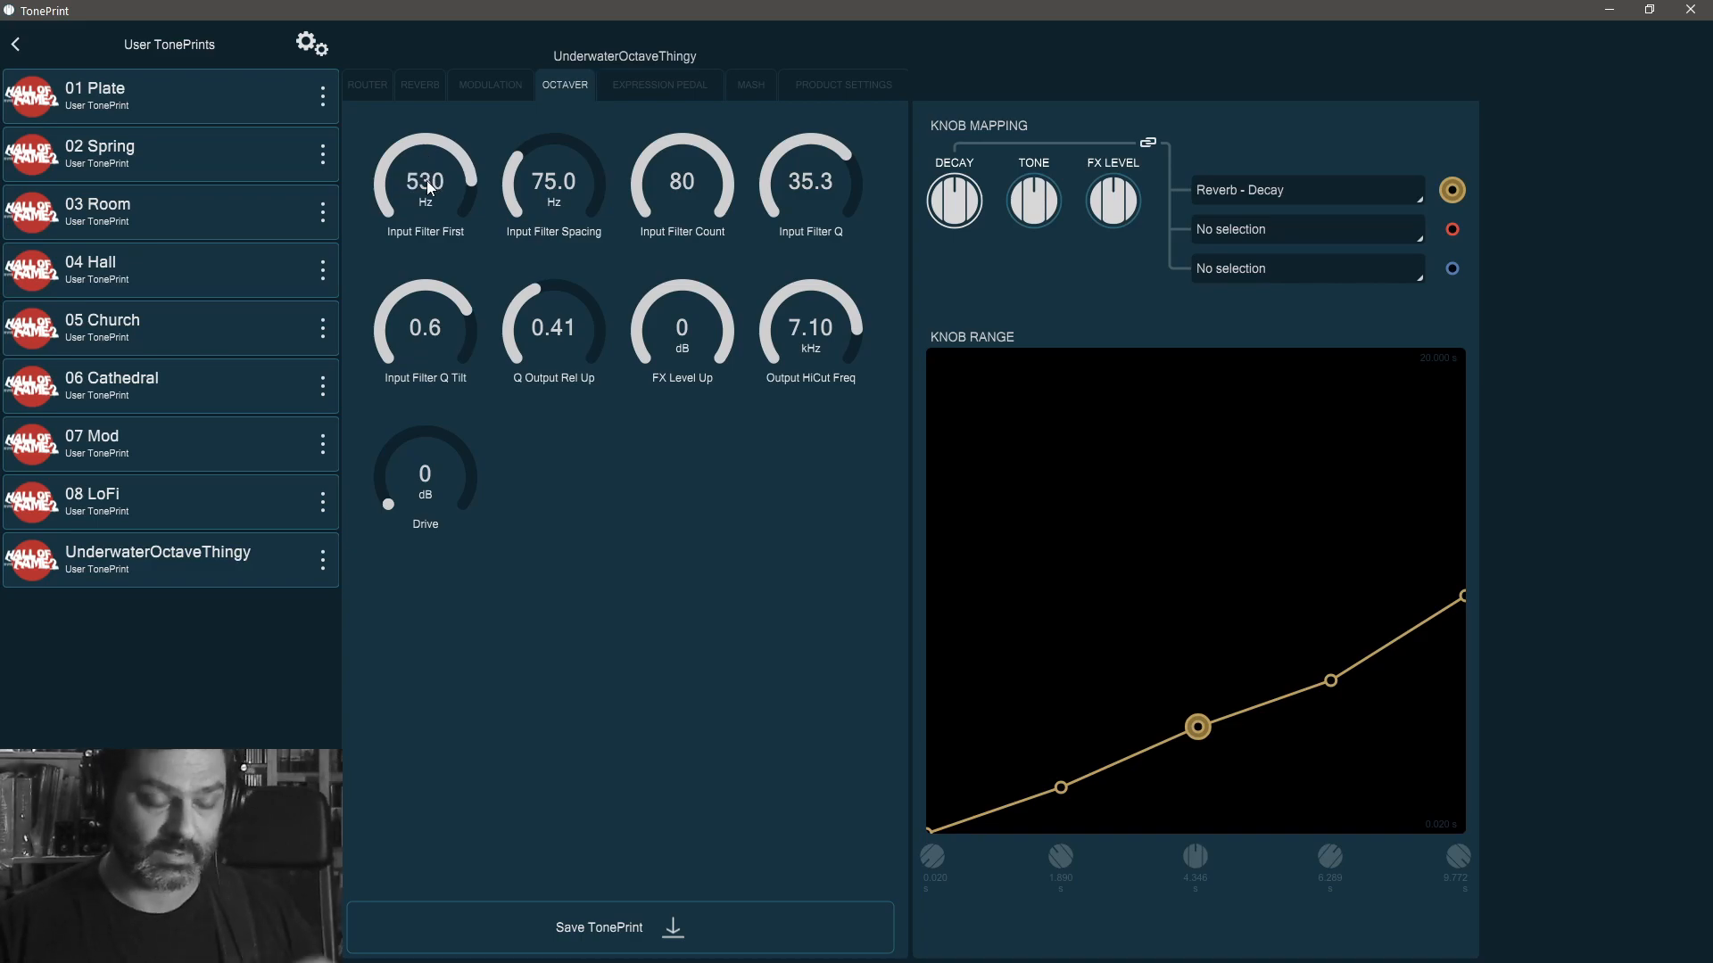
left_click_drag(429, 186, 438, 124)
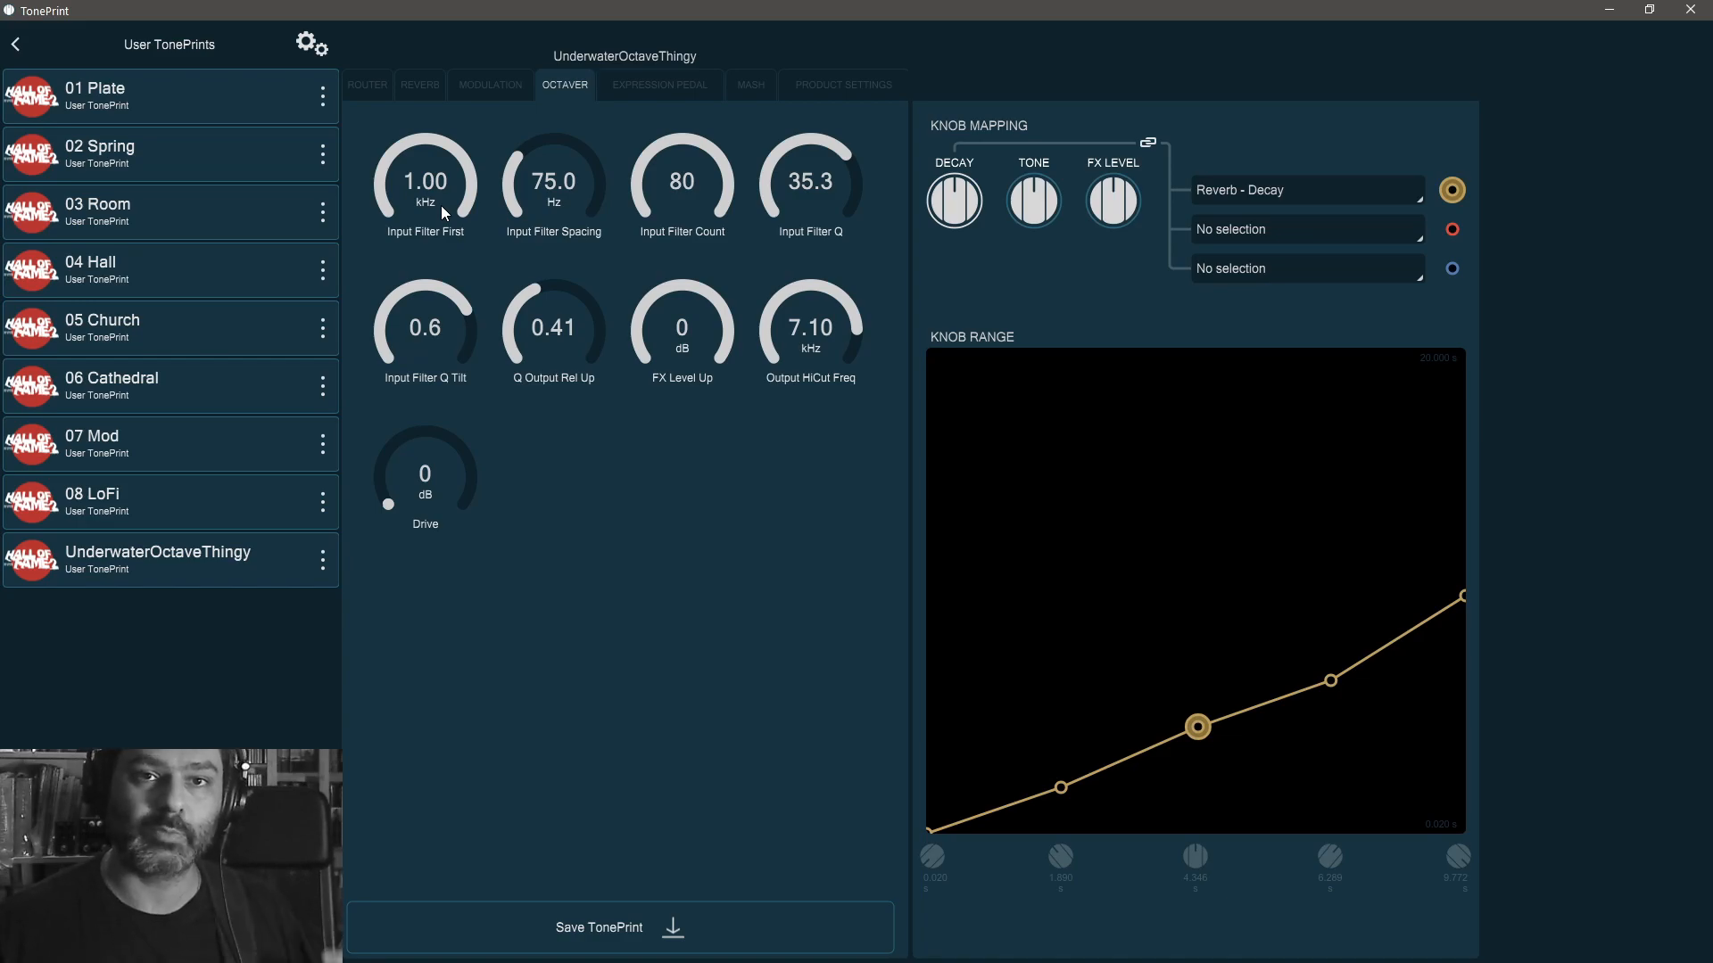
left_click_drag(426, 155, 429, 284)
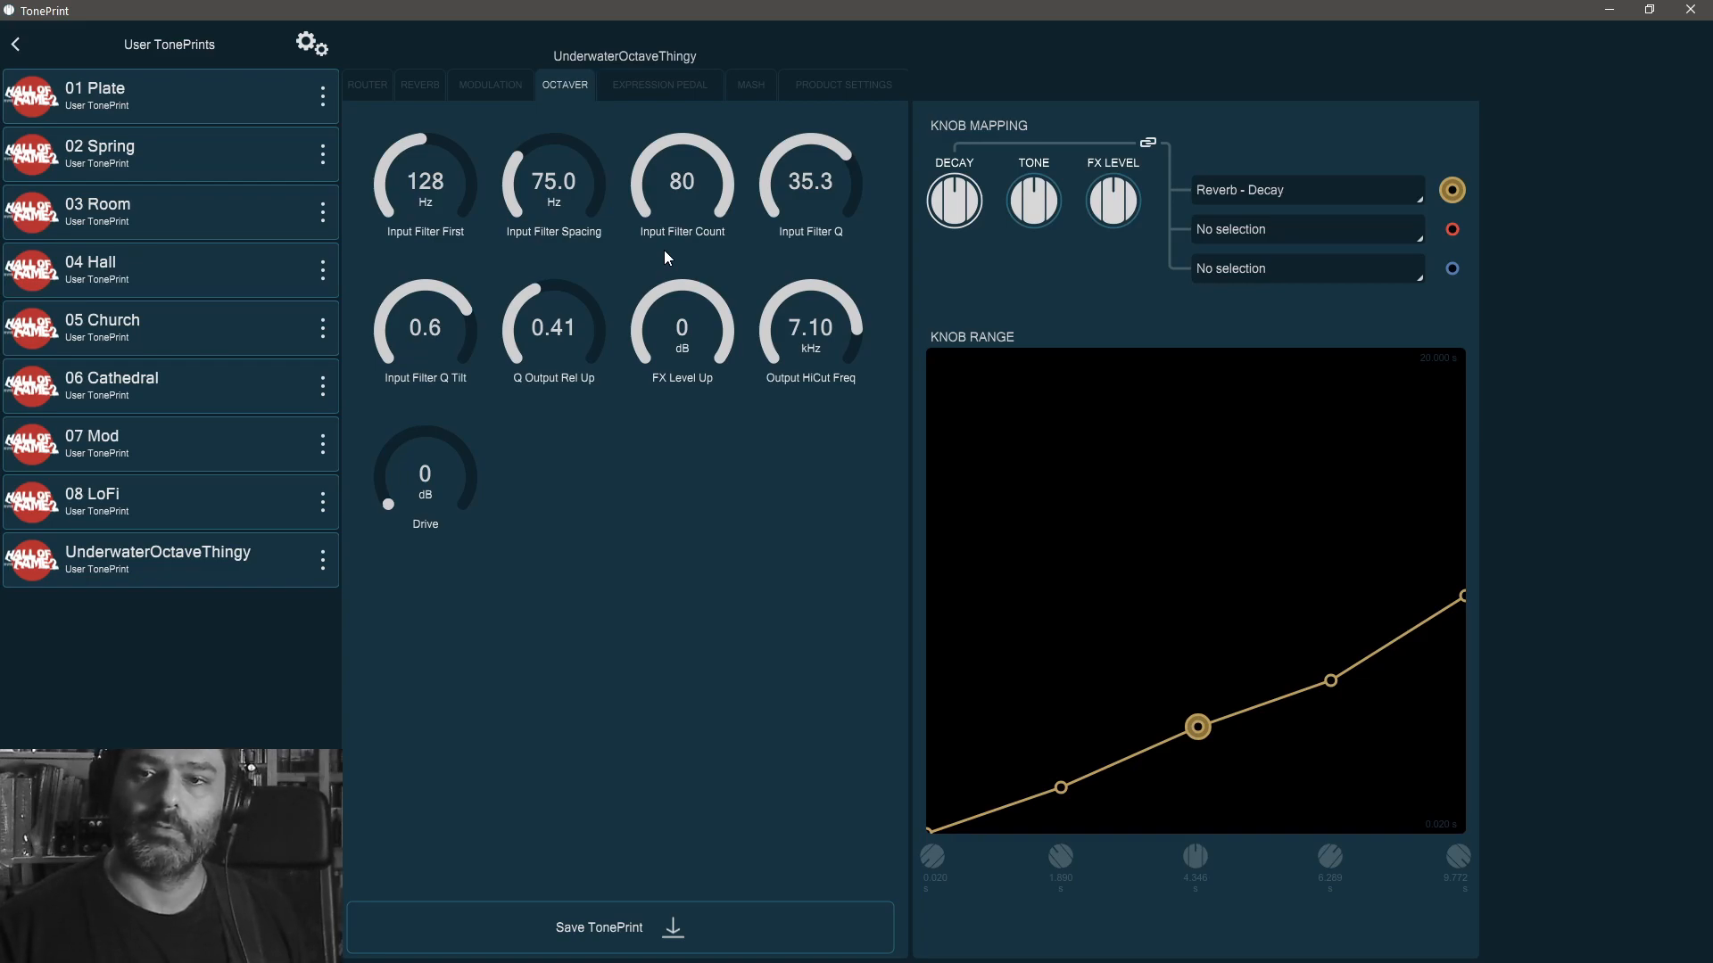
- Try Input Filter Count at 1, 80 and 20 and Spacing at 200 Hz, then set Spacing to 67.0 Hz and Count to 73
left_click_drag(694, 149, 655, 399)
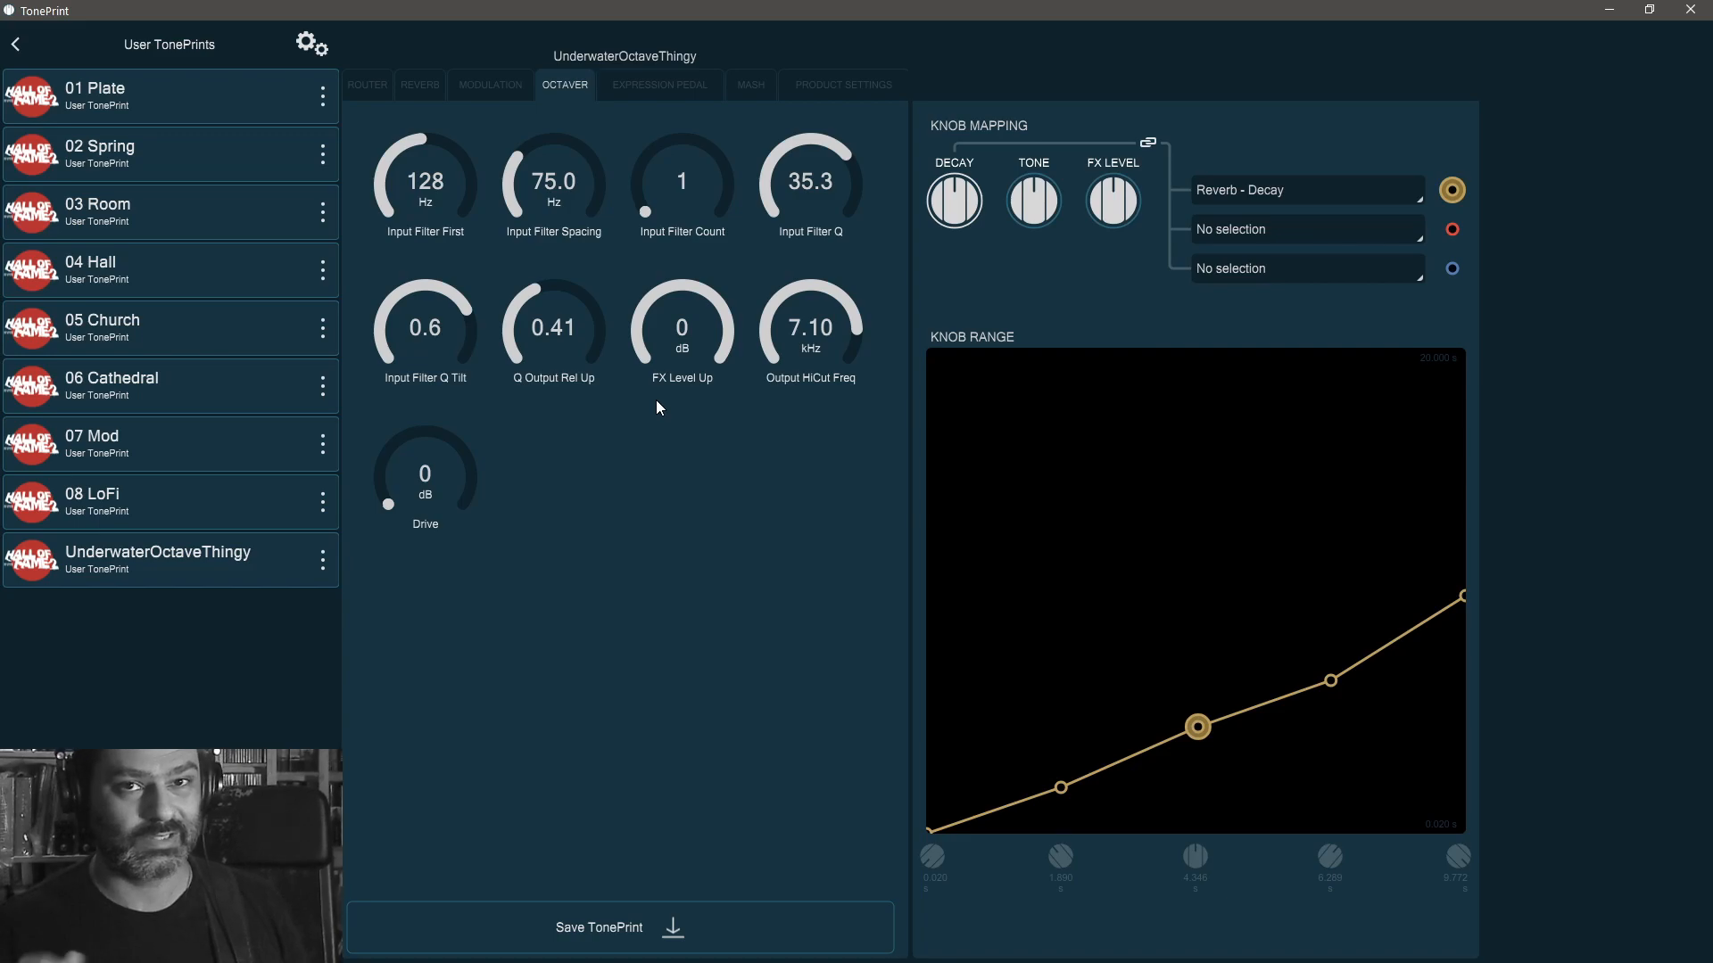
left_click_drag(681, 201, 701, 144)
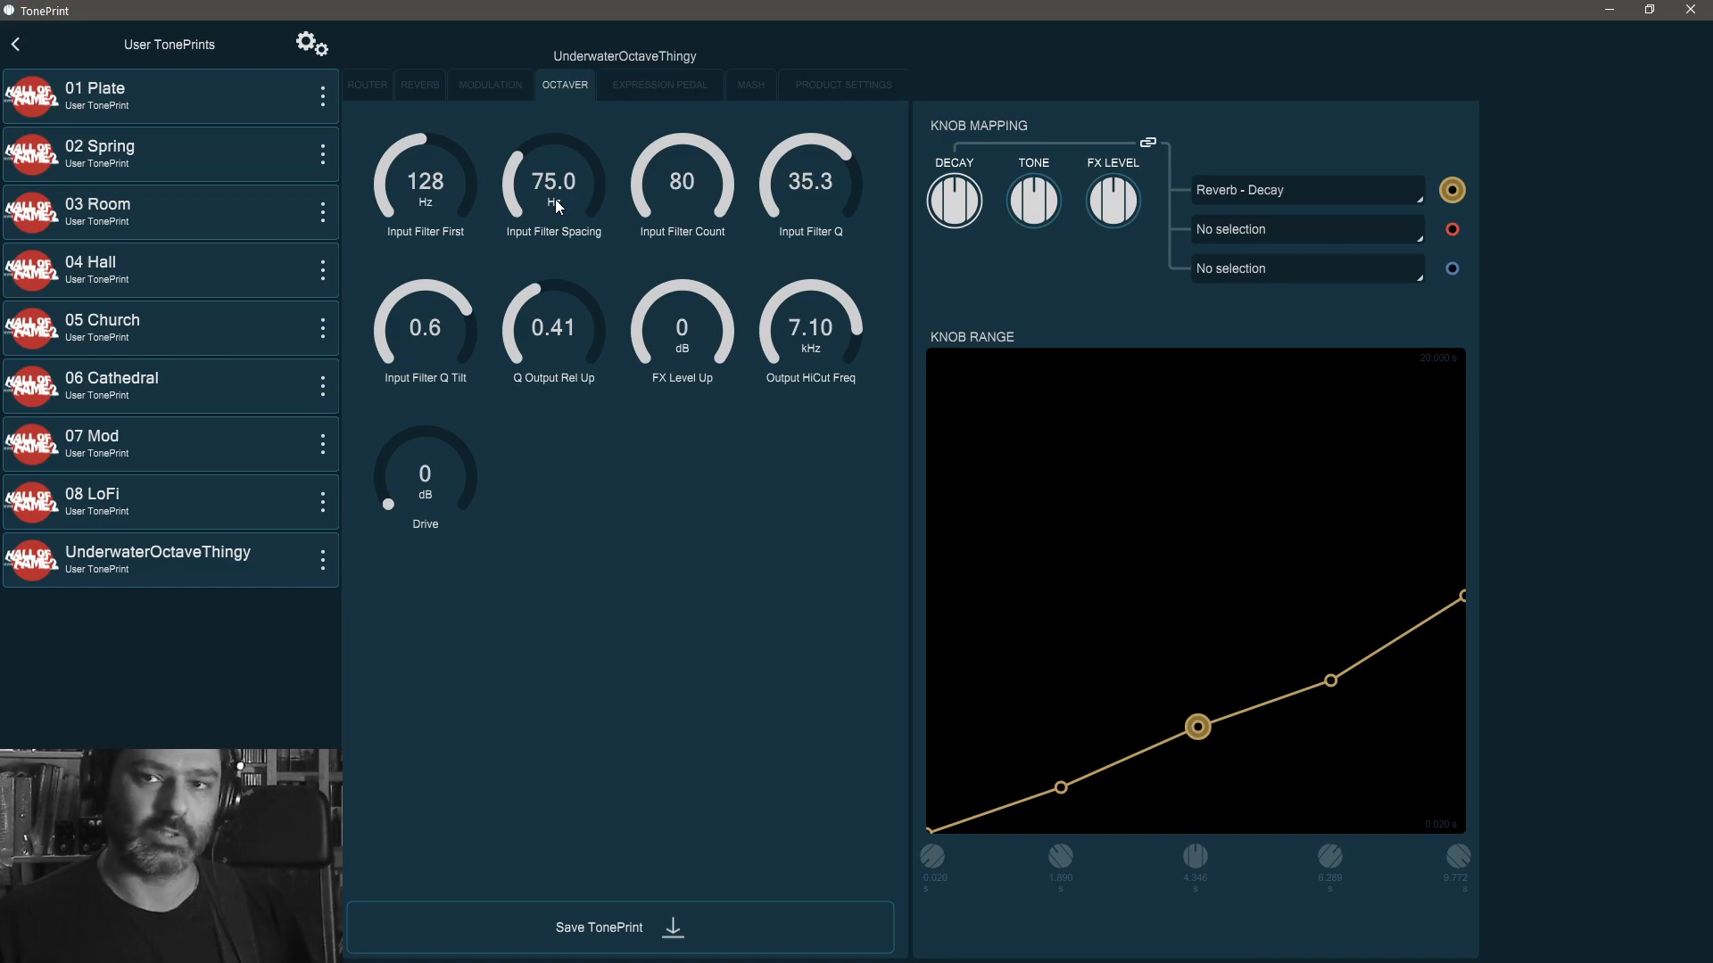
left_click_drag(556, 200, 587, 137)
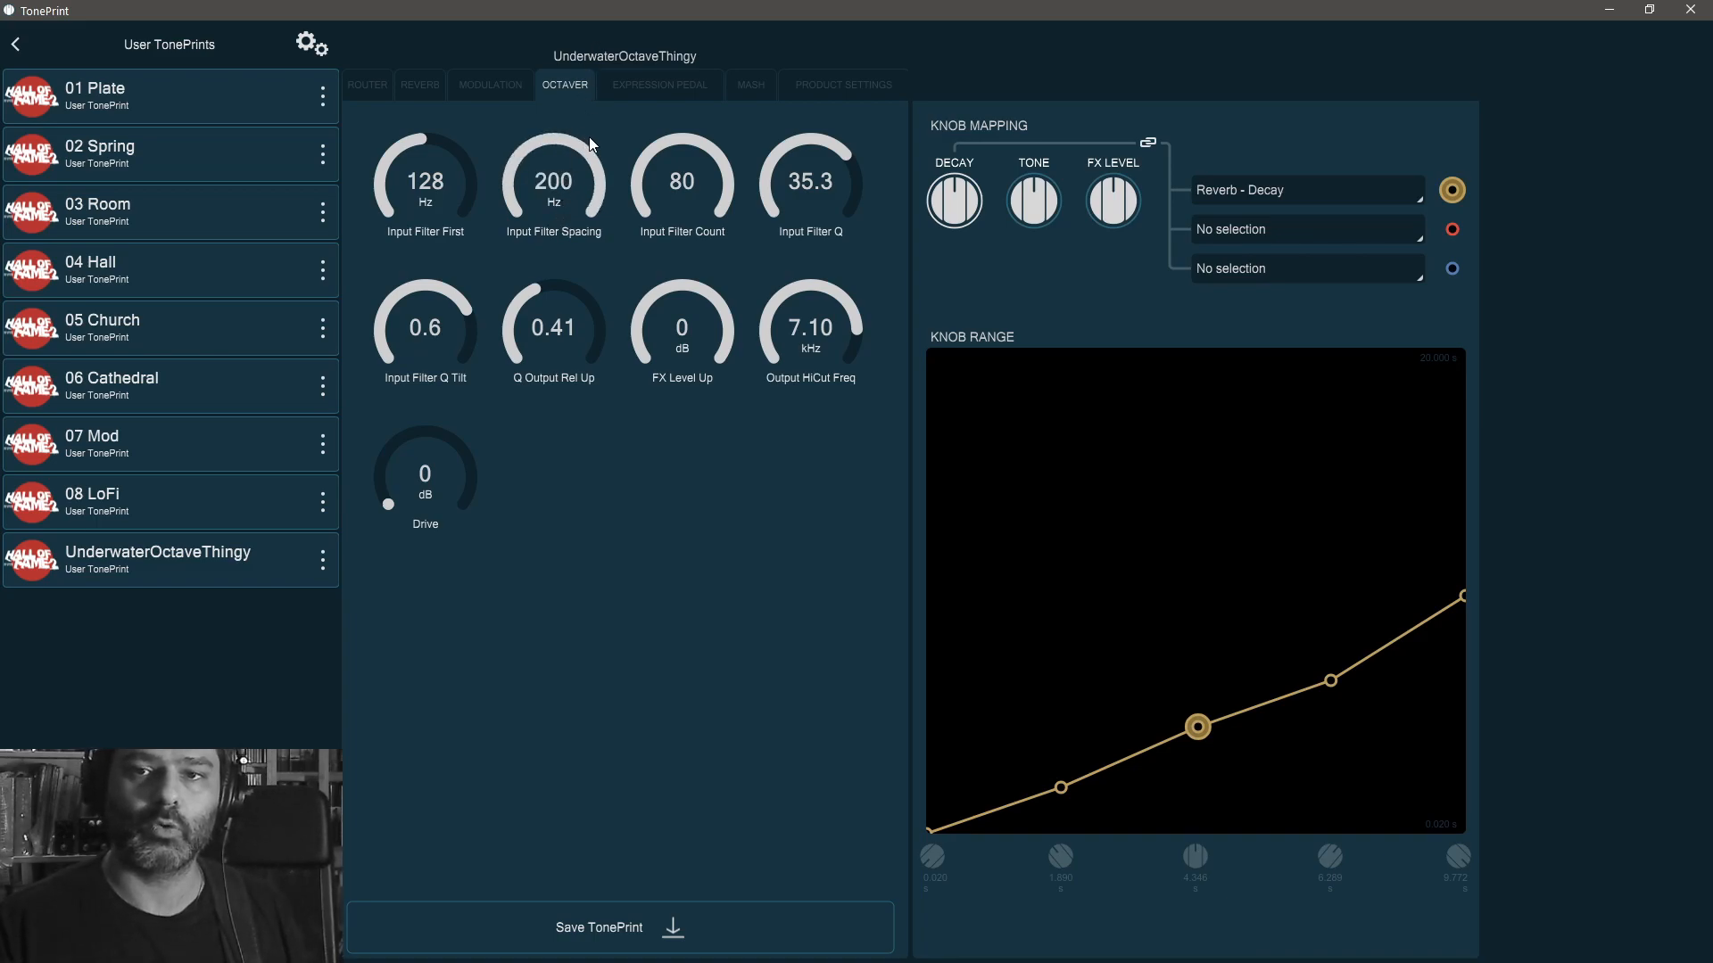
left_click_drag(673, 205, 716, 354)
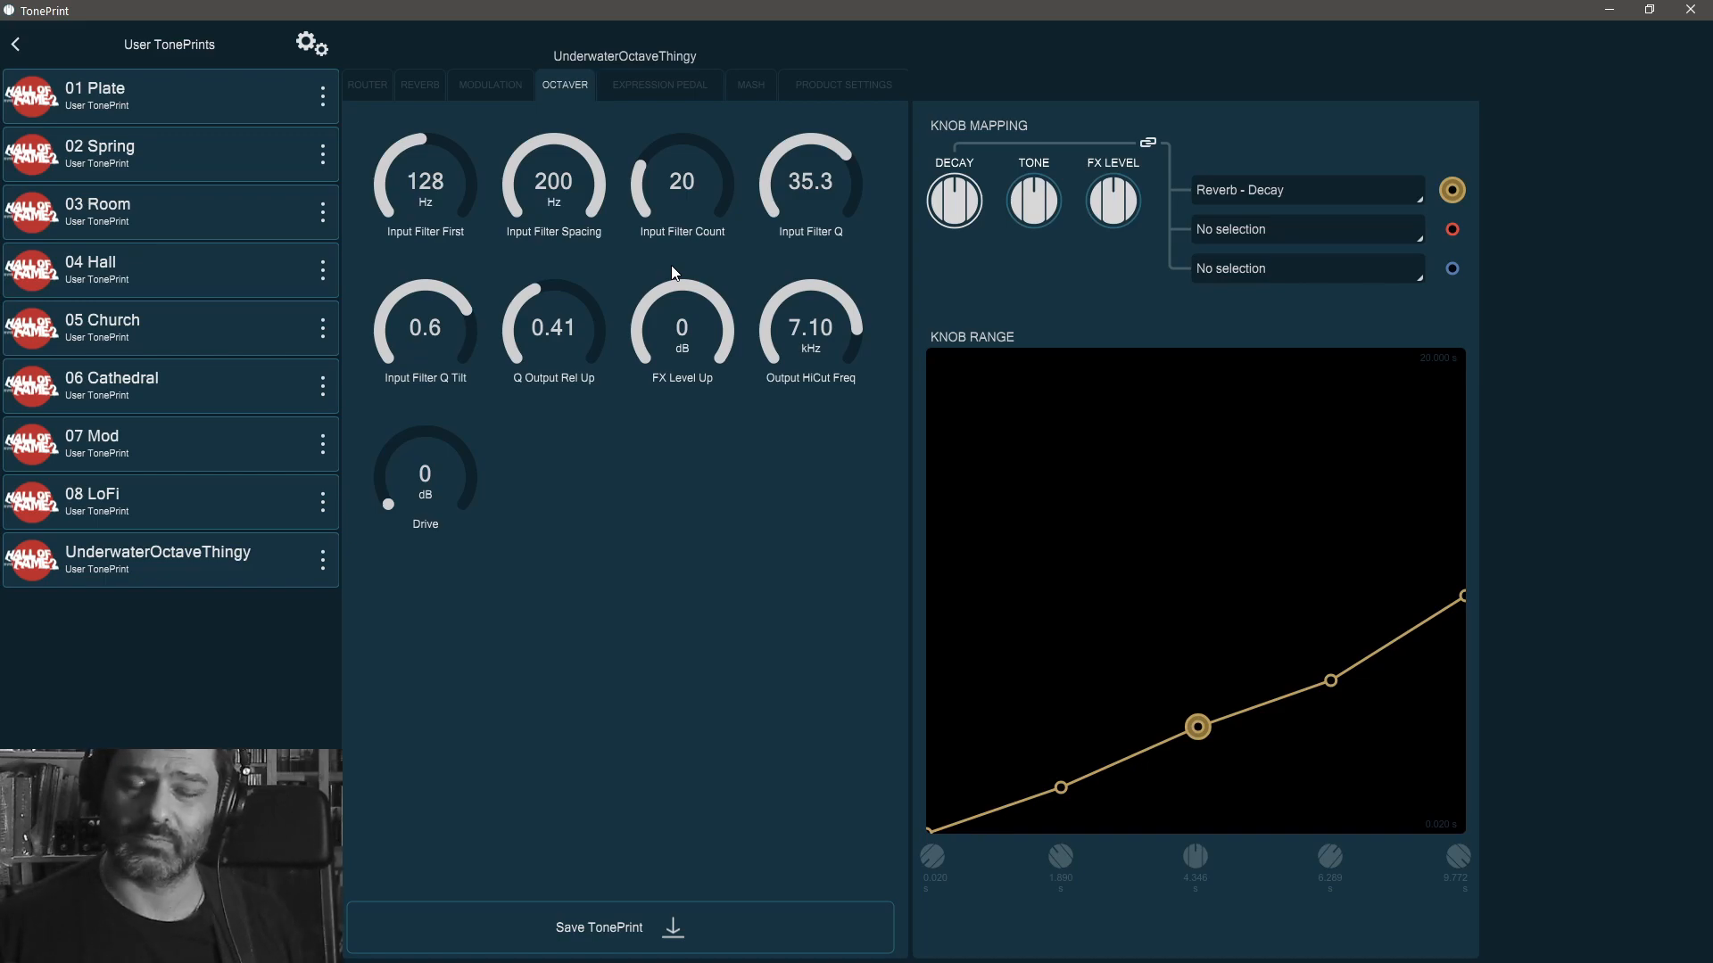
left_click_drag(552, 192, 551, 363)
left_click_drag(558, 218, 574, 190)
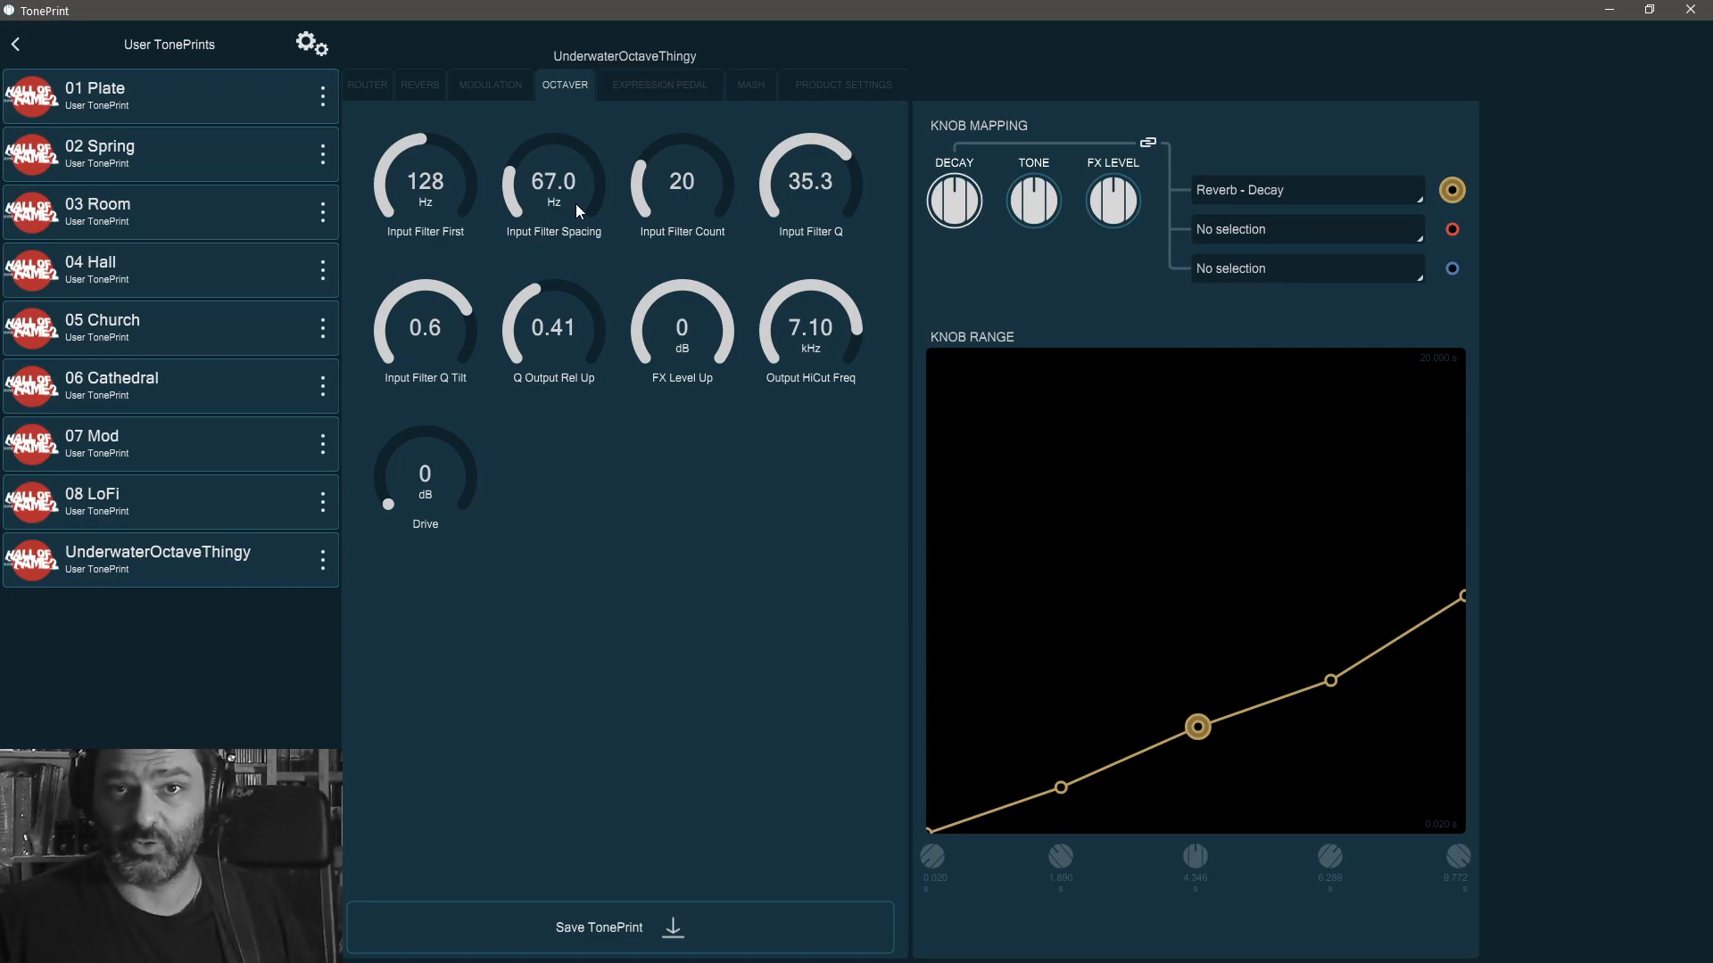
left_click_drag(637, 202, 717, 157)
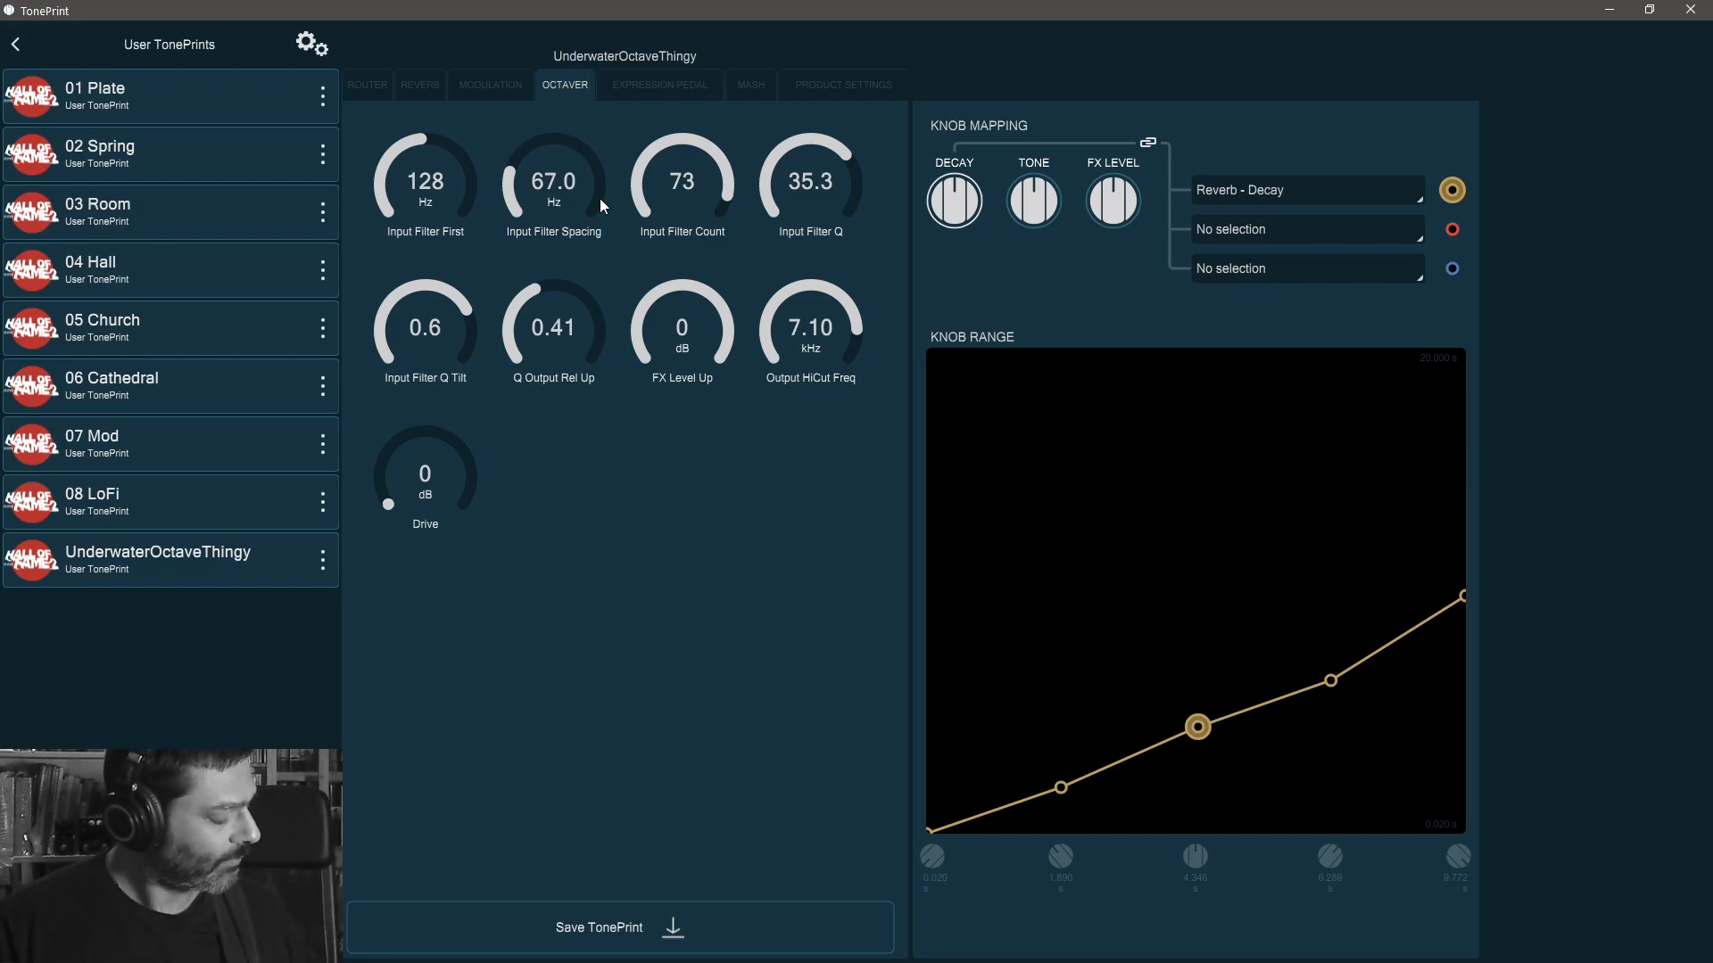
- Try the octaver's Input Filter Q at 48.9 and 6.0, and set it to 31.6
left_click_drag(822, 188, 836, 126)
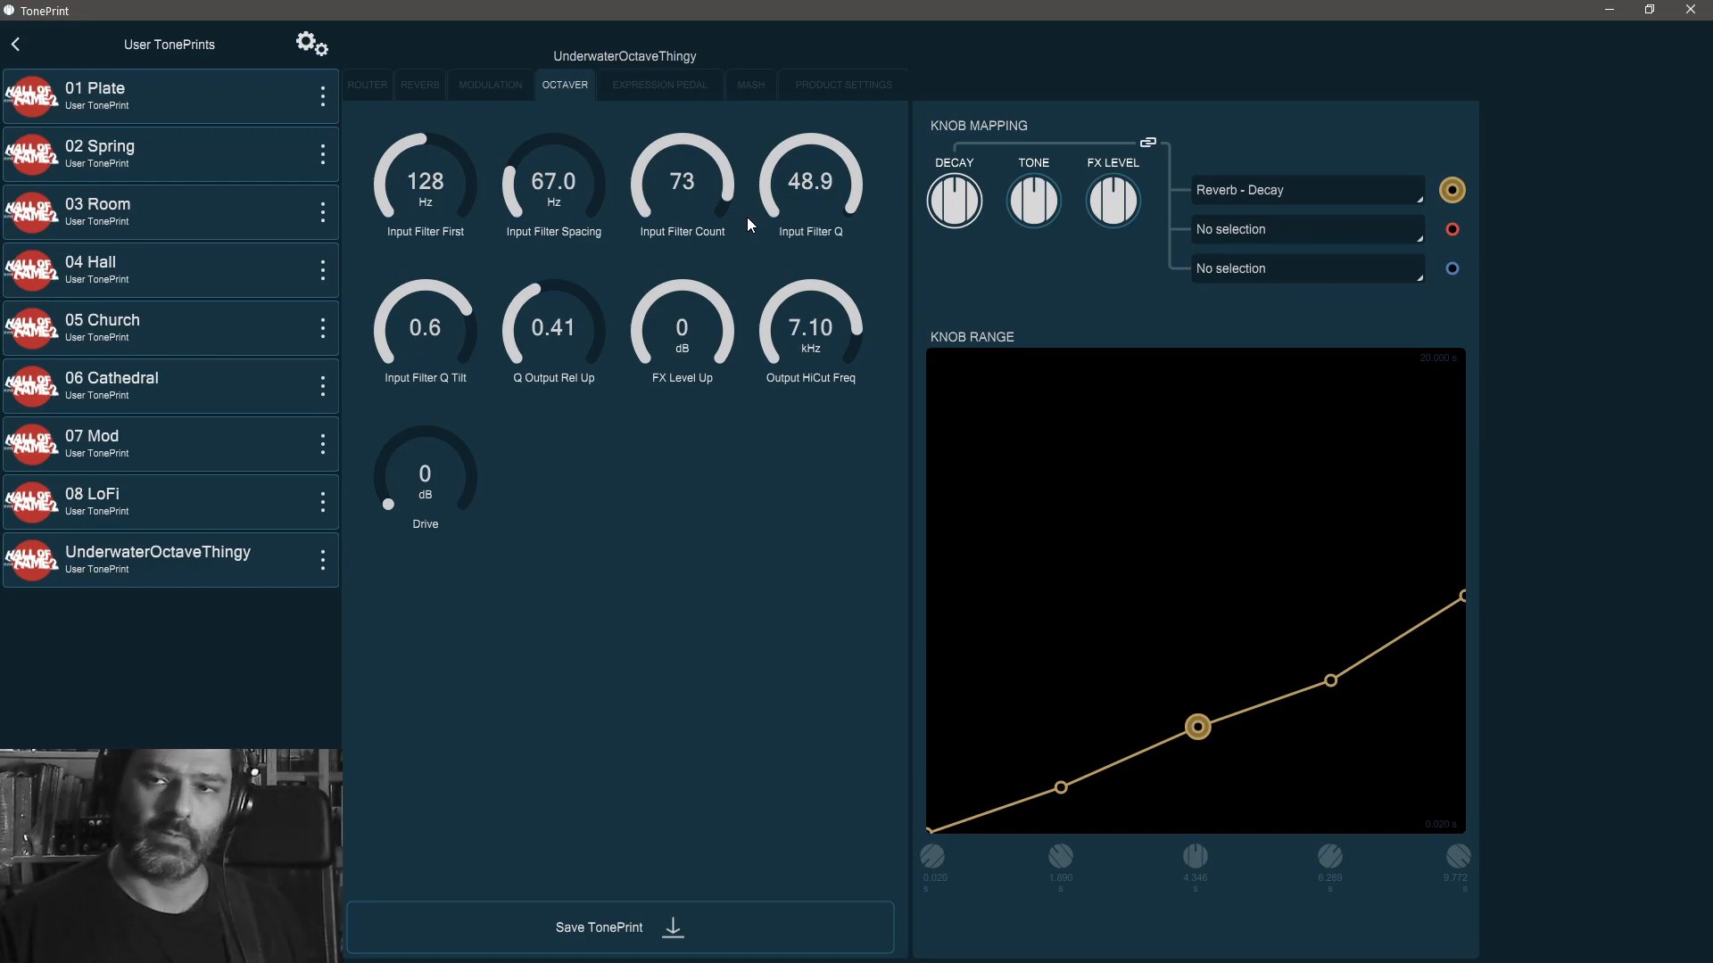
left_click_drag(751, 215, 733, 631)
left_click_drag(760, 505, 708, 393)
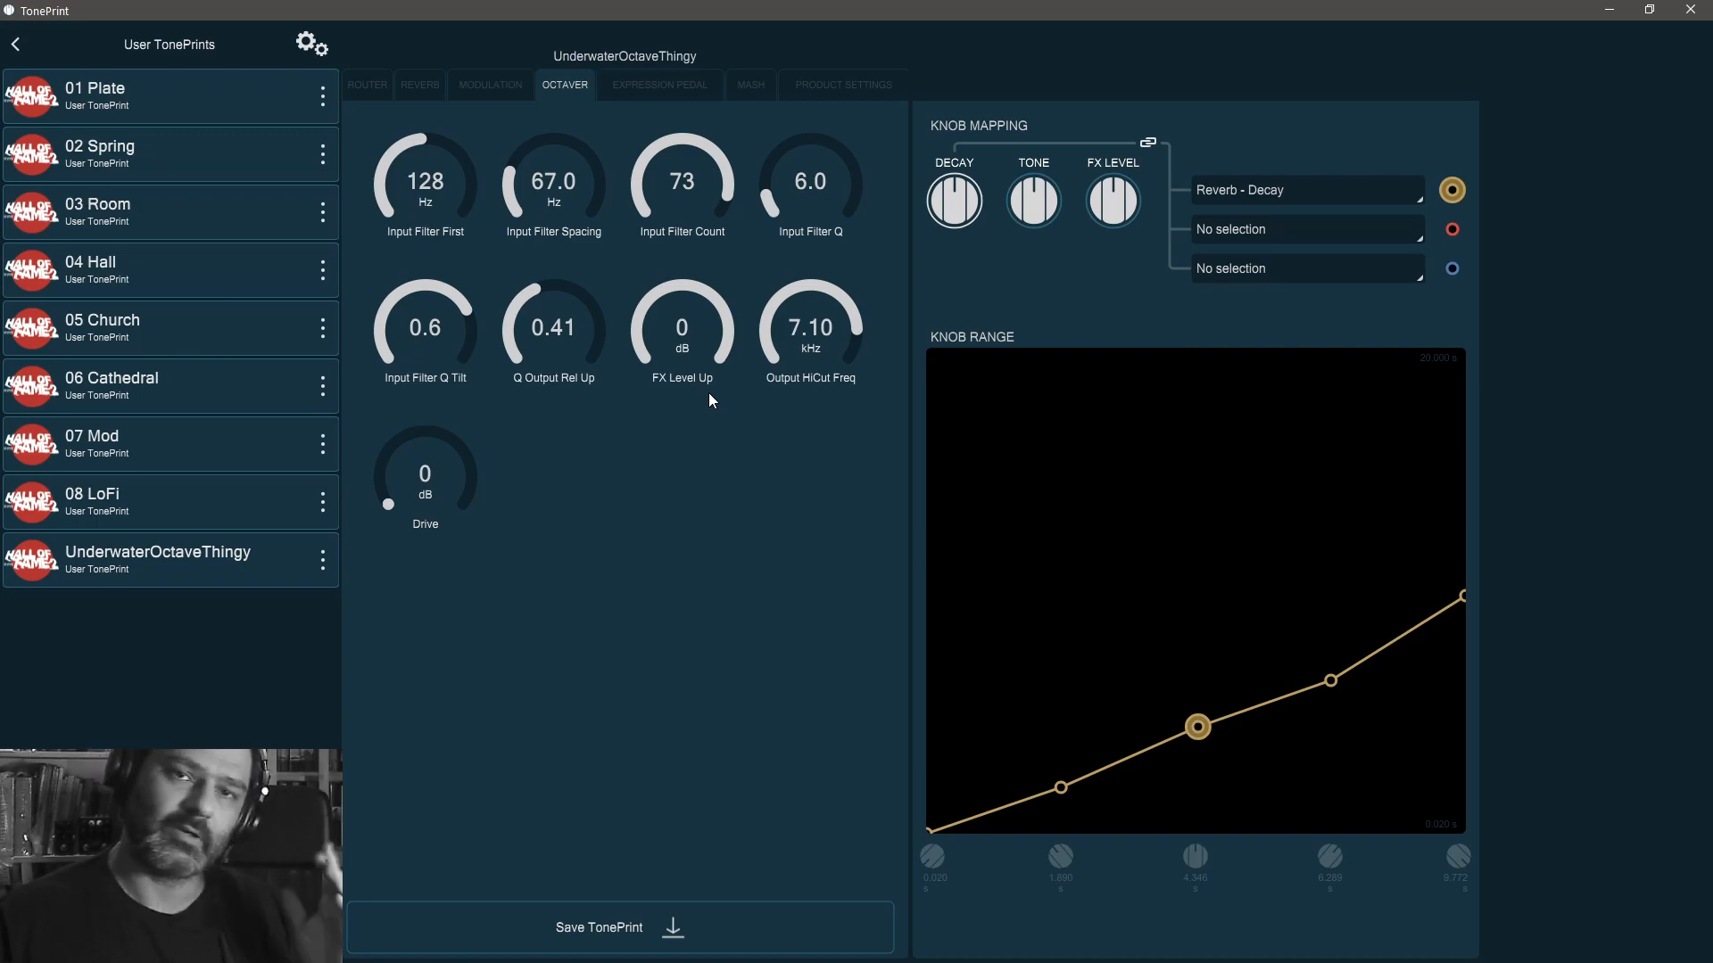
scroll(821, 182, "up", 5)
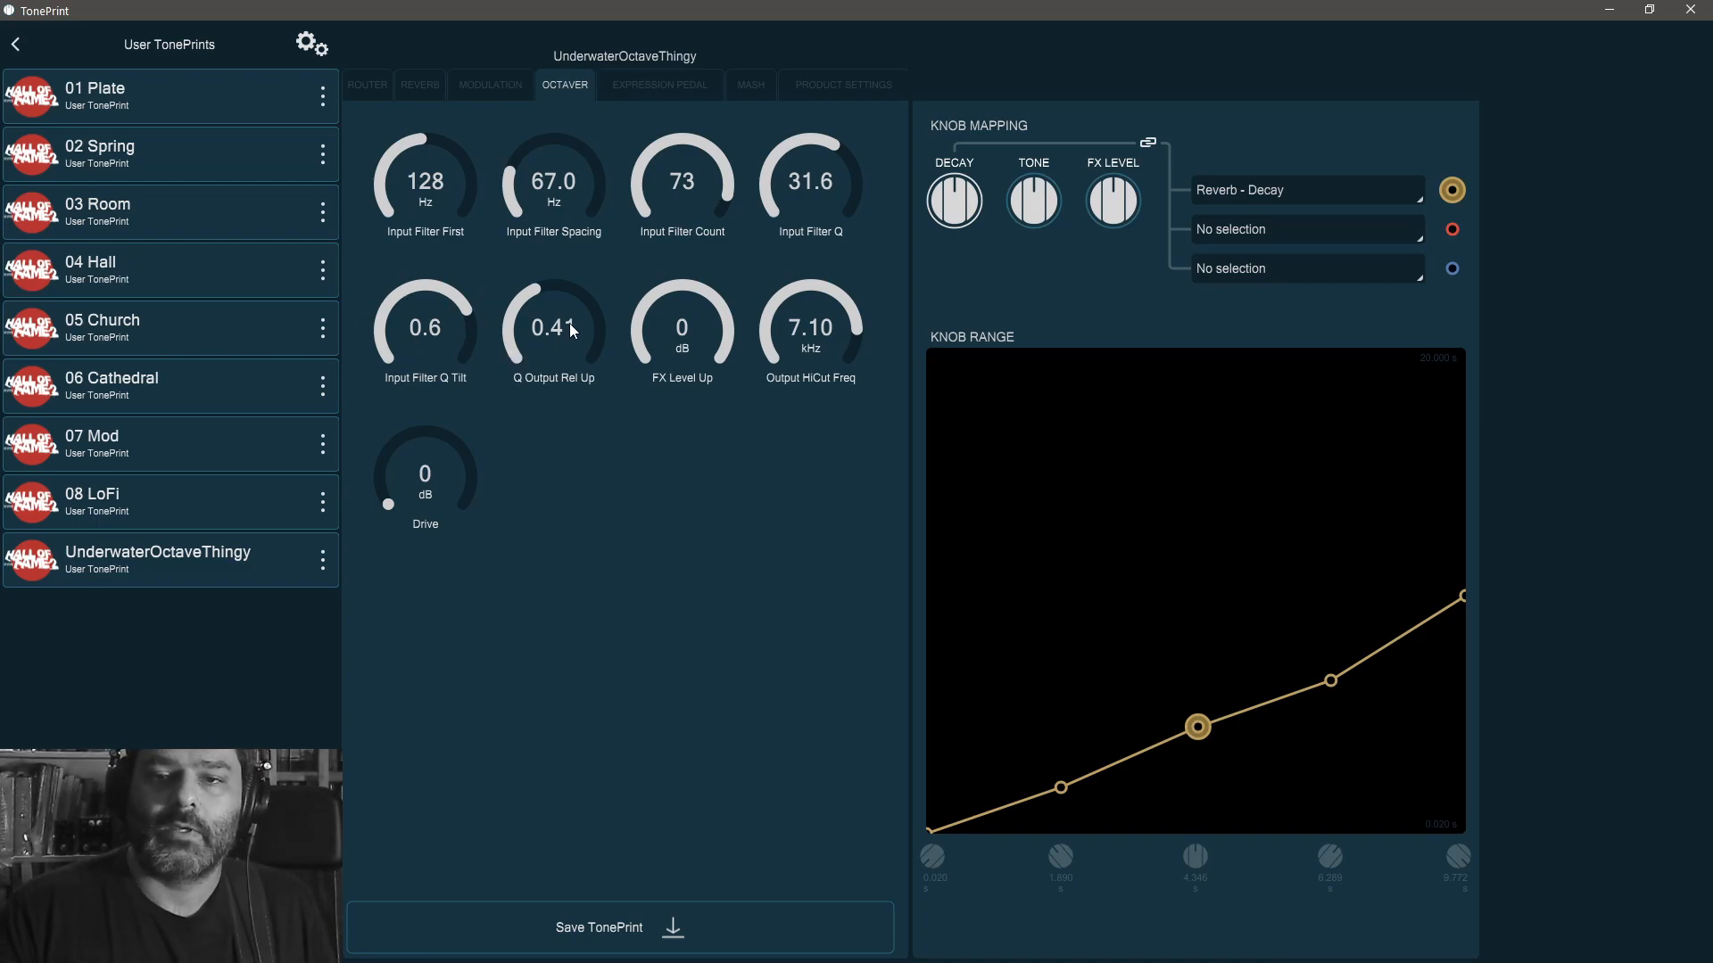
- Raise the octaver's Q Output Rel Up to 0.80, and vary Input Filter Q Tilt, ending at 0.6
mouse_move(570, 335)
left_mouse_down()
mouse_move(568, 300)
mouse_move(564, 314)
left_mouse_up()
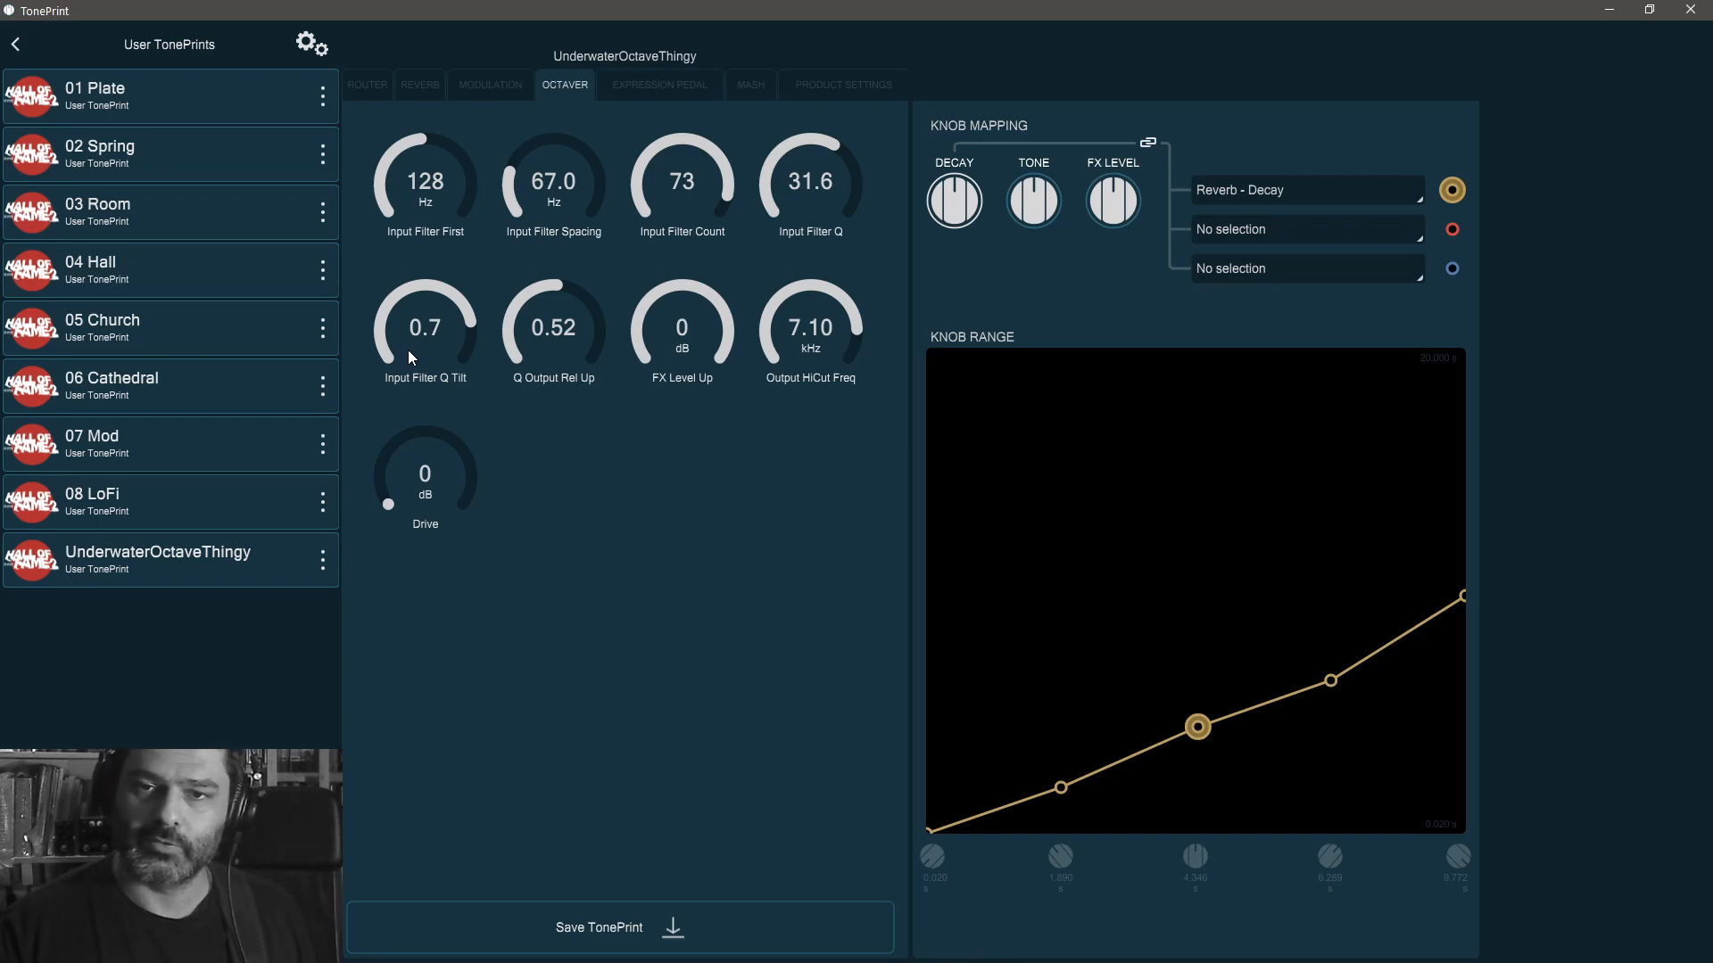
mouse_move(441, 330)
left_mouse_down()
mouse_move(444, 455)
mouse_move(451, 326)
left_mouse_up()
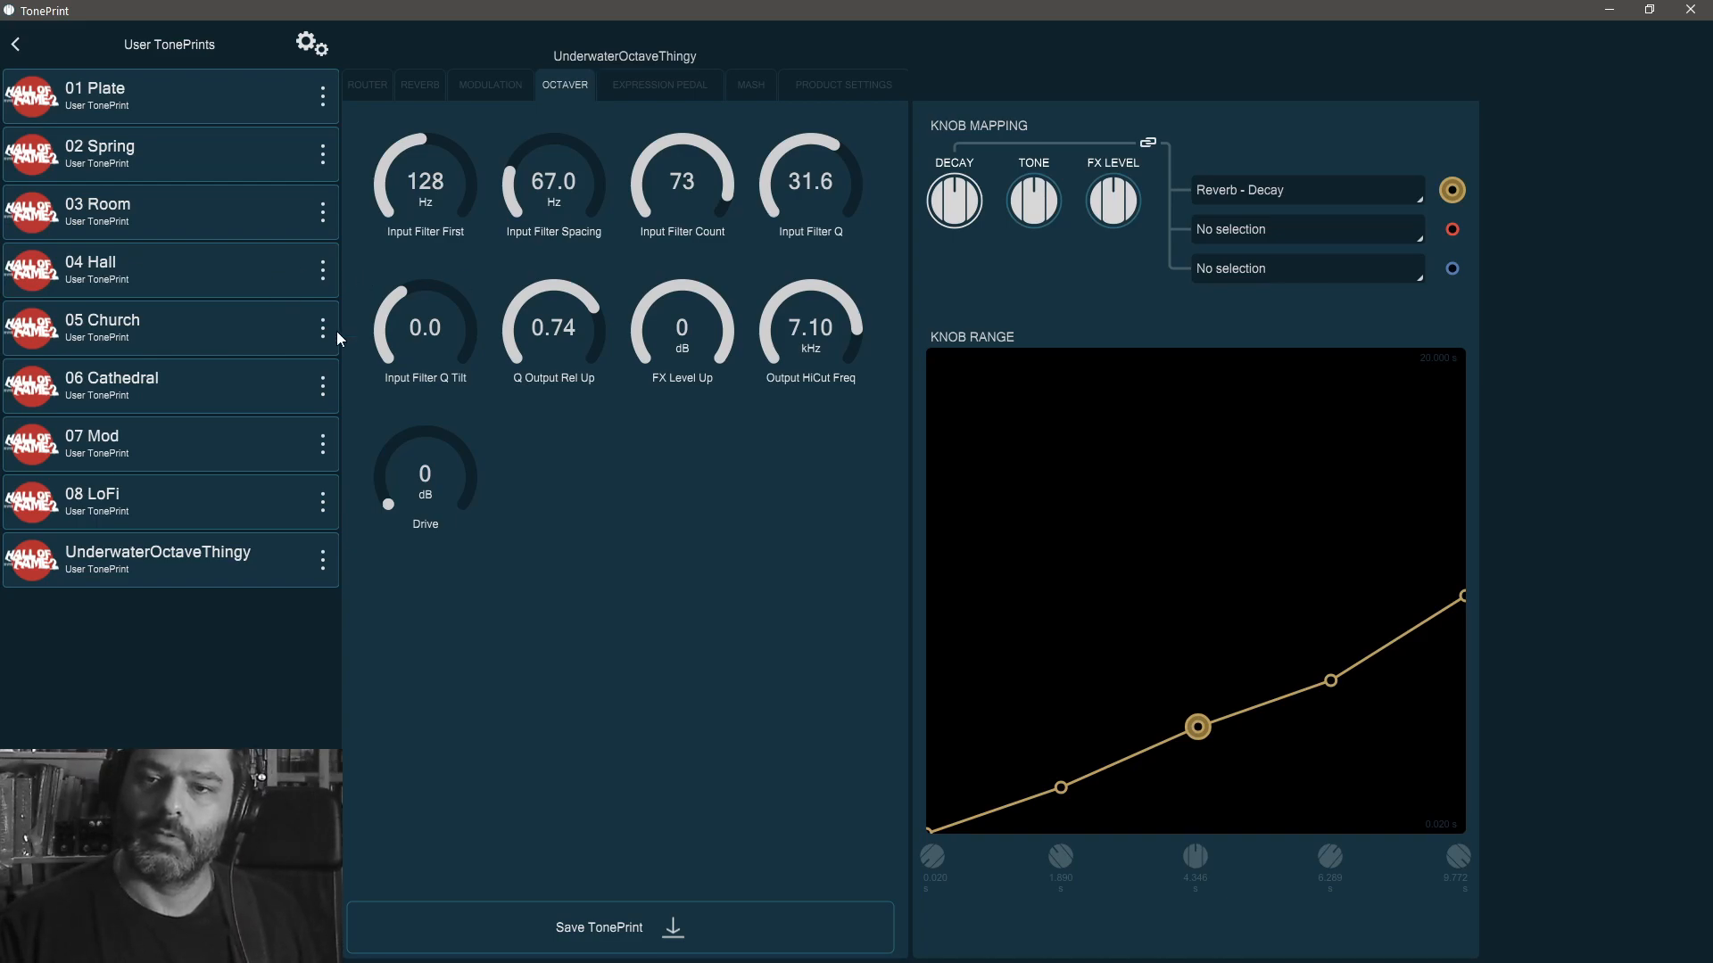
scroll(563, 333, "up", 6)
scroll(394, 296, "up", 6)
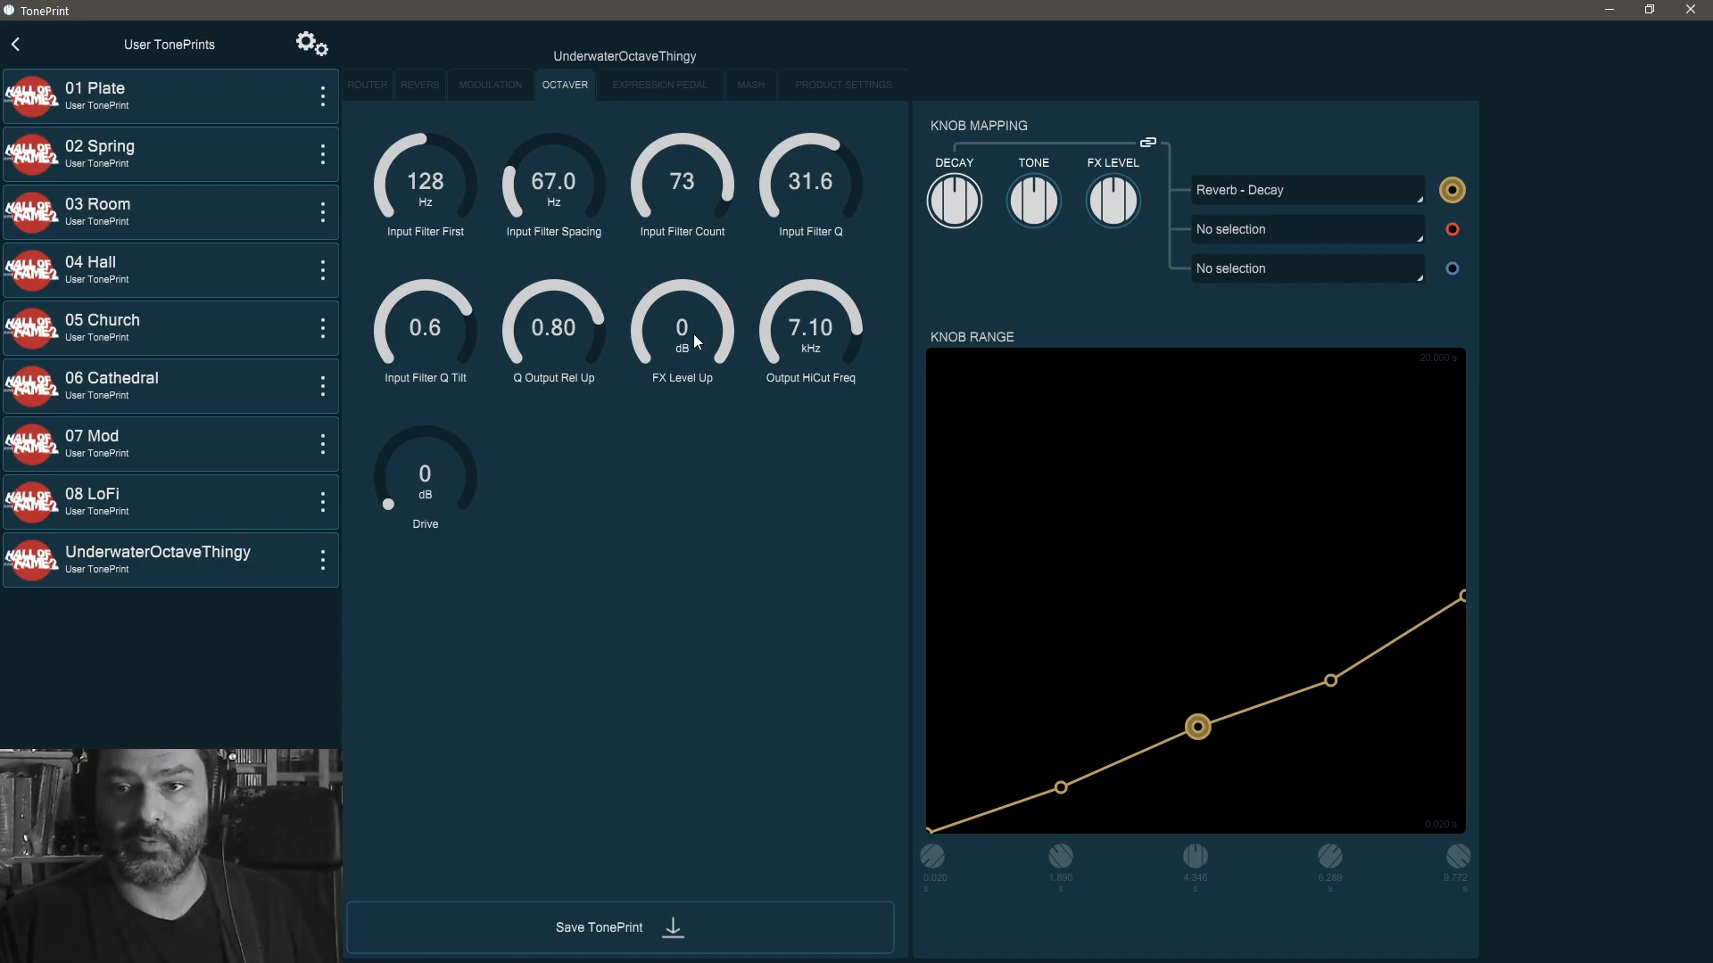
- Try the octaver's FX Level Up at -100 dB and -18 dB, and return it to 0 dB
left_click_drag(693, 333, 669, 679)
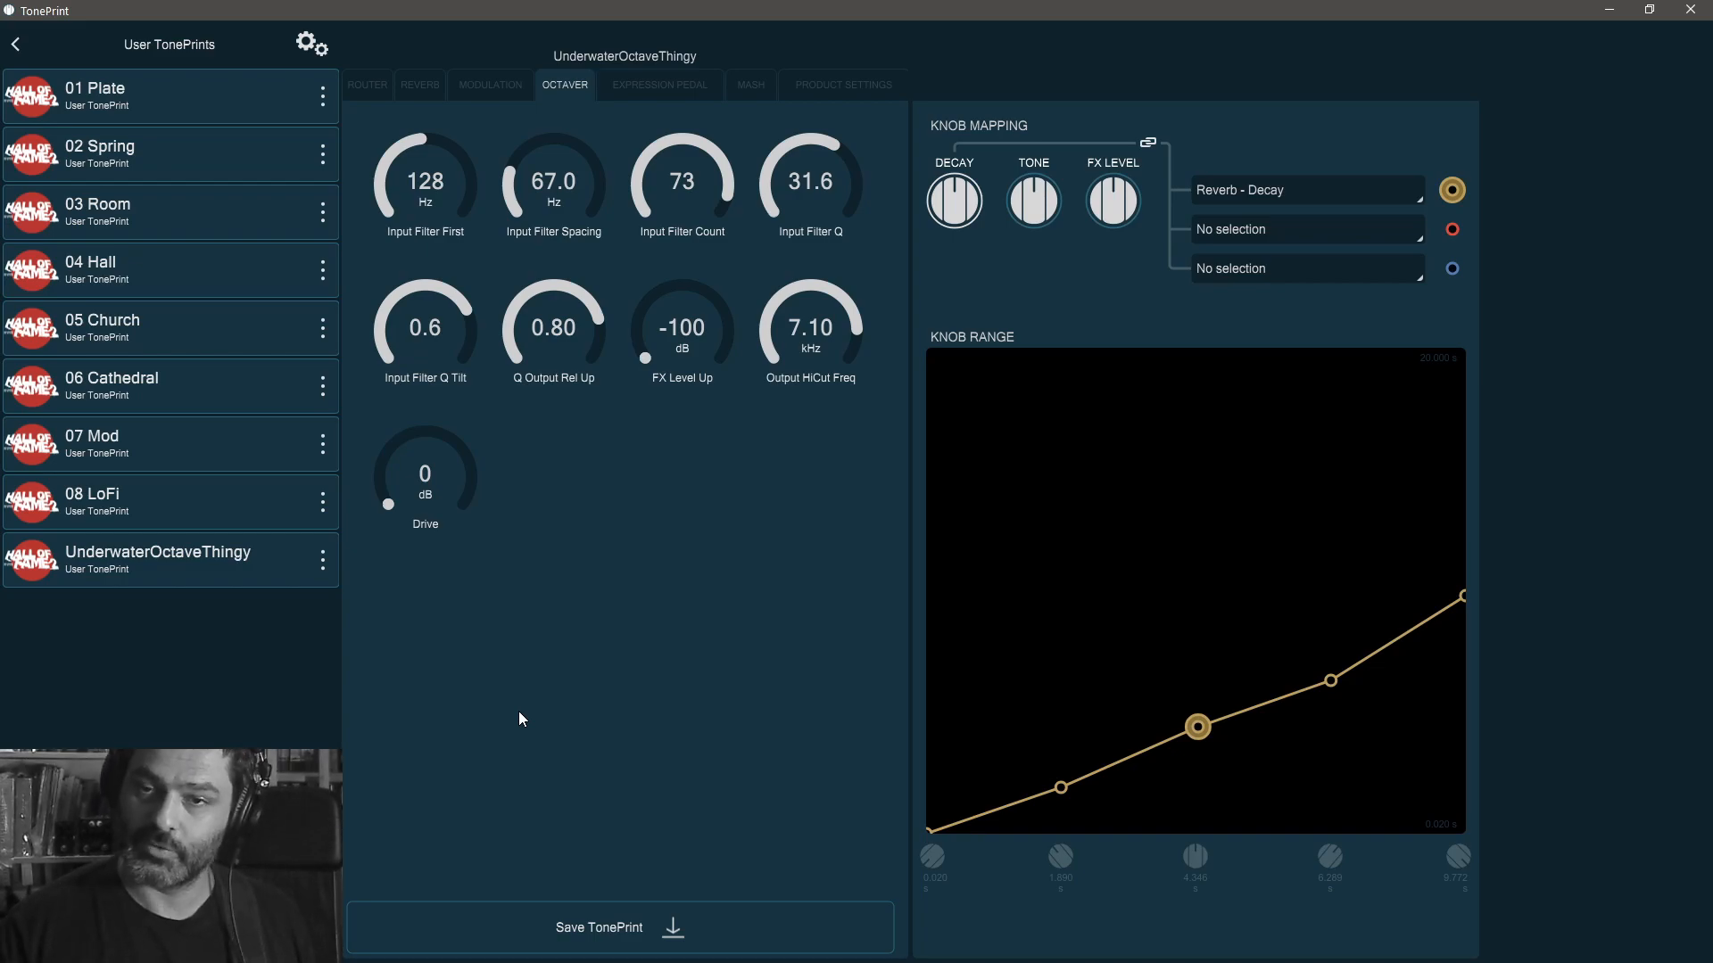
left_click_drag(714, 343, 739, 160)
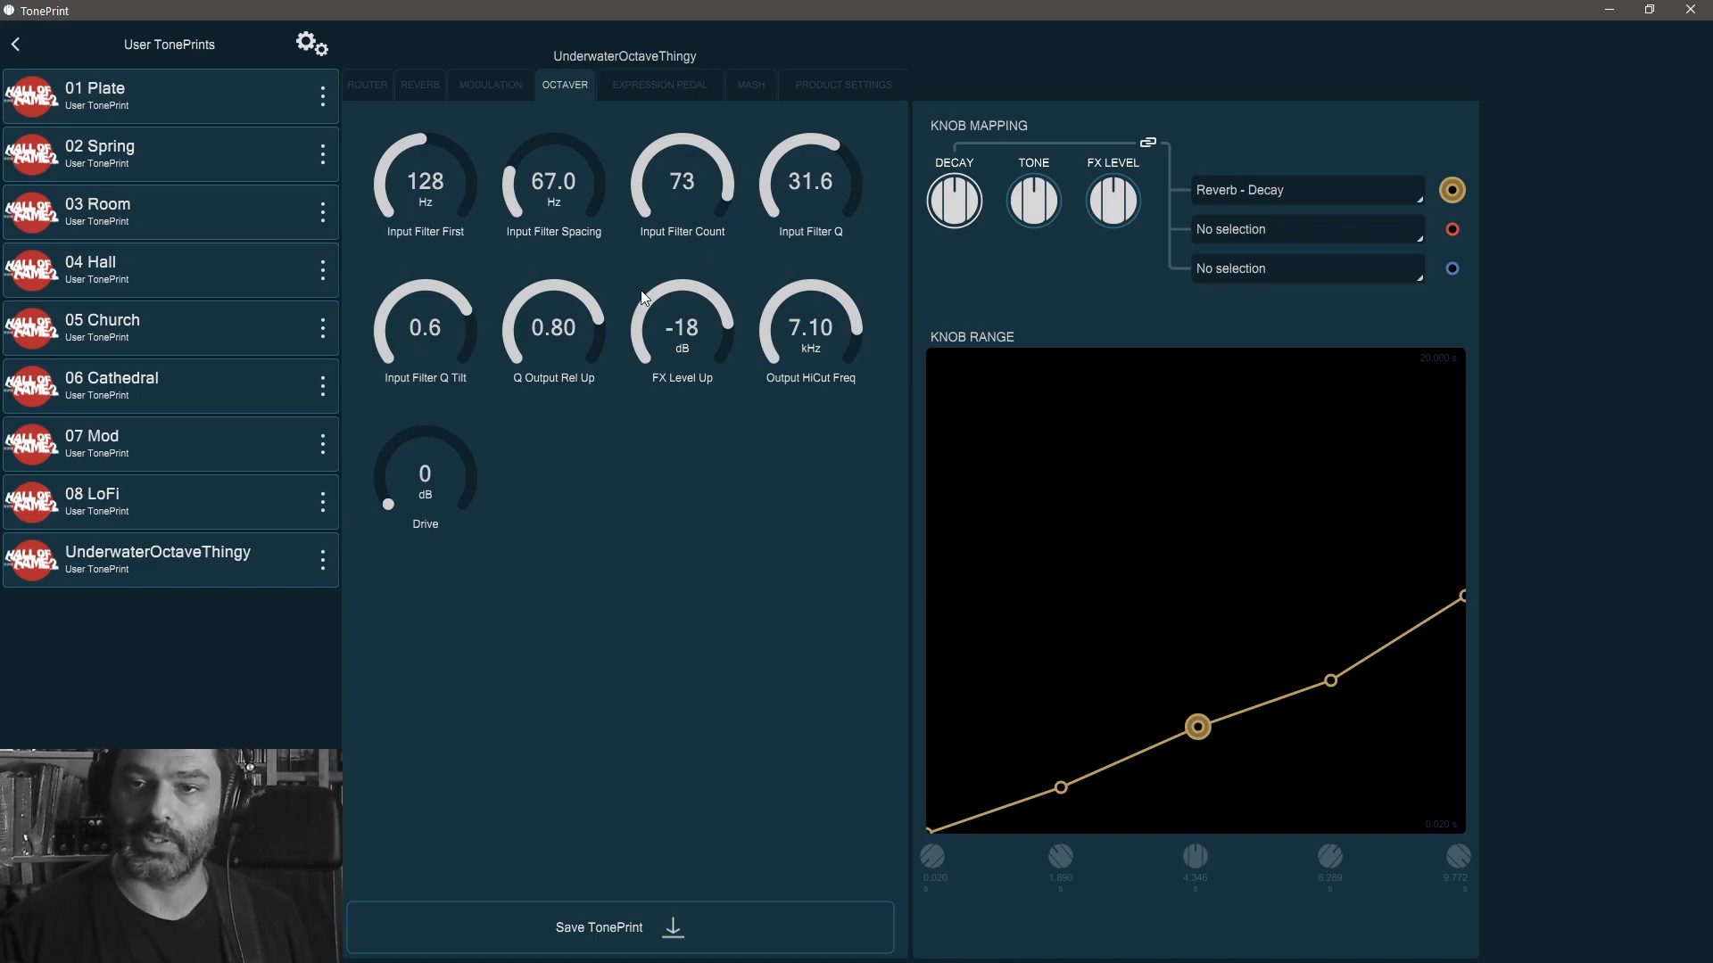
left_click_drag(744, 340, 703, 309)
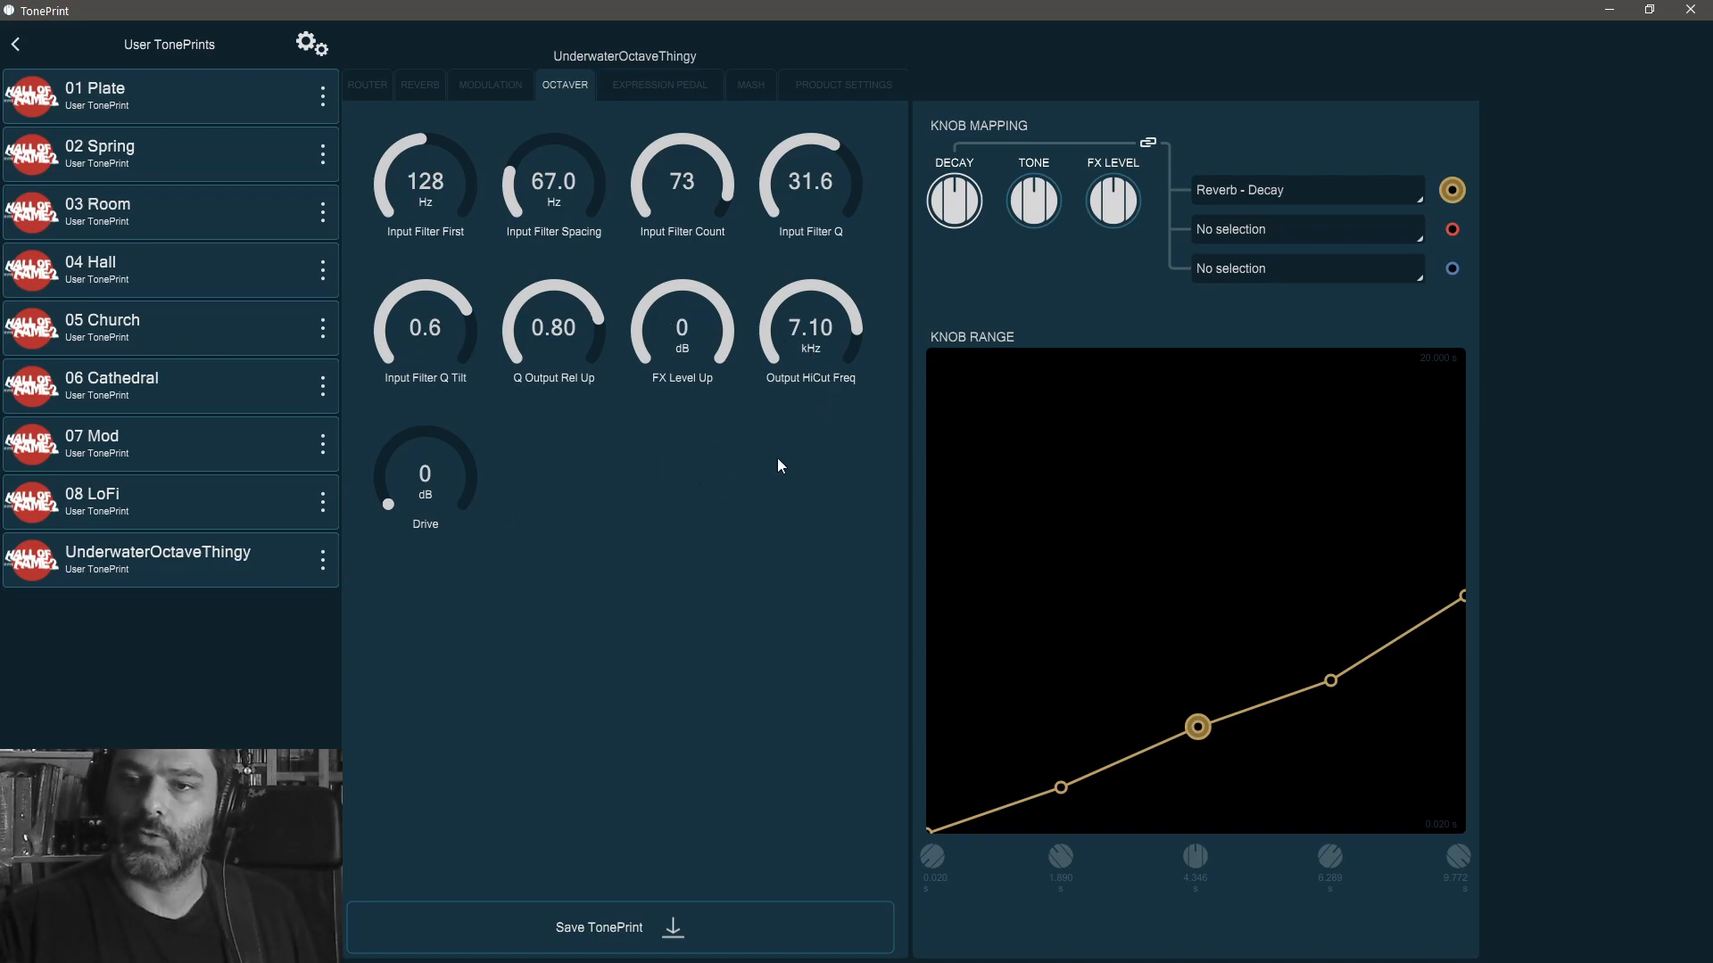
- Try Output HiCut Freq at 250 Hz, set it to 8.00 kHz, and raise the octaver's Drive to 40 dB
left_click_drag(827, 335, 701, 496)
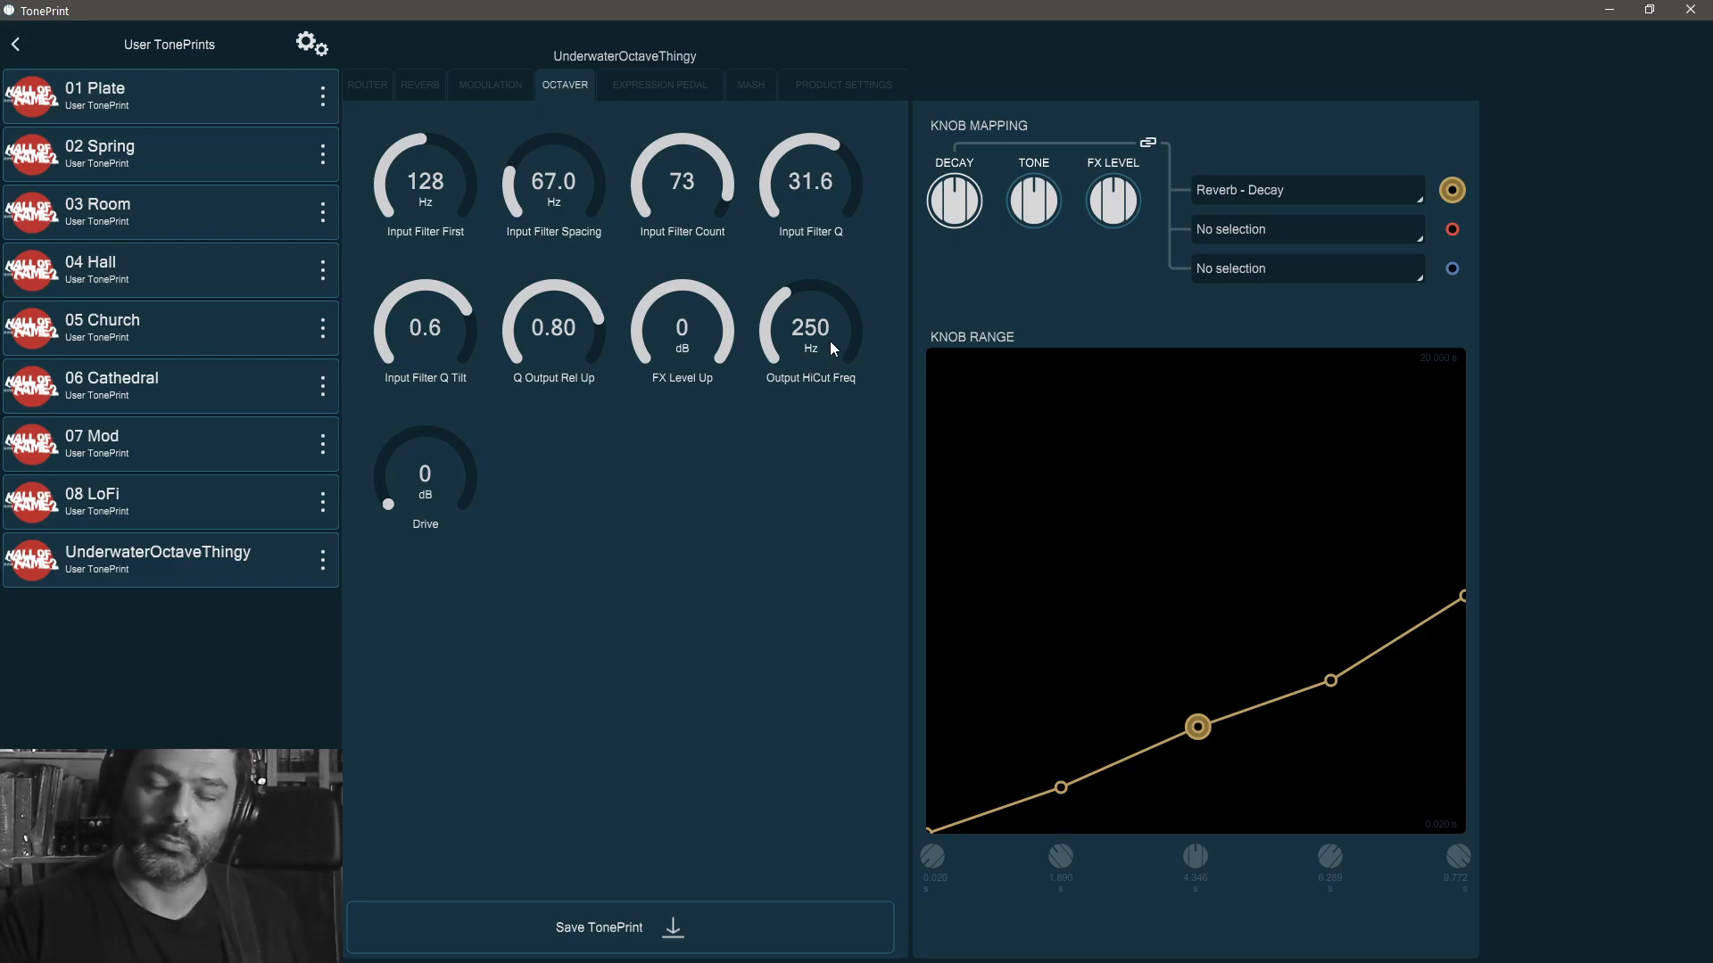
left_click_drag(831, 341, 765, 170)
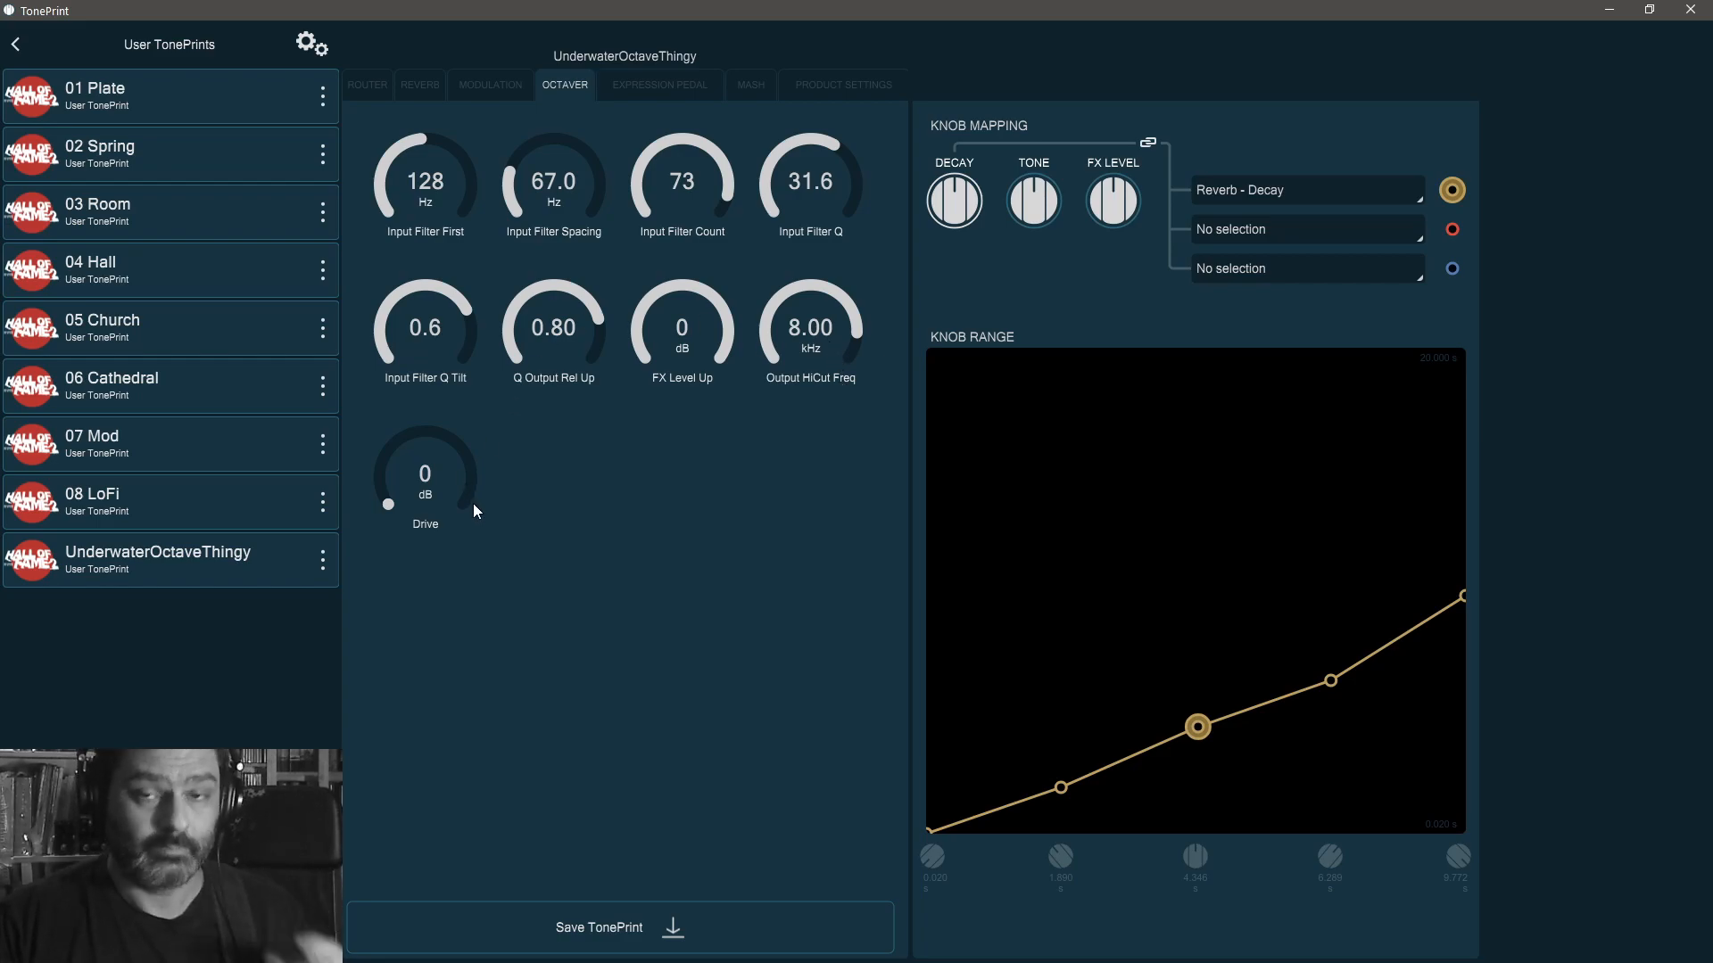
left_click_drag(445, 487, 457, 406)
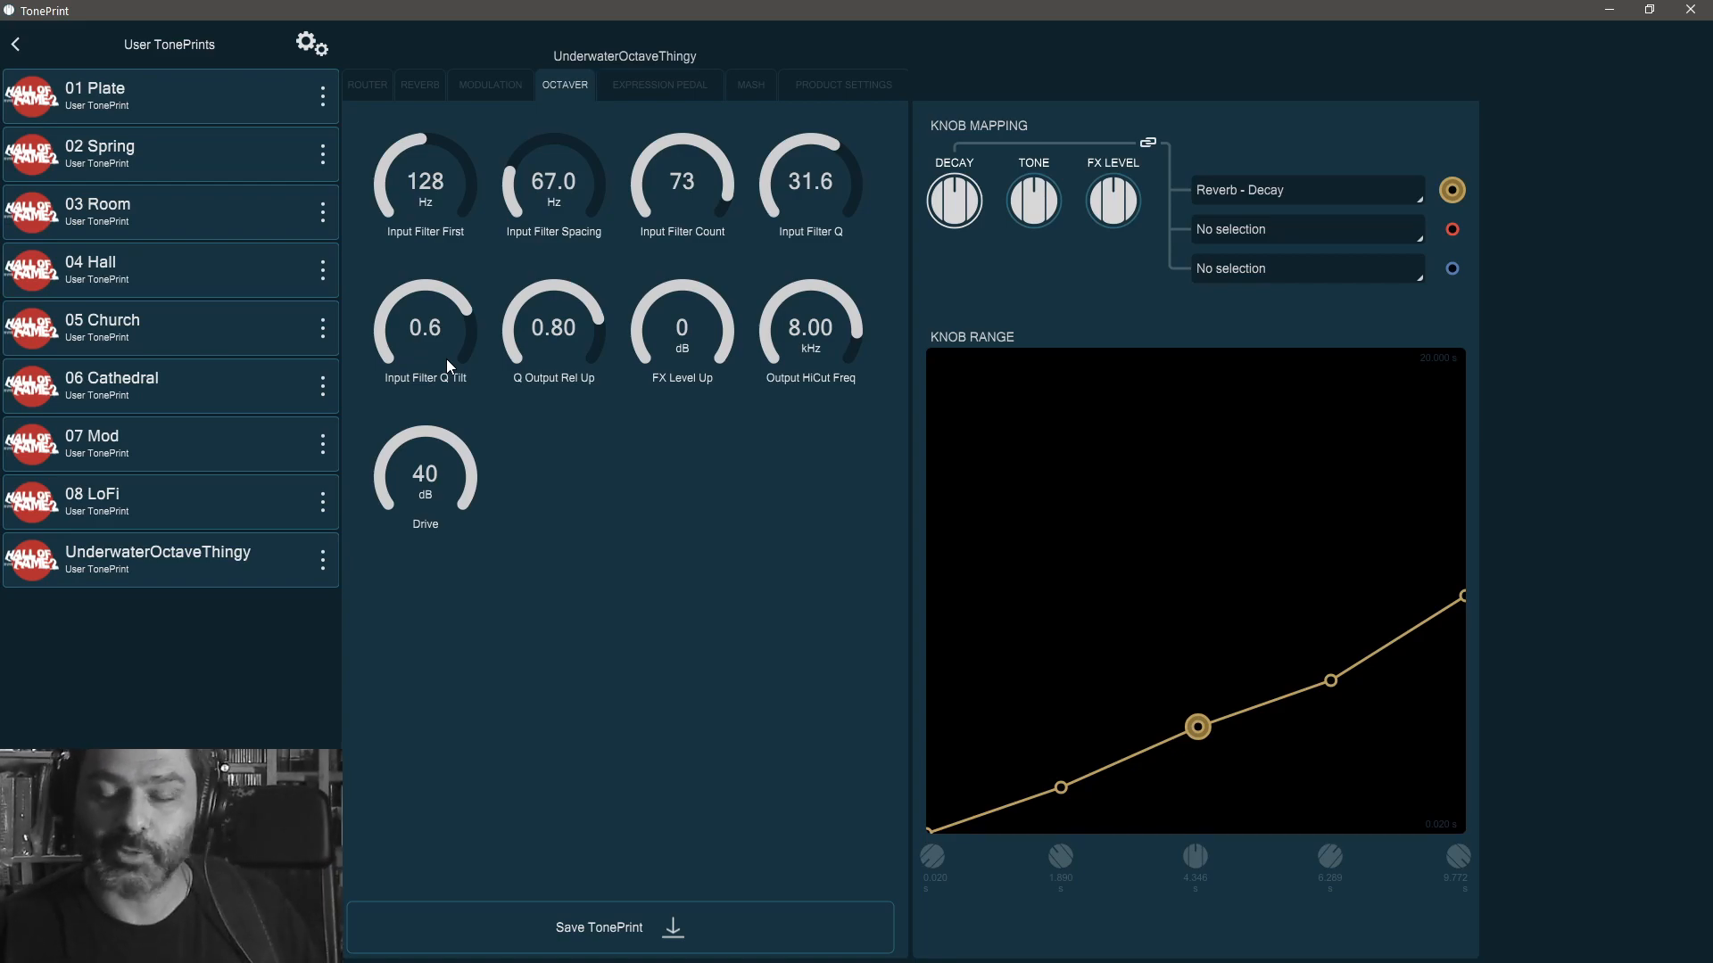
- Review the router, reverb and modulation settings of the UnderwaterOctaveThingy TonePrint
left_click(371, 87)
left_click(416, 88)
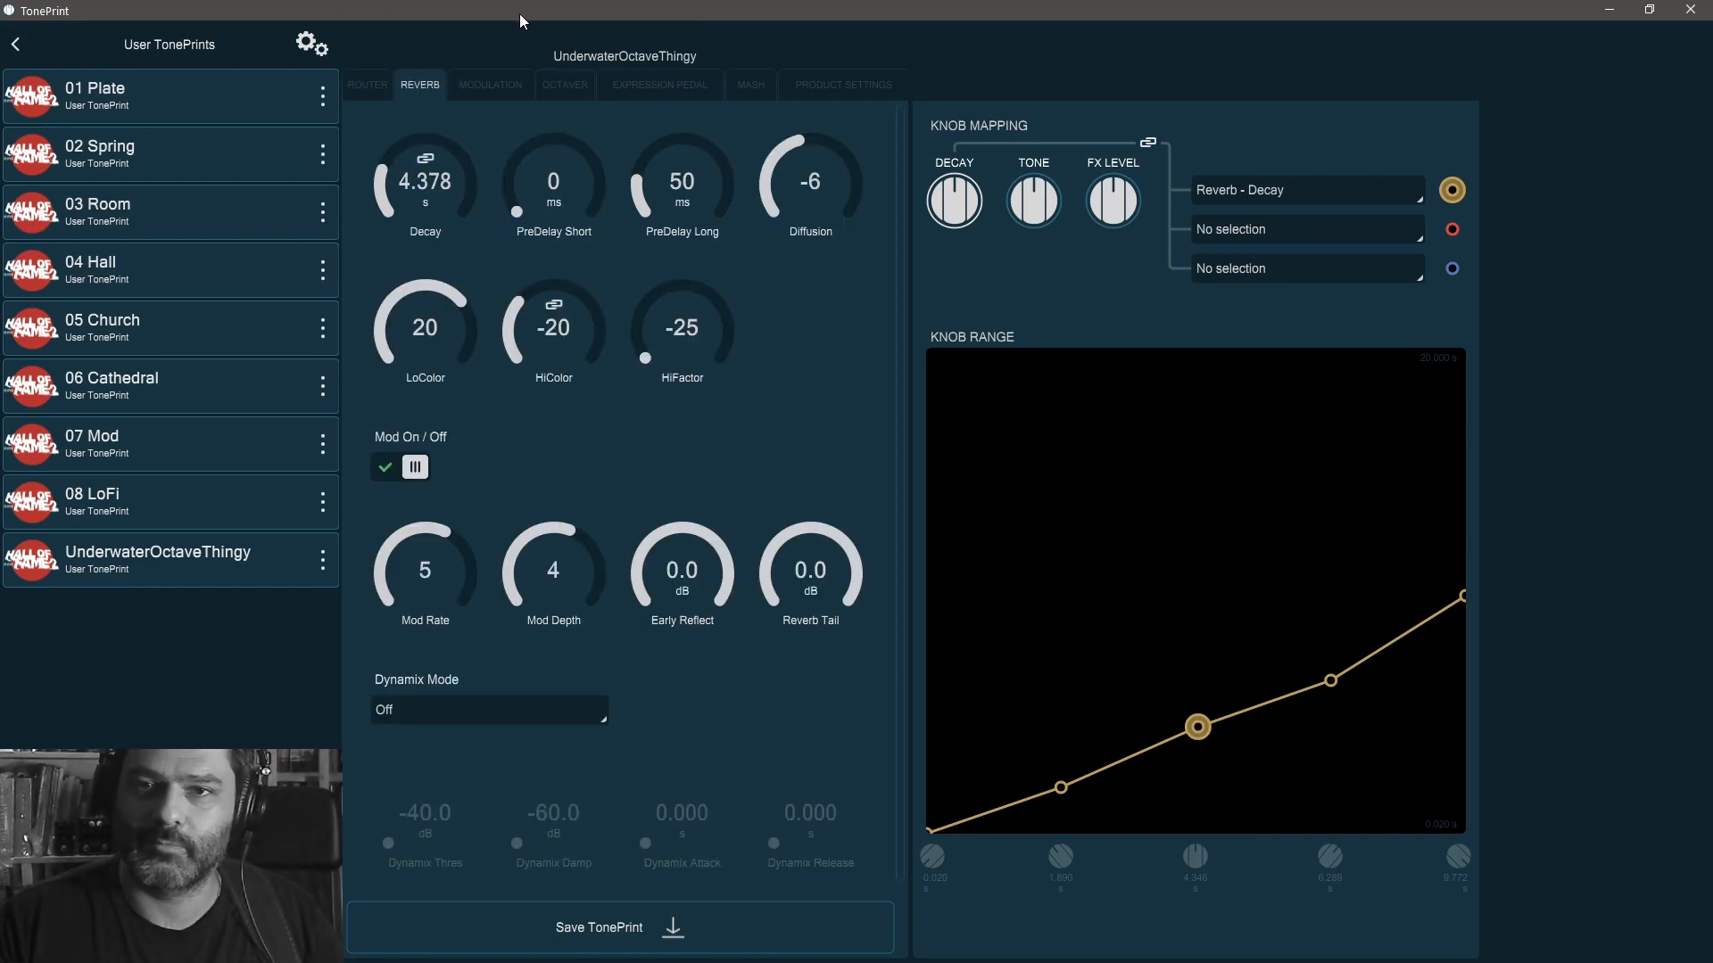
left_click(472, 86)
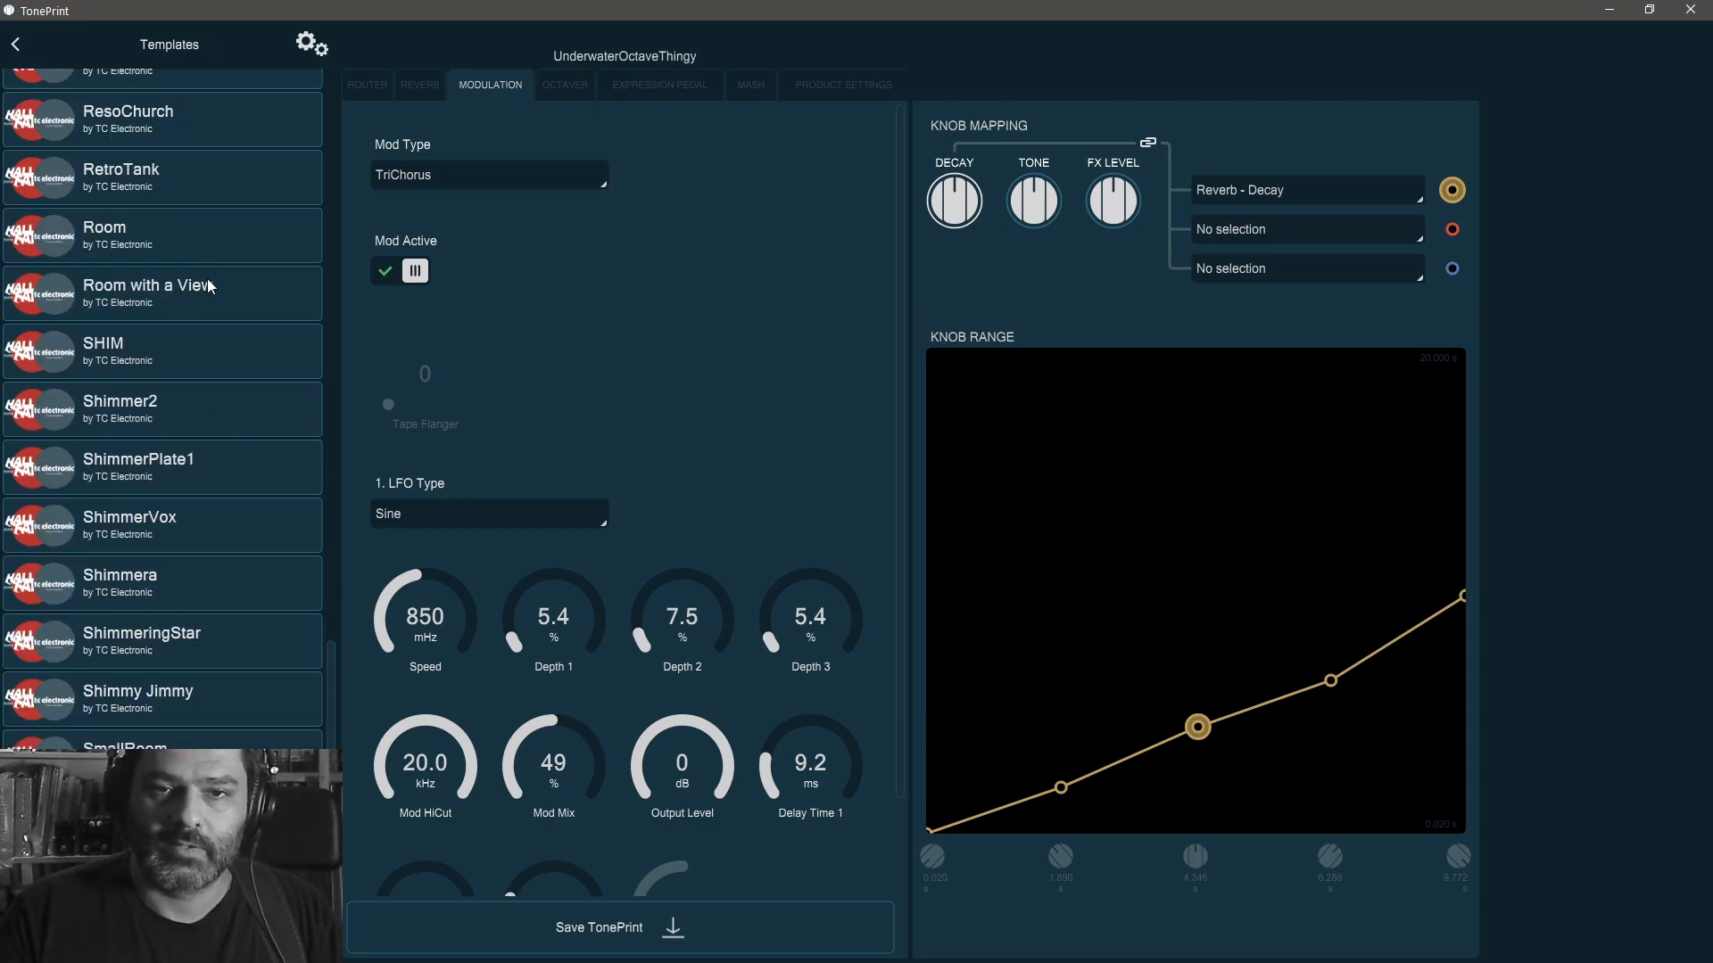
- Find the Box TonePrint in the TC Electronic template list and open it for editing
scroll(204, 221, "up", 15)
scroll(207, 220, "up", 10)
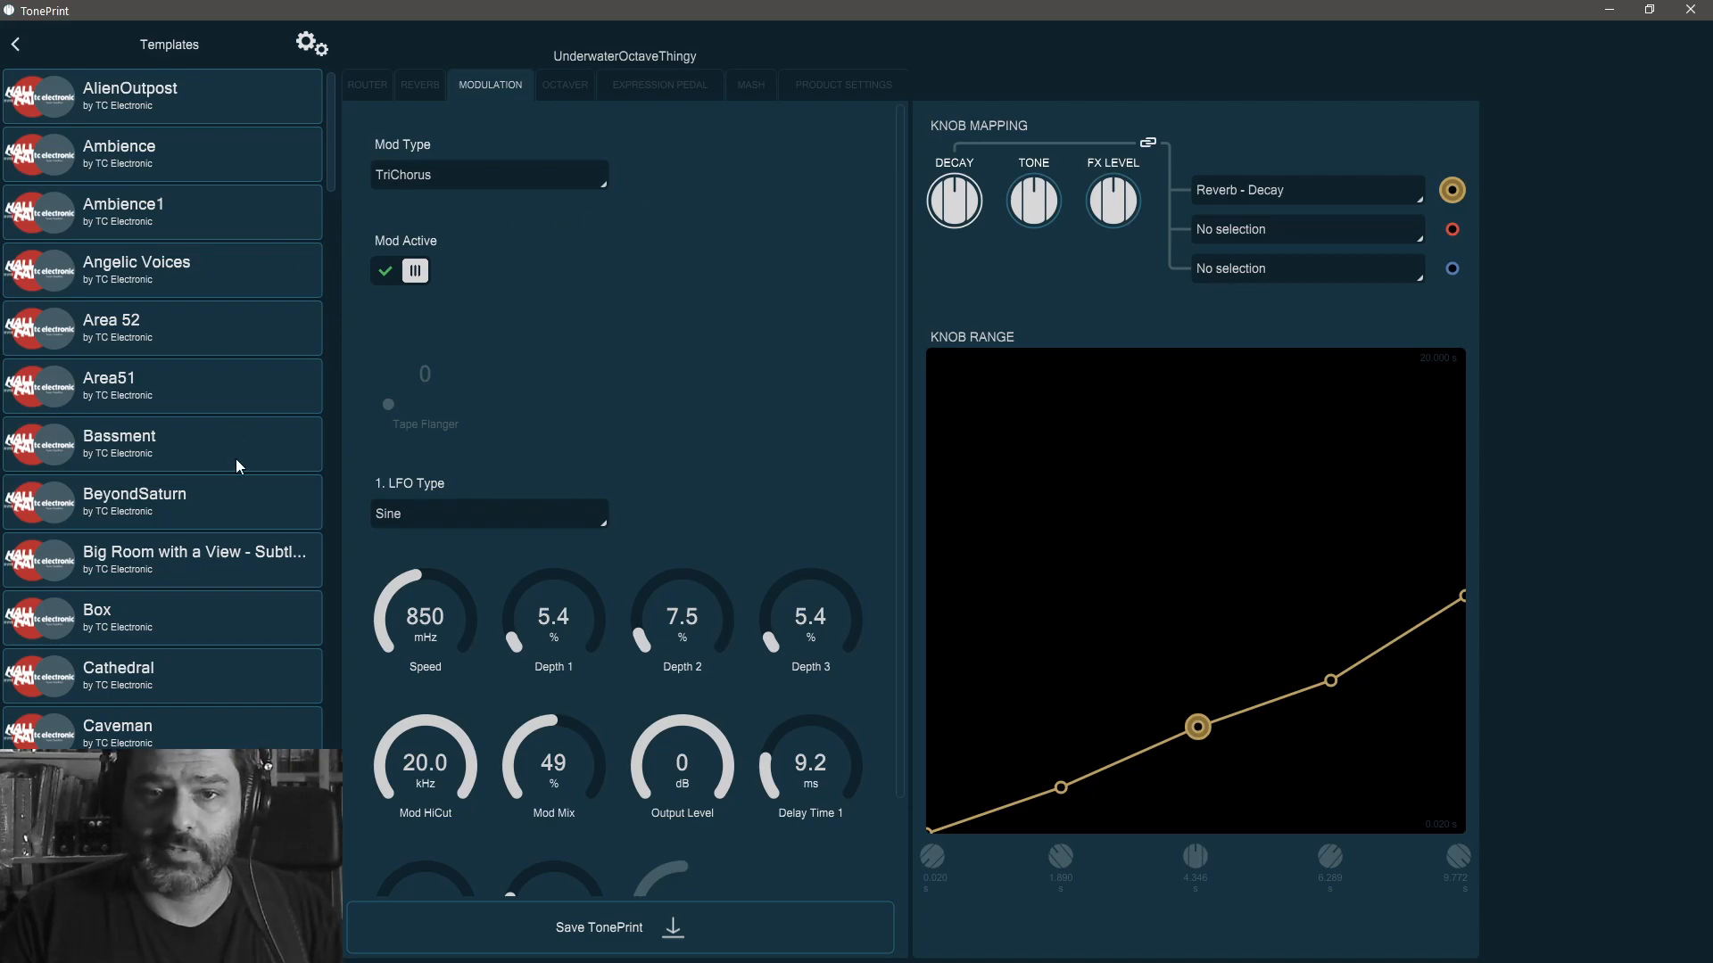
left_click(165, 621)
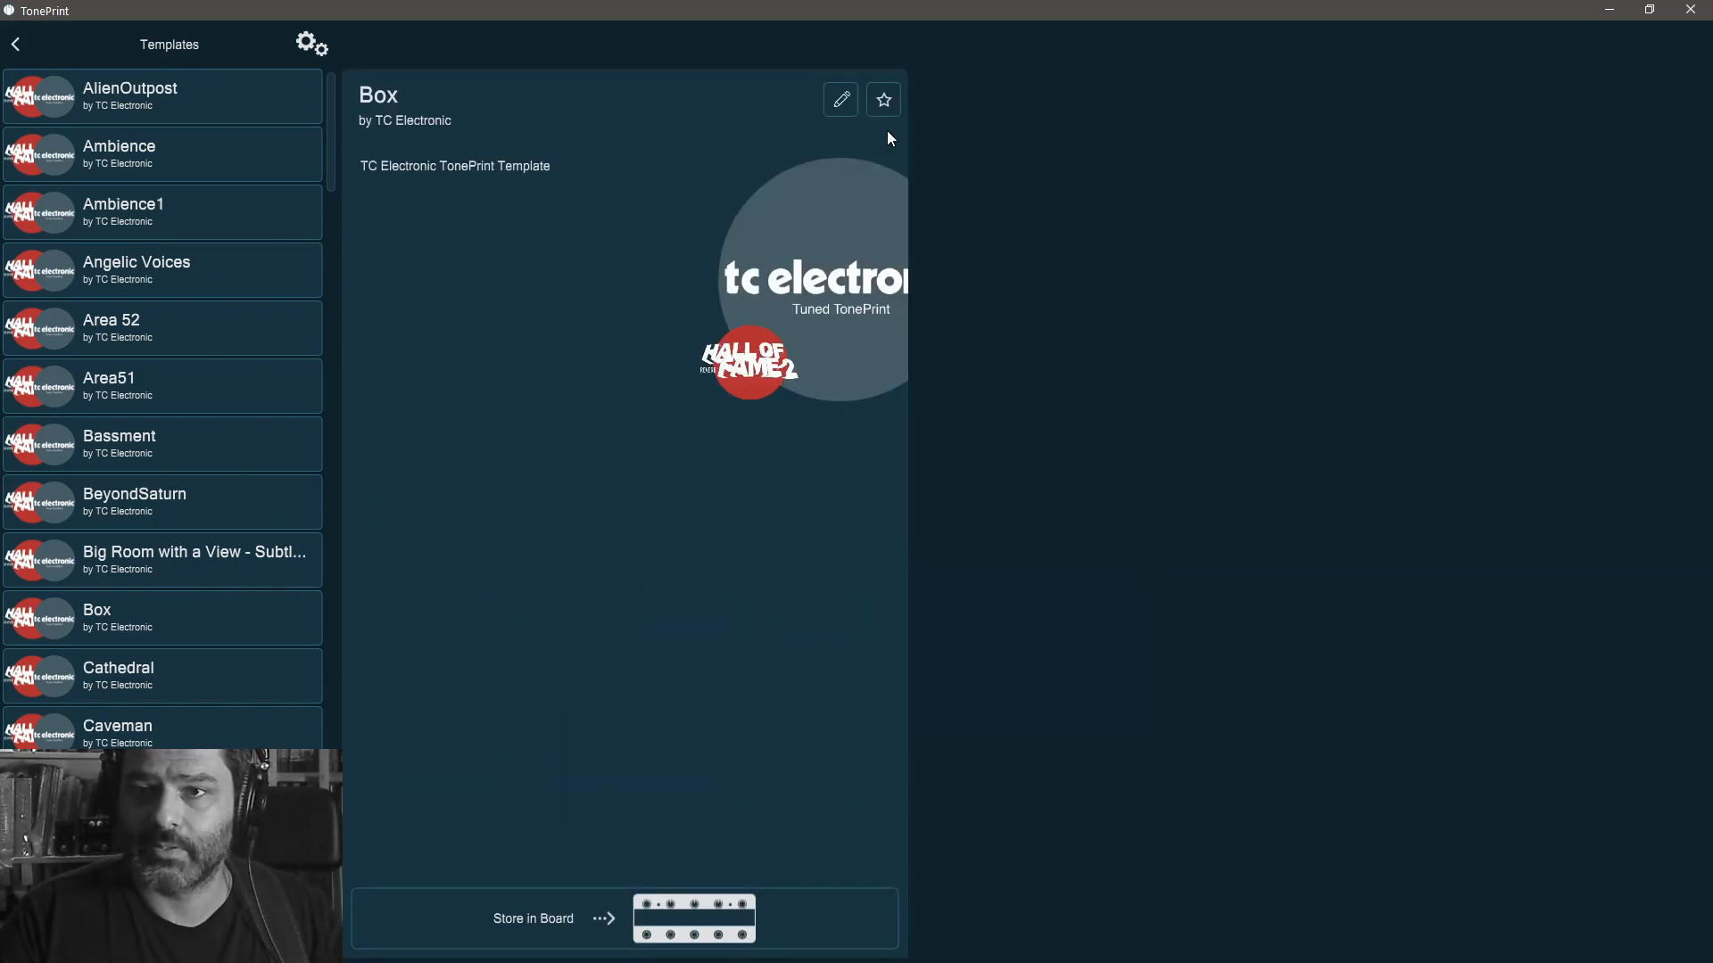
left_click(842, 115)
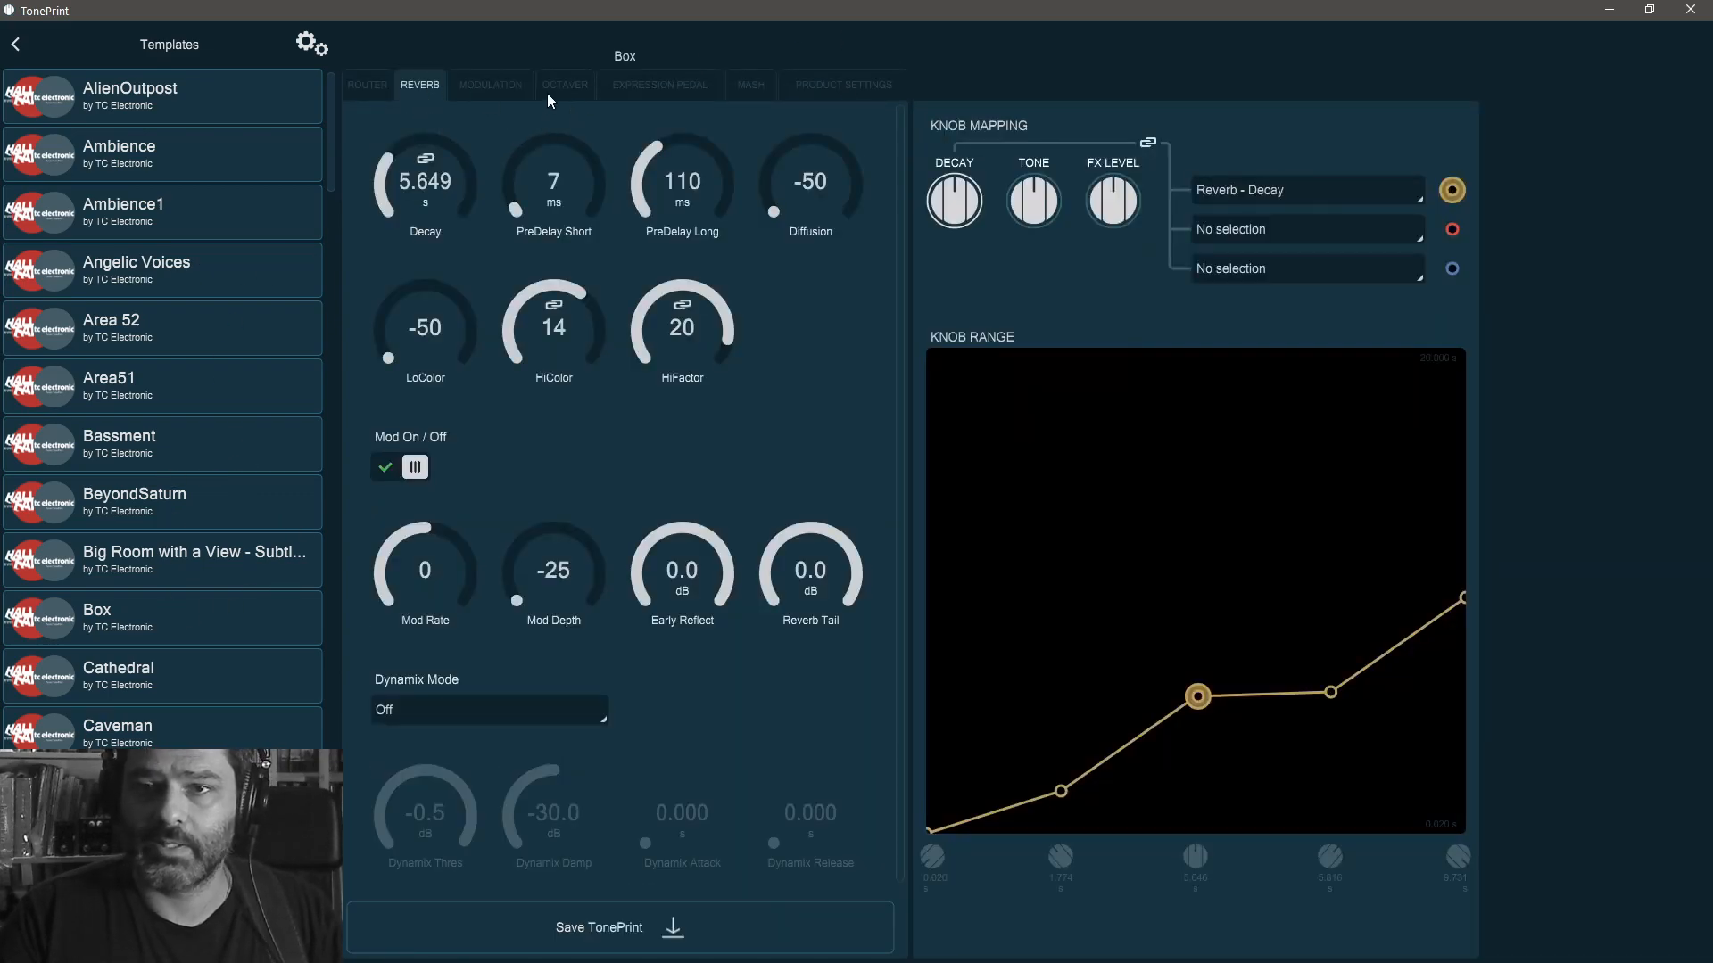
- Review the modulation, router and reverb settings of the Box template
left_click(490, 84)
left_click(368, 85)
left_click(419, 85)
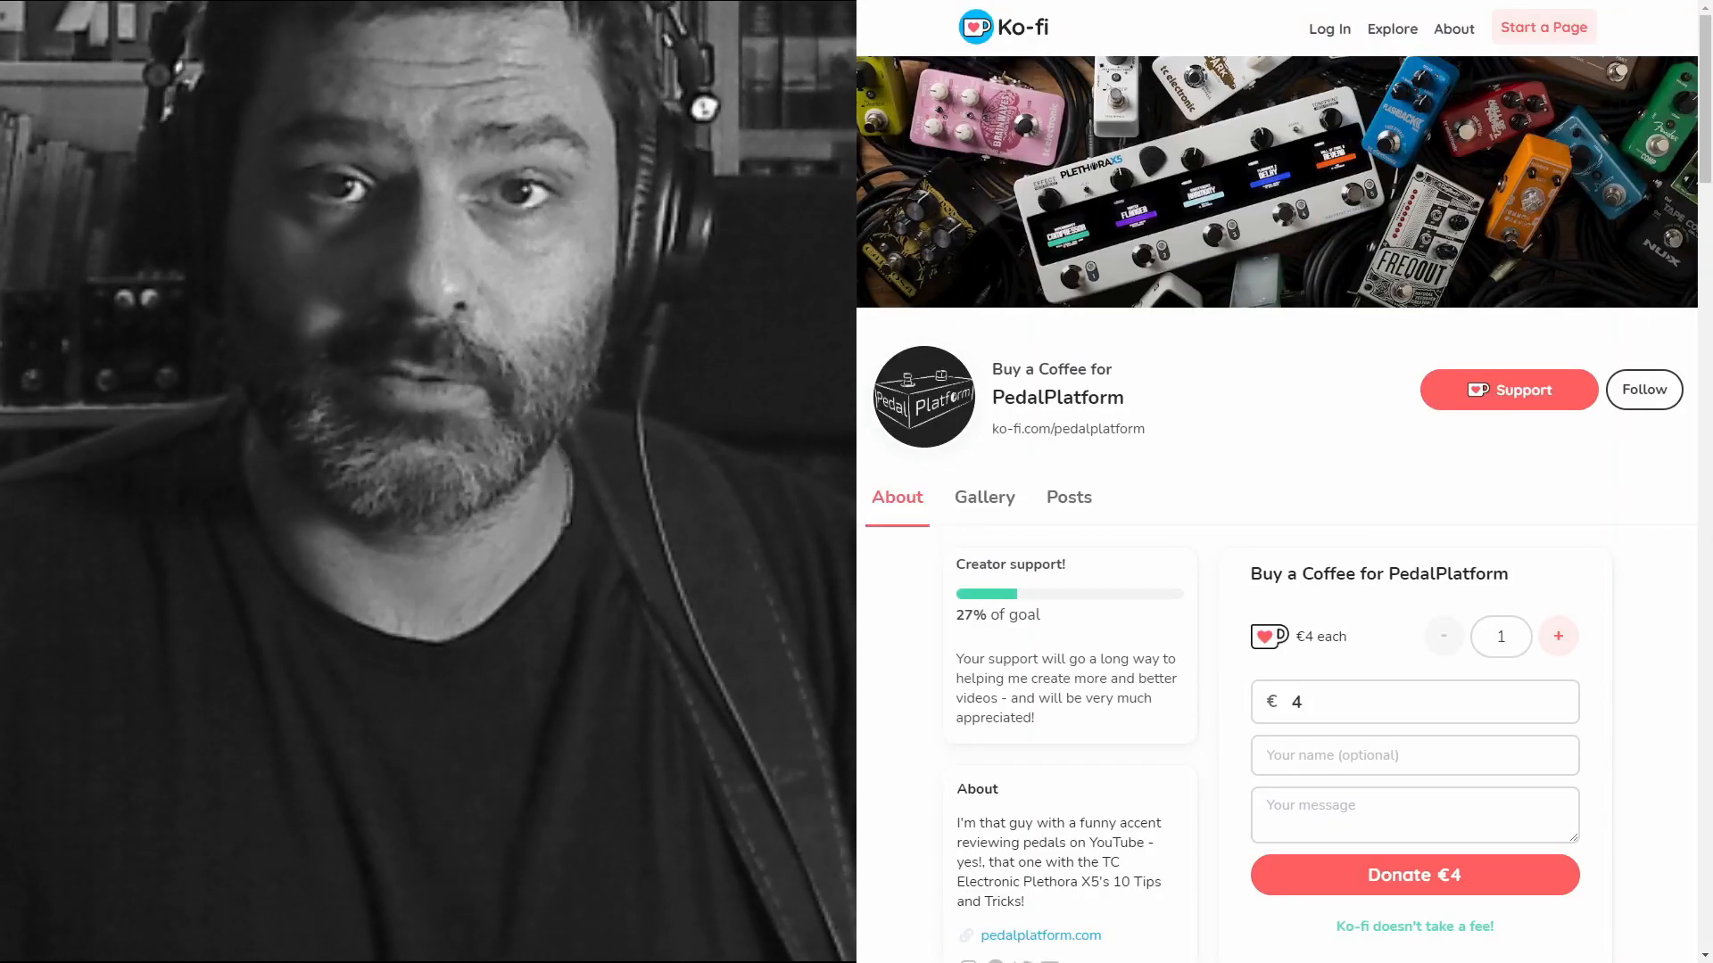
- Look through the PedalPlatform Ko-fi page, from the donation form to the supporter messages in its feed
scroll(1276, 535, "down", 5)
scroll(1275, 536, "up", 4)
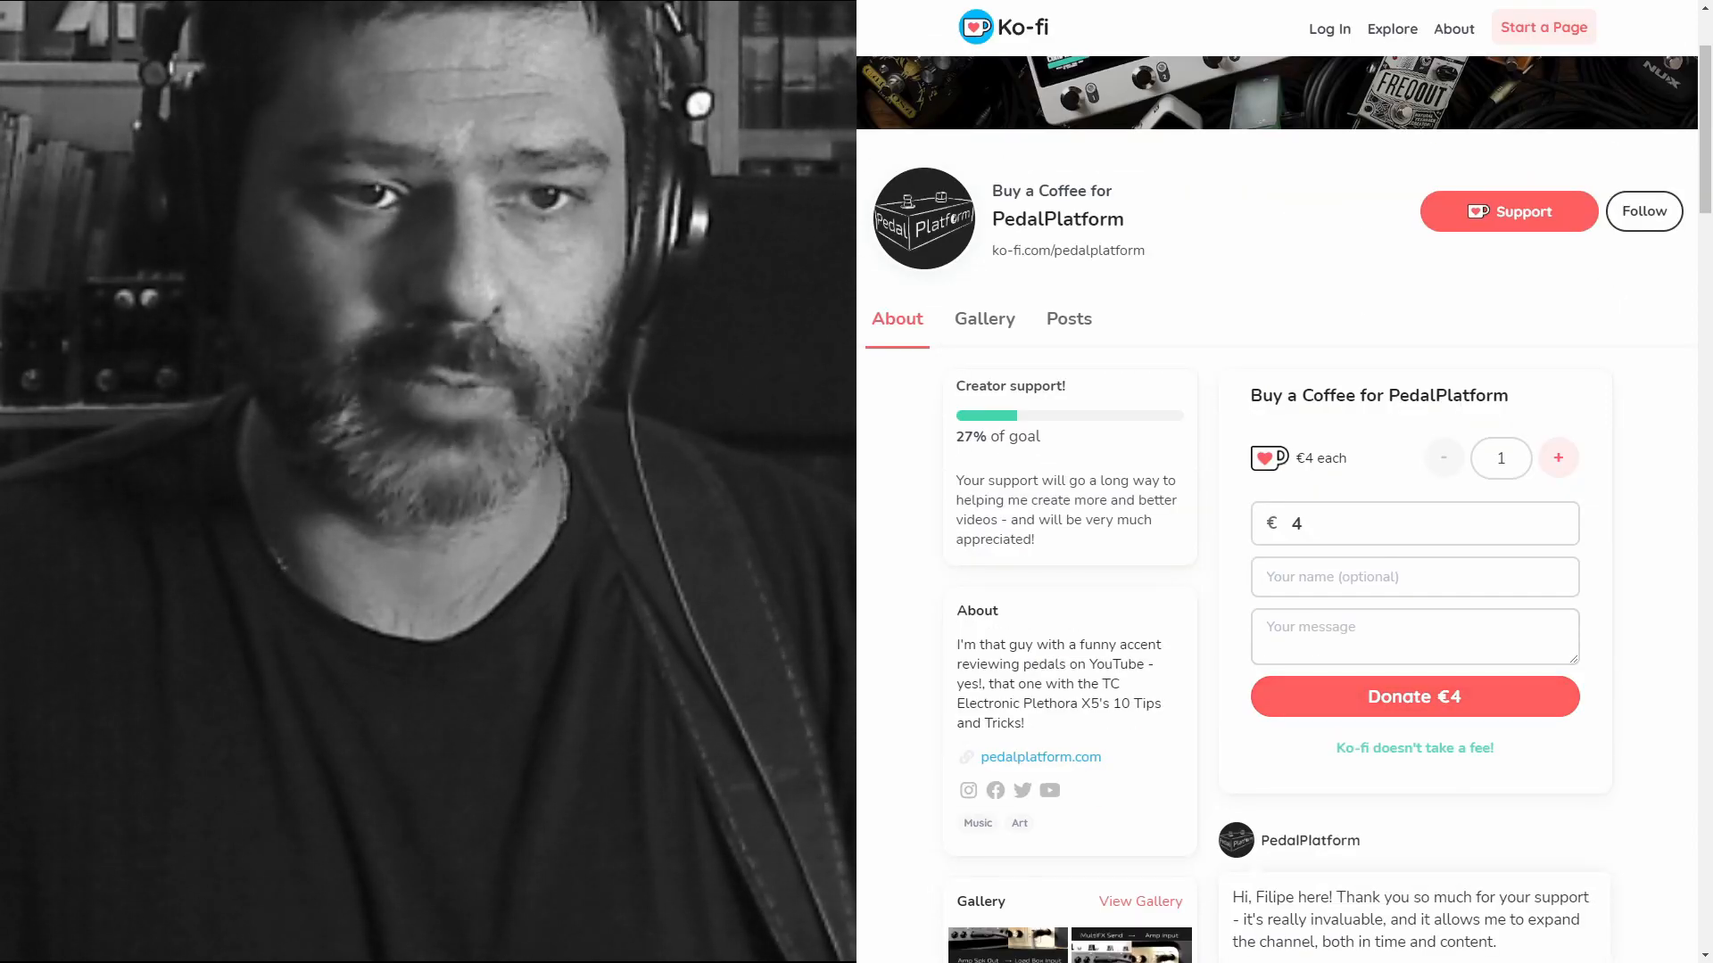
scroll(1276, 536, "down", 4)
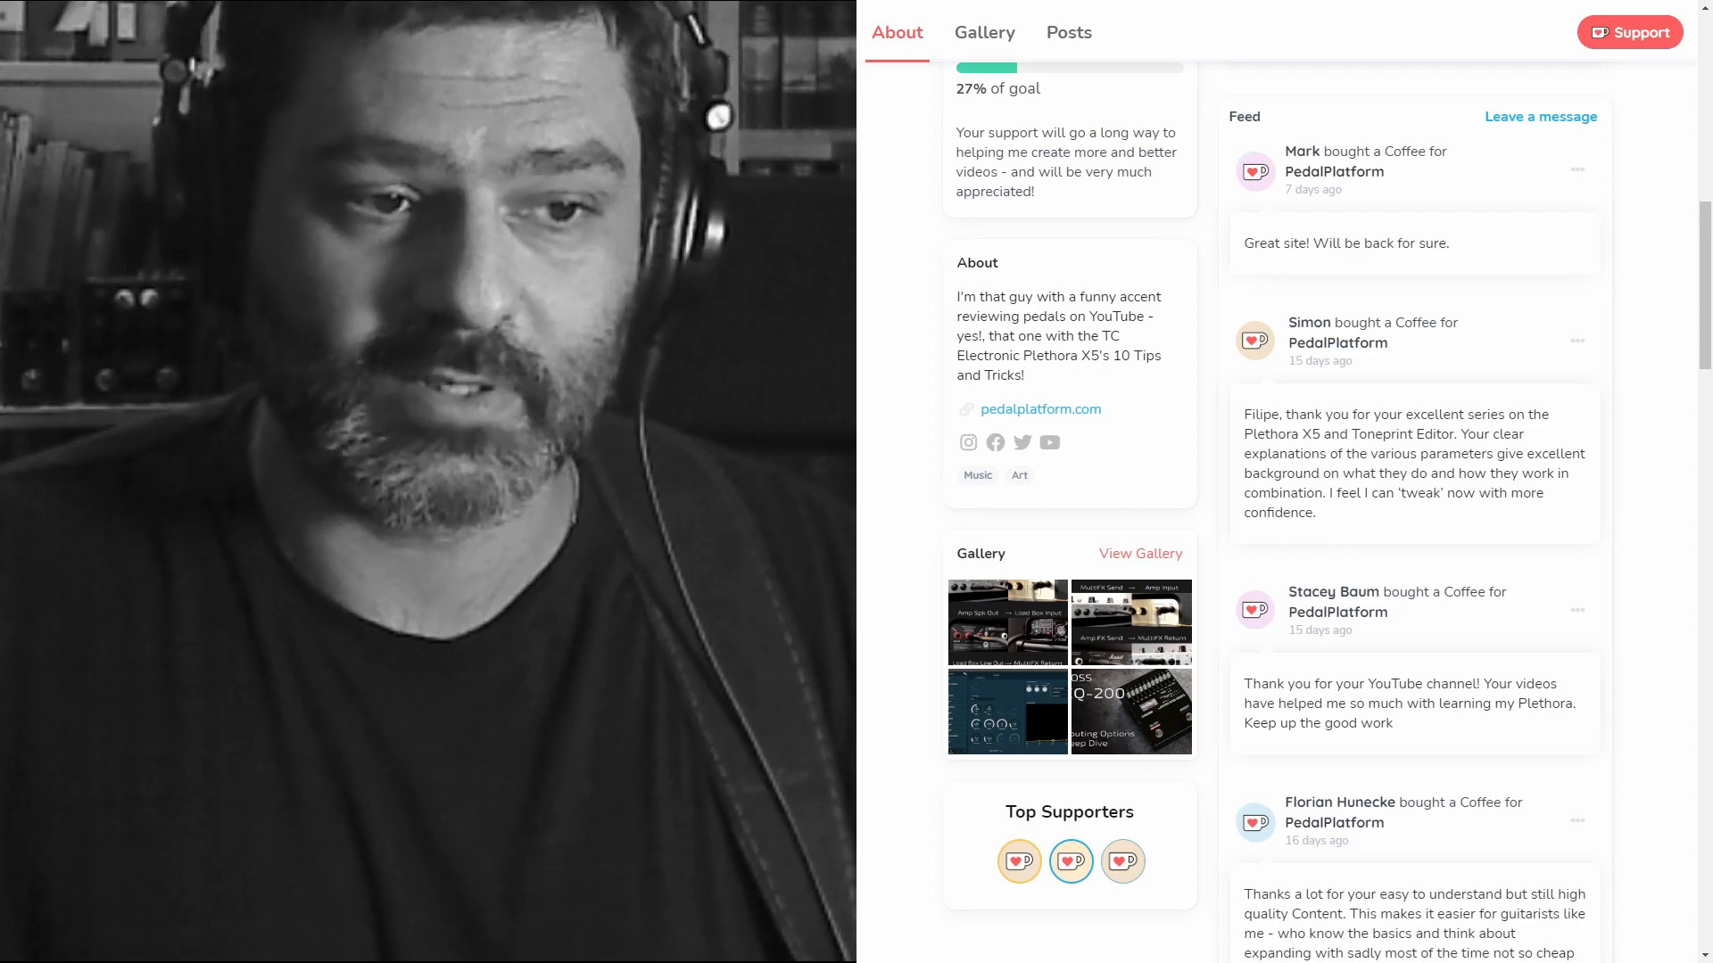
scroll(1419, 508, "down", 4)
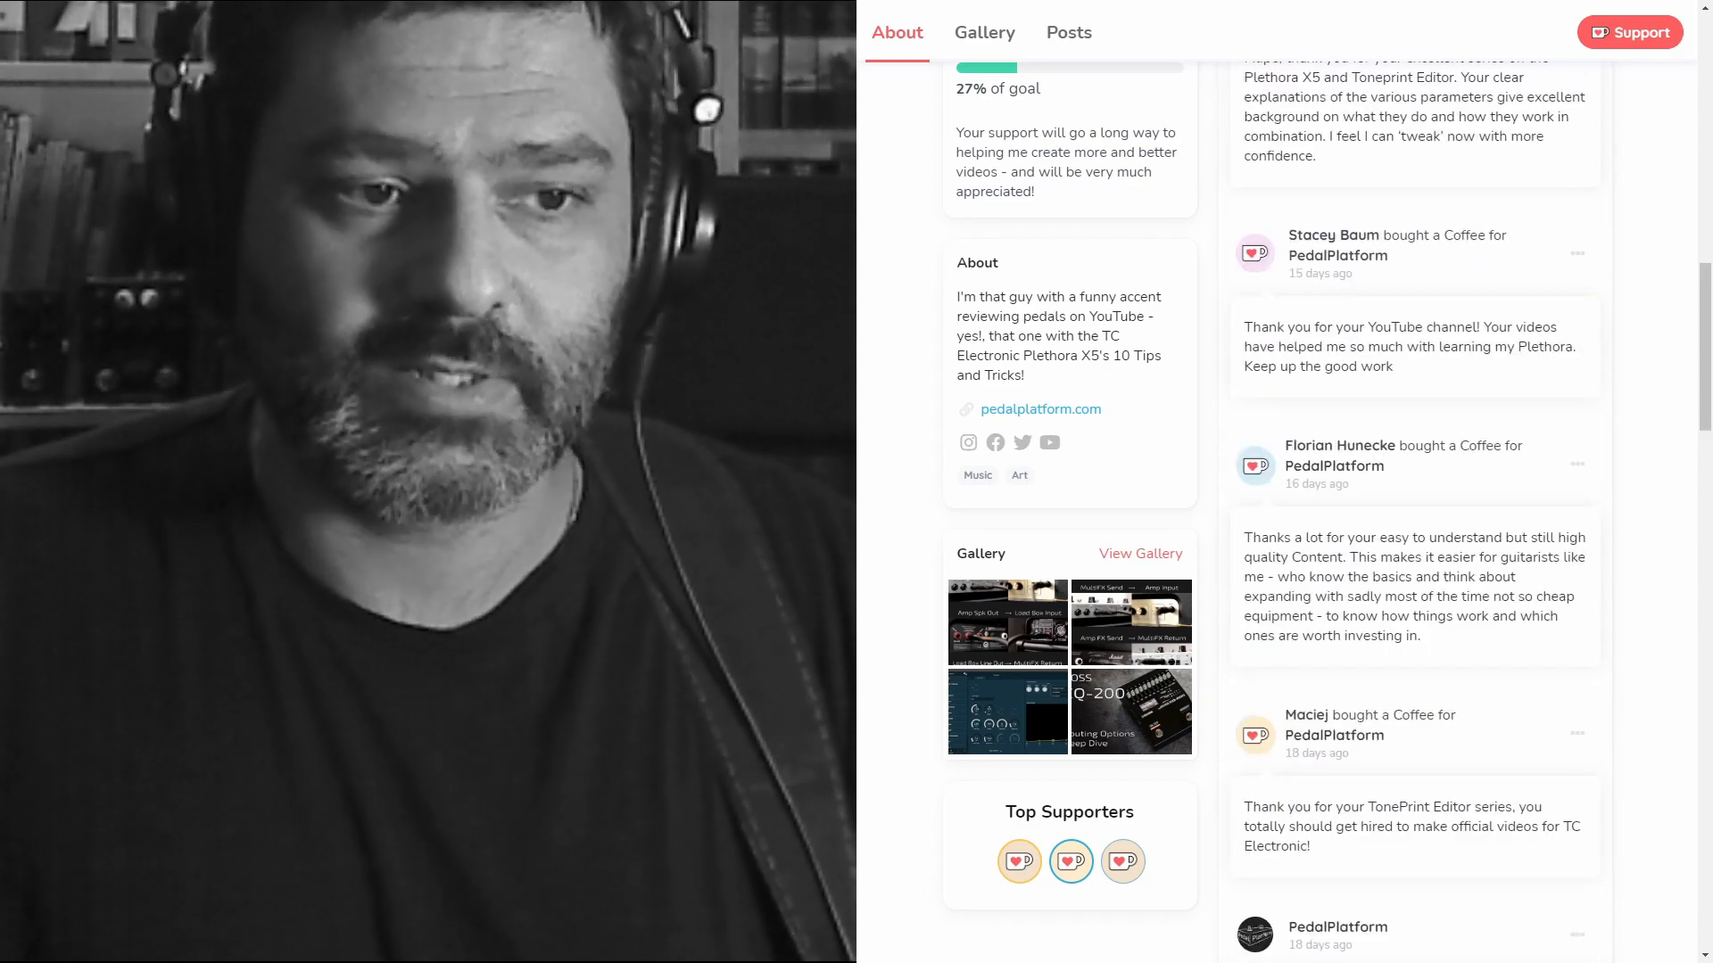